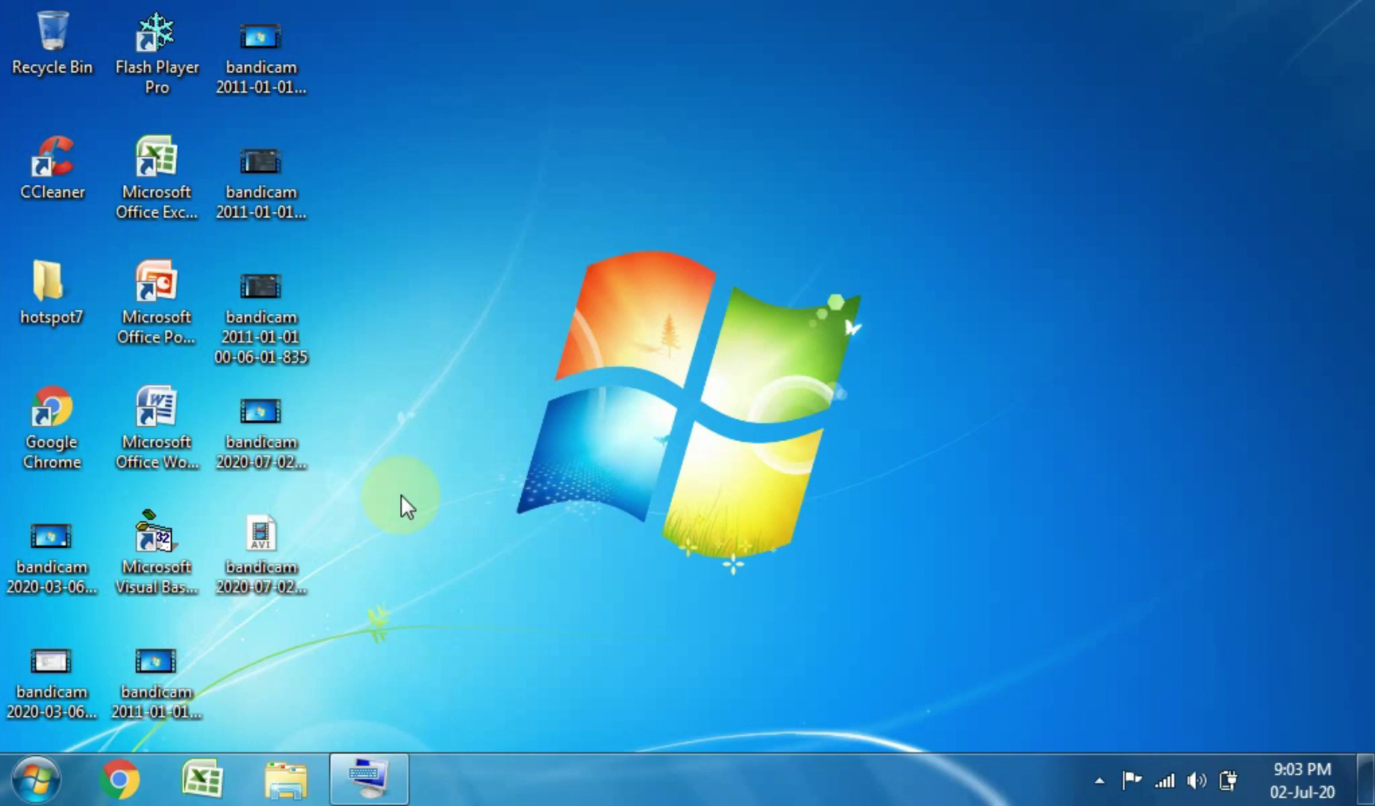
# Run winbox from the Downloads folder and connect as admin to the neighbouring RB941-2nD router.
pyautogui.click(307, 792)
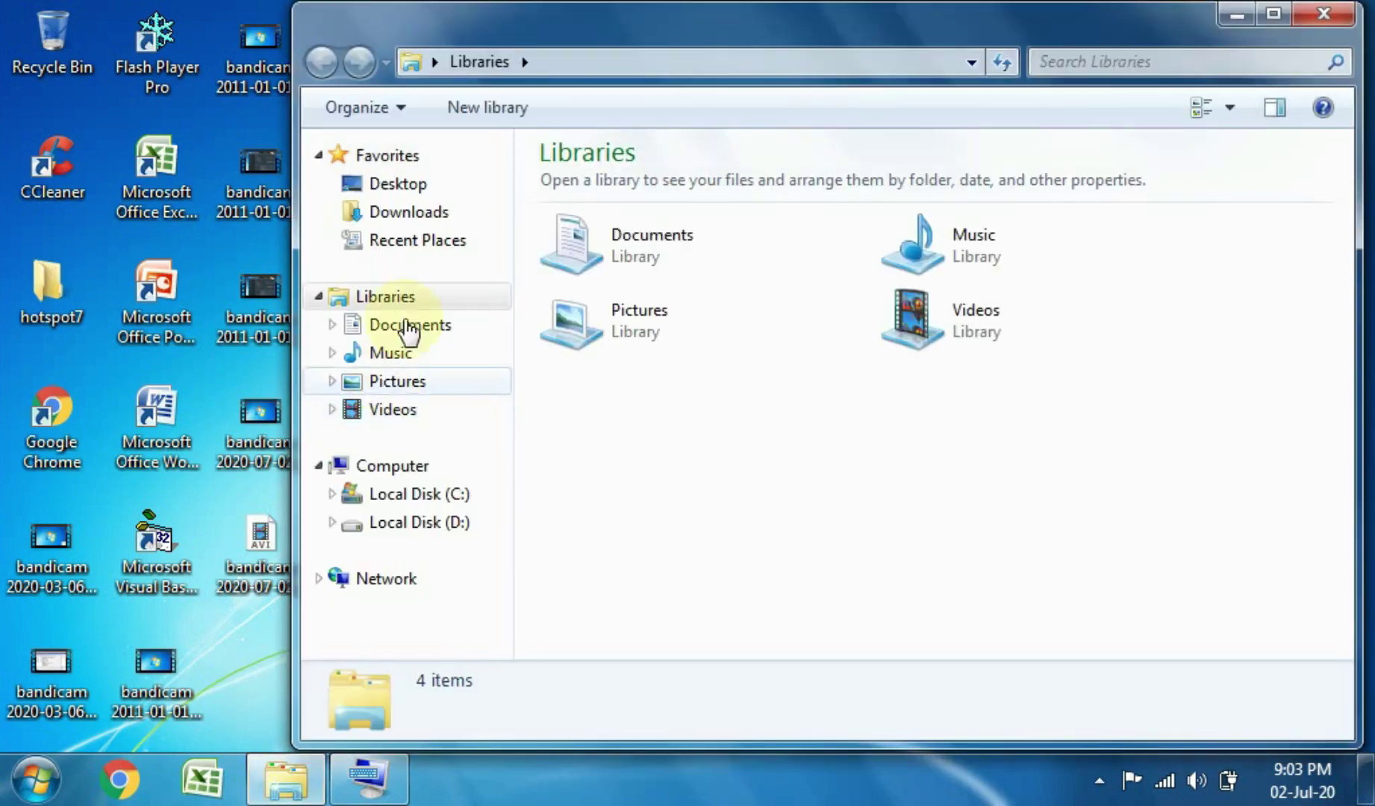
pyautogui.click(463, 215)
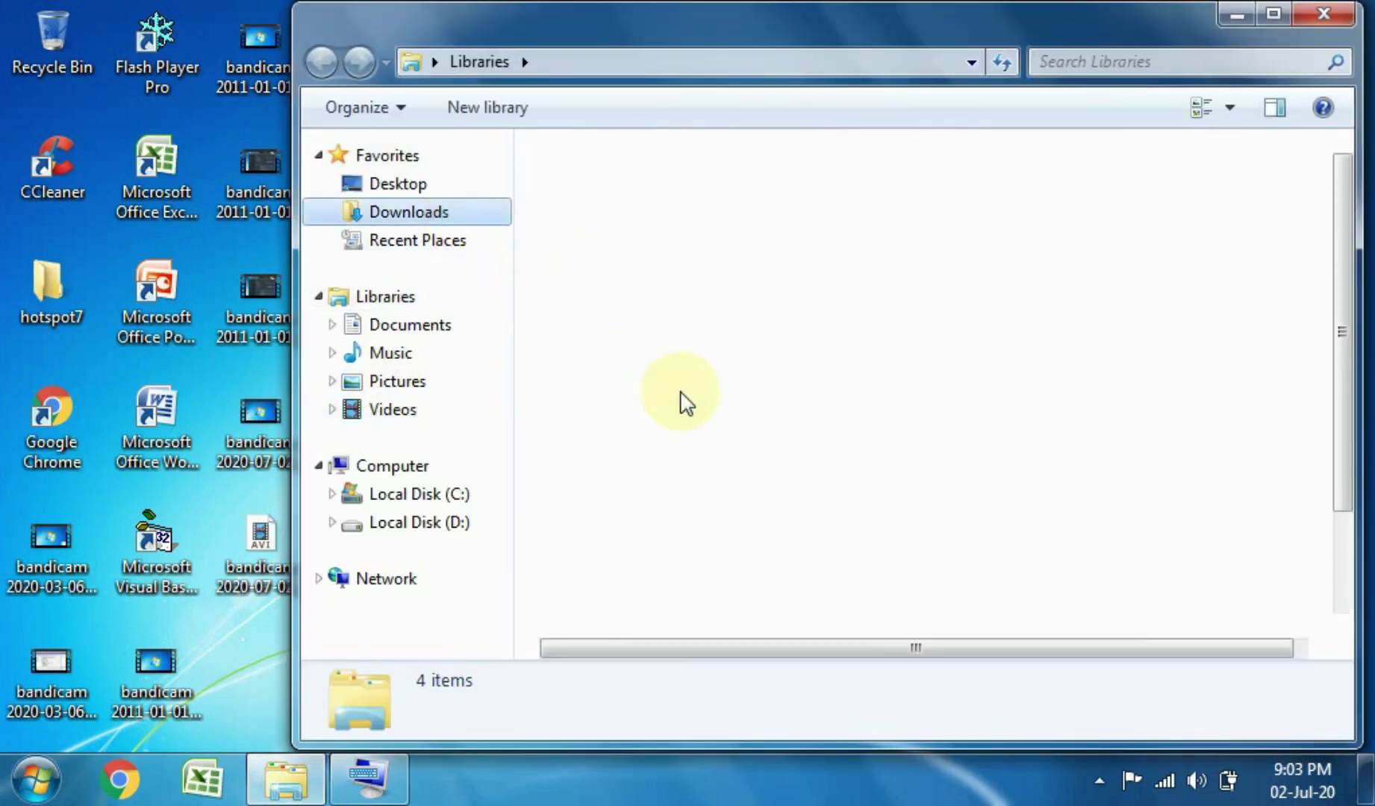
pyautogui.click(1349, 581)
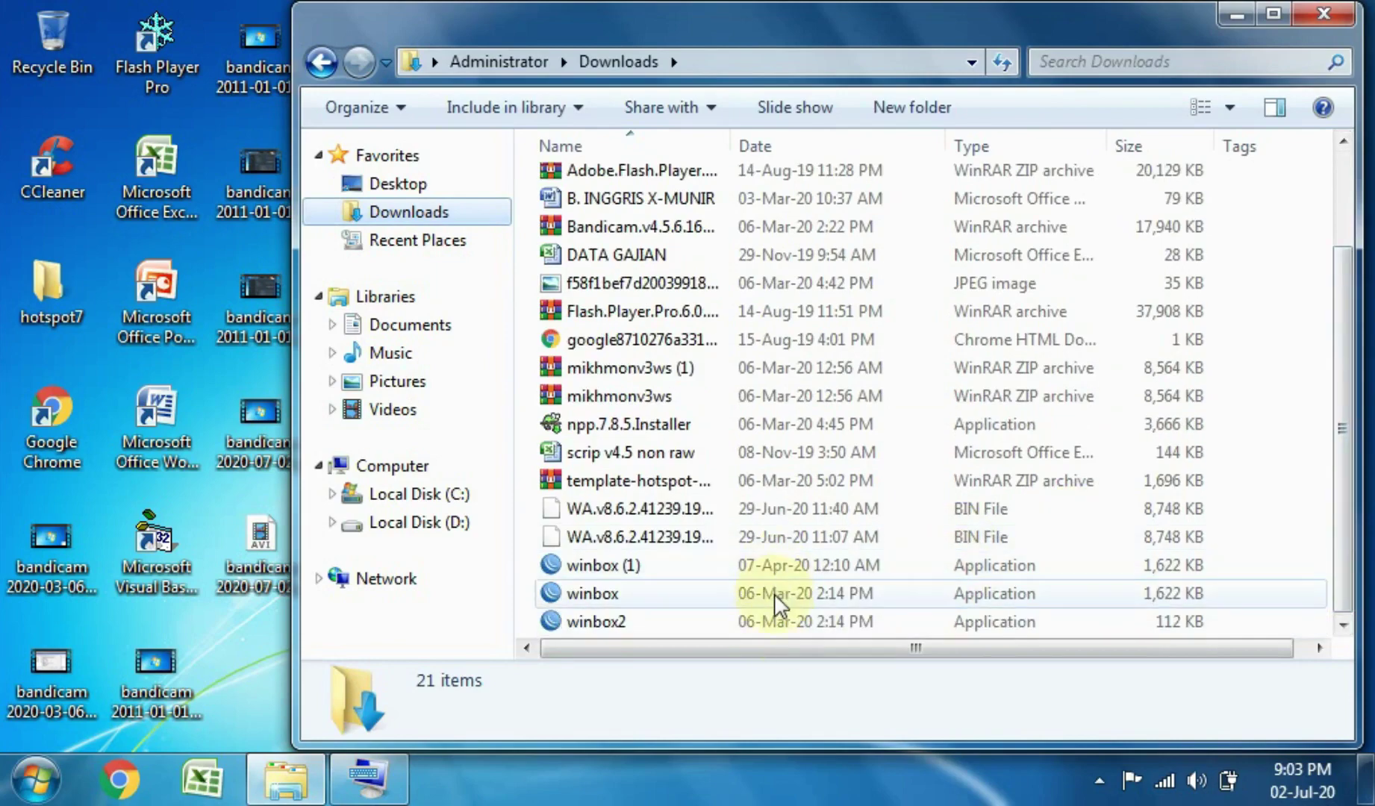
pyautogui.doubleClick(775, 593)
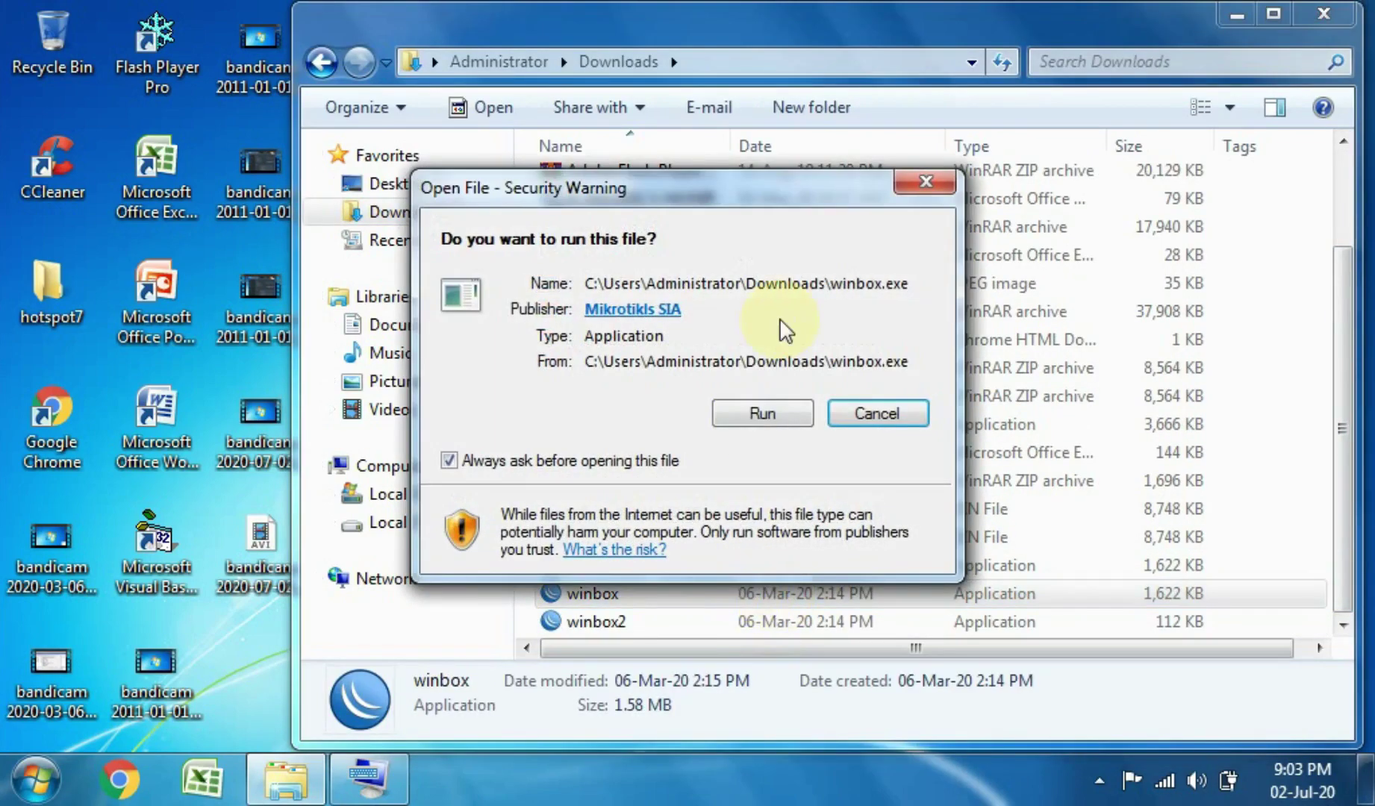
pyautogui.click(770, 413)
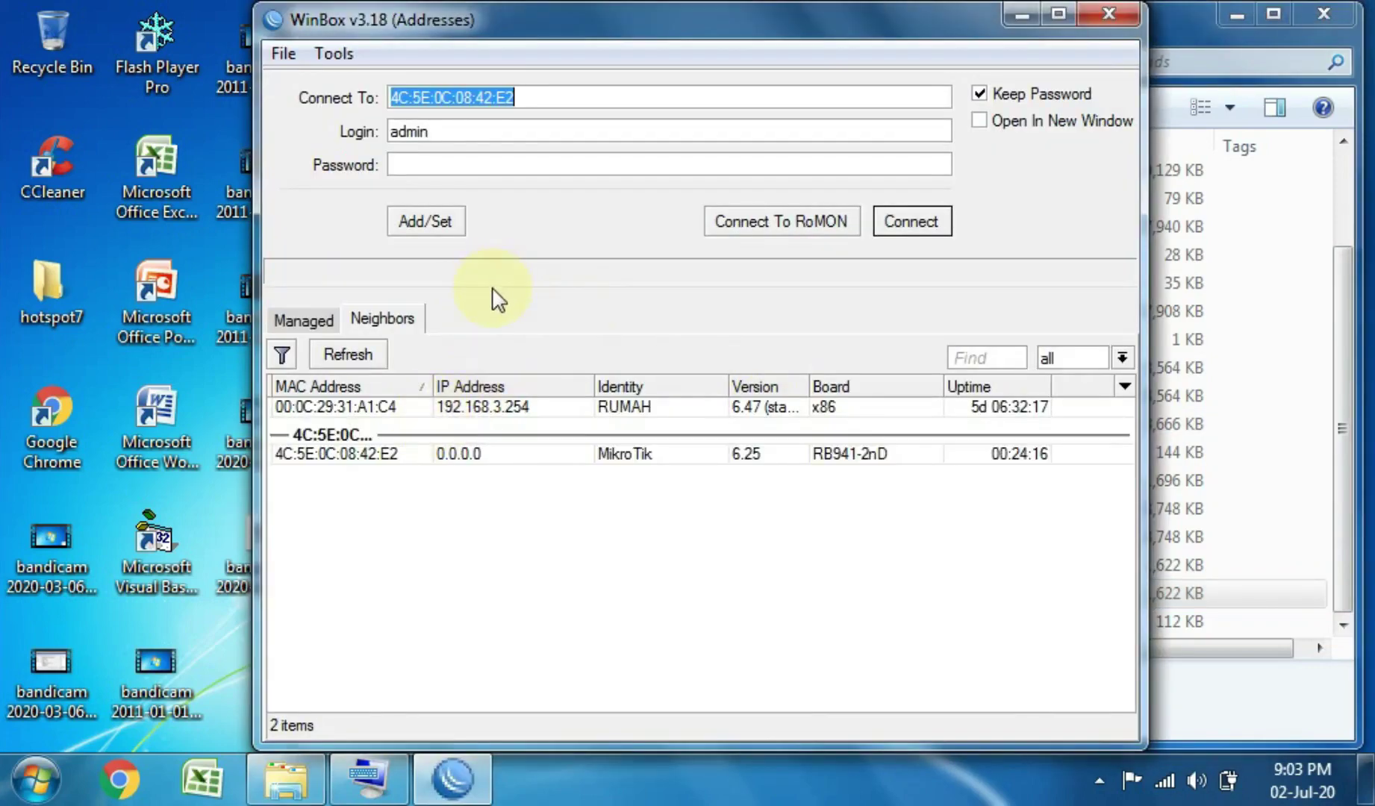
pyautogui.click(366, 456)
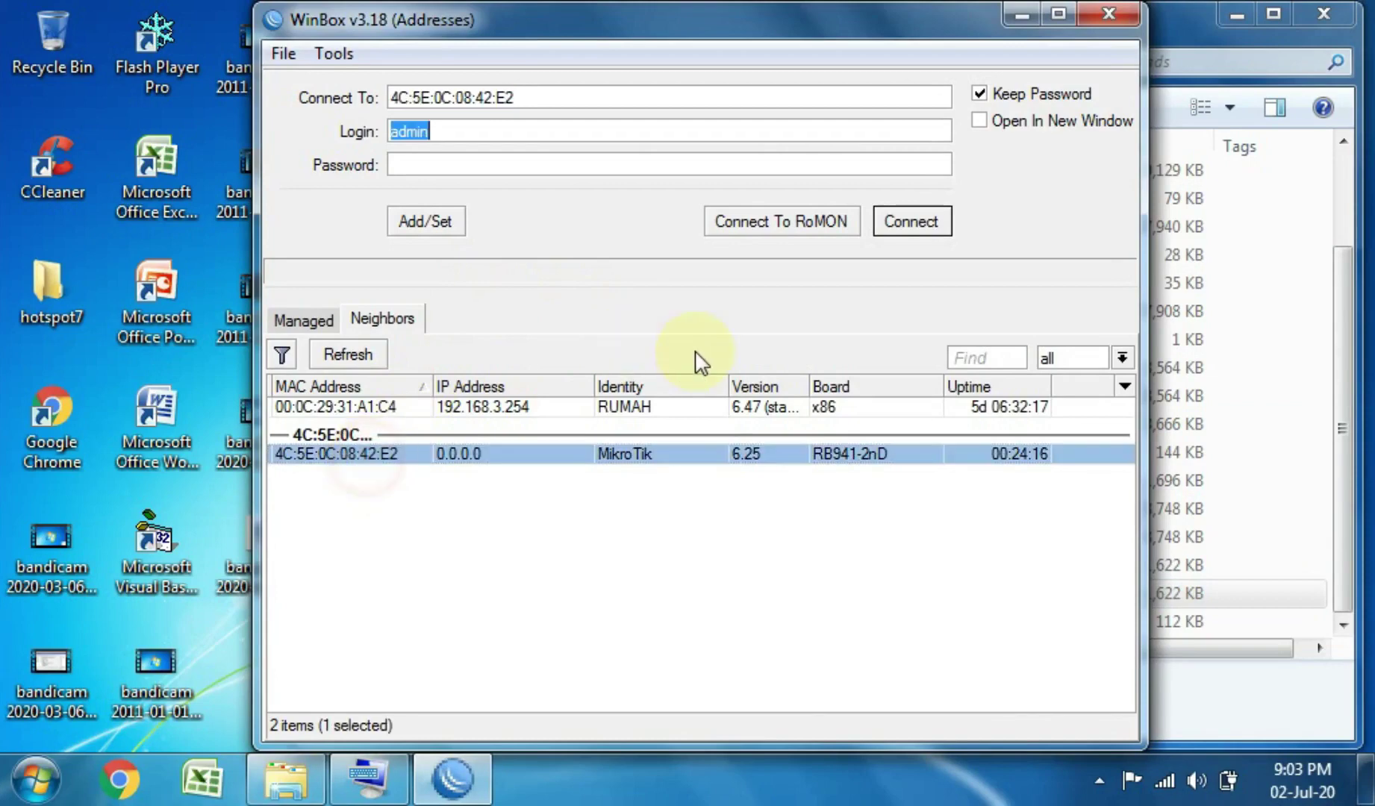
pyautogui.click(919, 212)
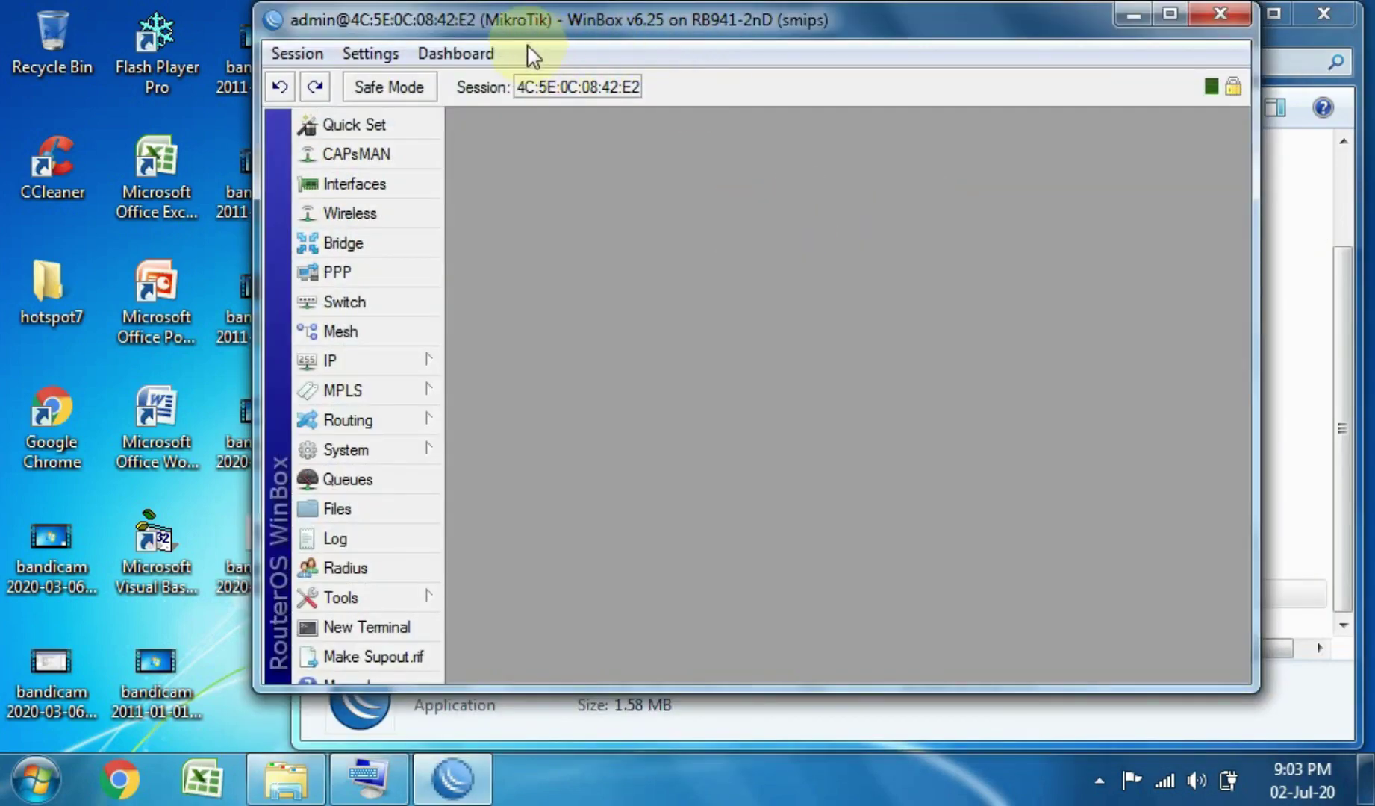
# Check the router's system resources, including architecture, board name and RouterOS version, and close WinBox.
pyautogui.click(392, 452)
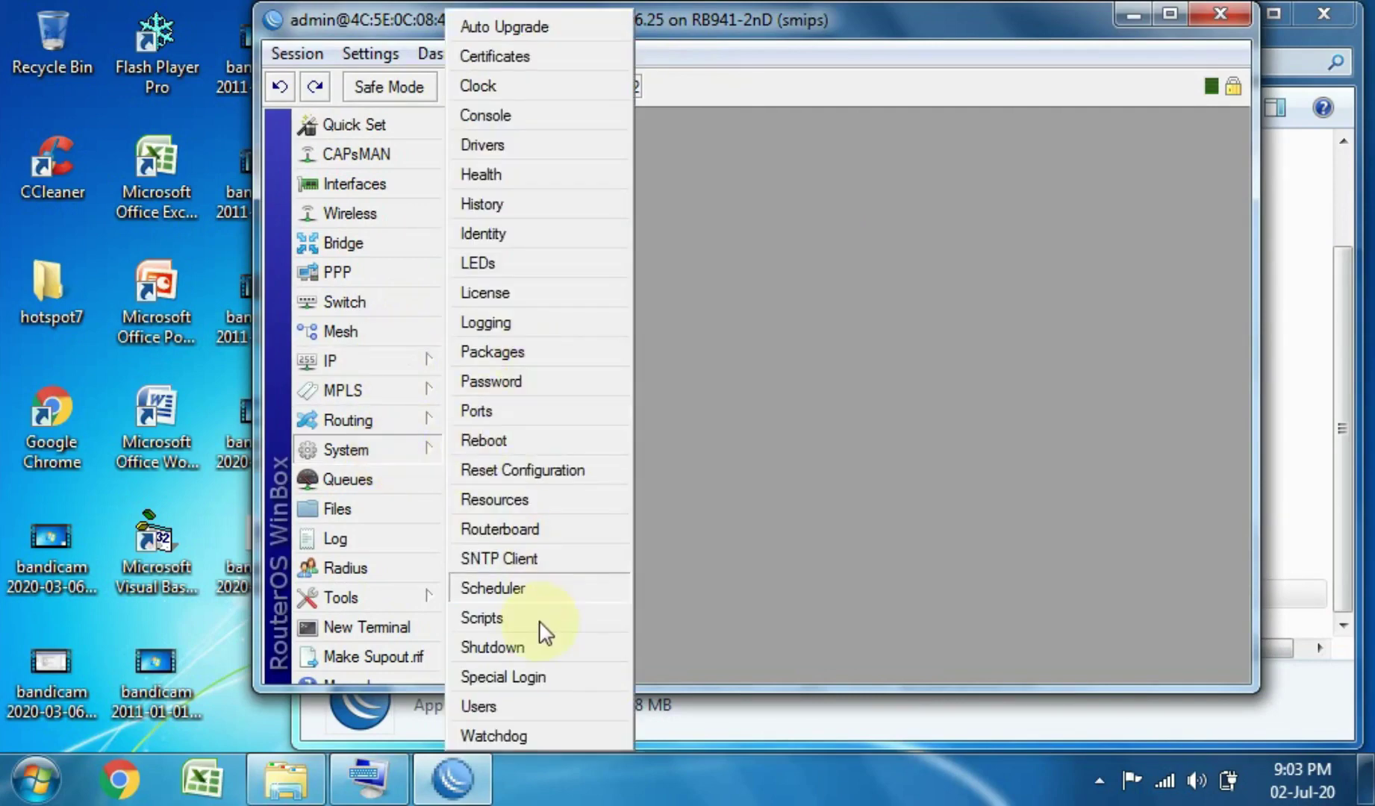
pyautogui.click(523, 495)
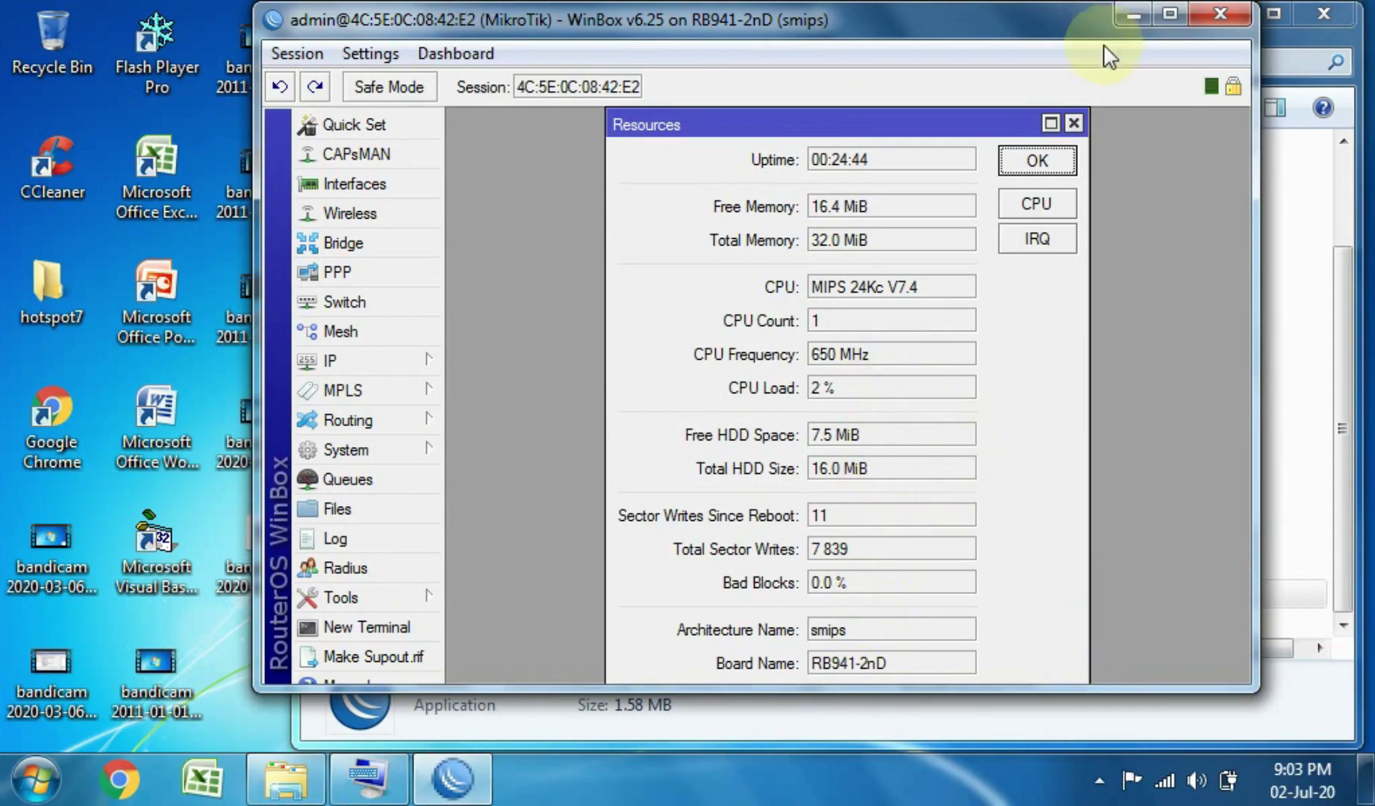
pyautogui.click(1170, 13)
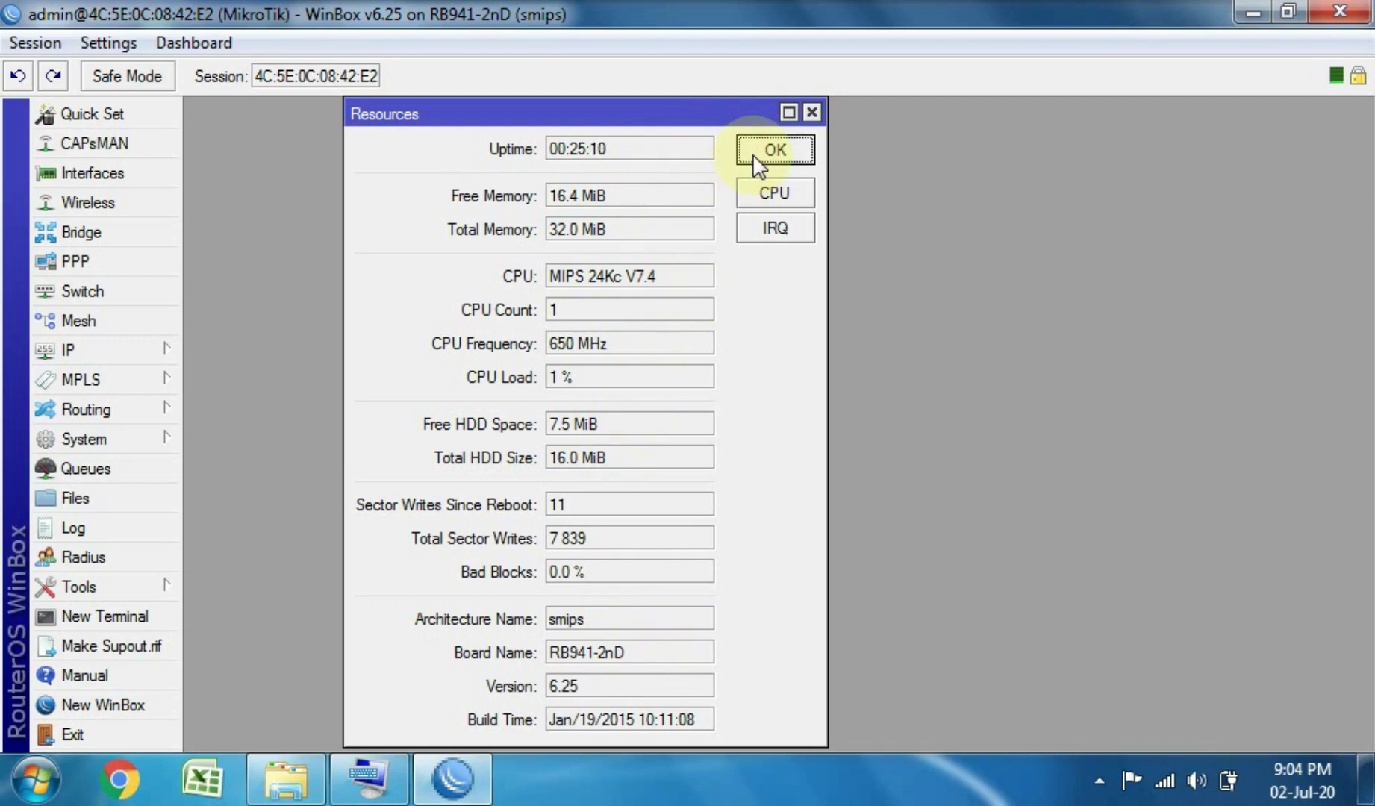
pyautogui.click(774, 150)
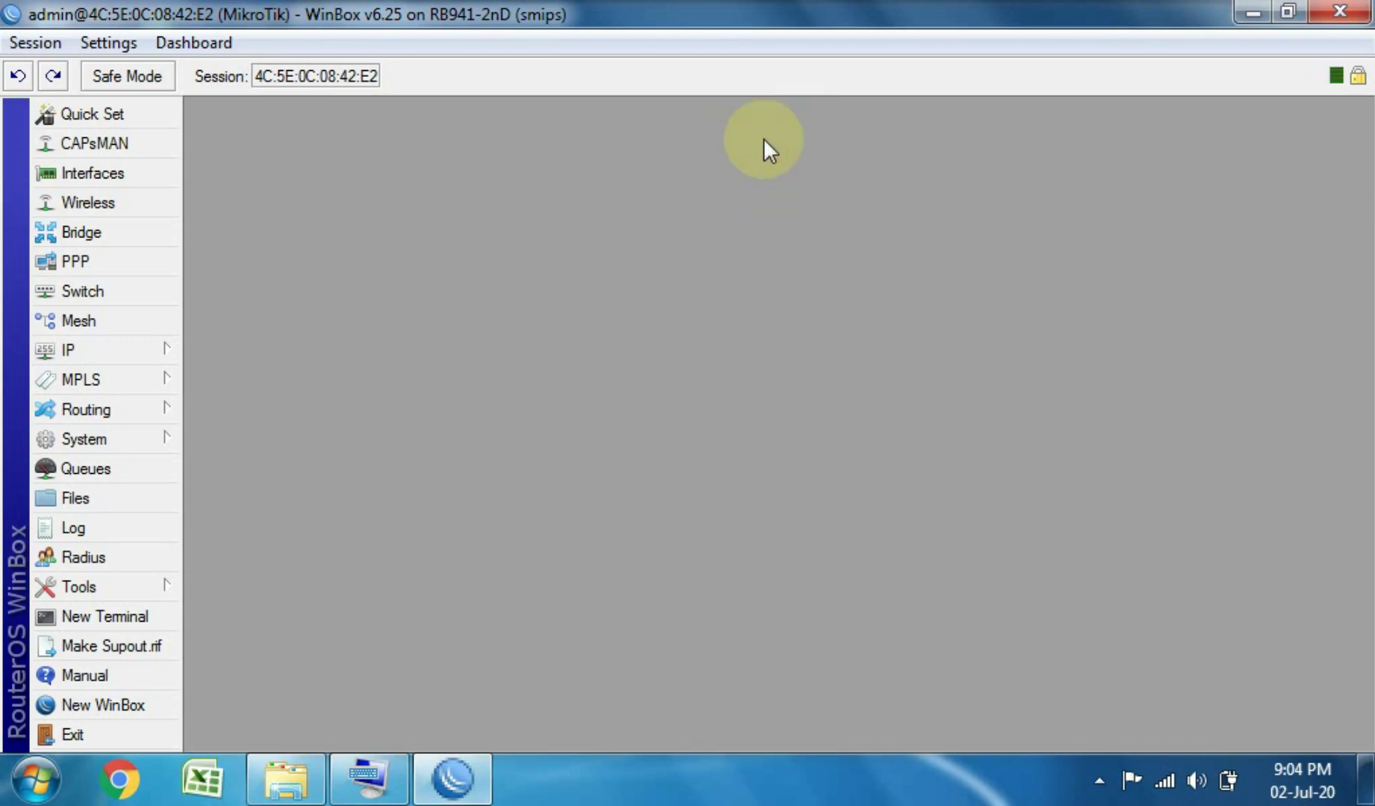
pyautogui.click(1341, 12)
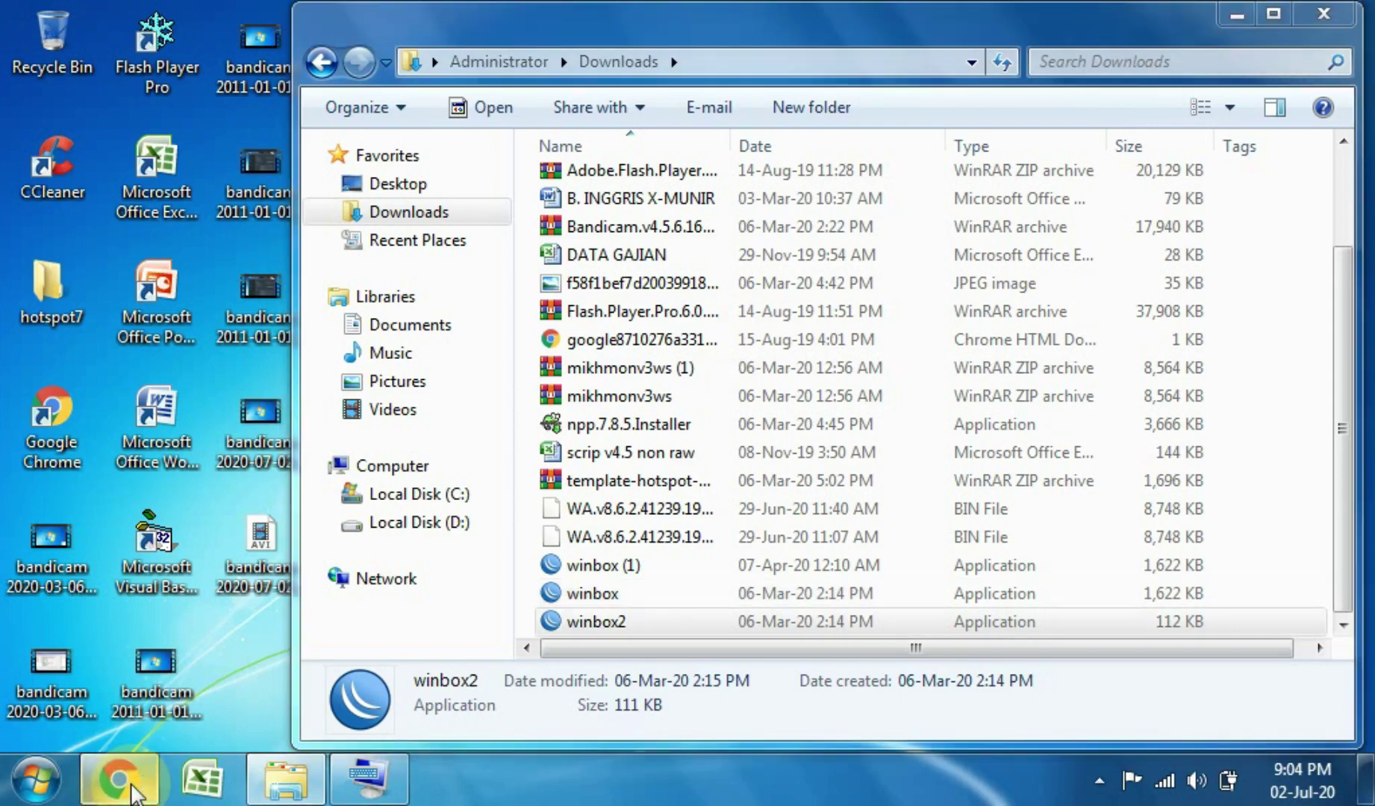
# Switch to Chrome, search for "mikrotik.com download/archive" and open MikroTik's Download archive page.
pyautogui.click(135, 793)
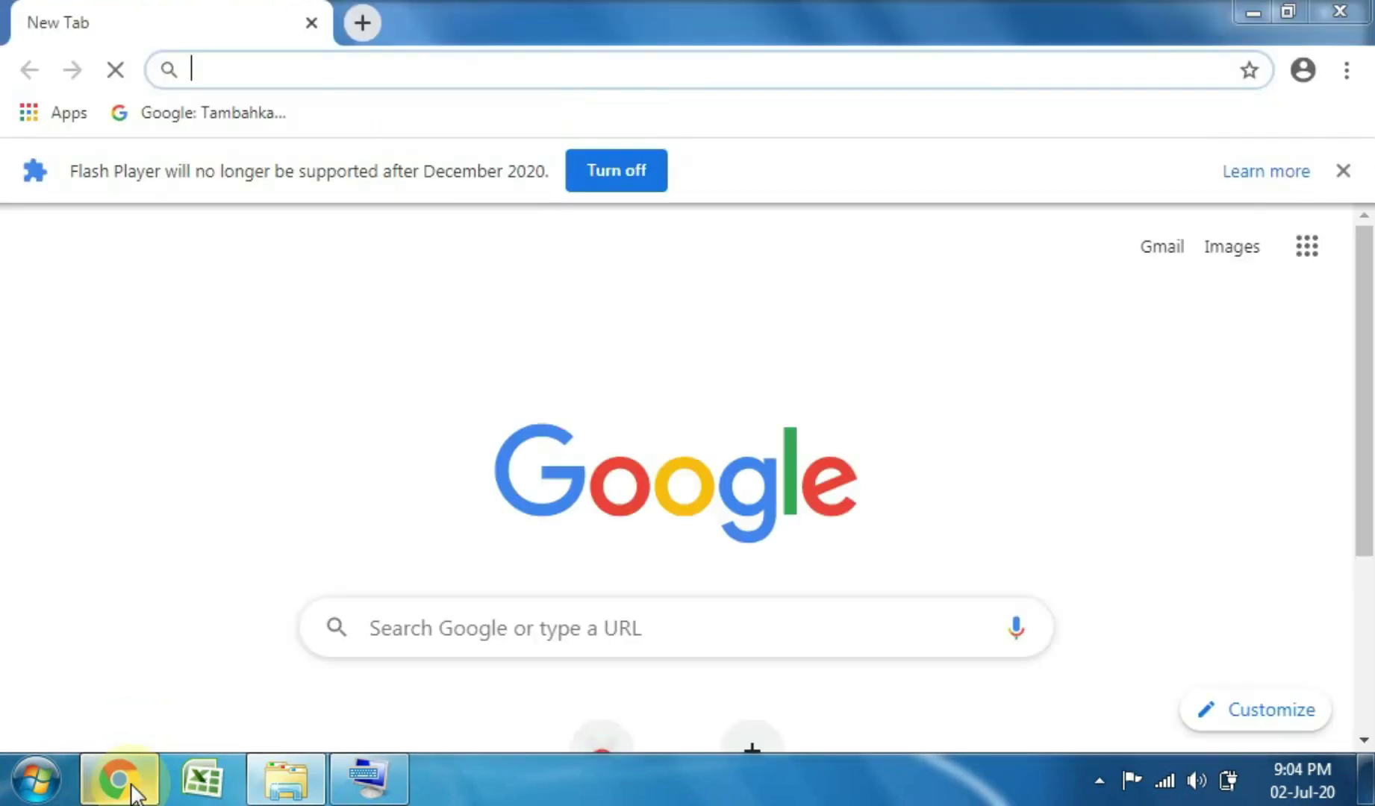
pyautogui.click(198, 69)
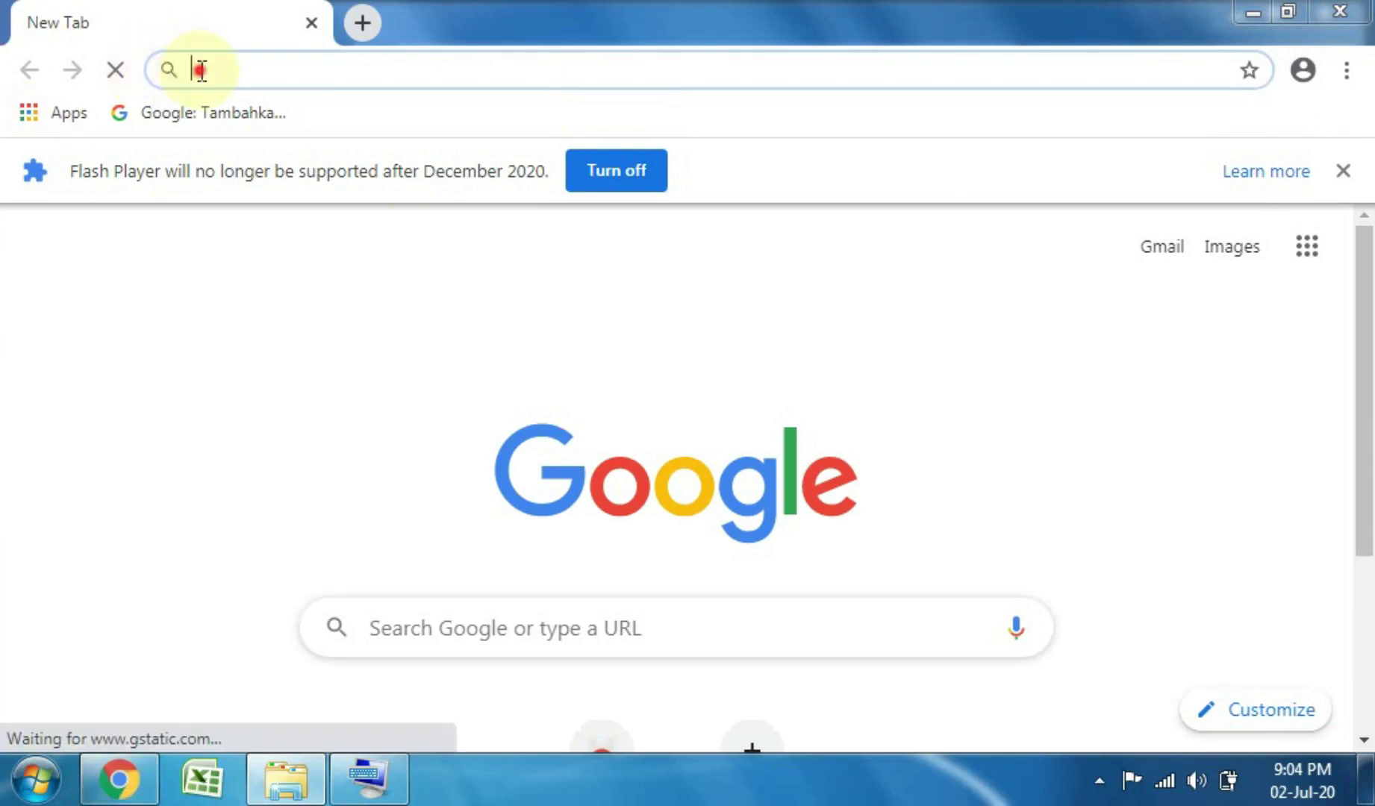
pyautogui.write('mik')
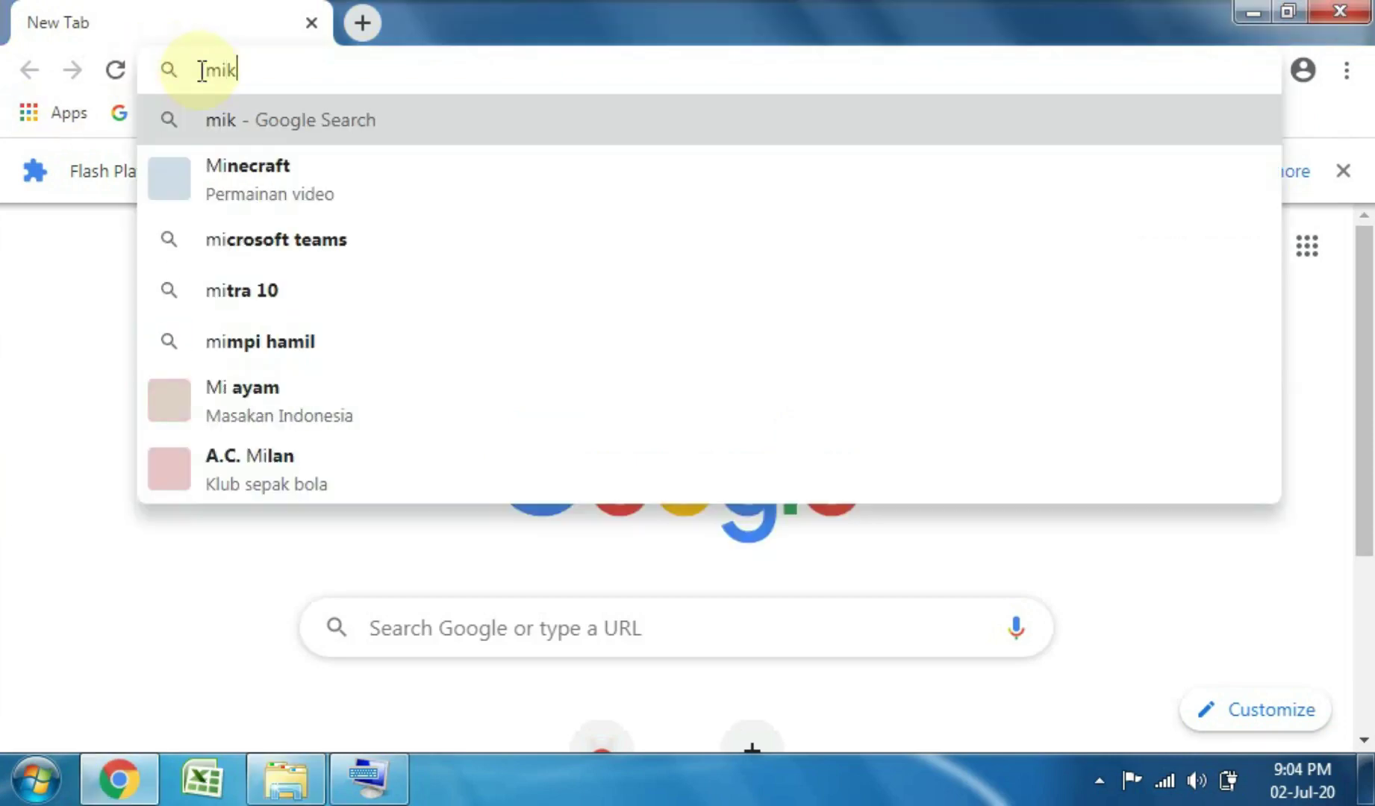
pyautogui.write('ro')
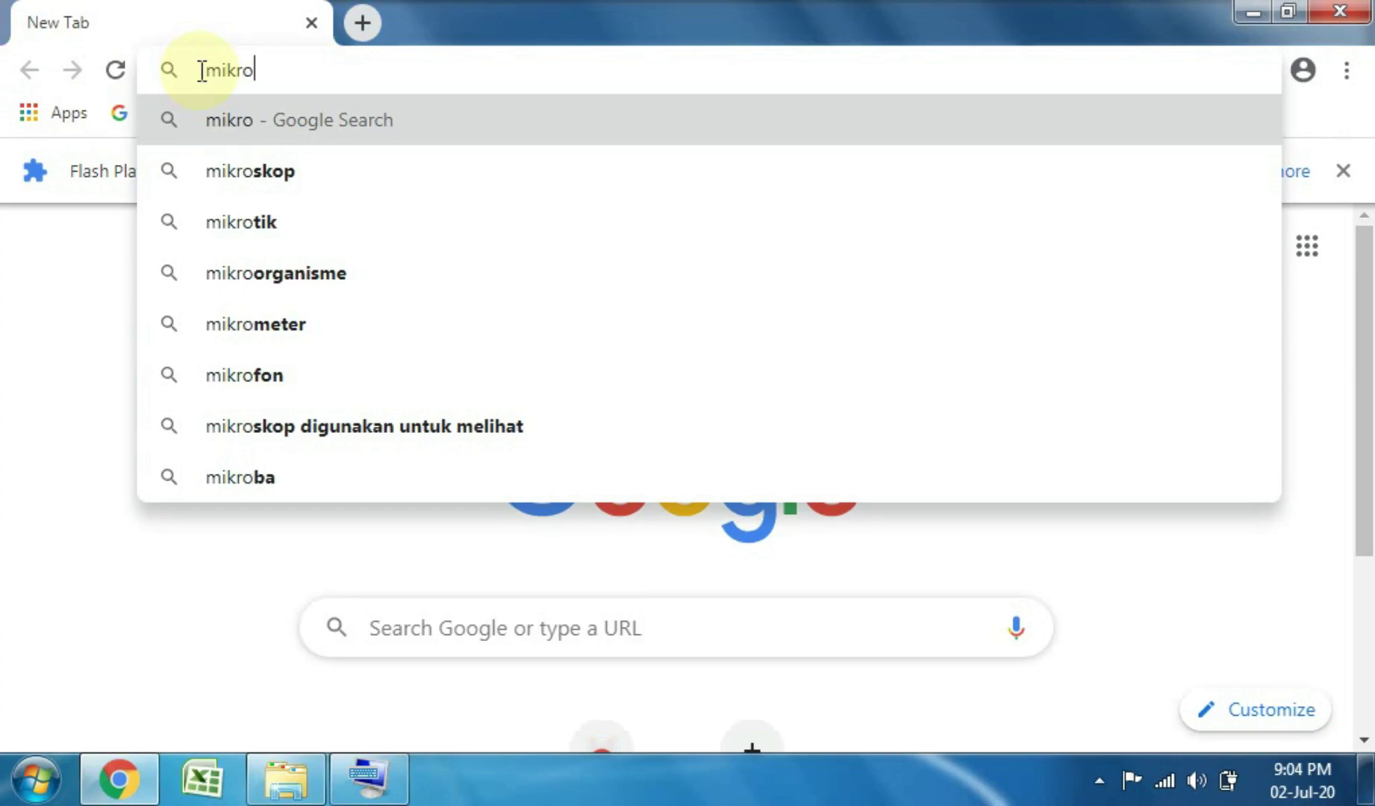
pyautogui.write('tik.com')
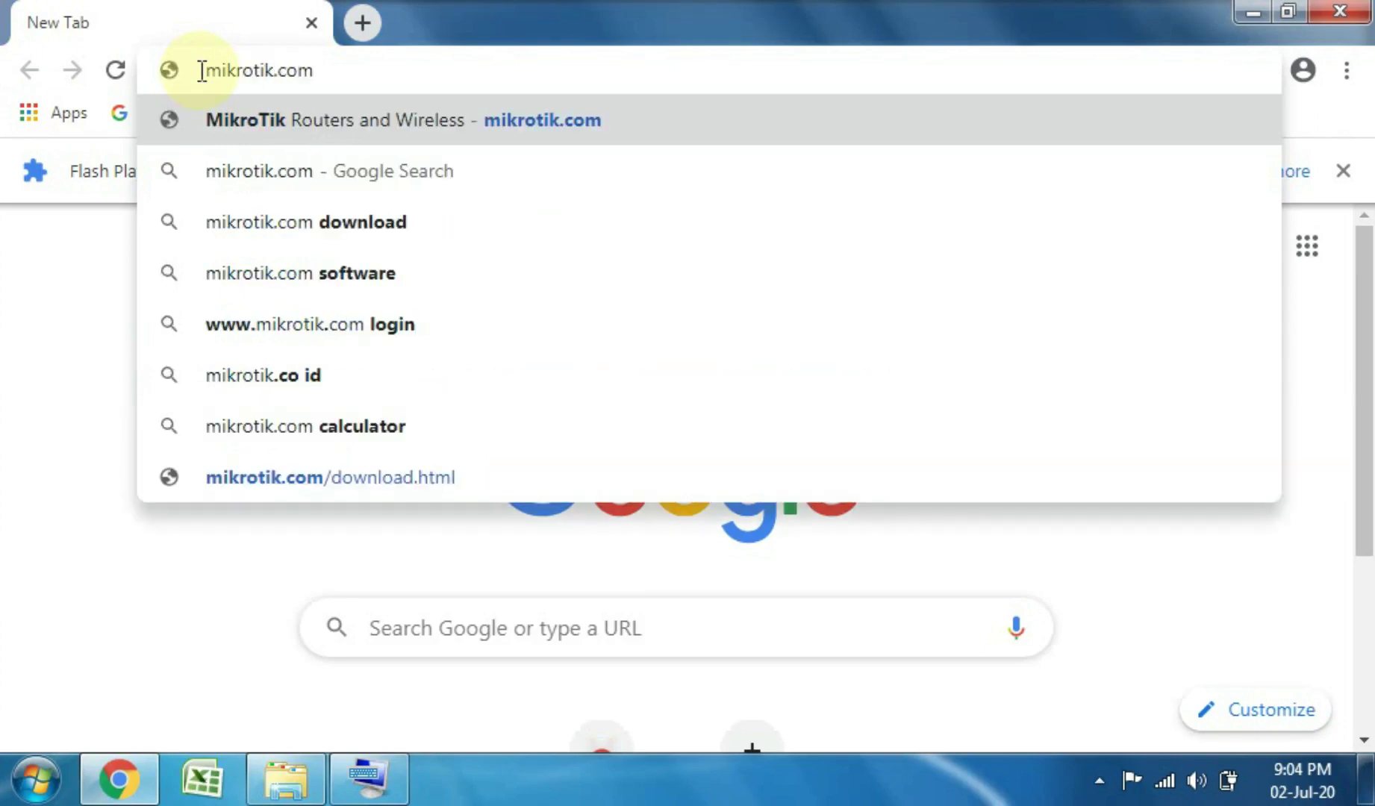
pyautogui.write('/d')
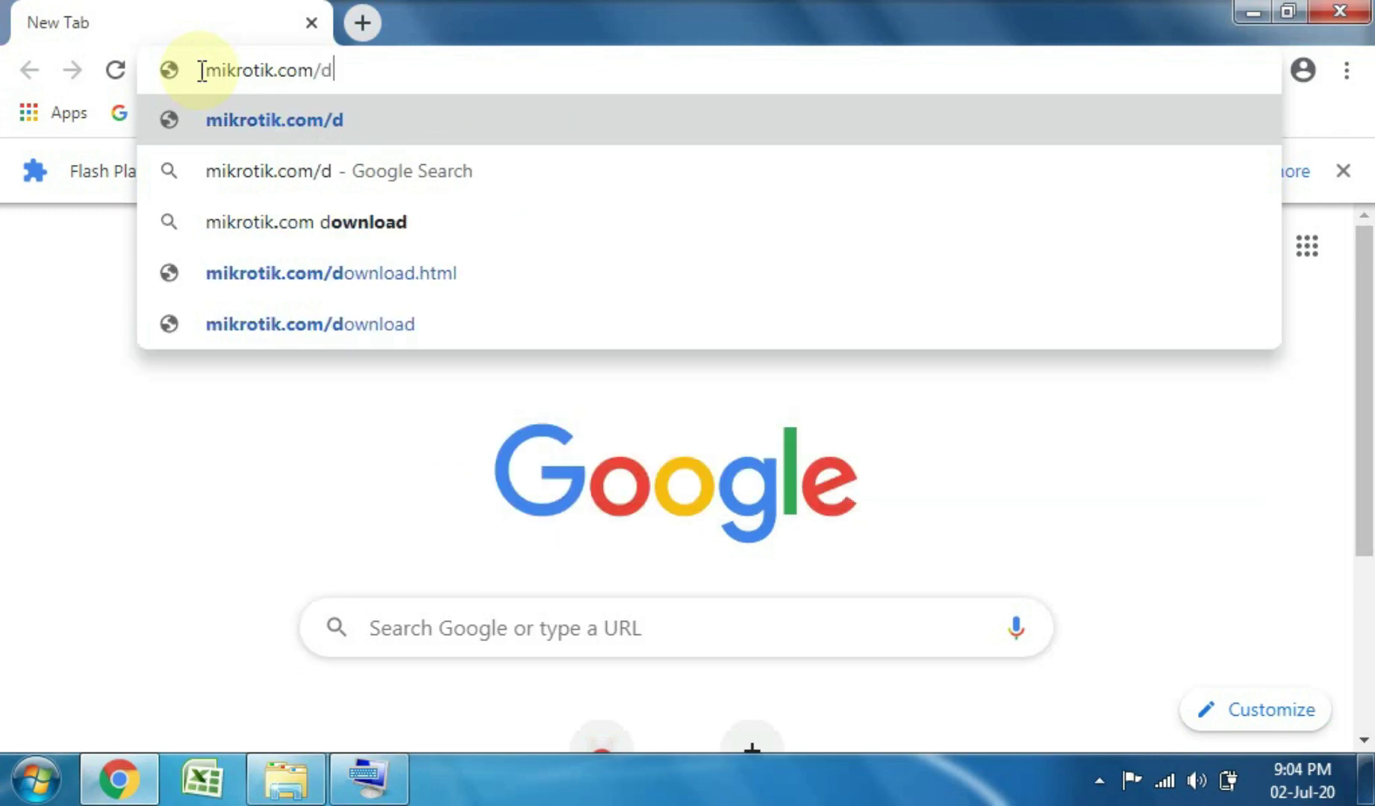
pyautogui.press('Down')
pyautogui.press('Down')
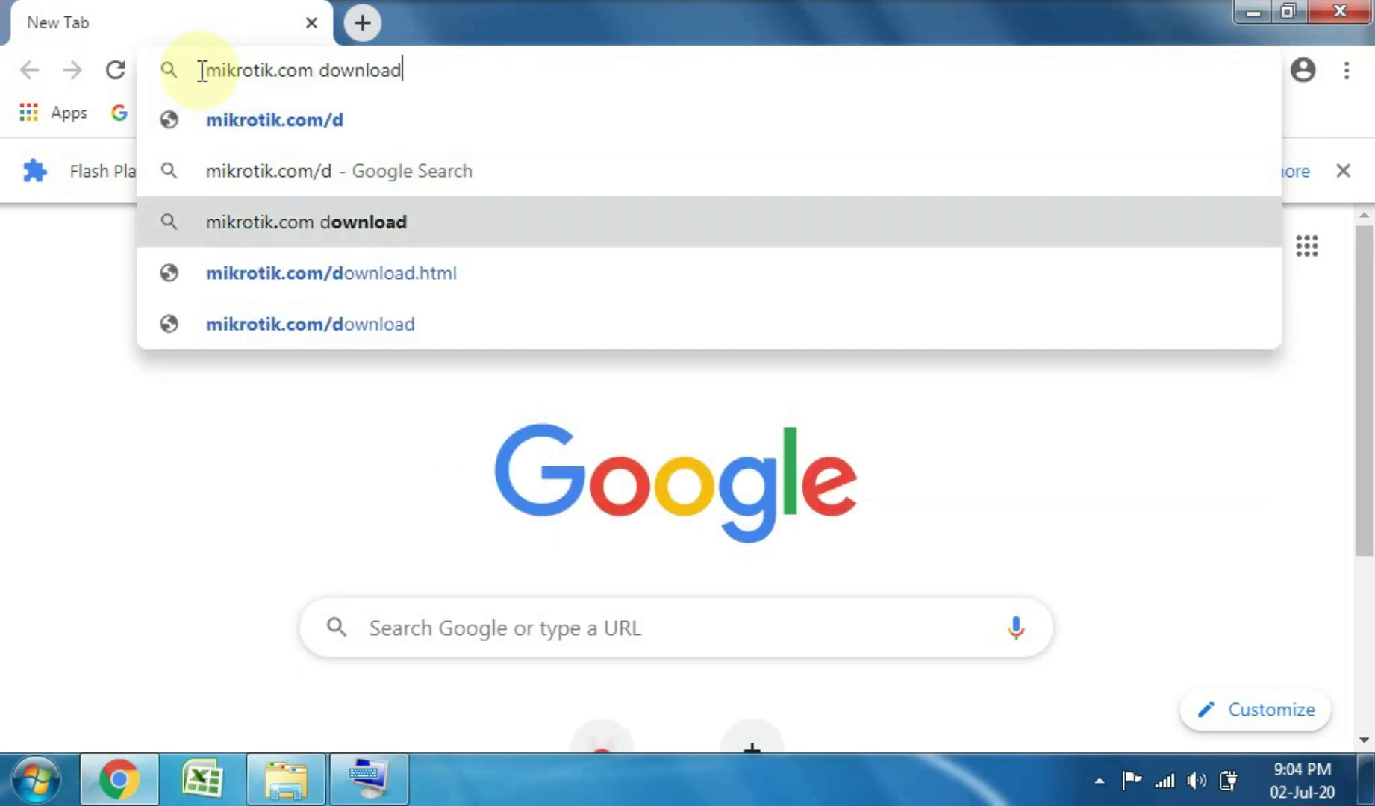
pyautogui.write('/')
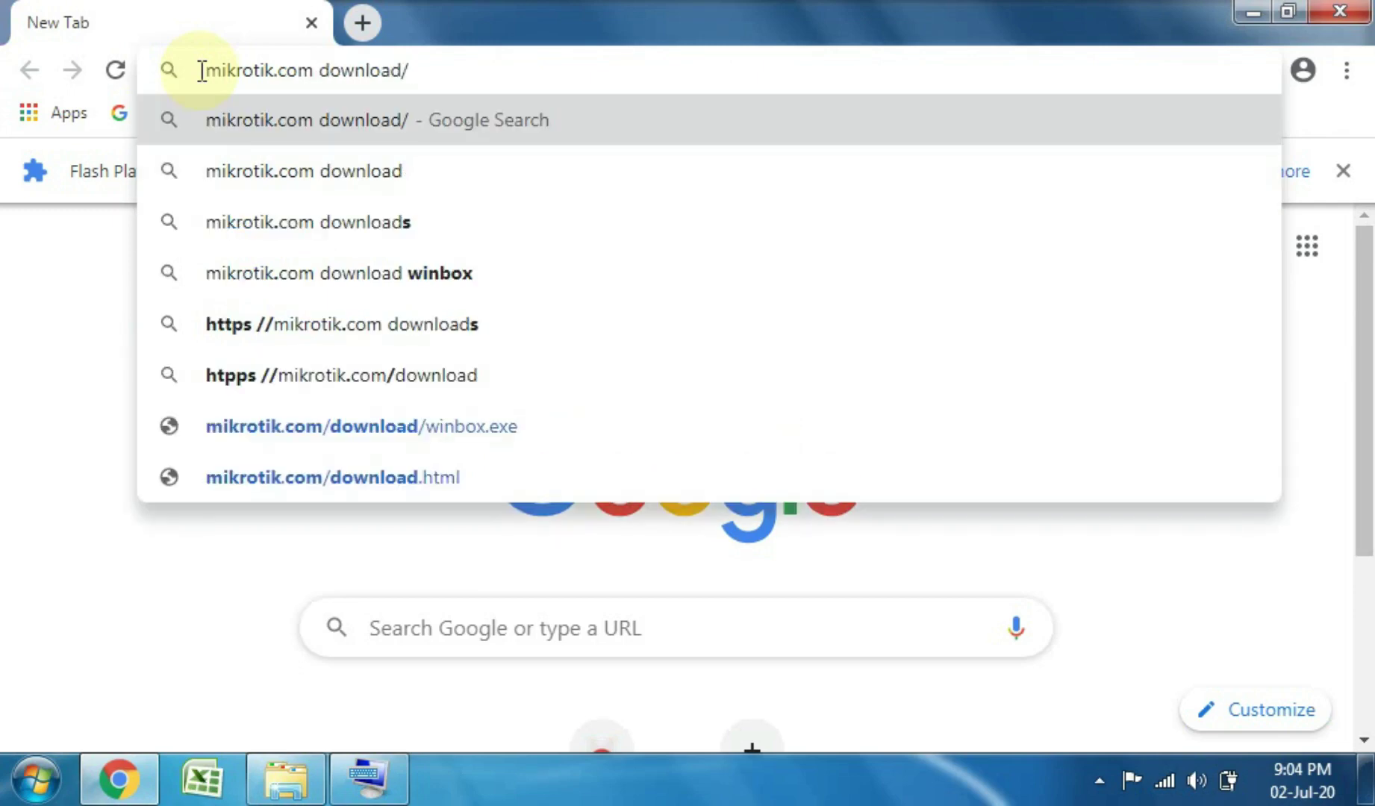
pyautogui.write('archi')
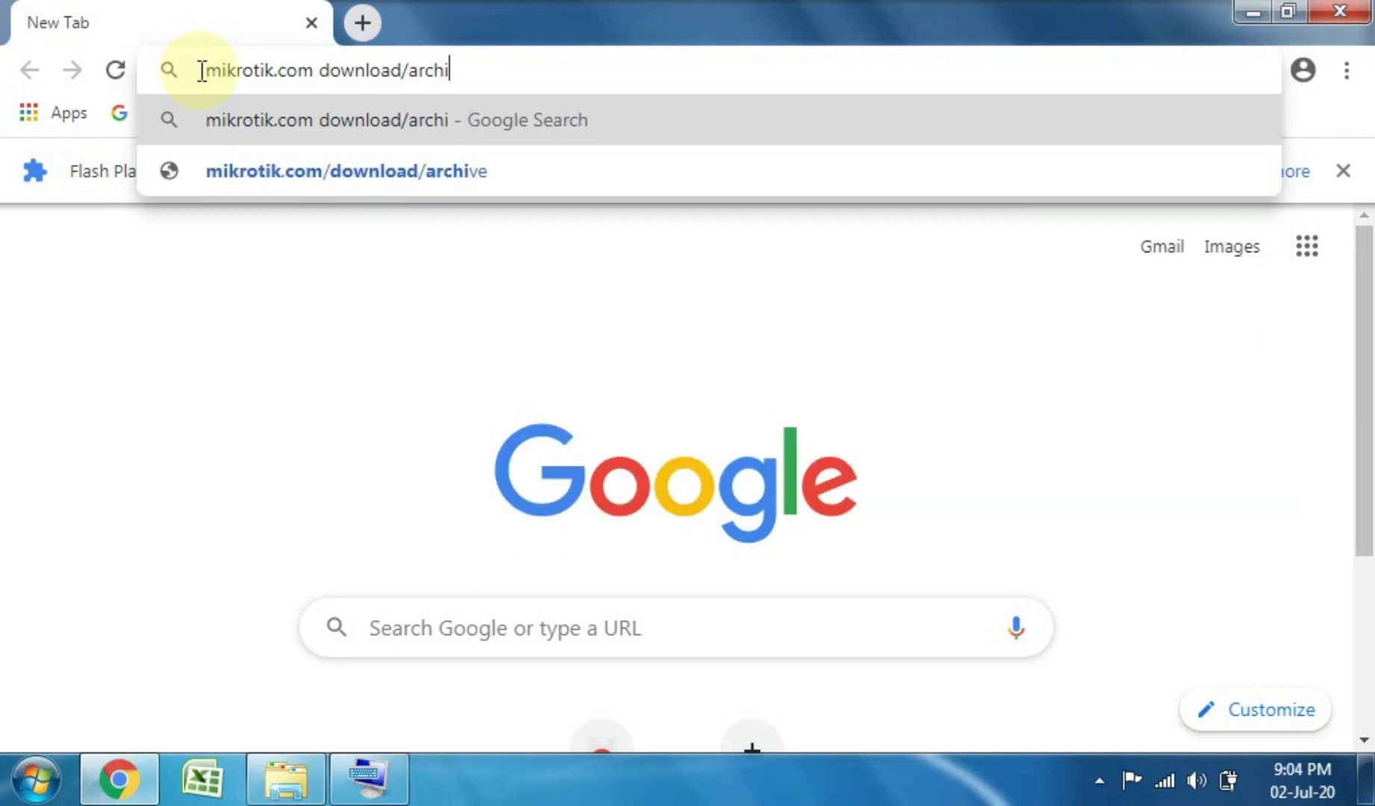
pyautogui.write('ve')
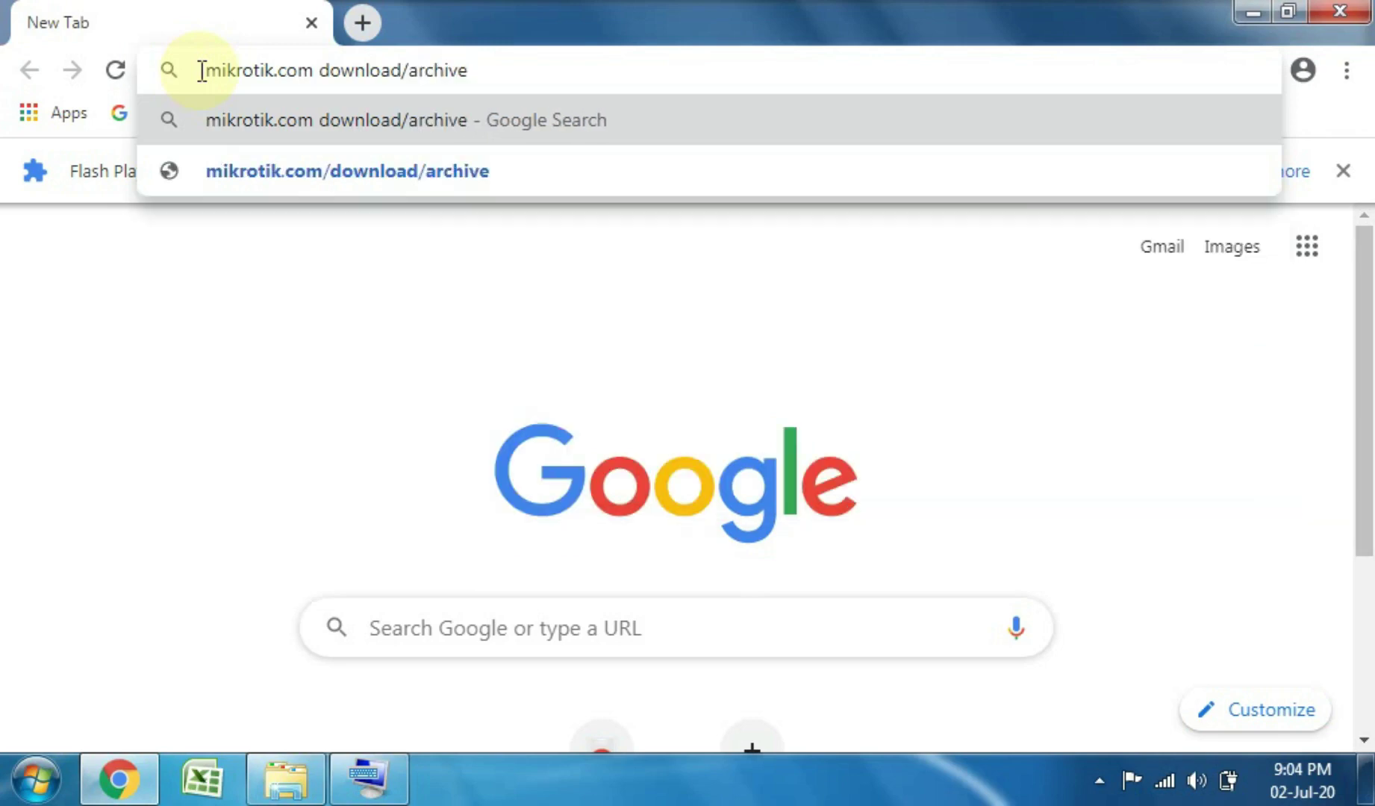
pyautogui.press('Return')
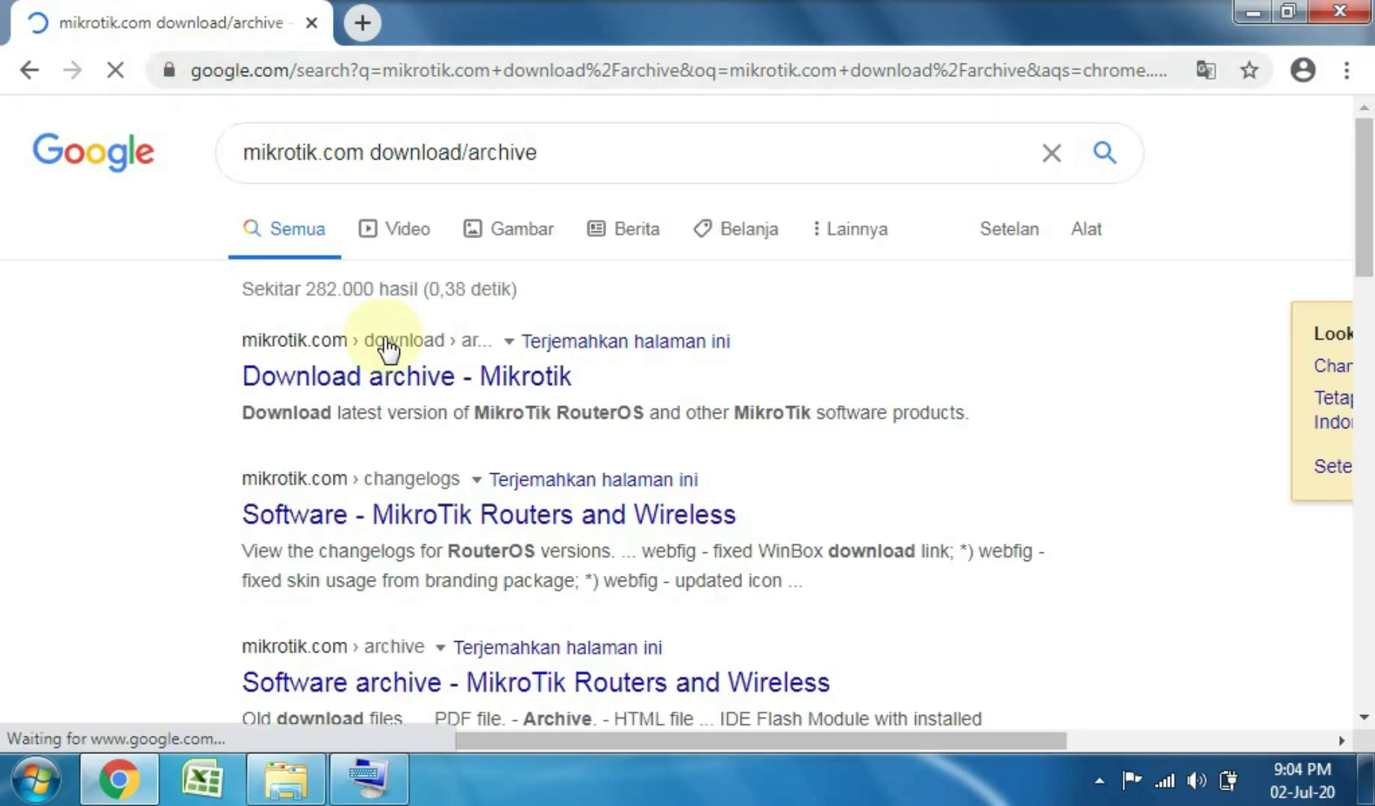
pyautogui.click(383, 371)
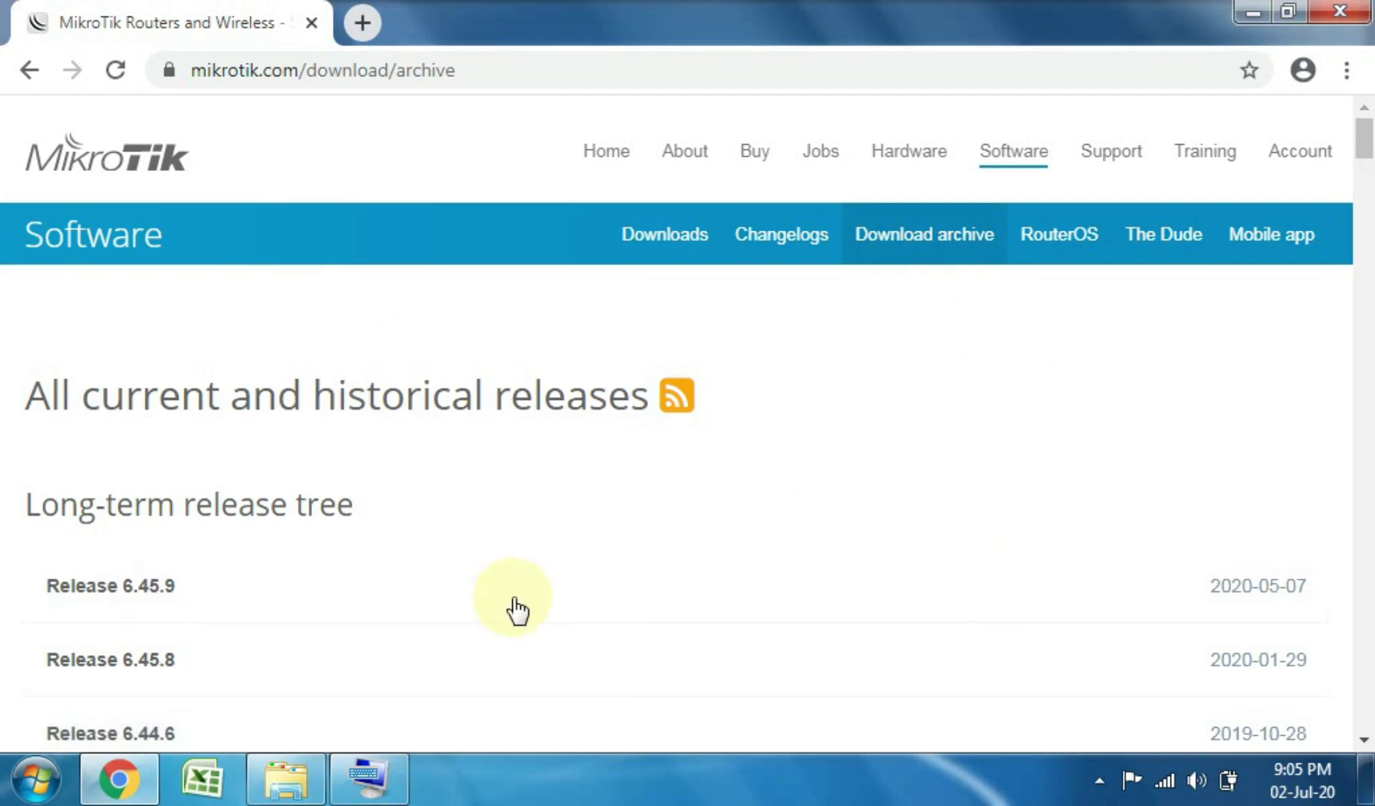
# Run winbox again from the Downloads folder, refresh the neighbour list and reconnect to the RB941-2nD router as admin.
pyautogui.click(315, 784)
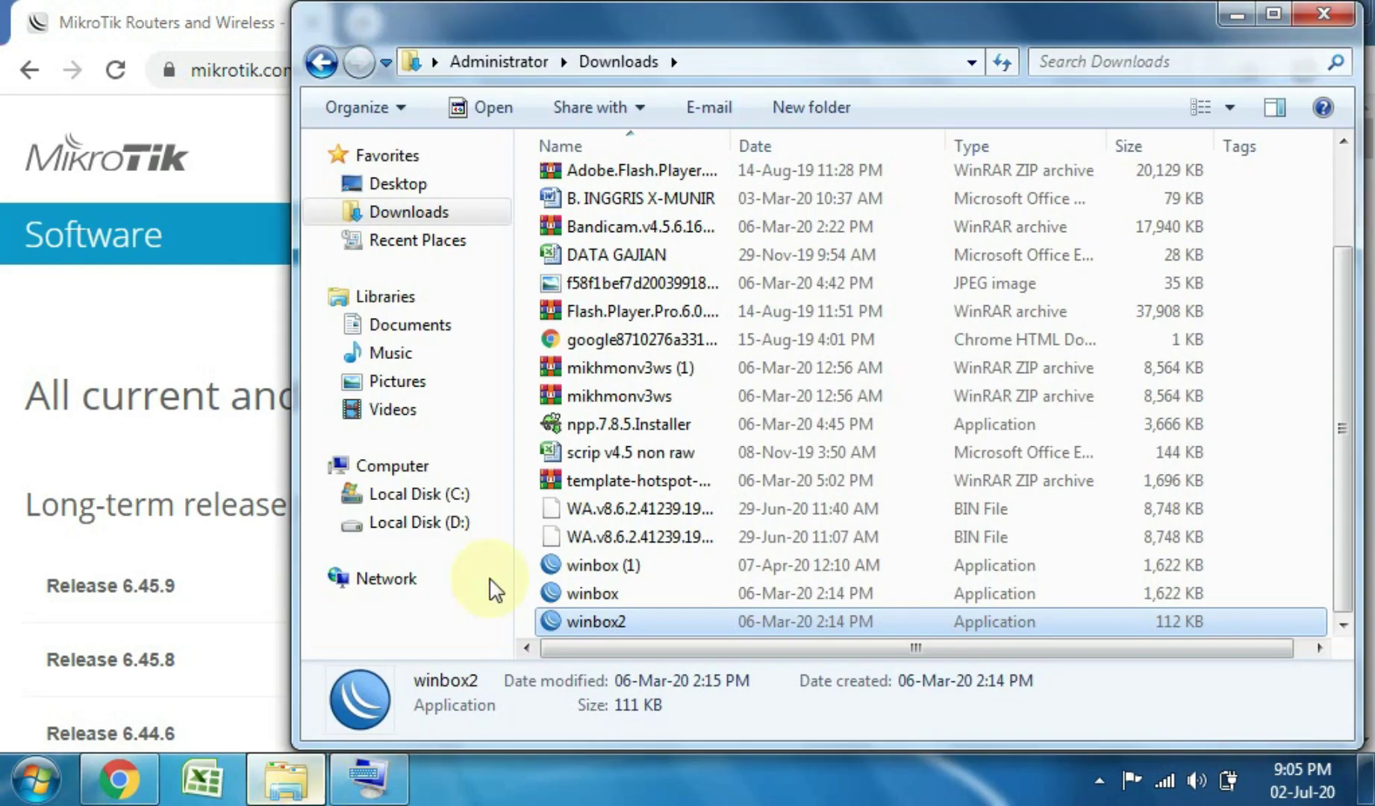
pyautogui.click(651, 597)
pyautogui.doubleClick(651, 601)
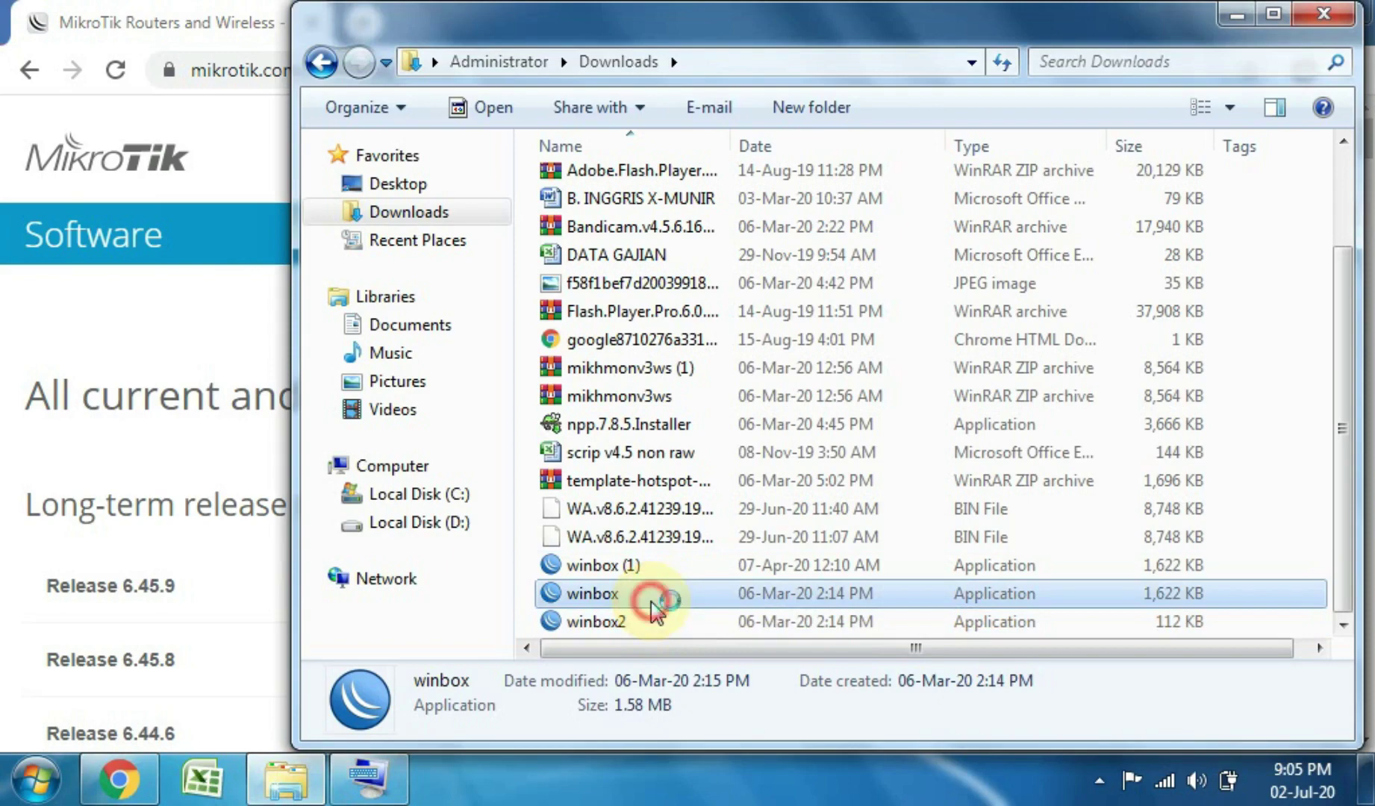
pyautogui.click(761, 413)
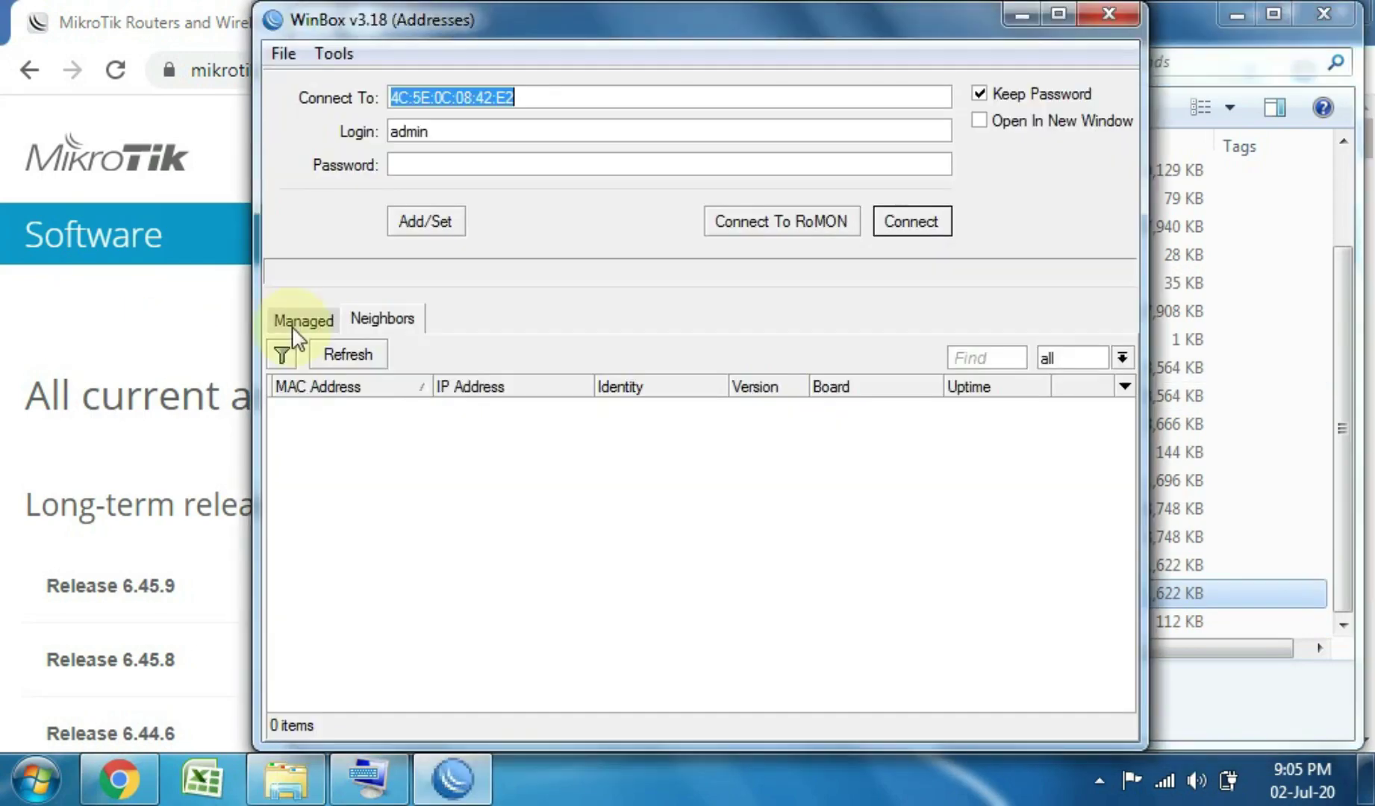
pyautogui.click(346, 355)
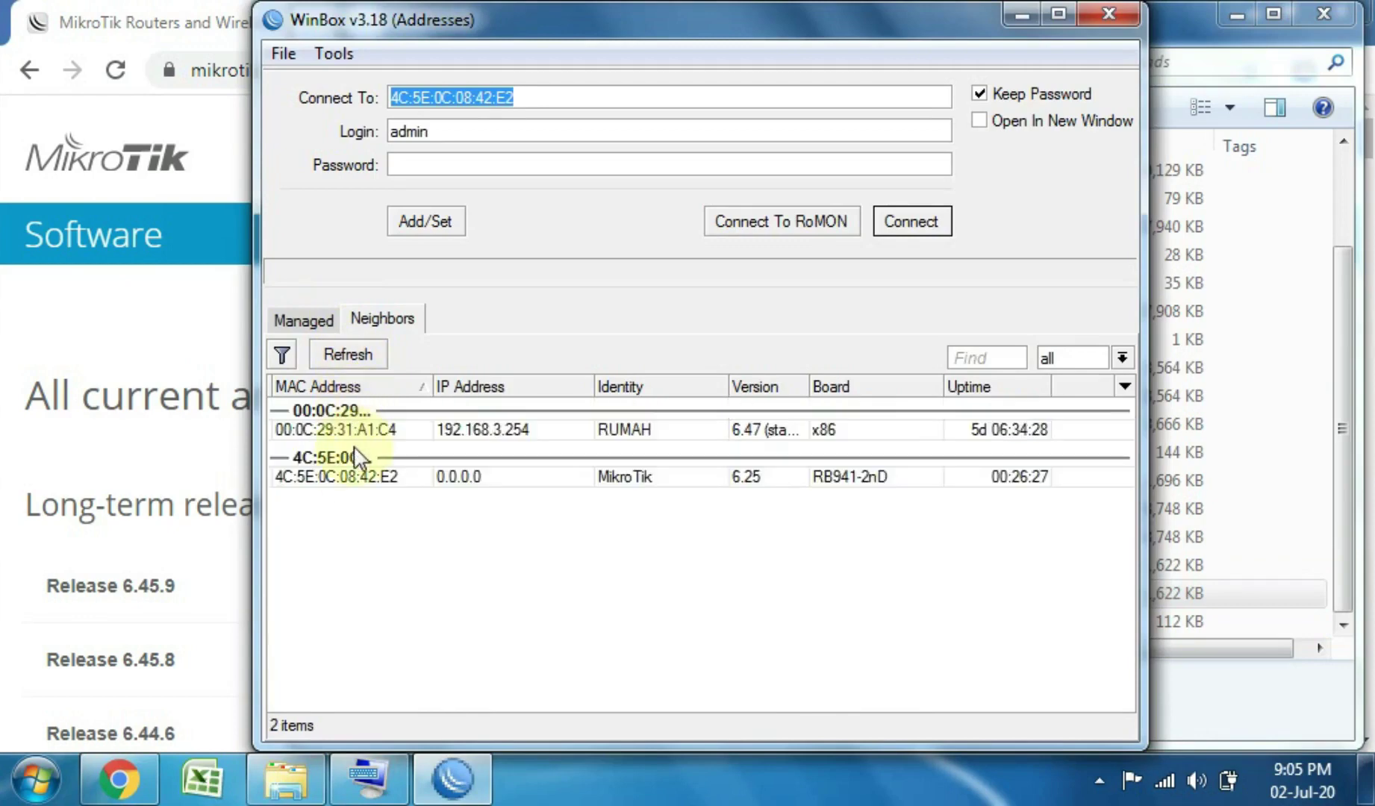
pyautogui.click(352, 477)
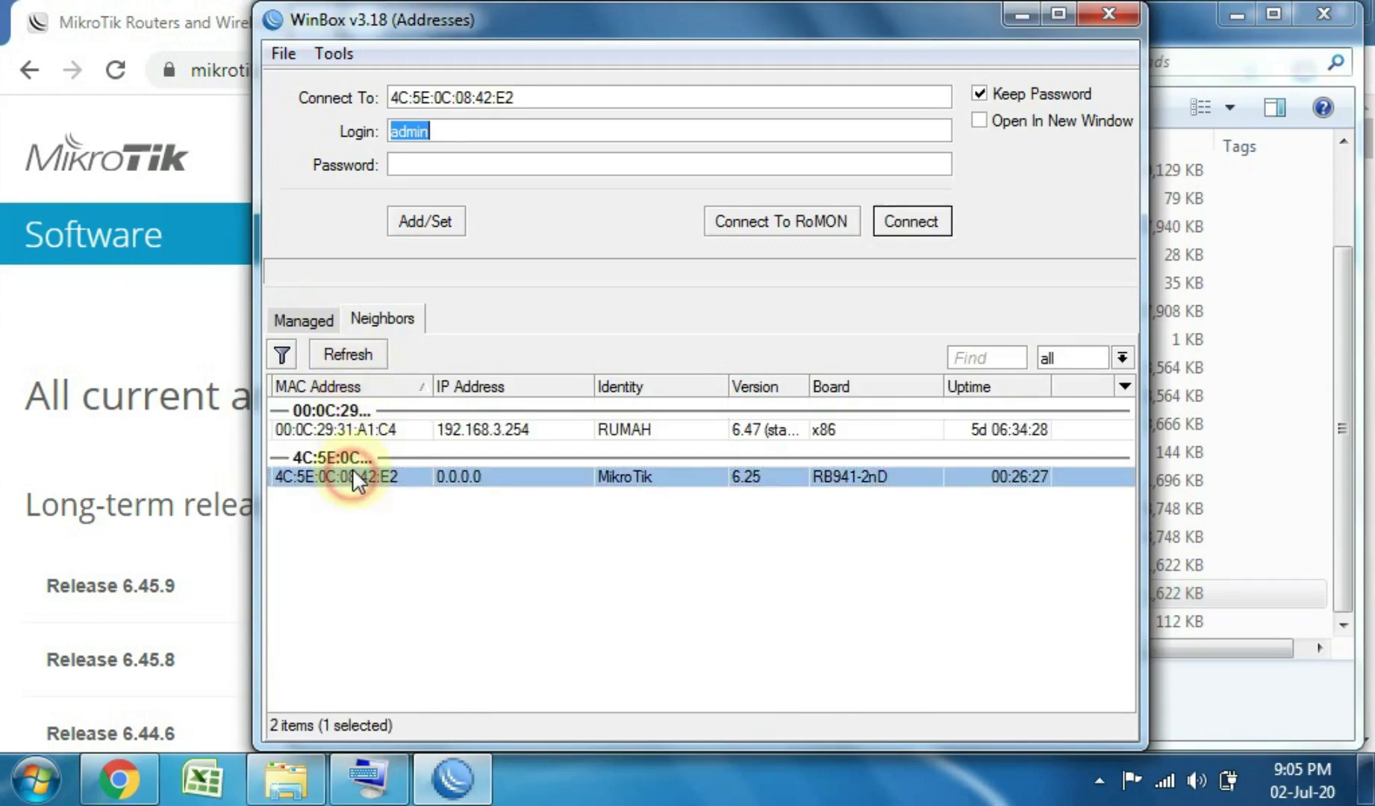
pyautogui.click(923, 238)
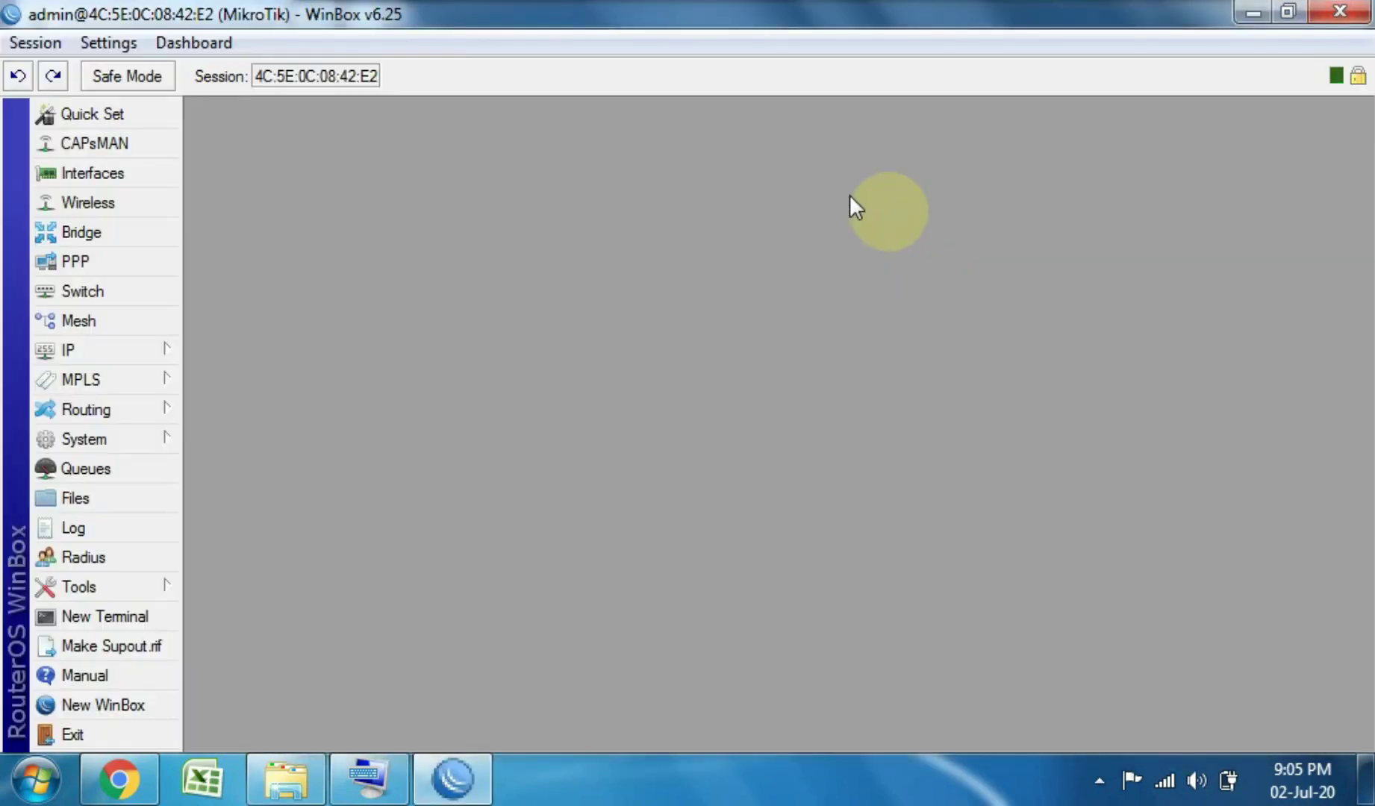
# Look over the router's Reset Configuration options in WinBox and close the dialog without resetting.
pyautogui.click(1243, 18)
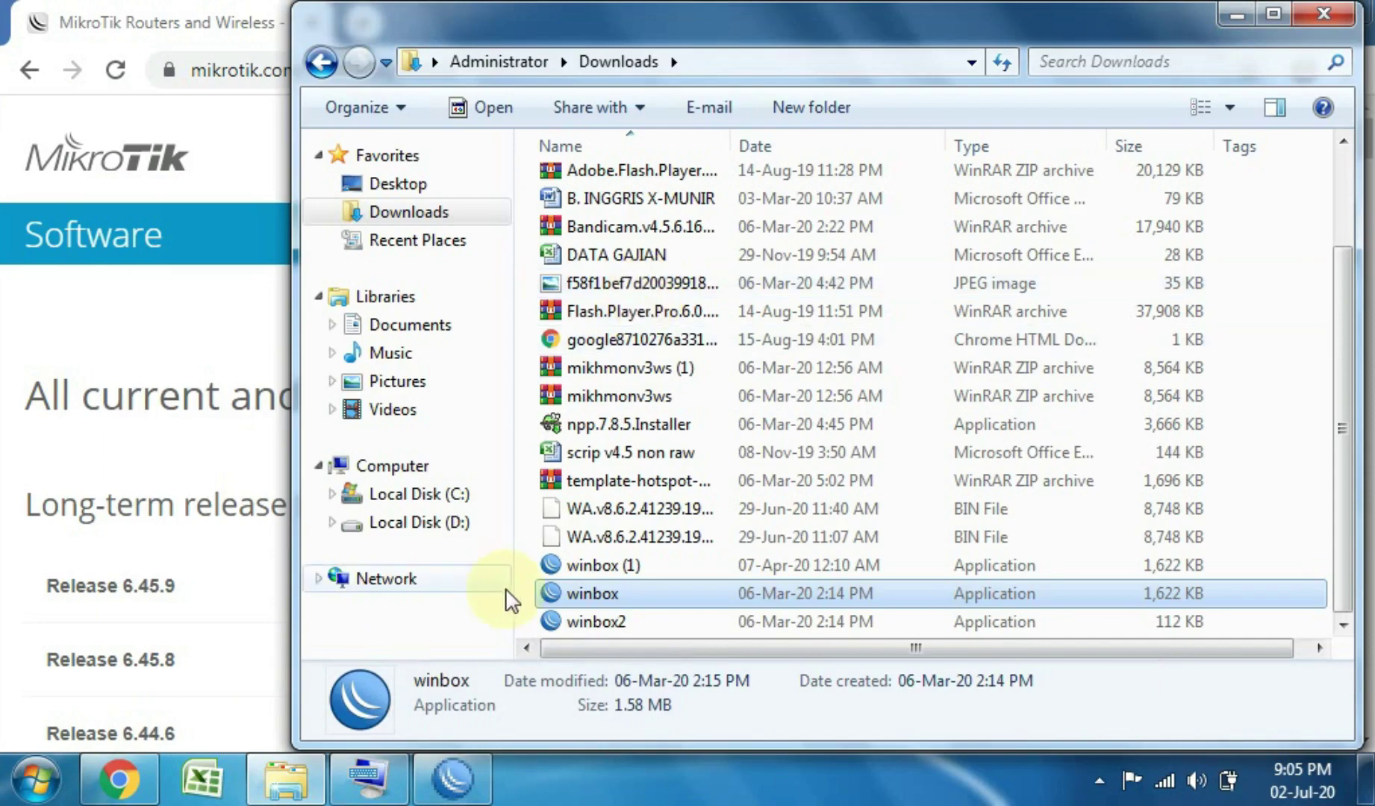
pyautogui.click(455, 781)
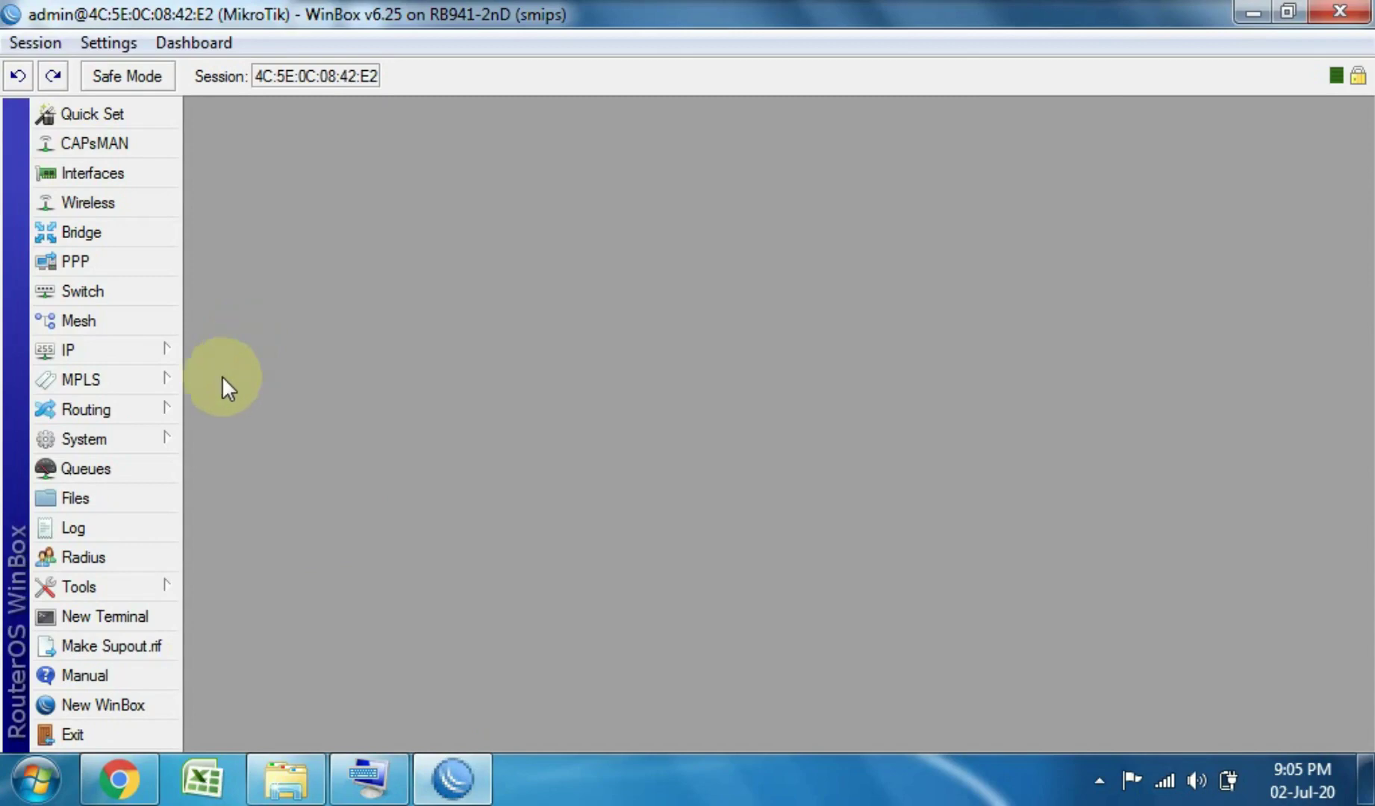
pyautogui.click(171, 439)
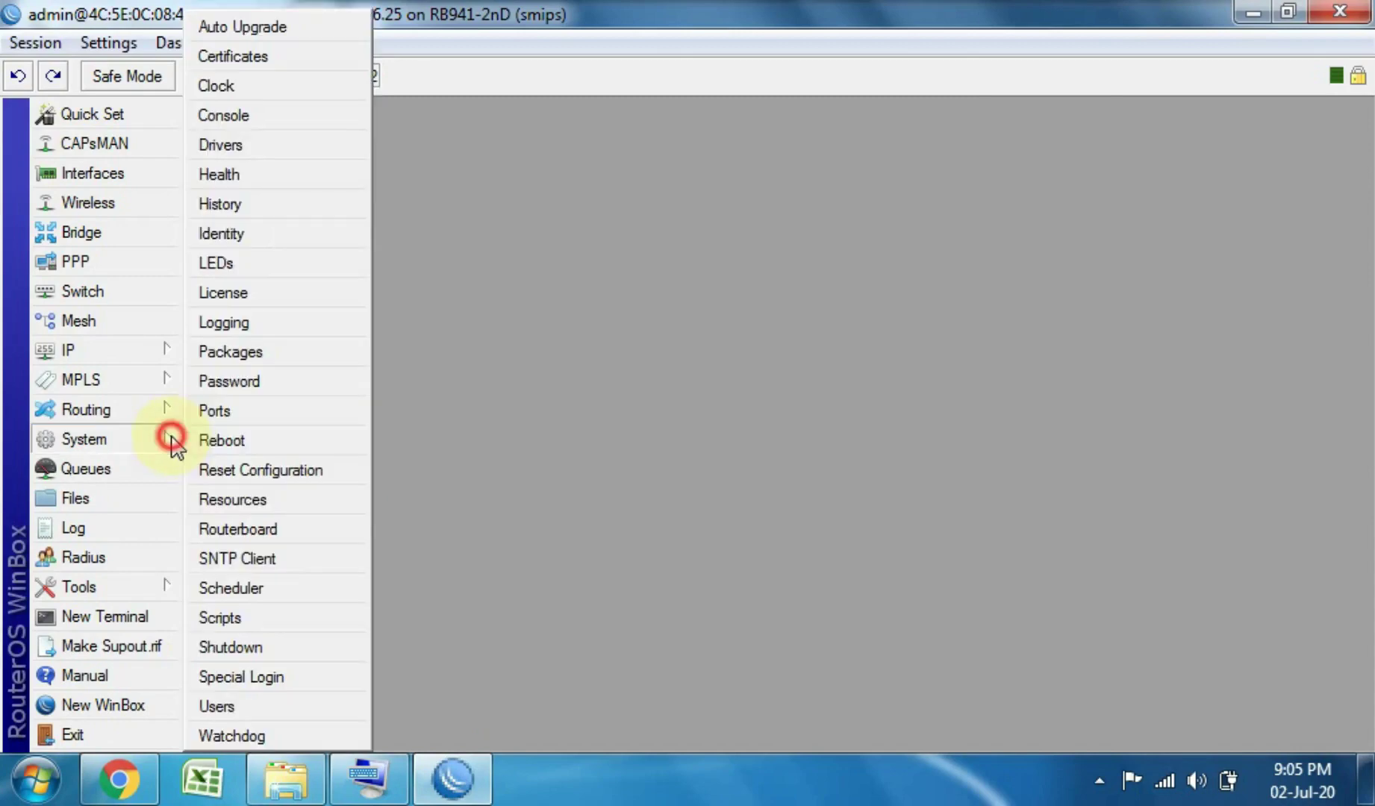
pyautogui.click(235, 470)
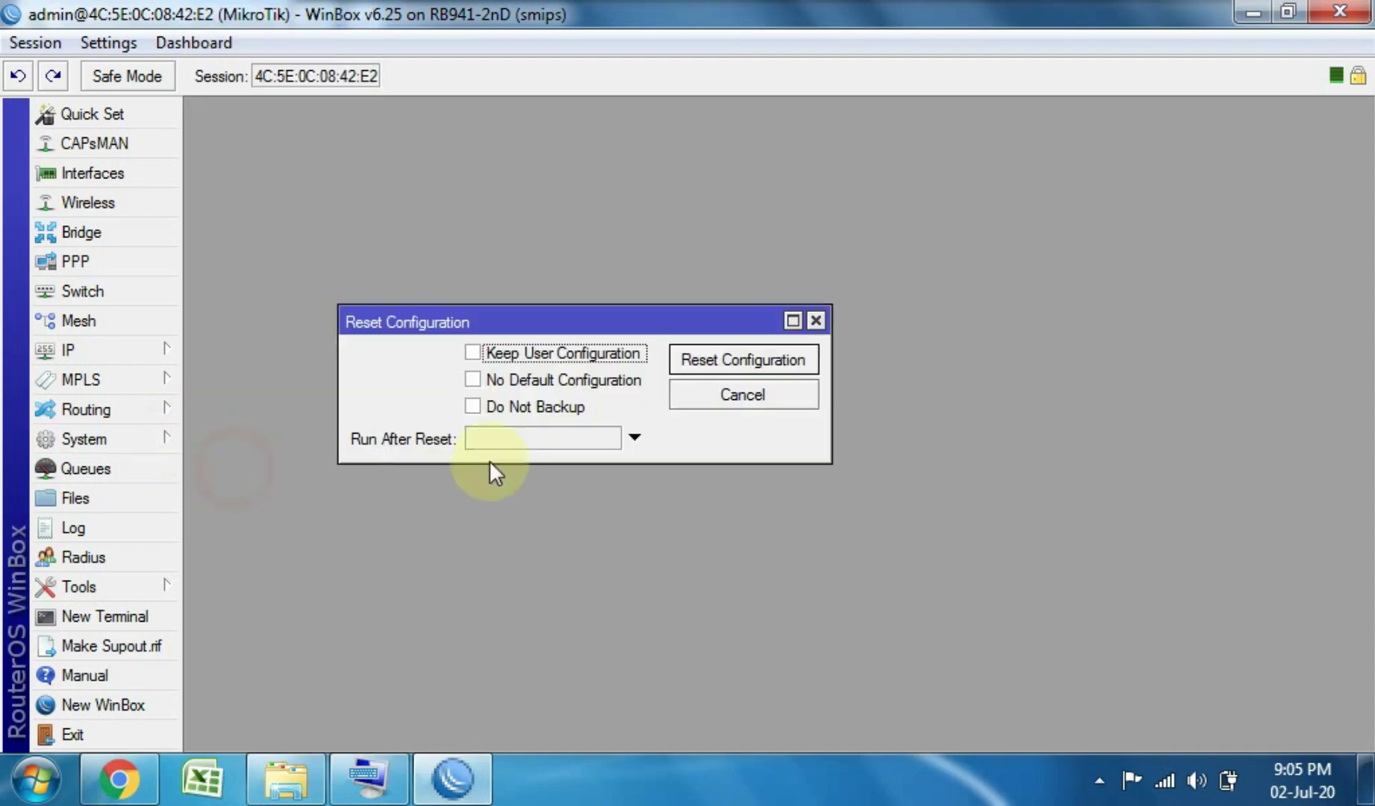
pyautogui.click(816, 321)
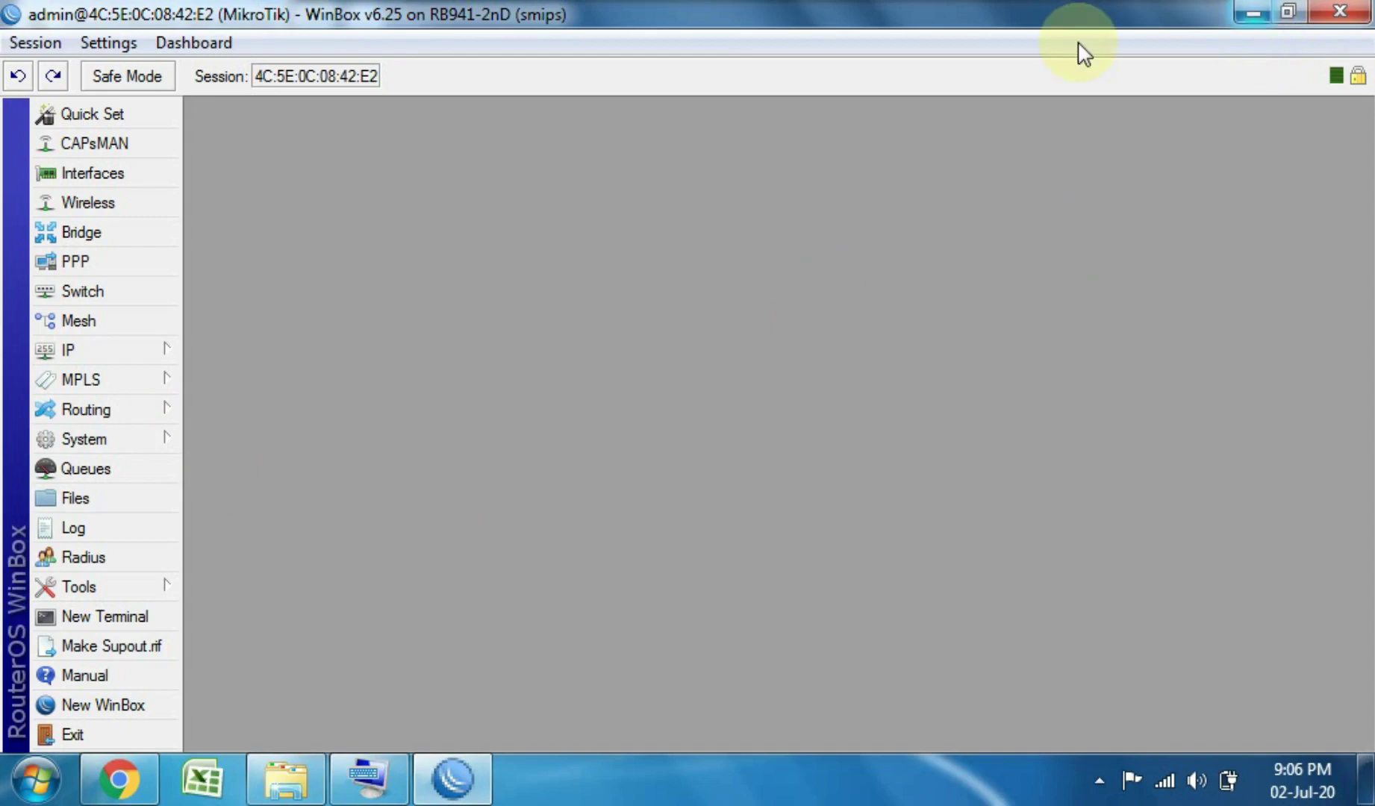
# Open the router's system resources in WinBox and check its architecture name, and minimize WinBox.
pyautogui.click(173, 433)
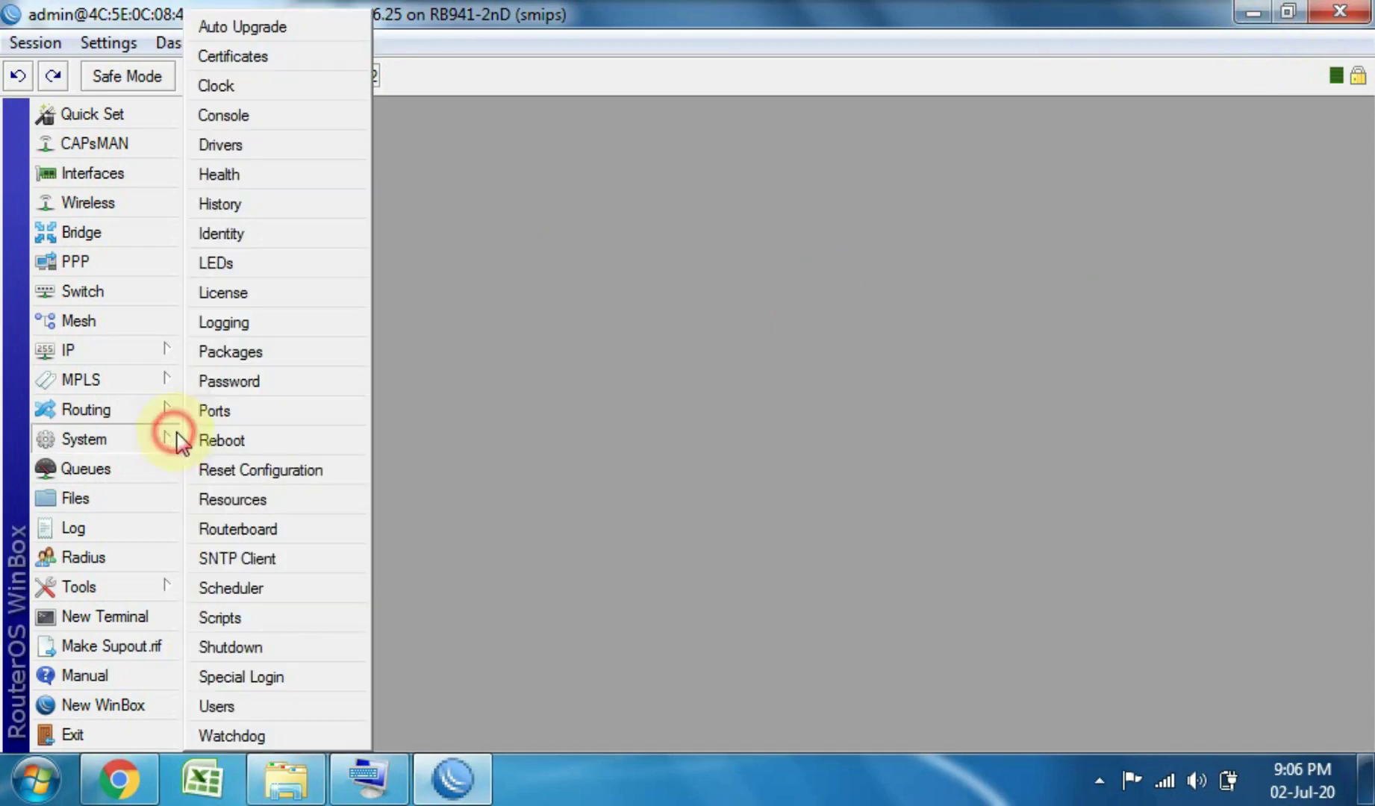
pyautogui.click(254, 501)
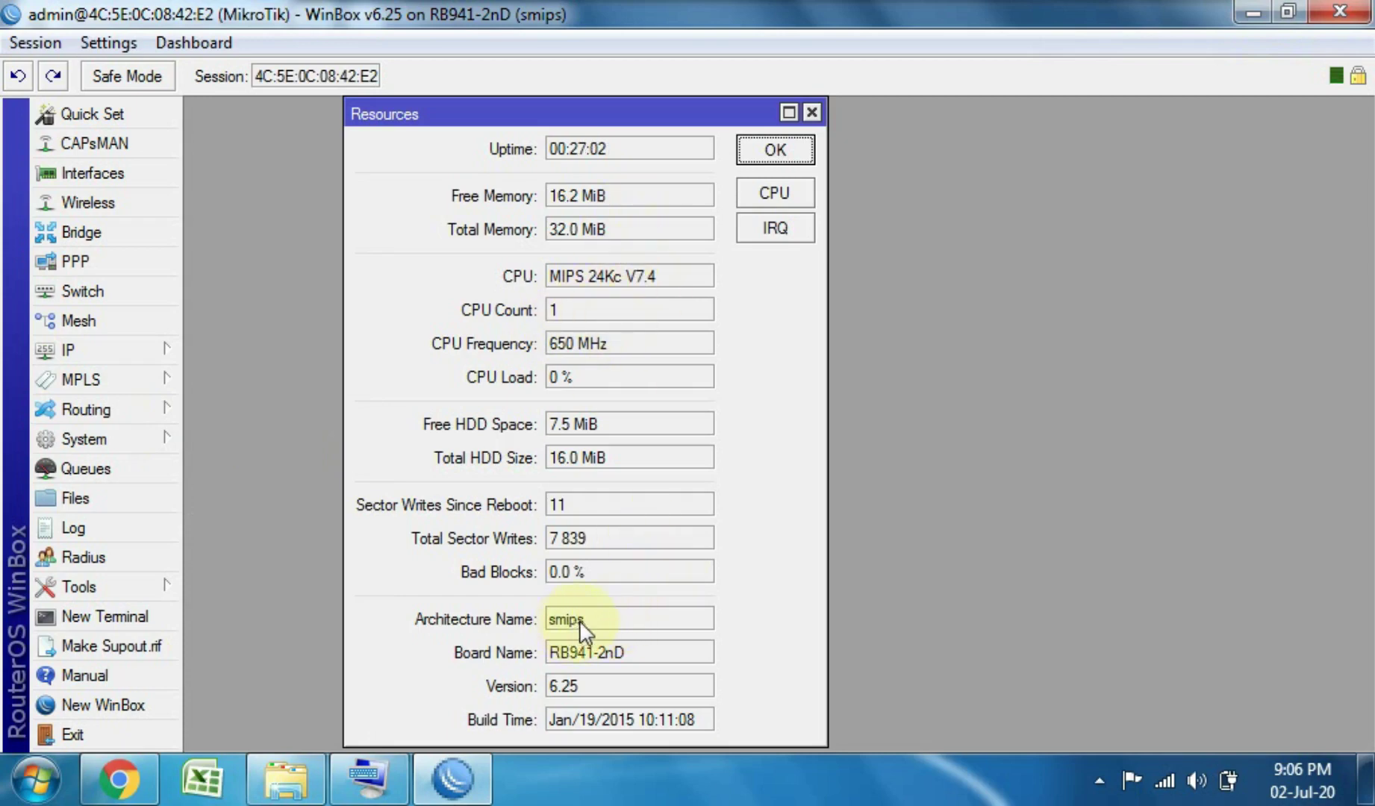
pyautogui.click(1255, 12)
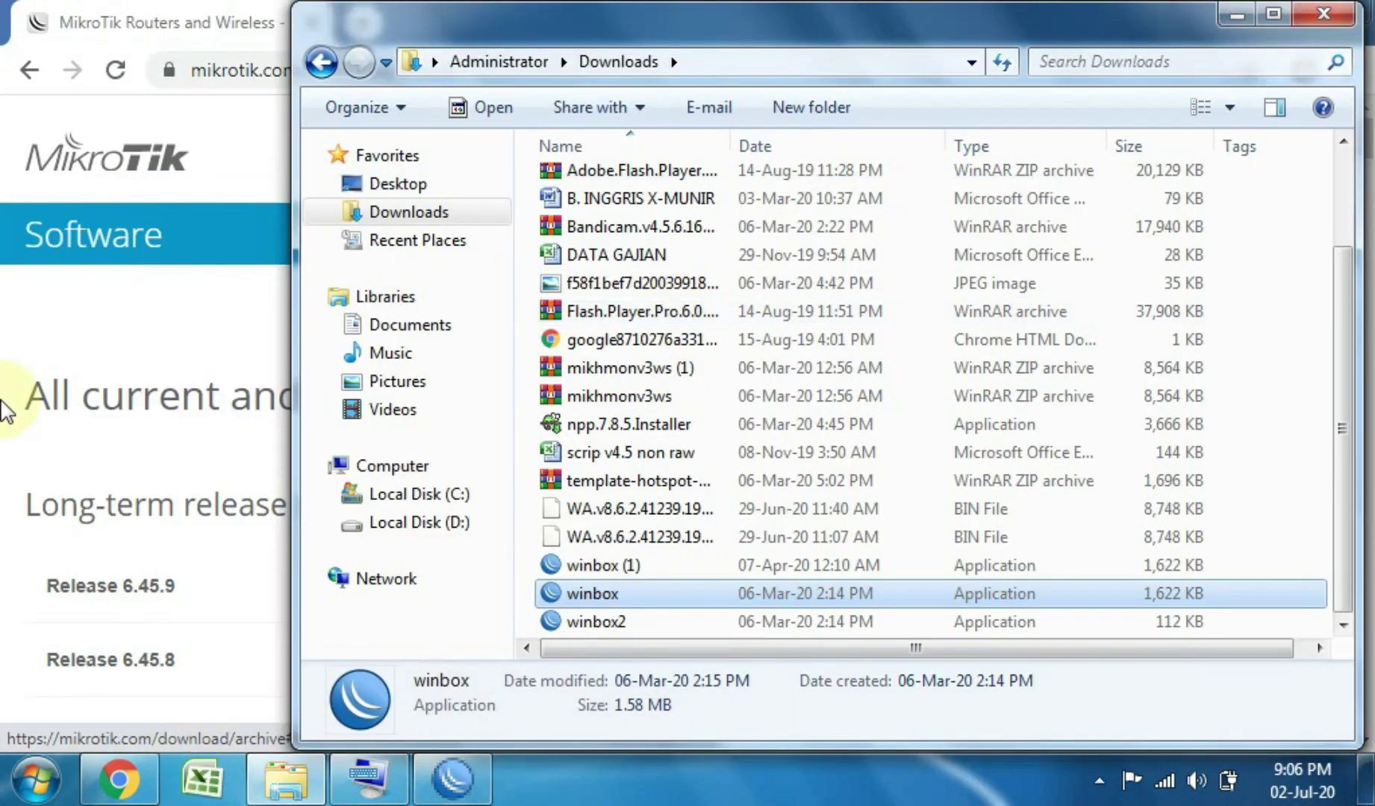
# Switch to Chrome, expand Release 6.45.9 in the long-term release tree and look for the smips packages.
pyautogui.click(6, 414)
pyautogui.scroll(-1, 6, 414)
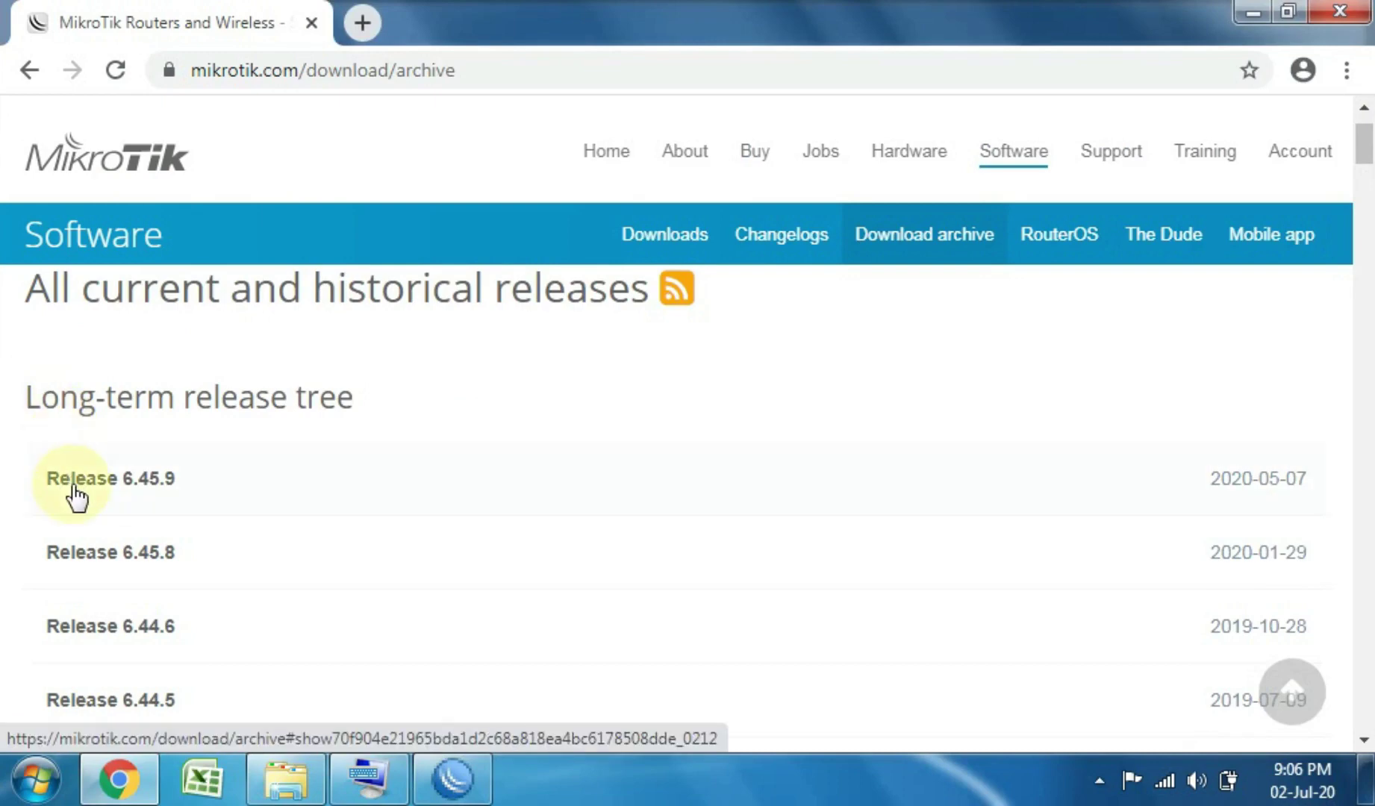
pyautogui.click(75, 486)
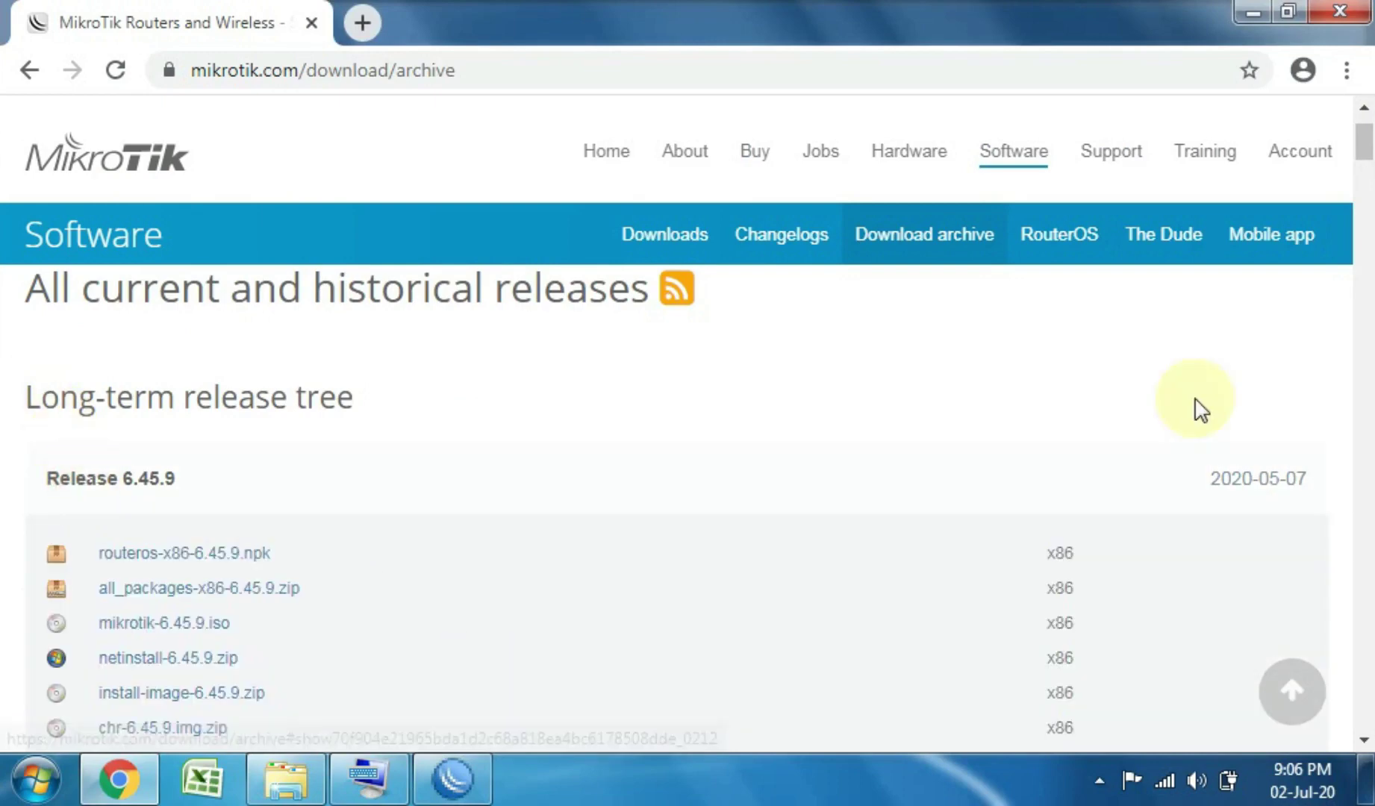
pyautogui.click(1364, 745)
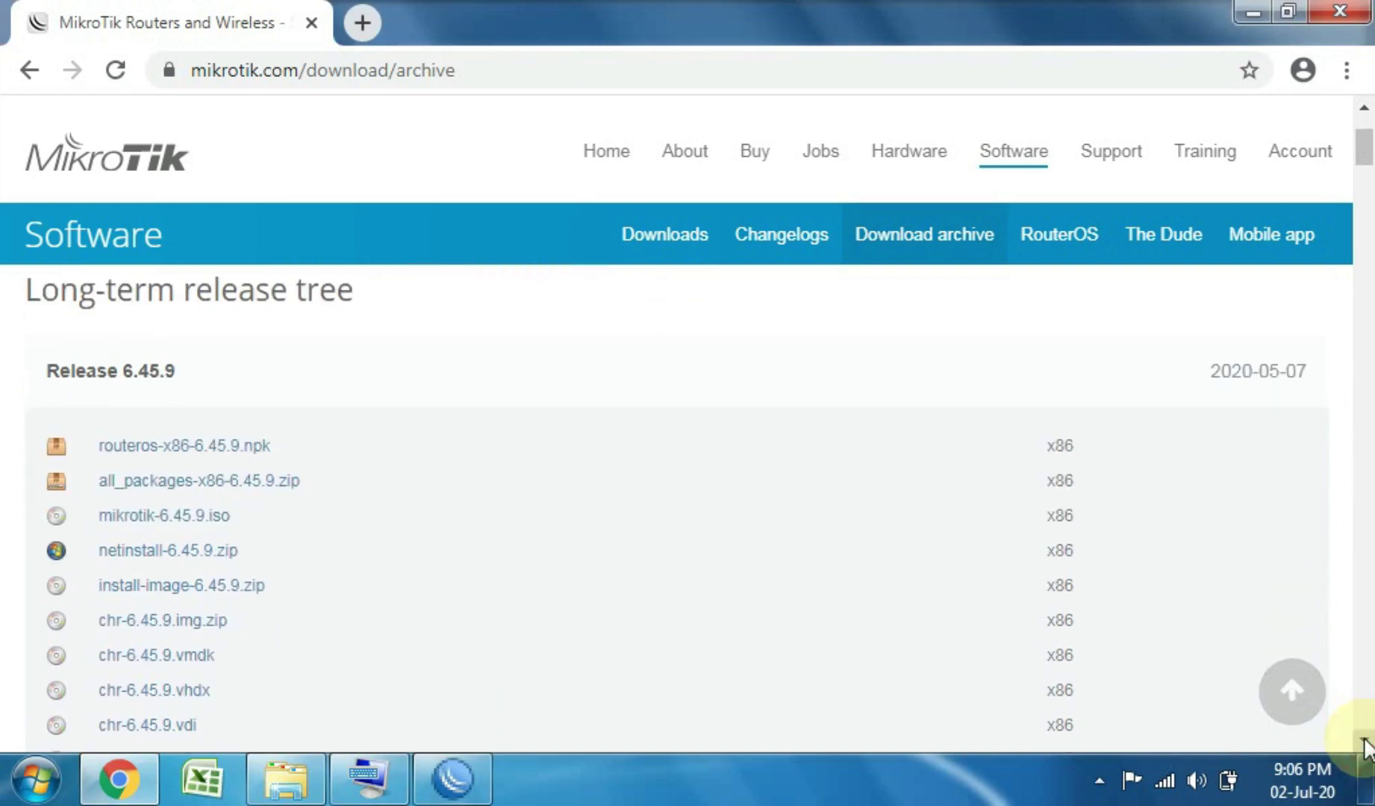
pyautogui.click(1364, 745)
pyautogui.click(1364, 745)
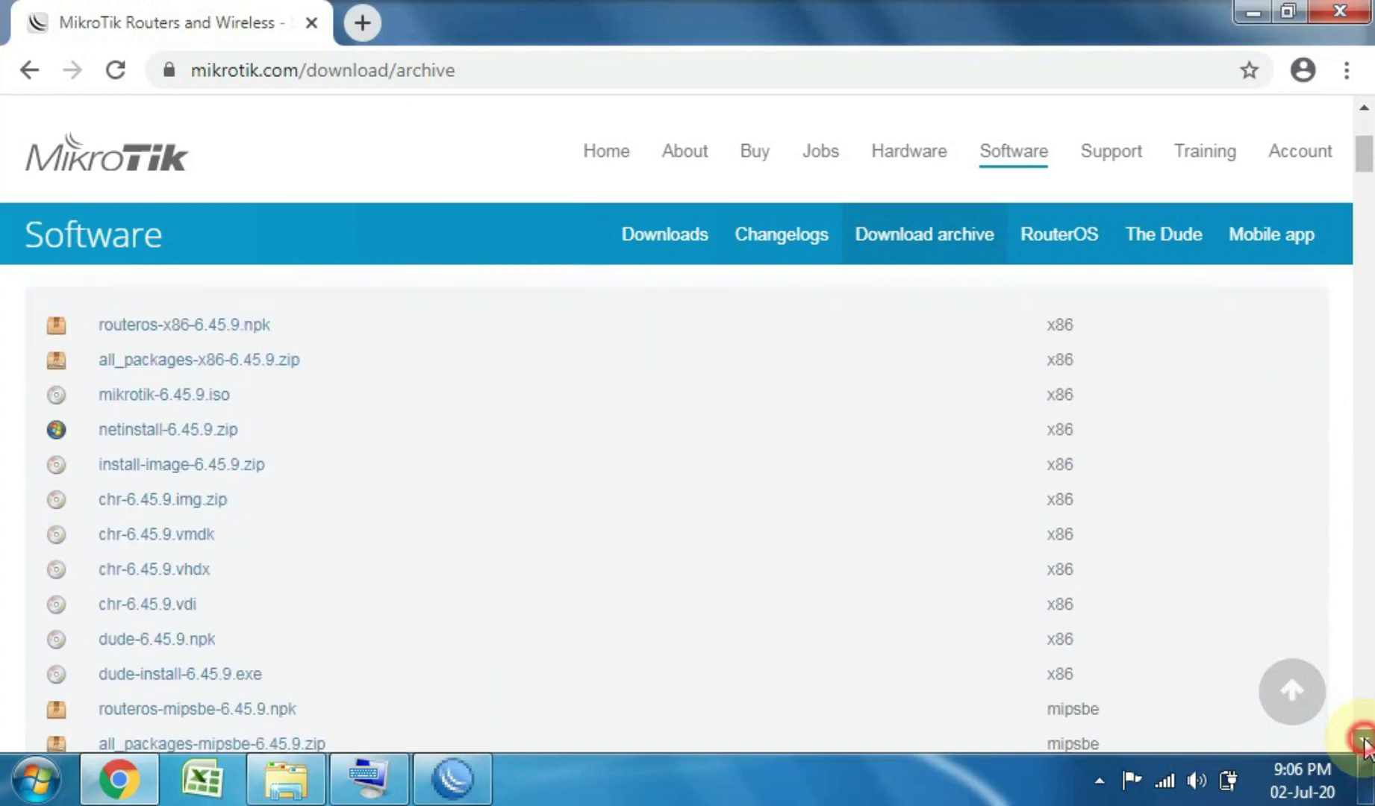
pyautogui.click(1364, 745)
pyautogui.click(1364, 745)
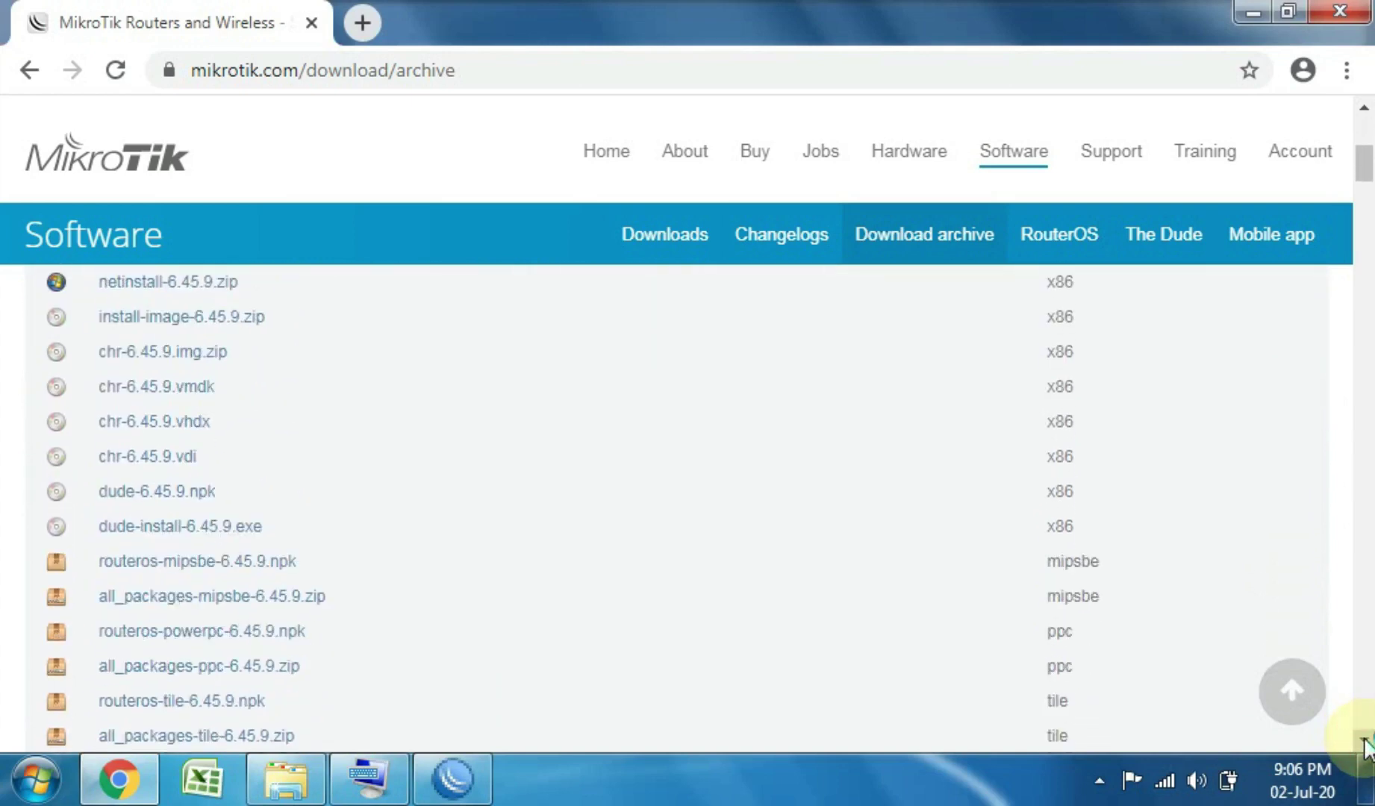
pyautogui.click(1364, 745)
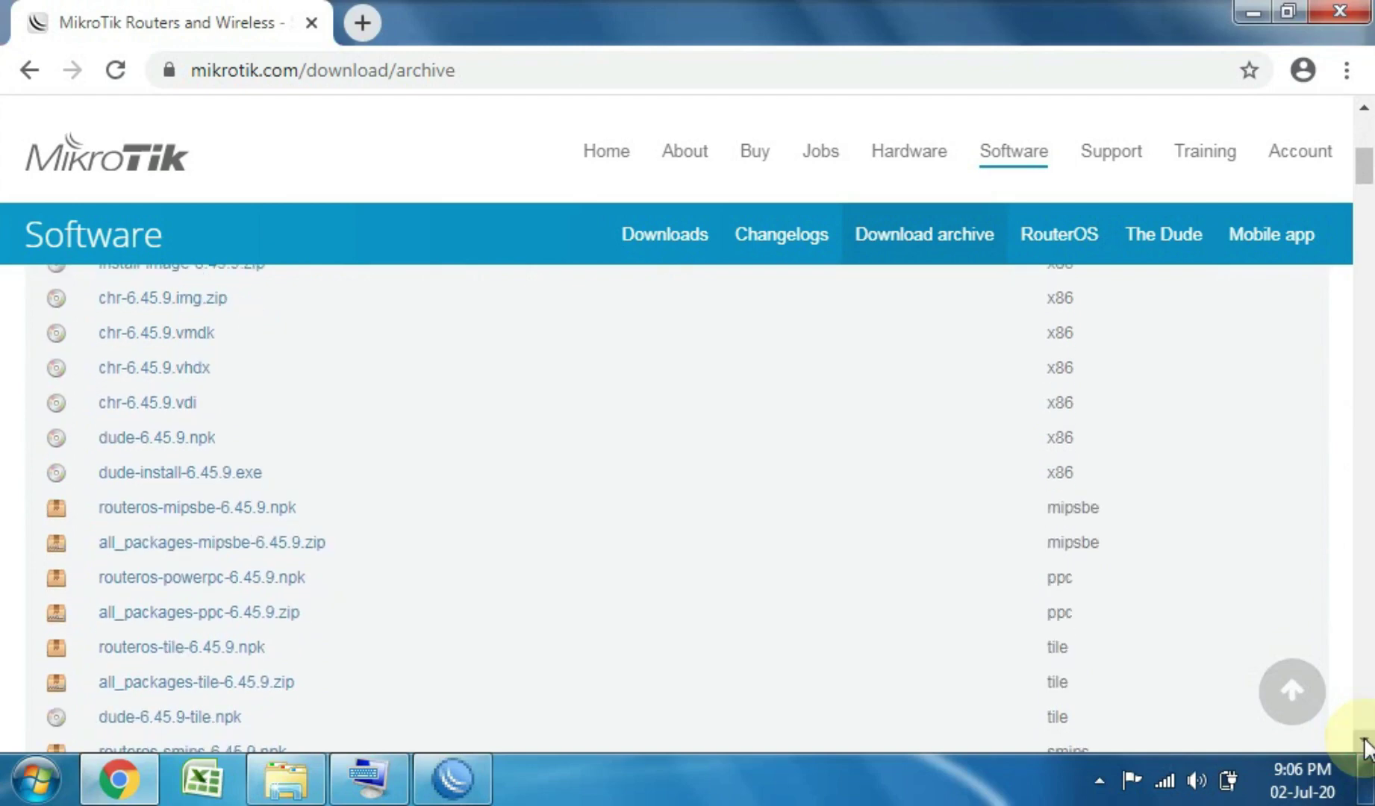
pyautogui.click(1364, 745)
pyautogui.click(1364, 746)
pyautogui.click(1364, 745)
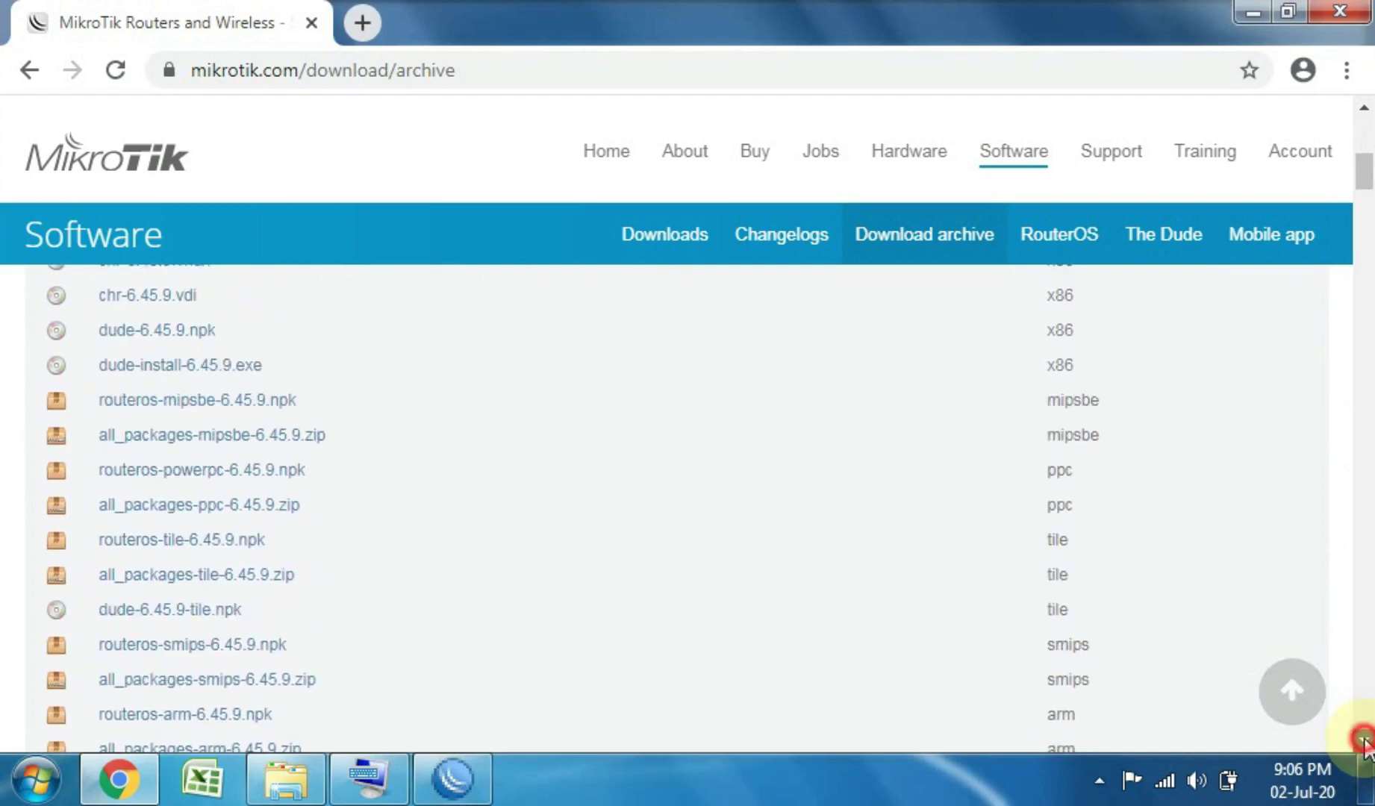
pyautogui.click(1363, 745)
pyautogui.click(1364, 745)
pyautogui.click(1364, 745)
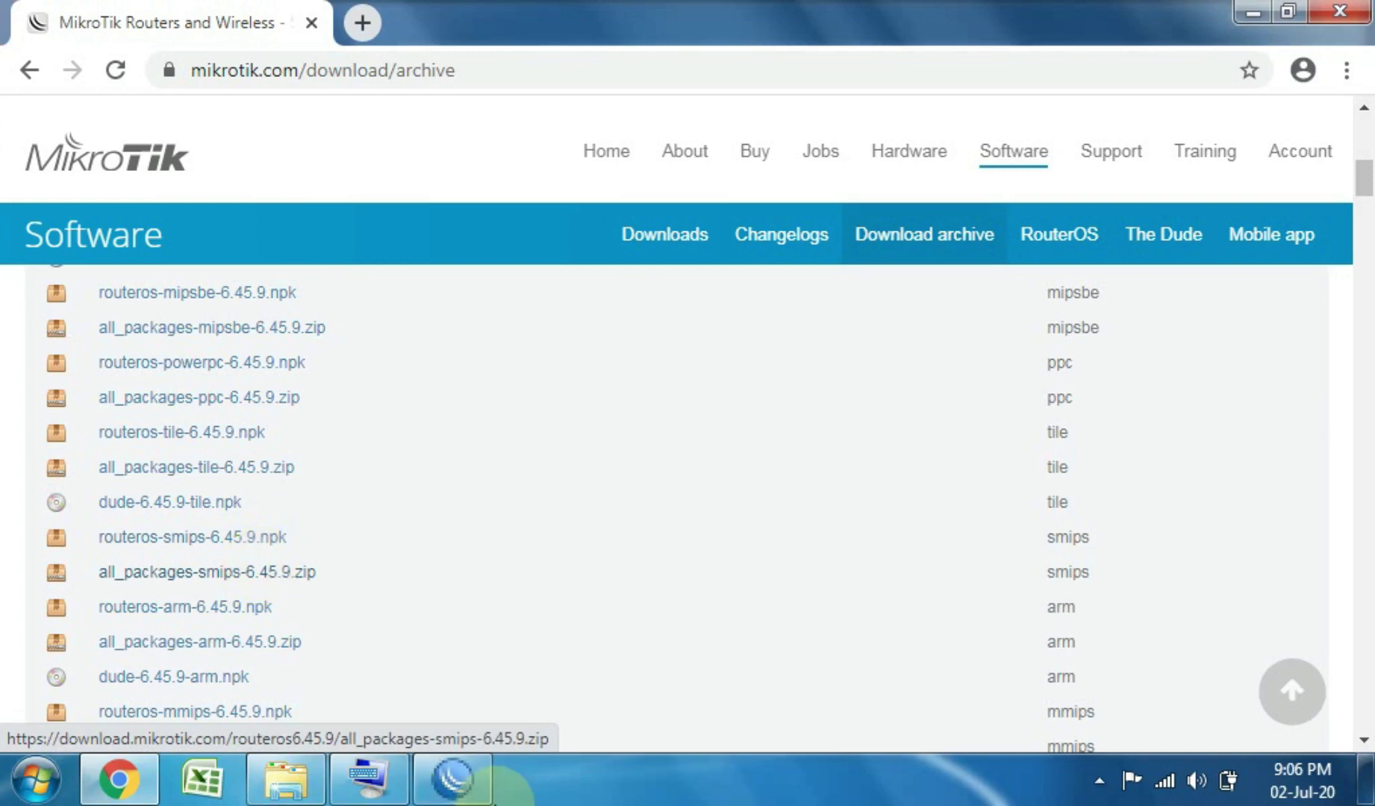
# Switch to WinBox, open the system package list, select routeros-smips and widen the Name column to read the installed packages.
pyautogui.click(482, 791)
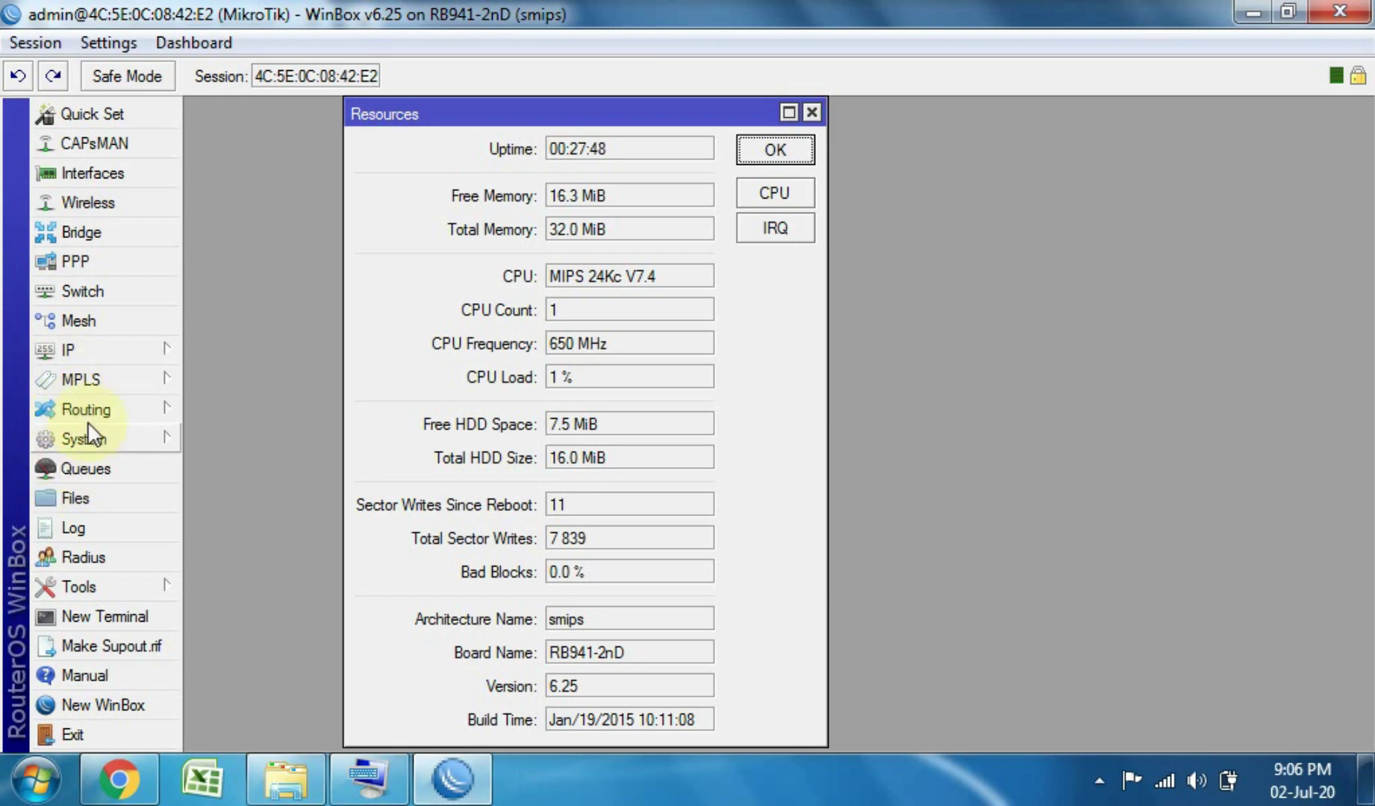
pyautogui.click(110, 447)
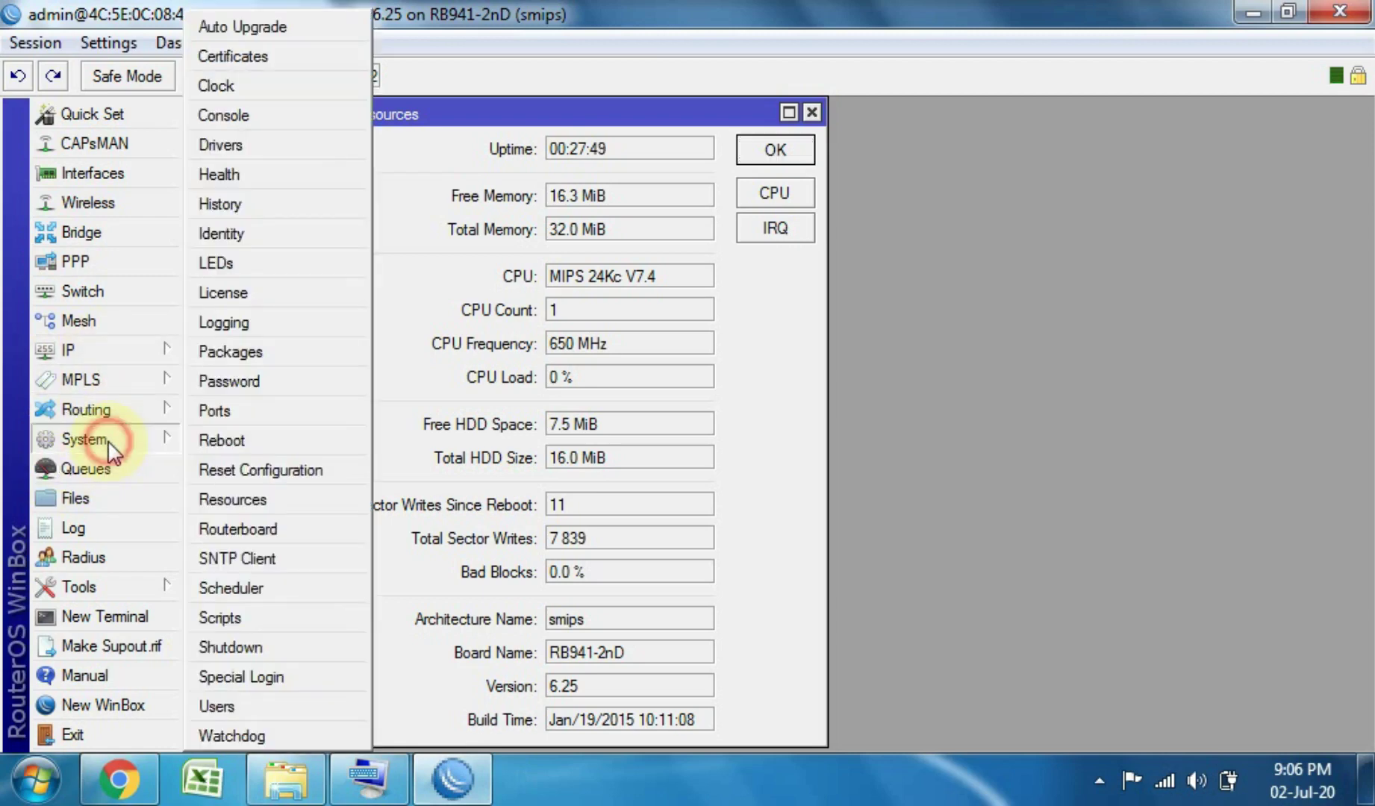
pyautogui.click(218, 357)
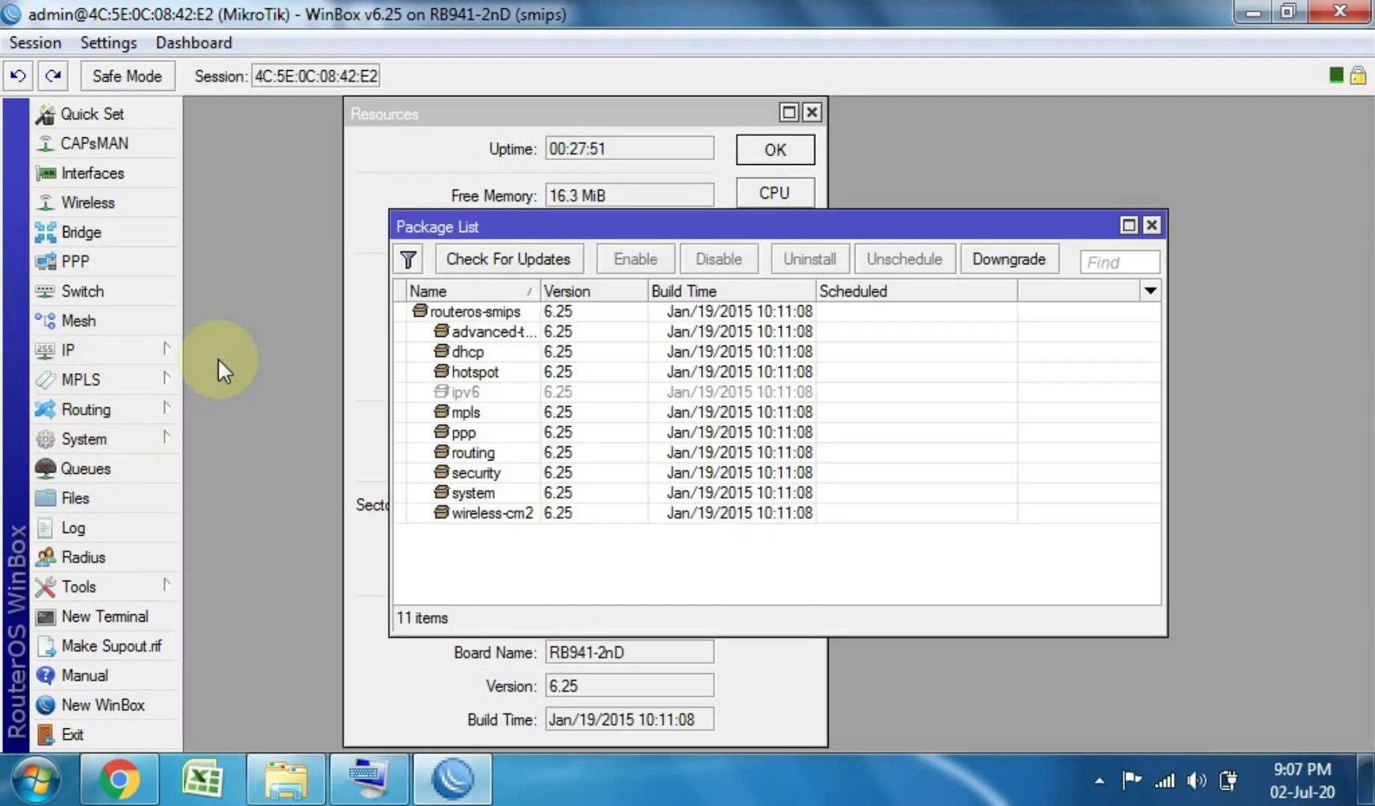
pyautogui.click(485, 310)
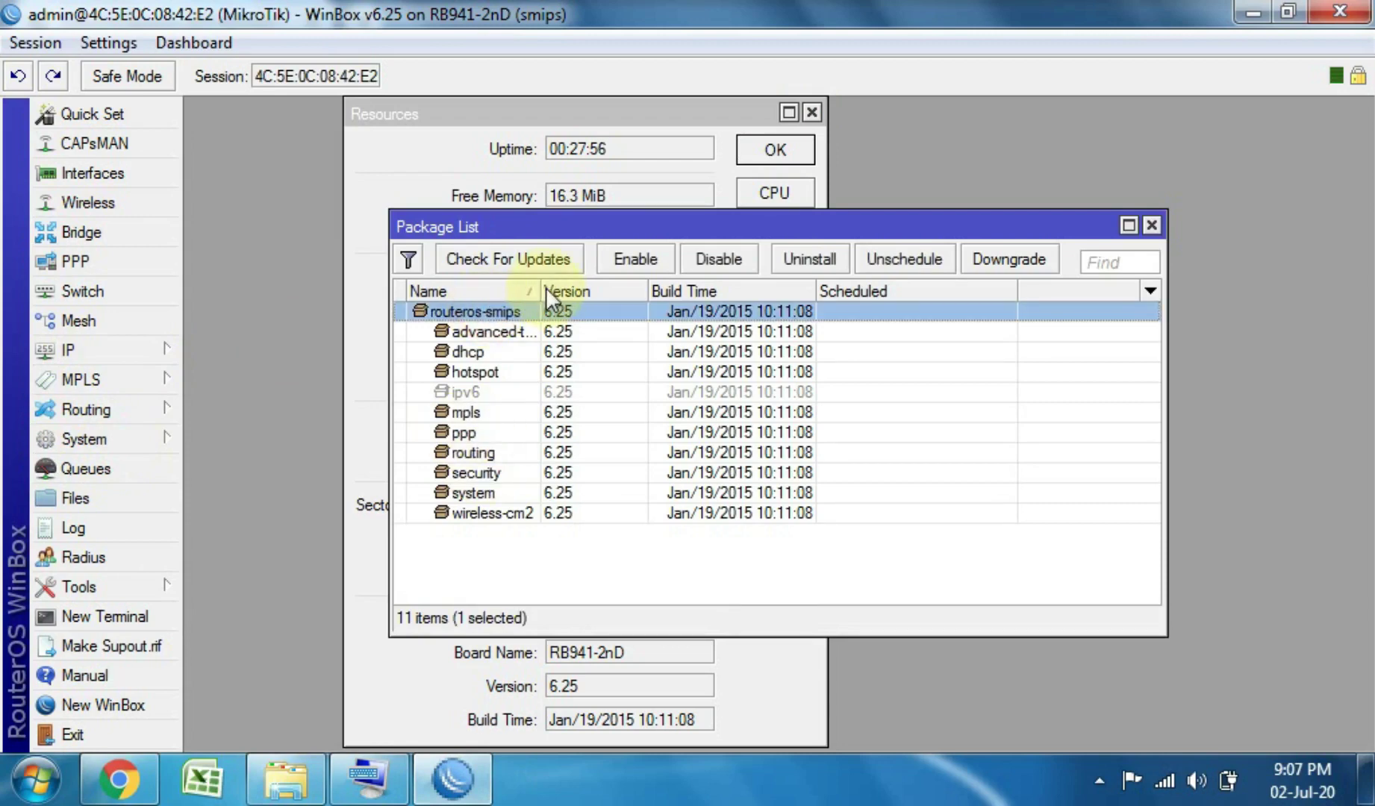
pyautogui.moveTo(541, 289); pyautogui.dragTo(597, 287)
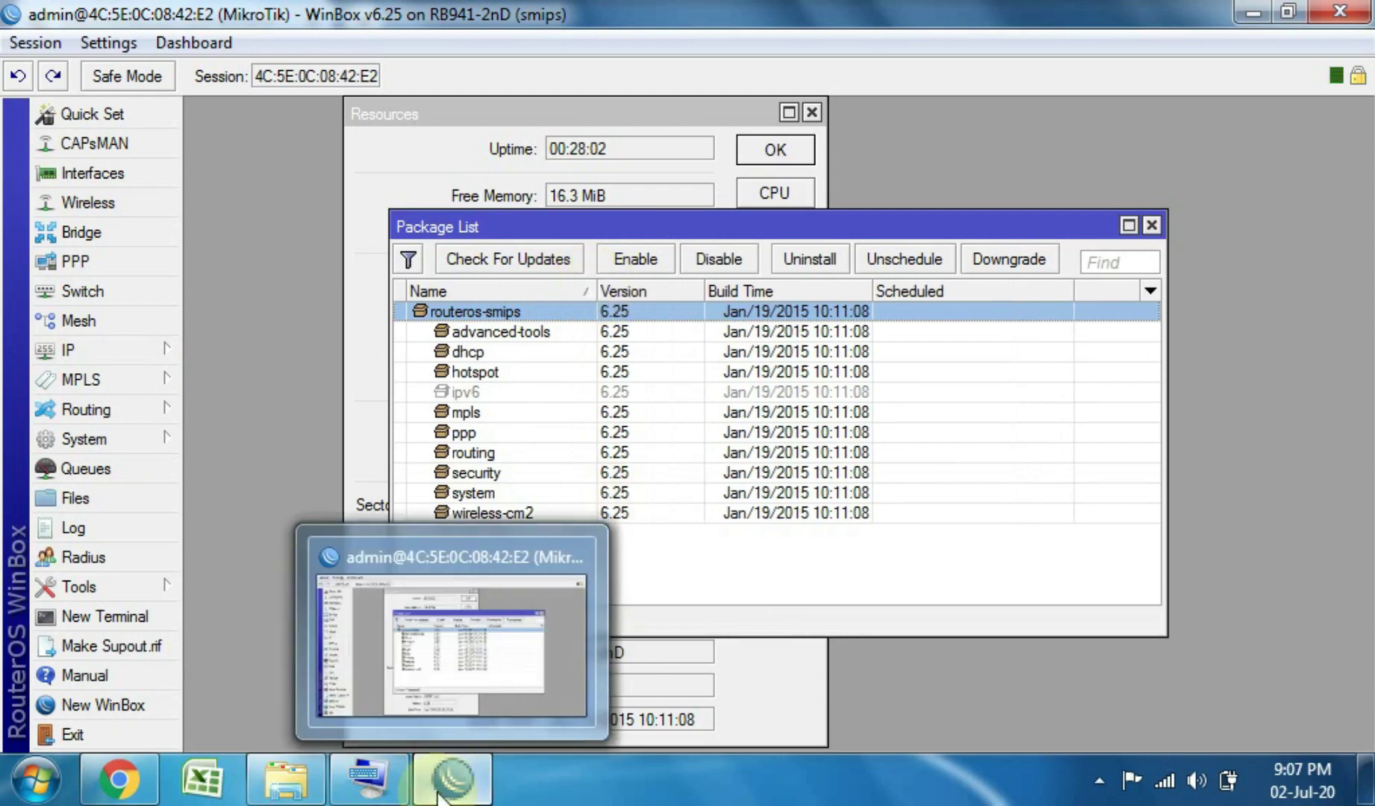
# Switch back to Chrome, try to download all_packages-smips-6.45.9.zip and return to the download archive.
pyautogui.click(146, 786)
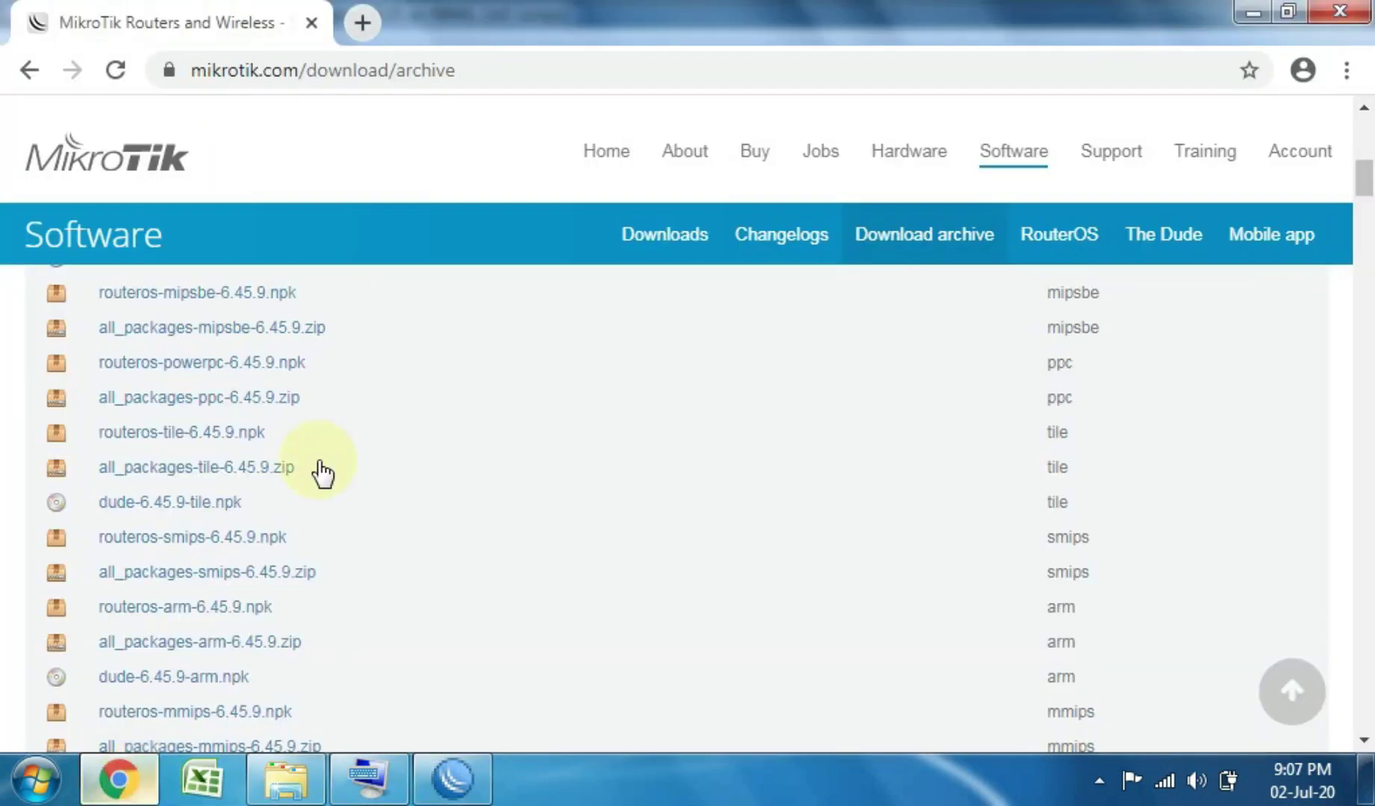
pyautogui.click(275, 579)
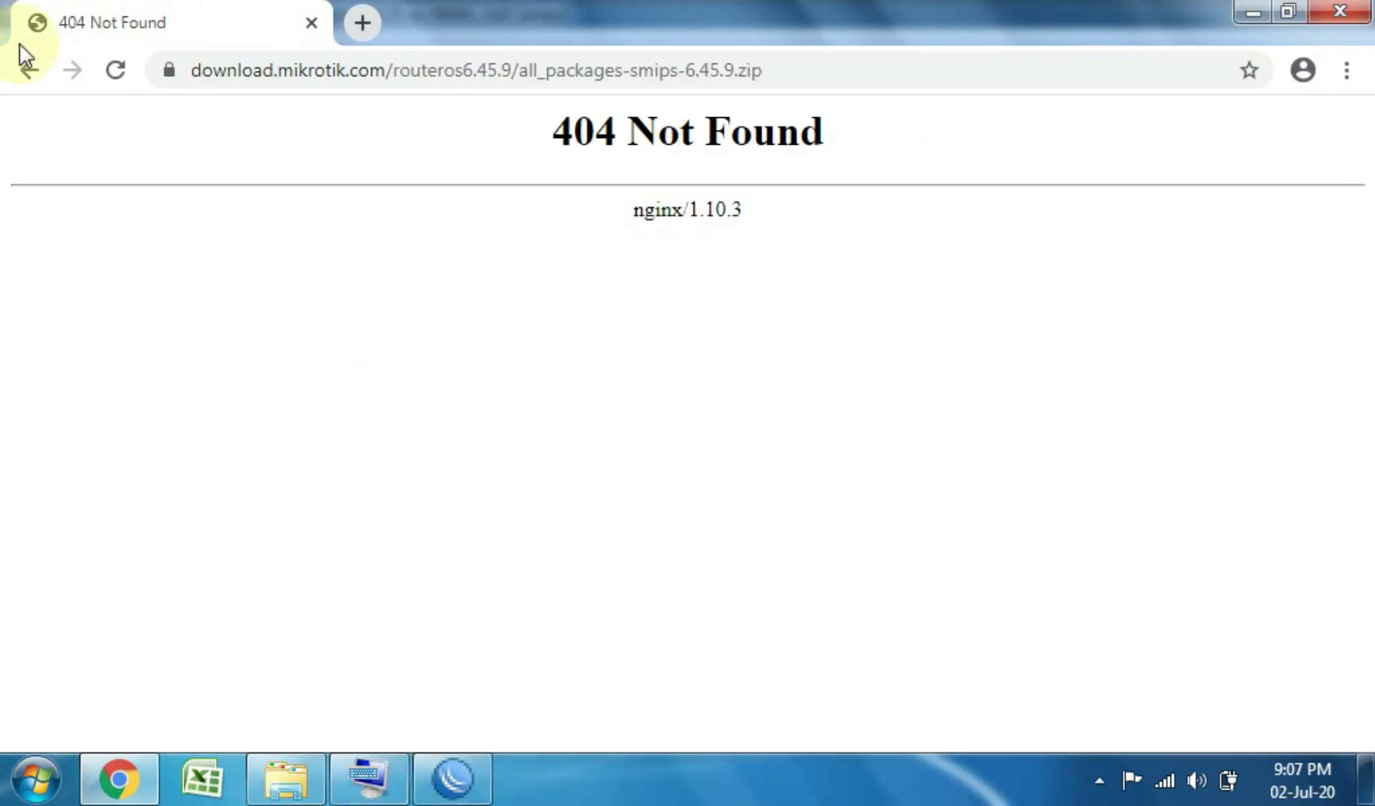
pyautogui.click(27, 69)
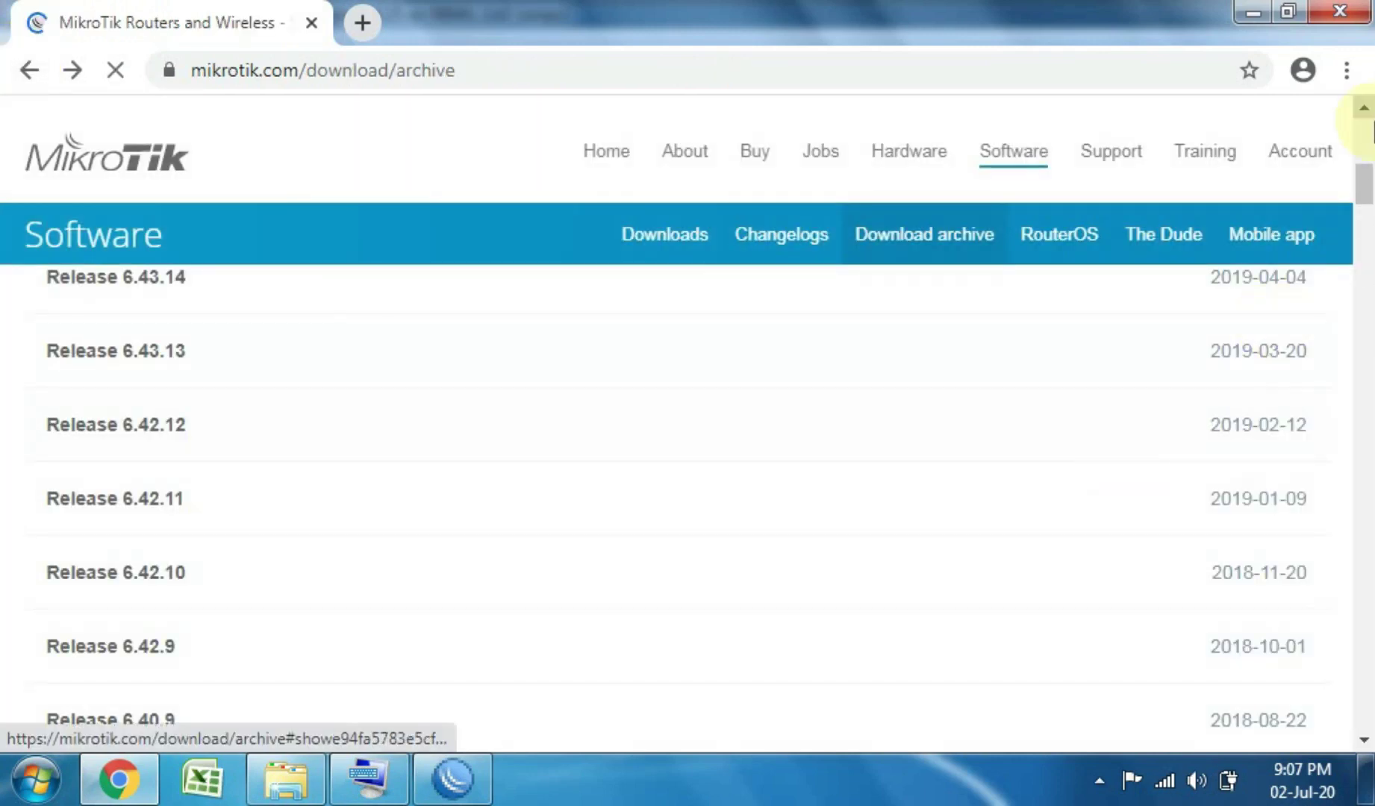
# Expand Release 6.45.9 again, try to download routeros-smips-6.45.9.npk and return to the download archive.
pyautogui.scroll(6, 1368, 149)
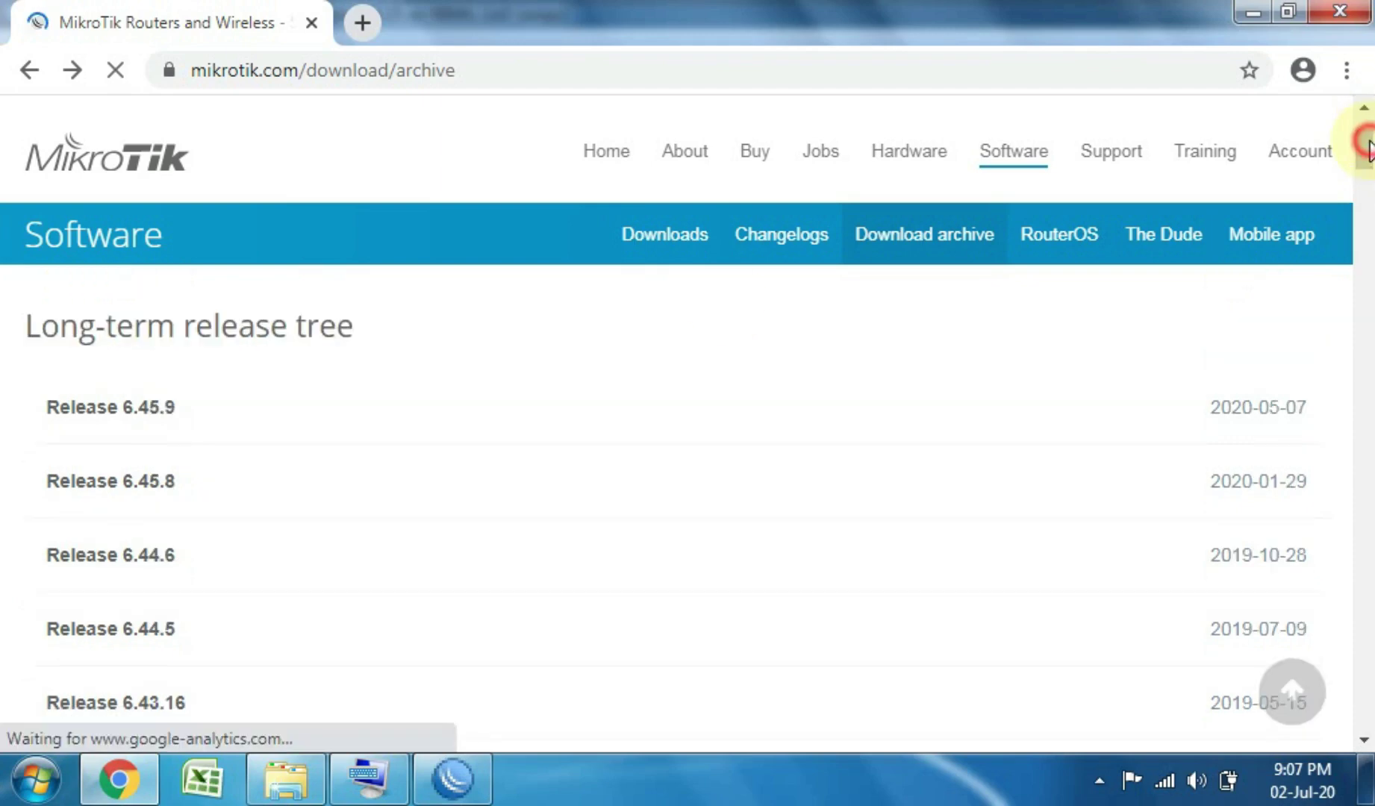
pyautogui.click(177, 422)
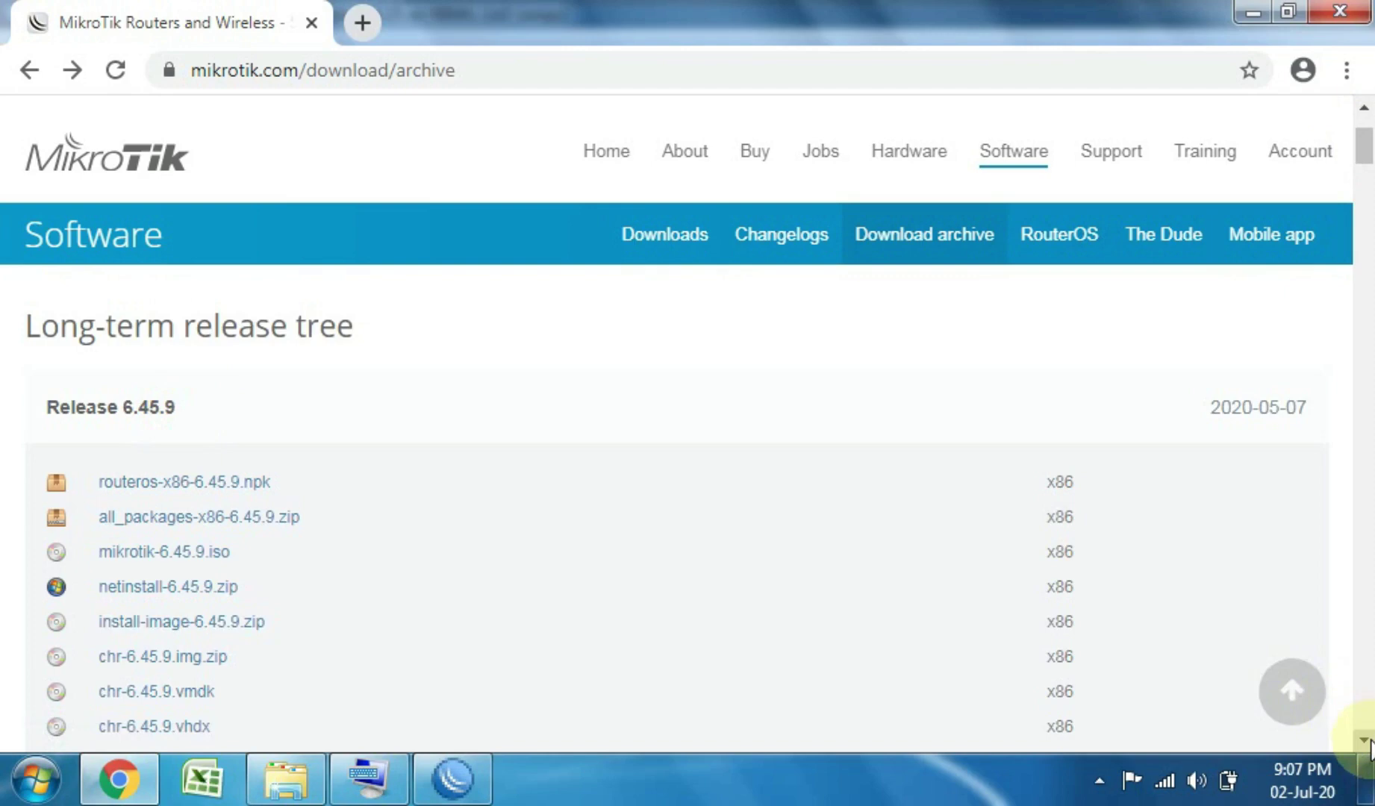
pyautogui.scroll(-5, 1369, 746)
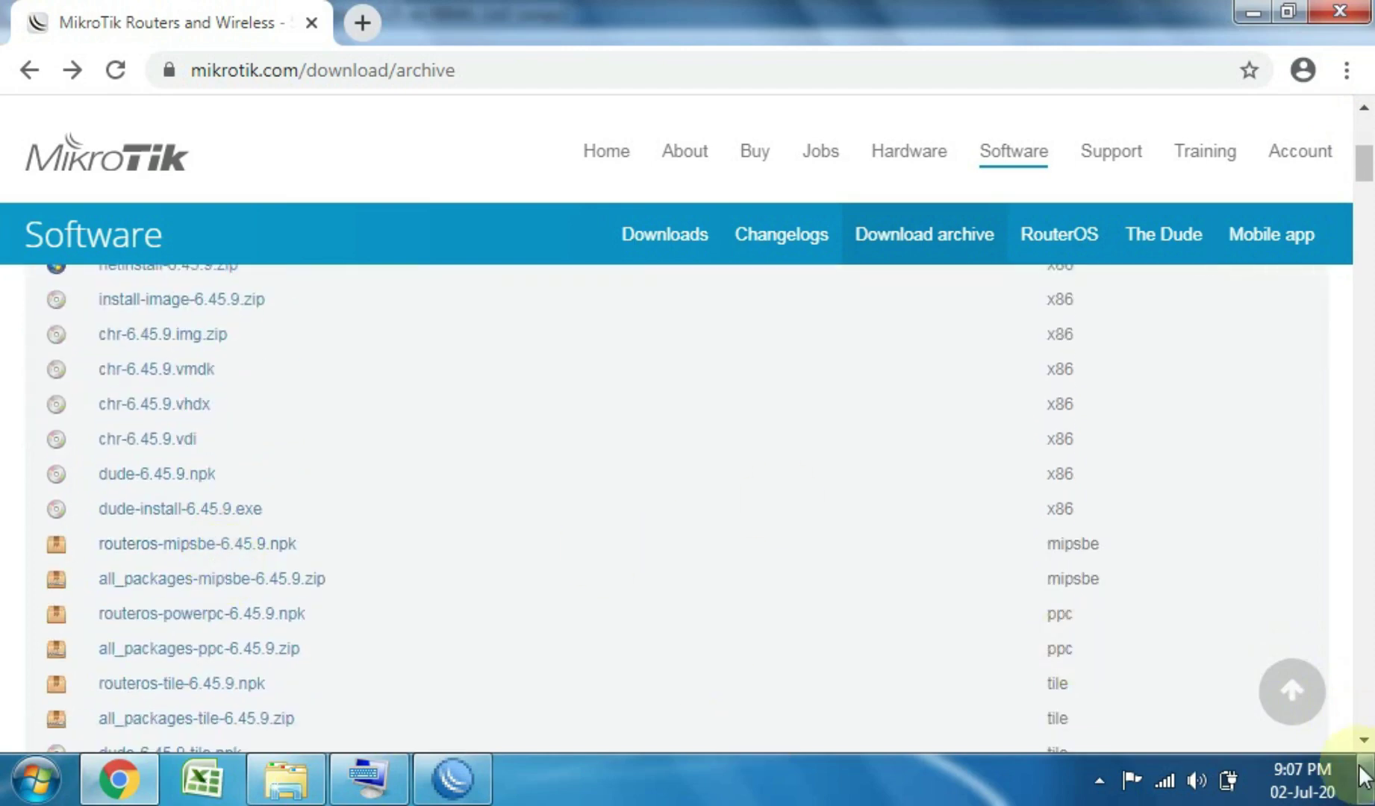
pyautogui.scroll(-4, 1366, 747)
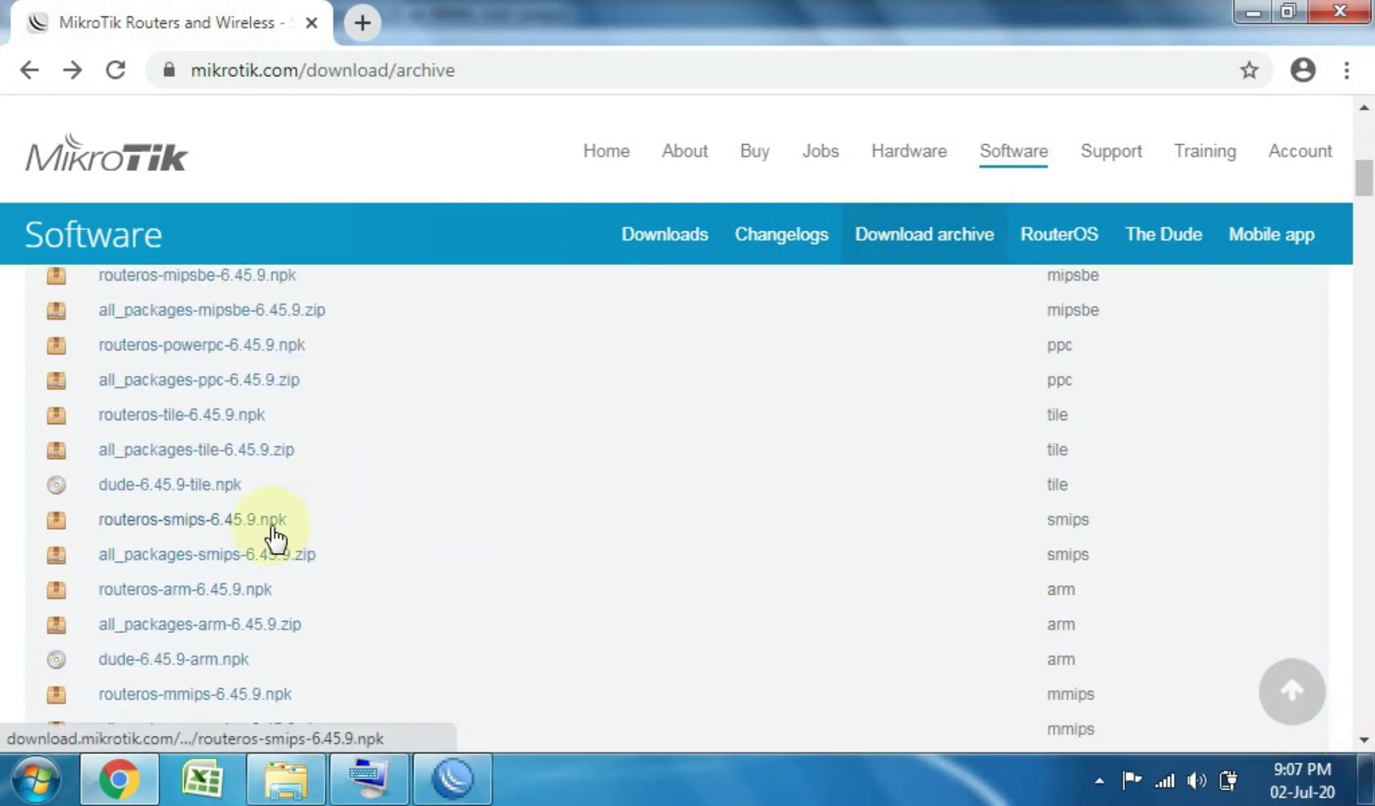
pyautogui.click(273, 527)
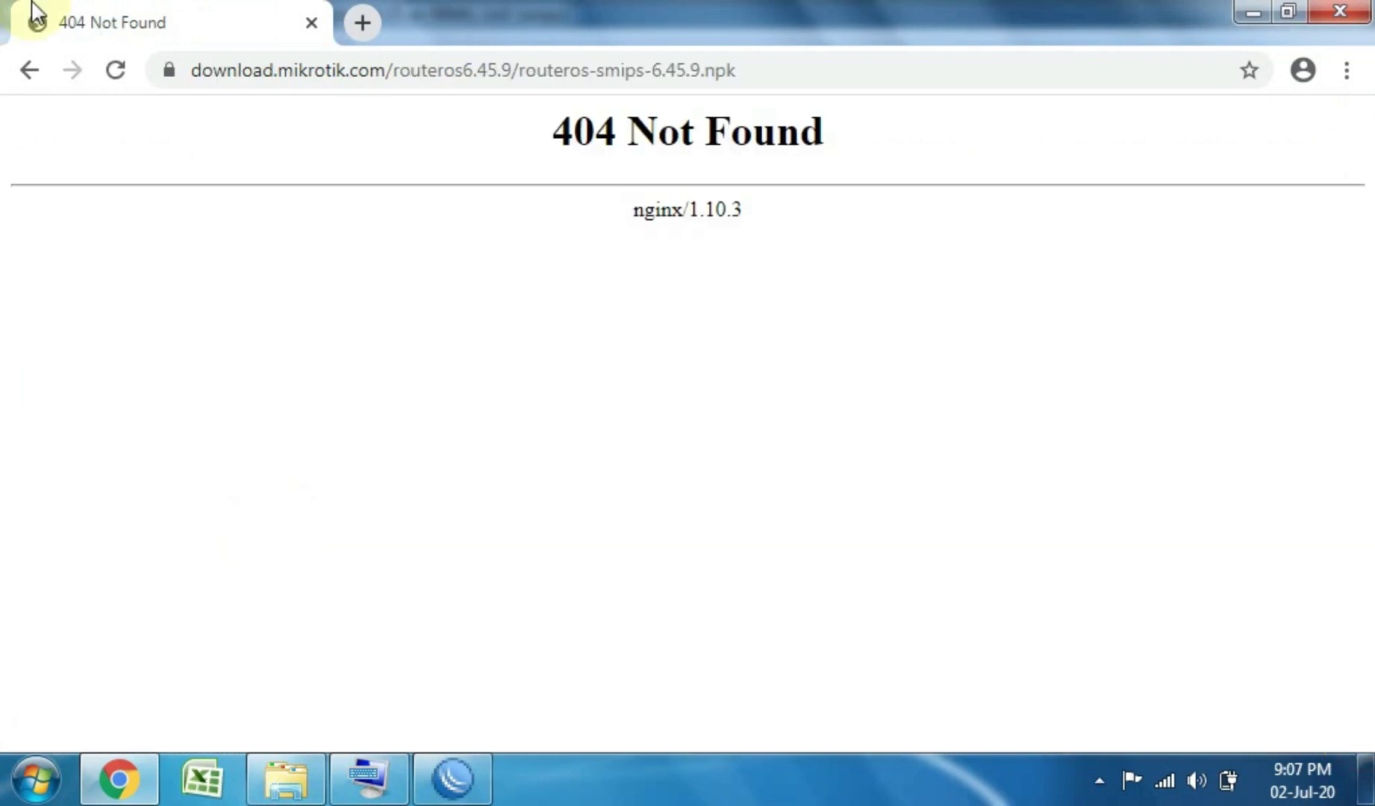
pyautogui.click(31, 74)
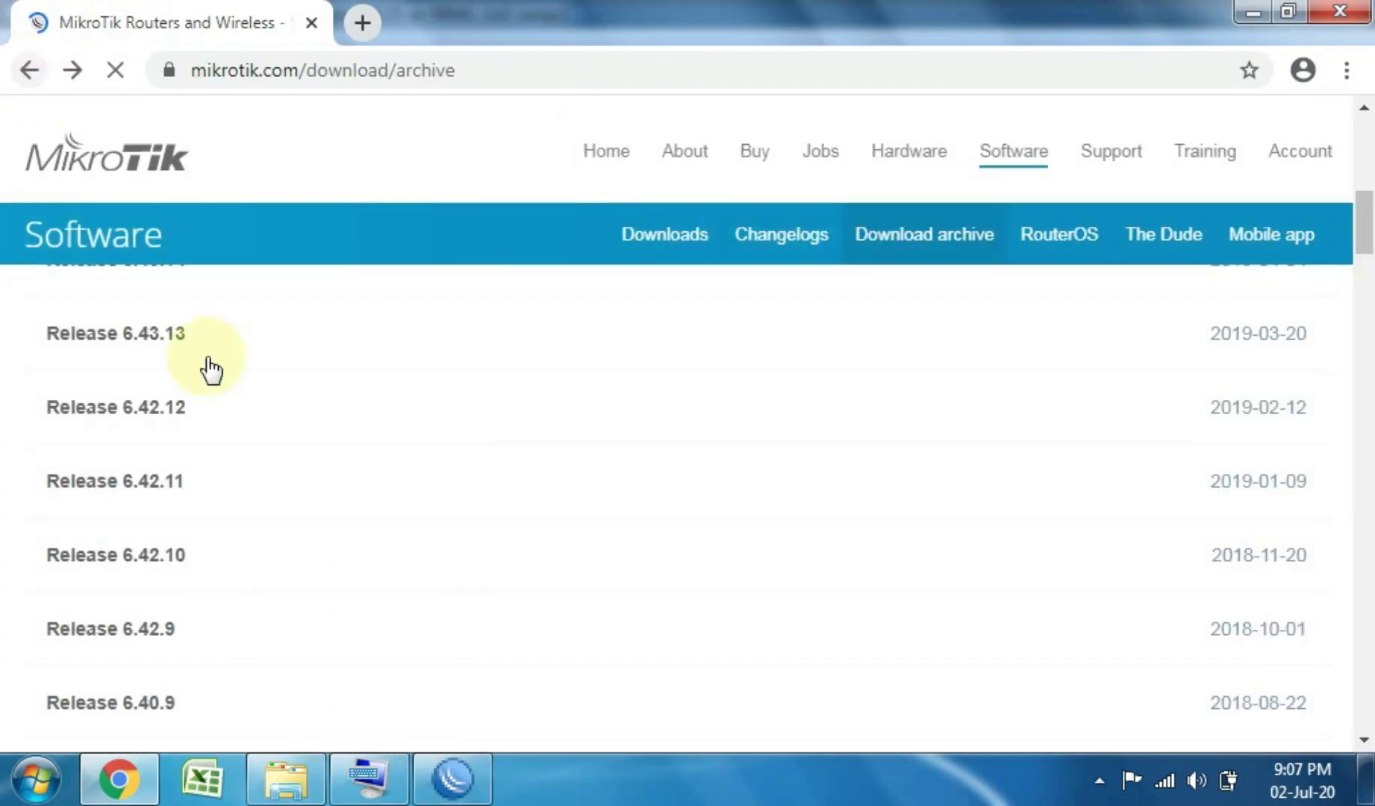
# Expand Release 6.45.8 in the long-term release tree, try to download all_packages-smips-6.45.8.zip and go back.
pyautogui.click(1366, 138)
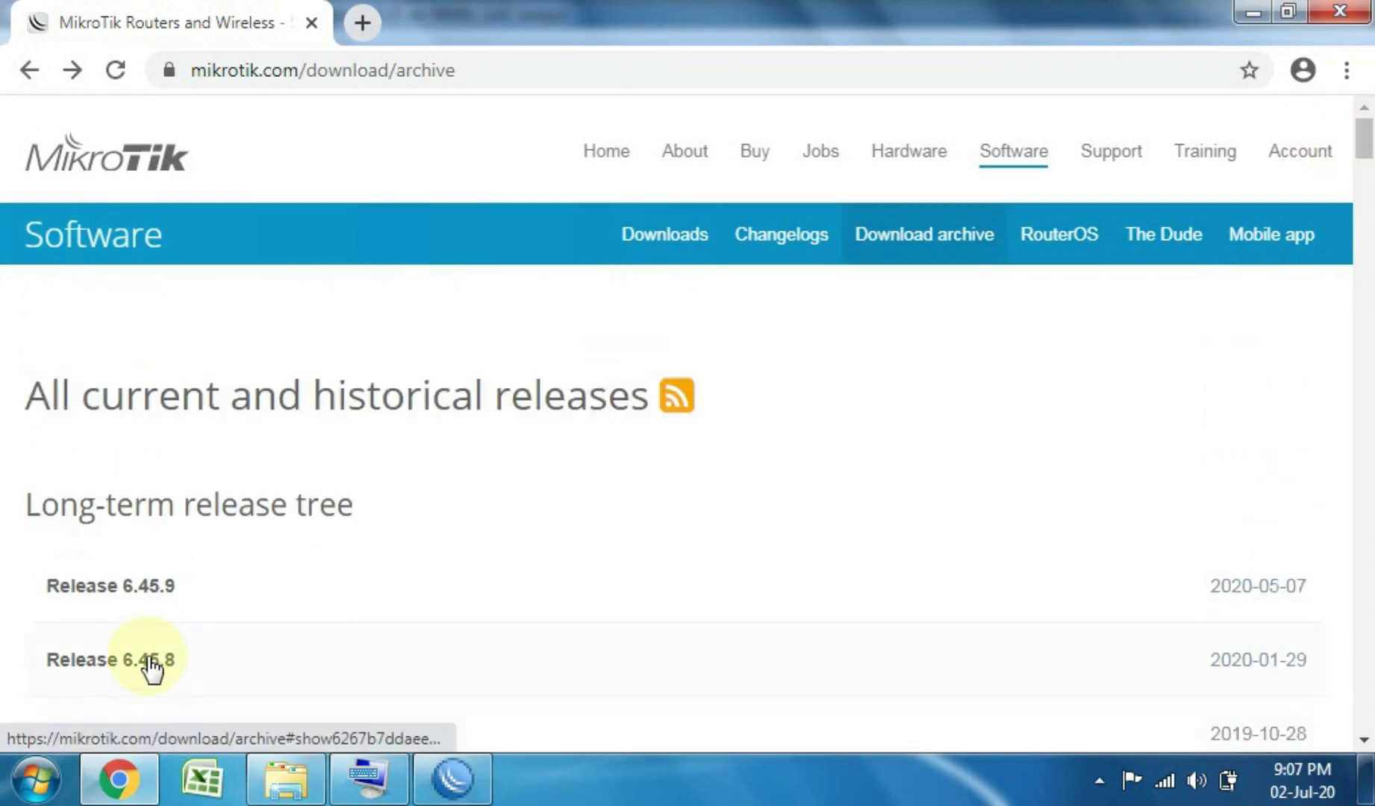
pyautogui.click(152, 665)
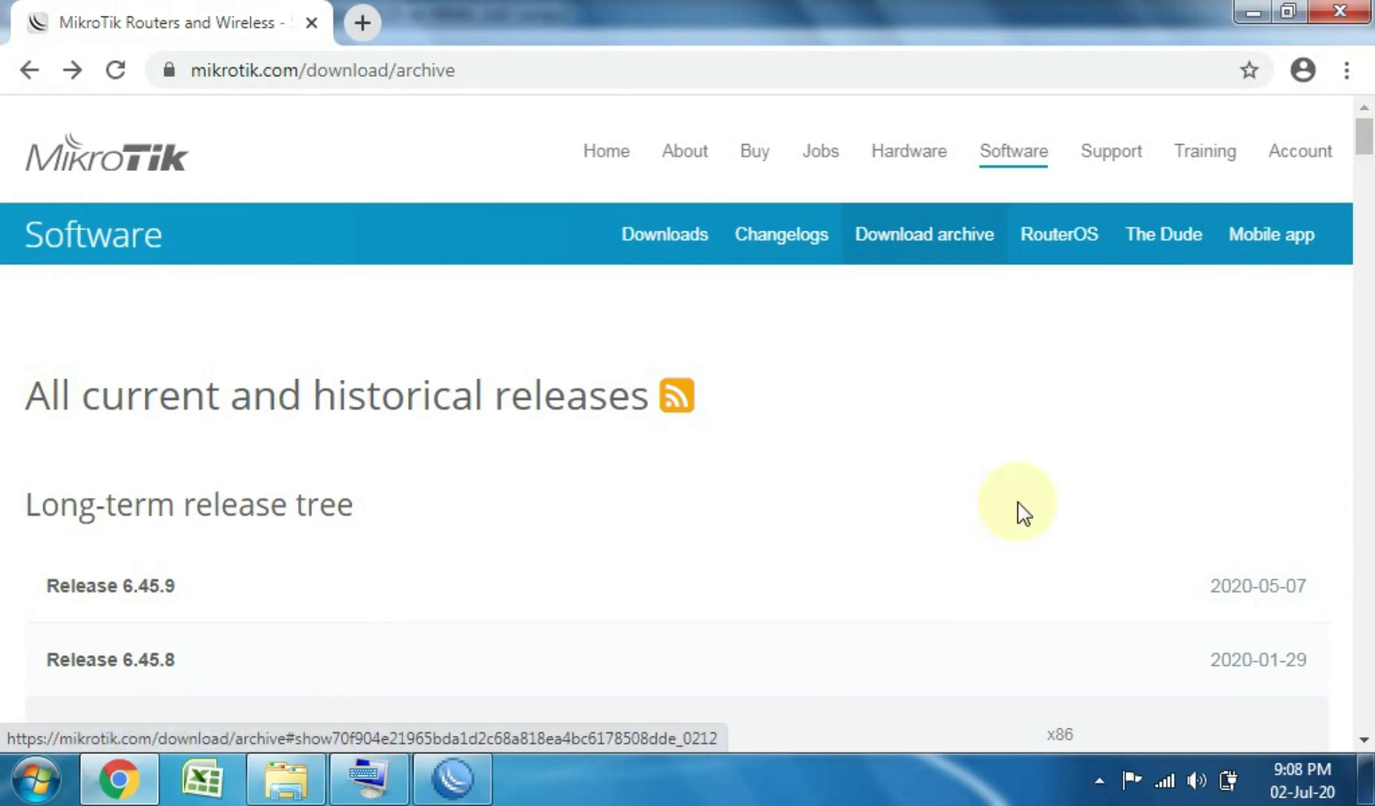
pyautogui.click(1363, 740)
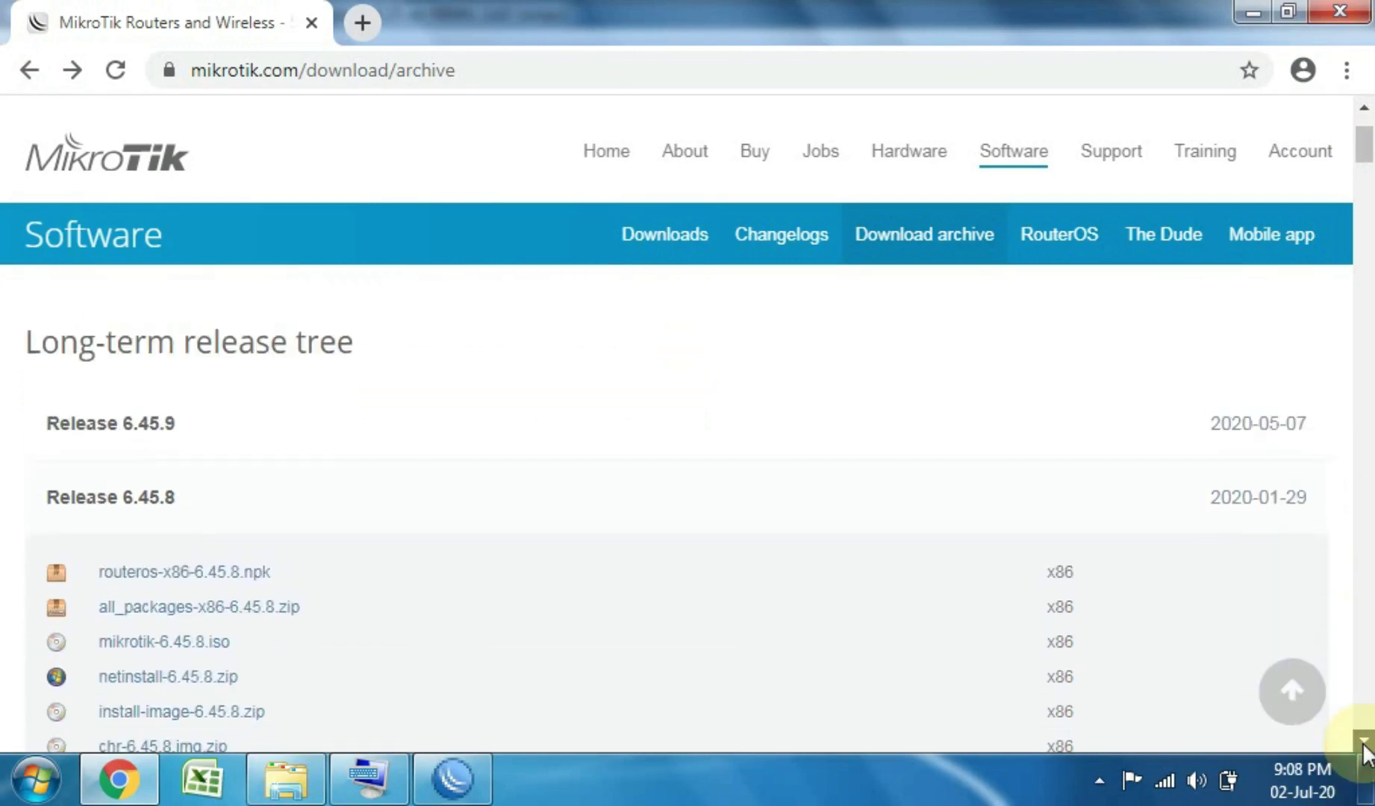
pyautogui.click(1363, 743)
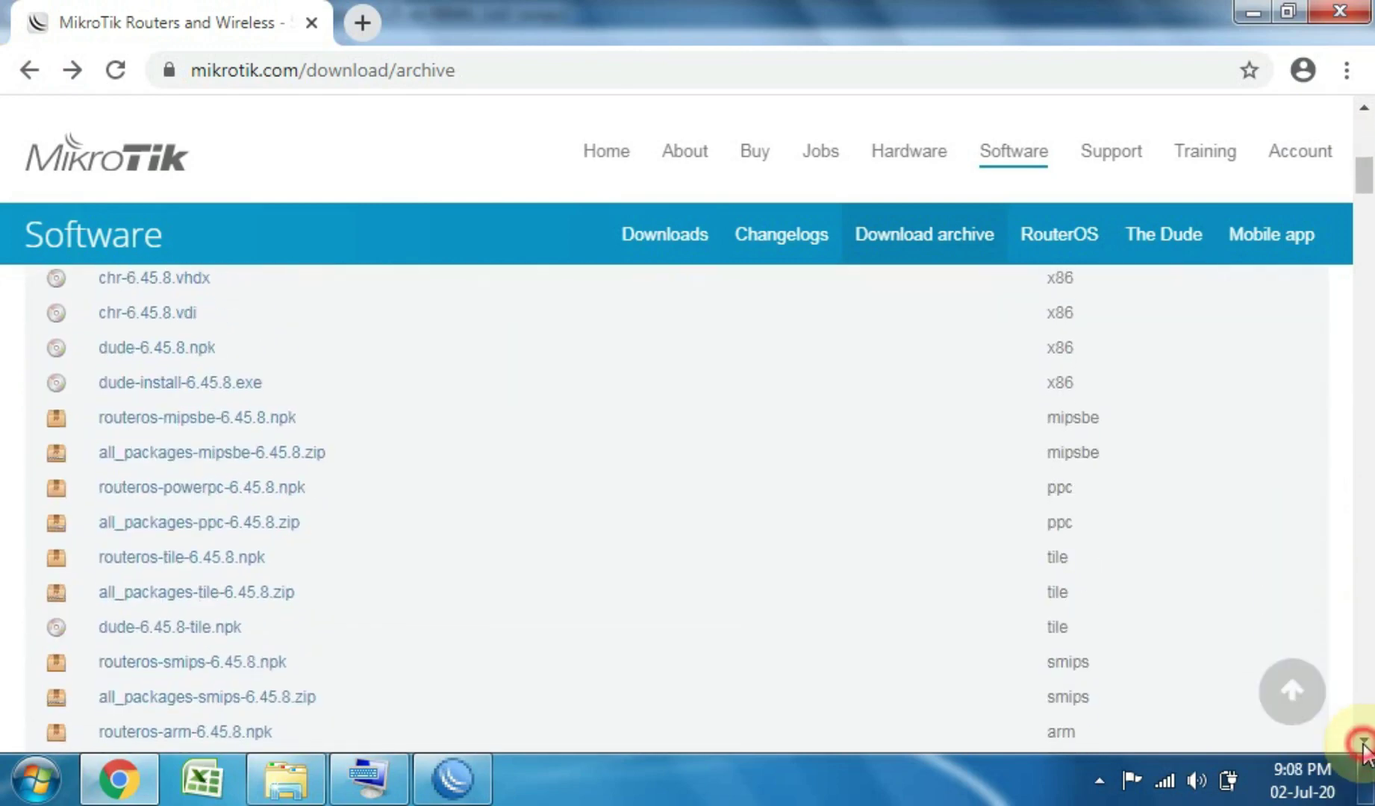
pyautogui.click(1363, 741)
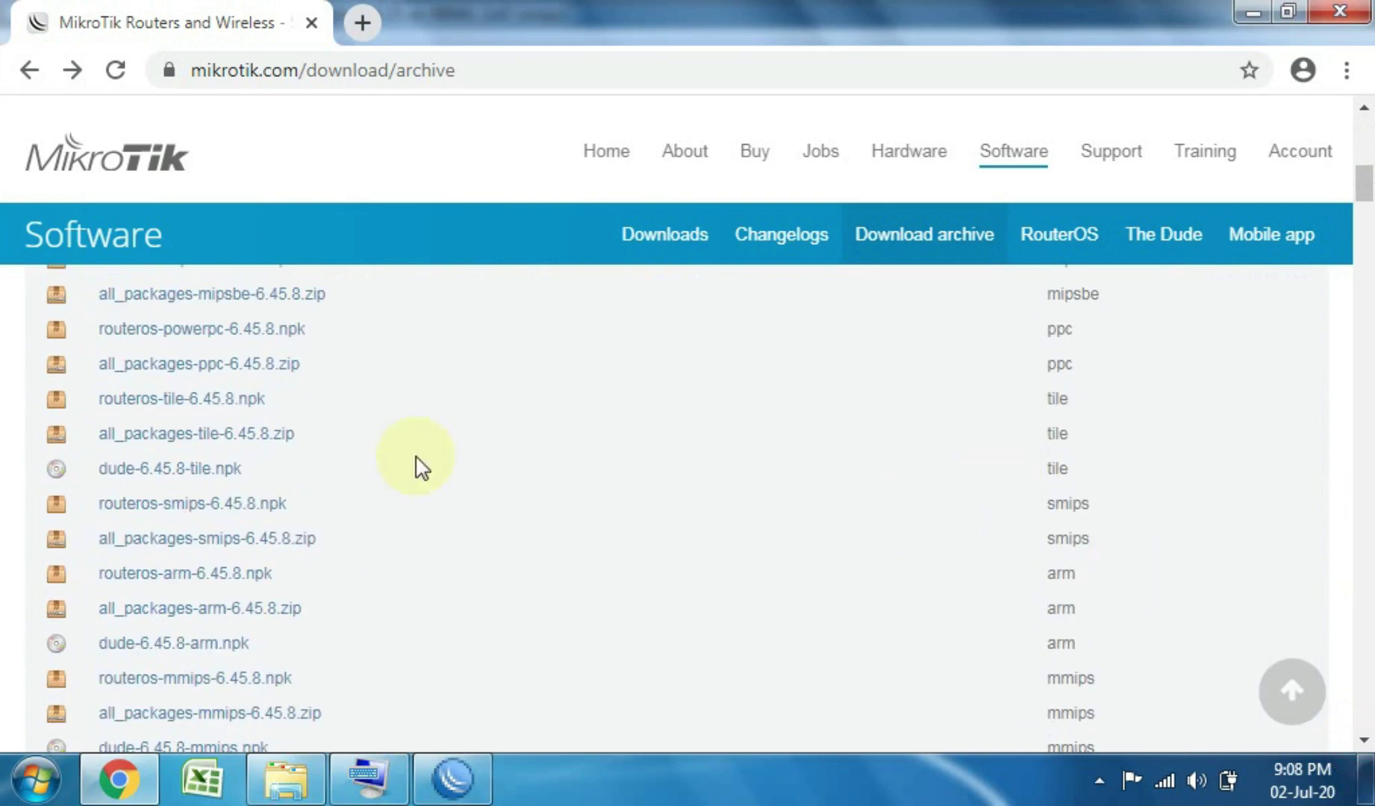
pyautogui.click(249, 538)
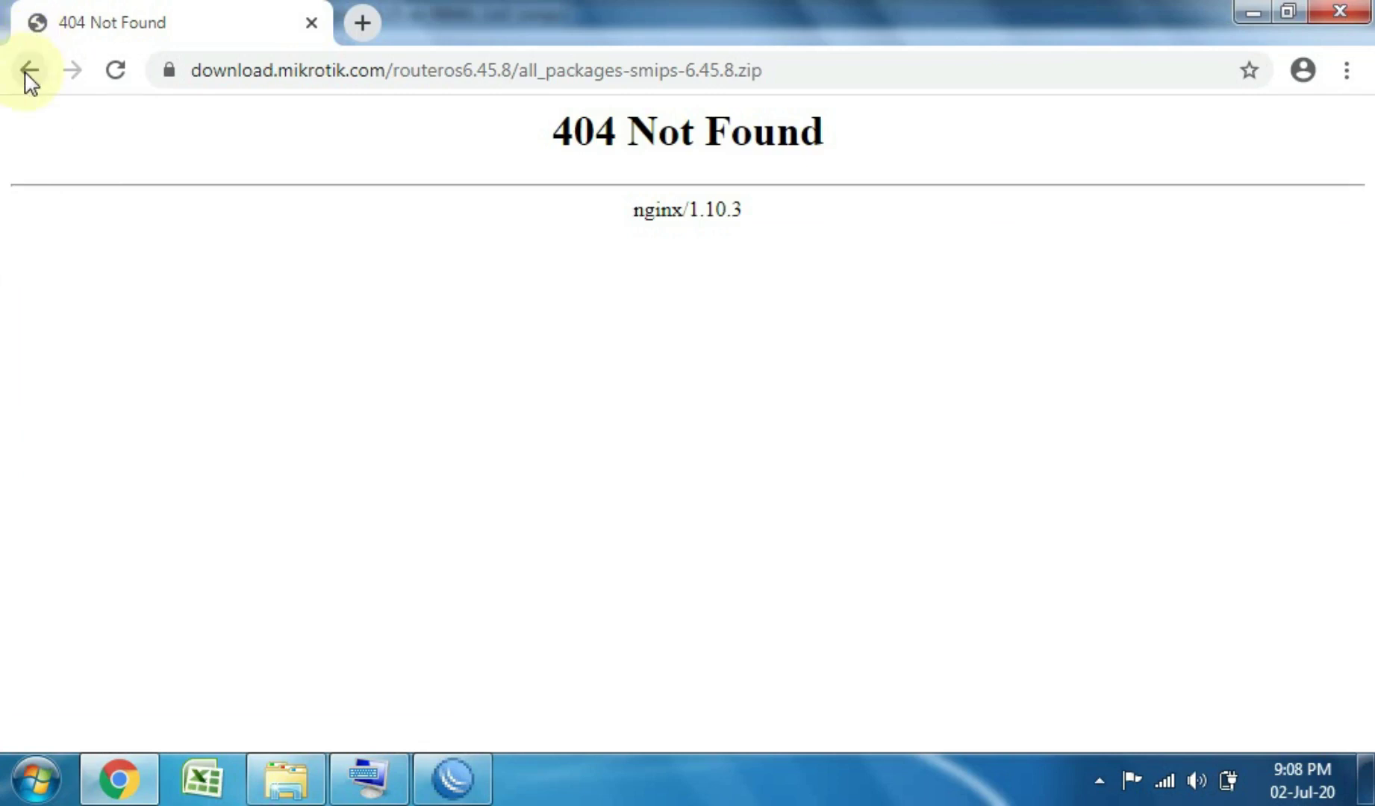
pyautogui.click(26, 71)
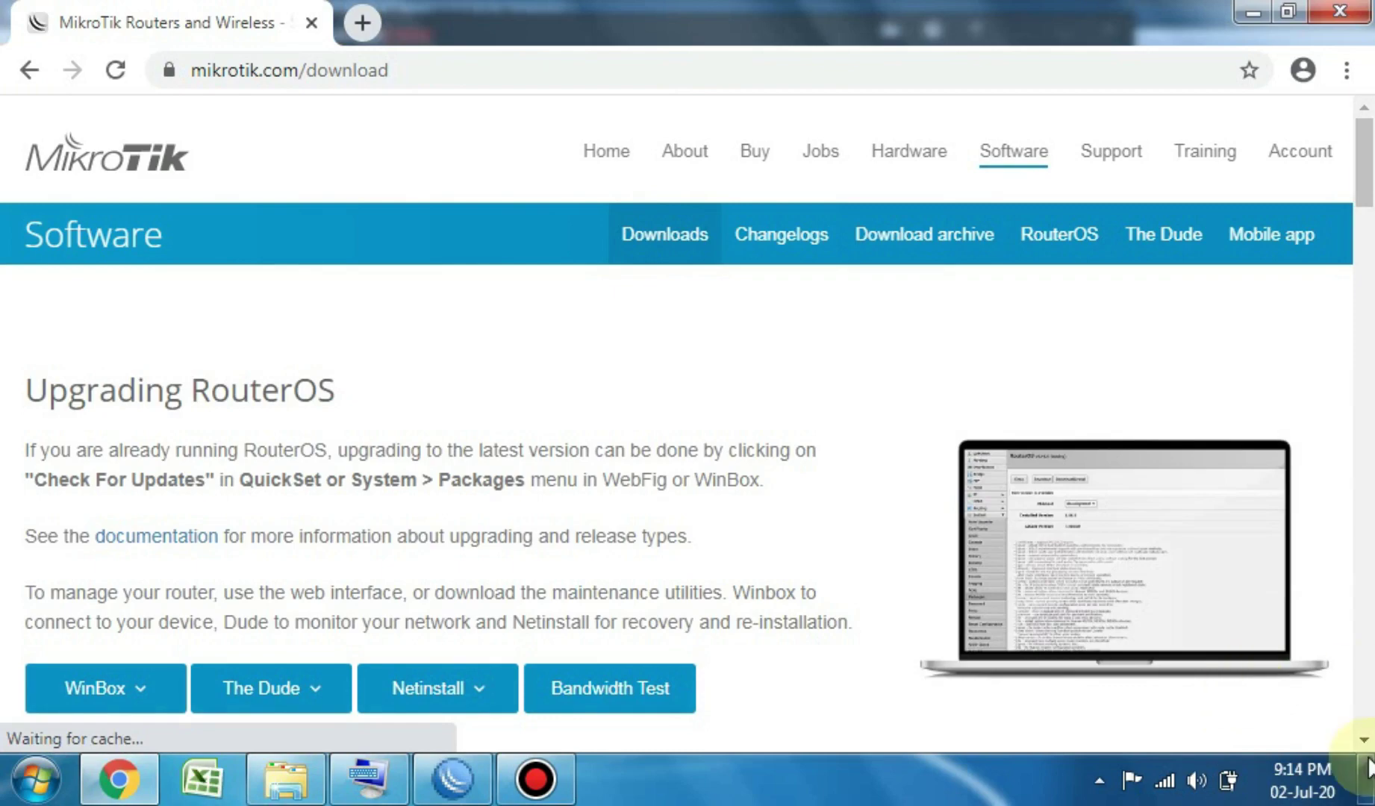
# Download the SMIPS main package routeros-smips-6.47.npk from MikroTik's Downloads page.
pyautogui.moveTo(1366, 742); pyautogui.dragTo(1367, 747)
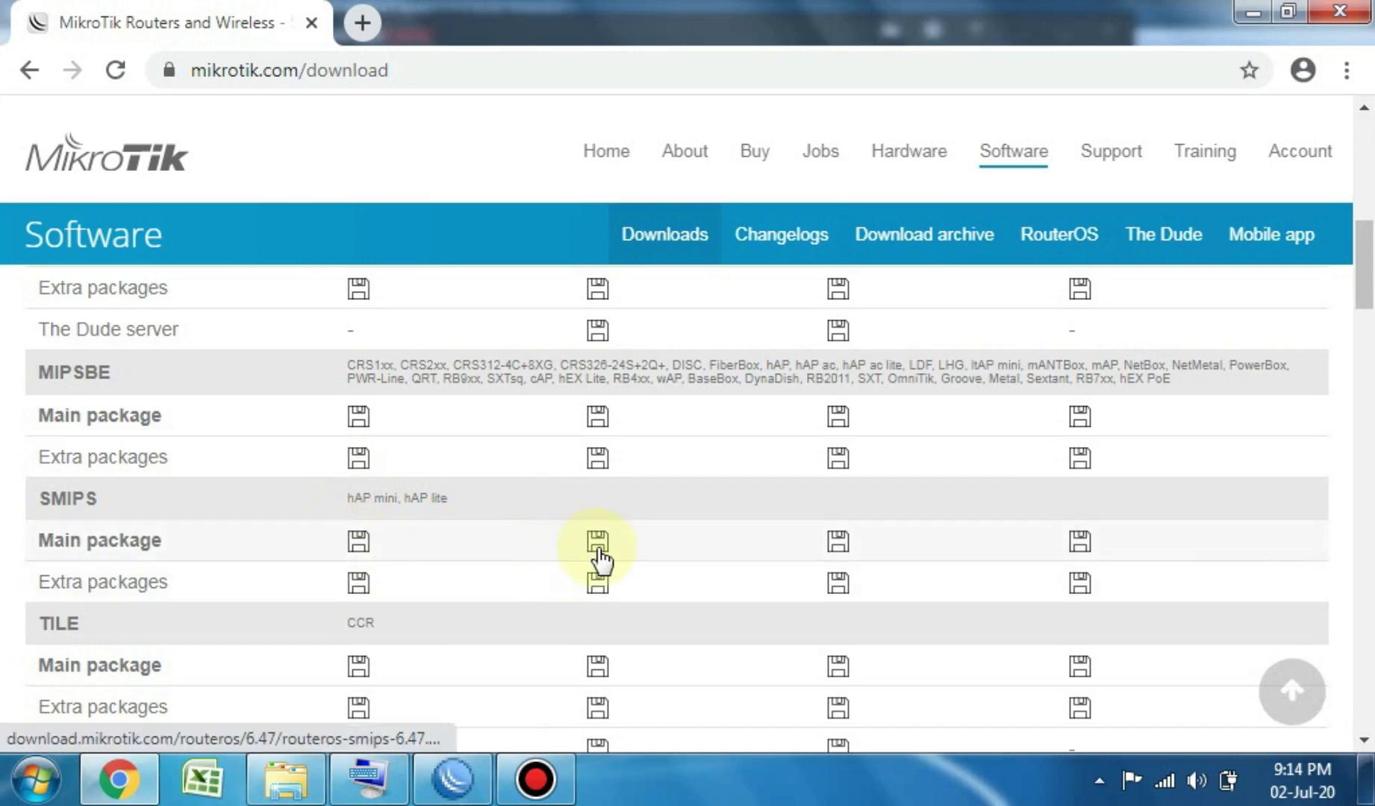
pyautogui.click(600, 553)
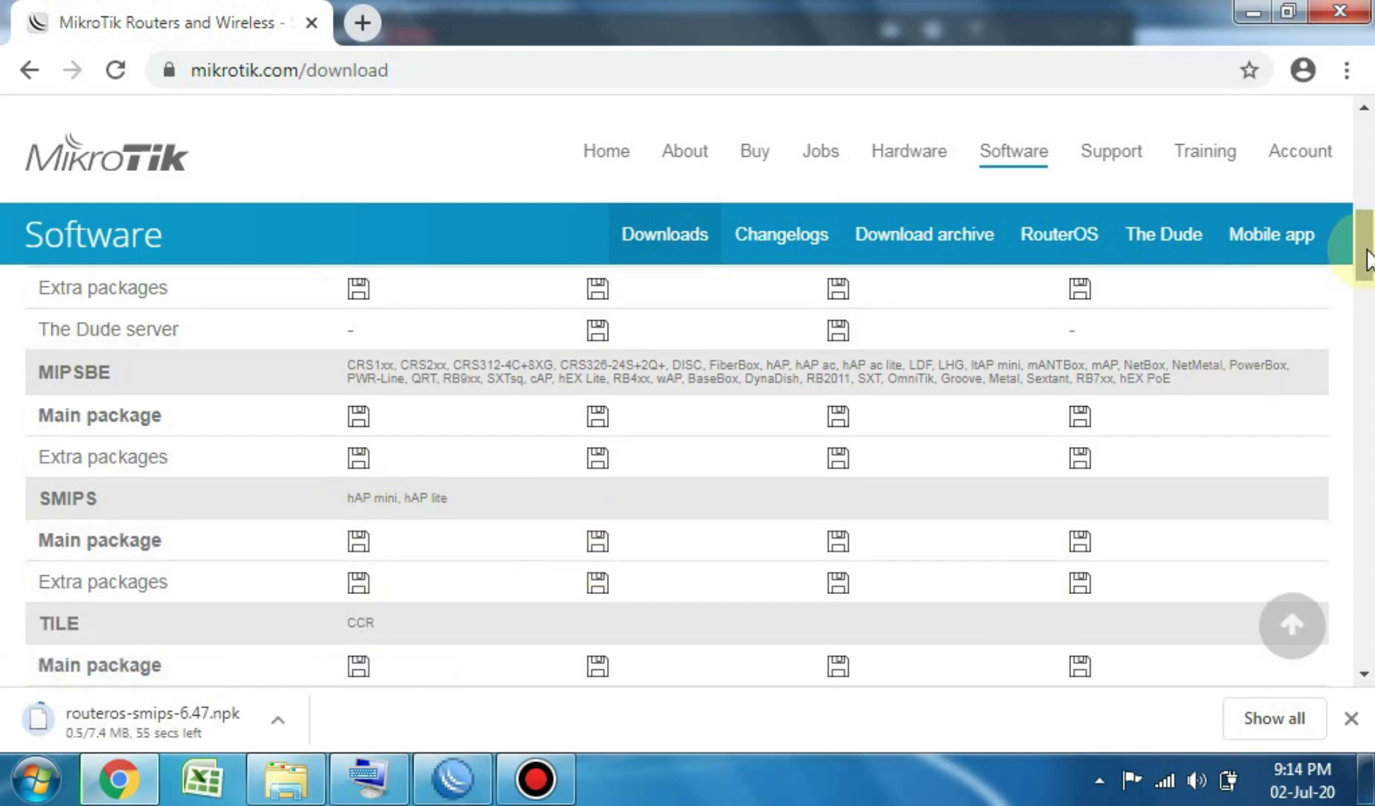
pyautogui.moveTo(1367, 260); pyautogui.dragTo(1360, 147)
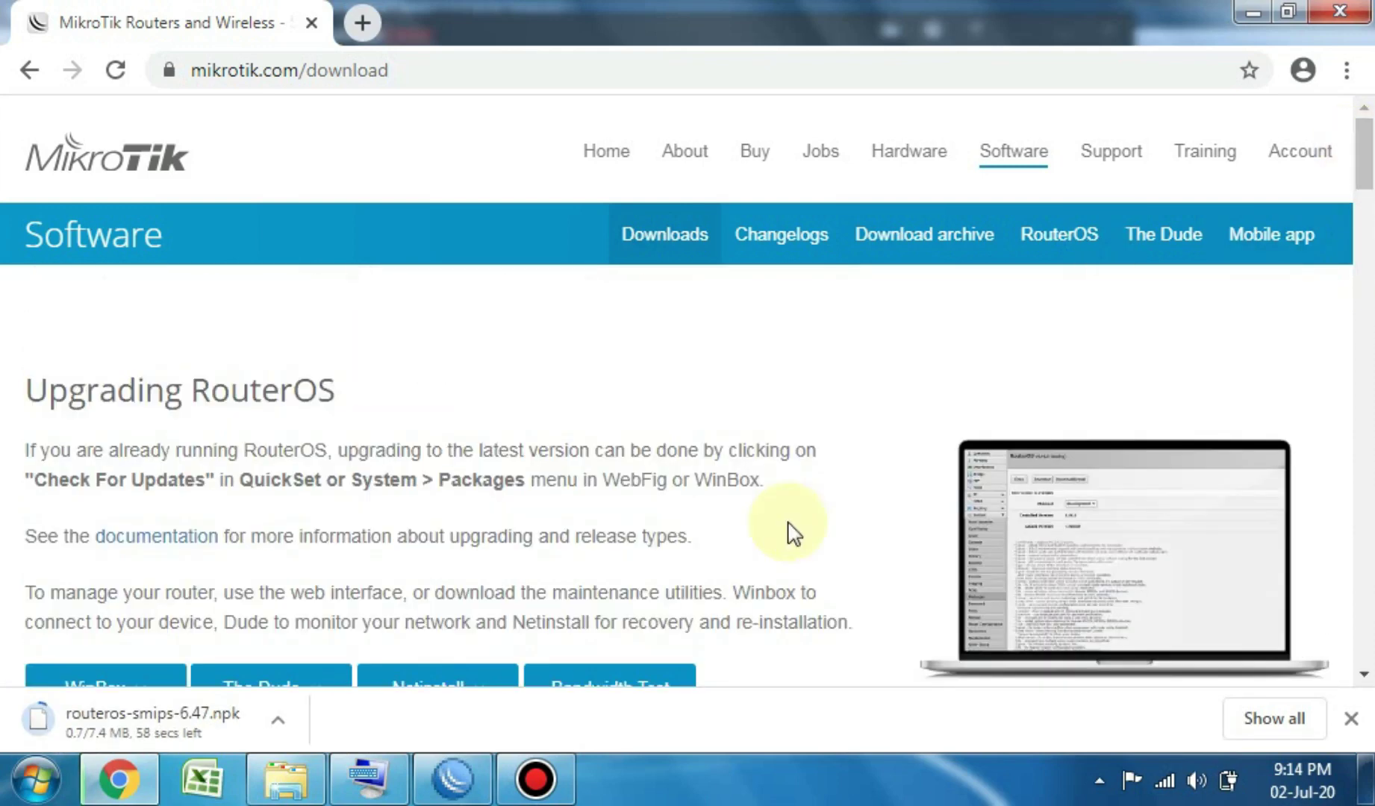
# Download the 6.47 (Stable) version of Netinstall from MikroTik's Downloads page.
pyautogui.scroll(-2, 1366, 154)
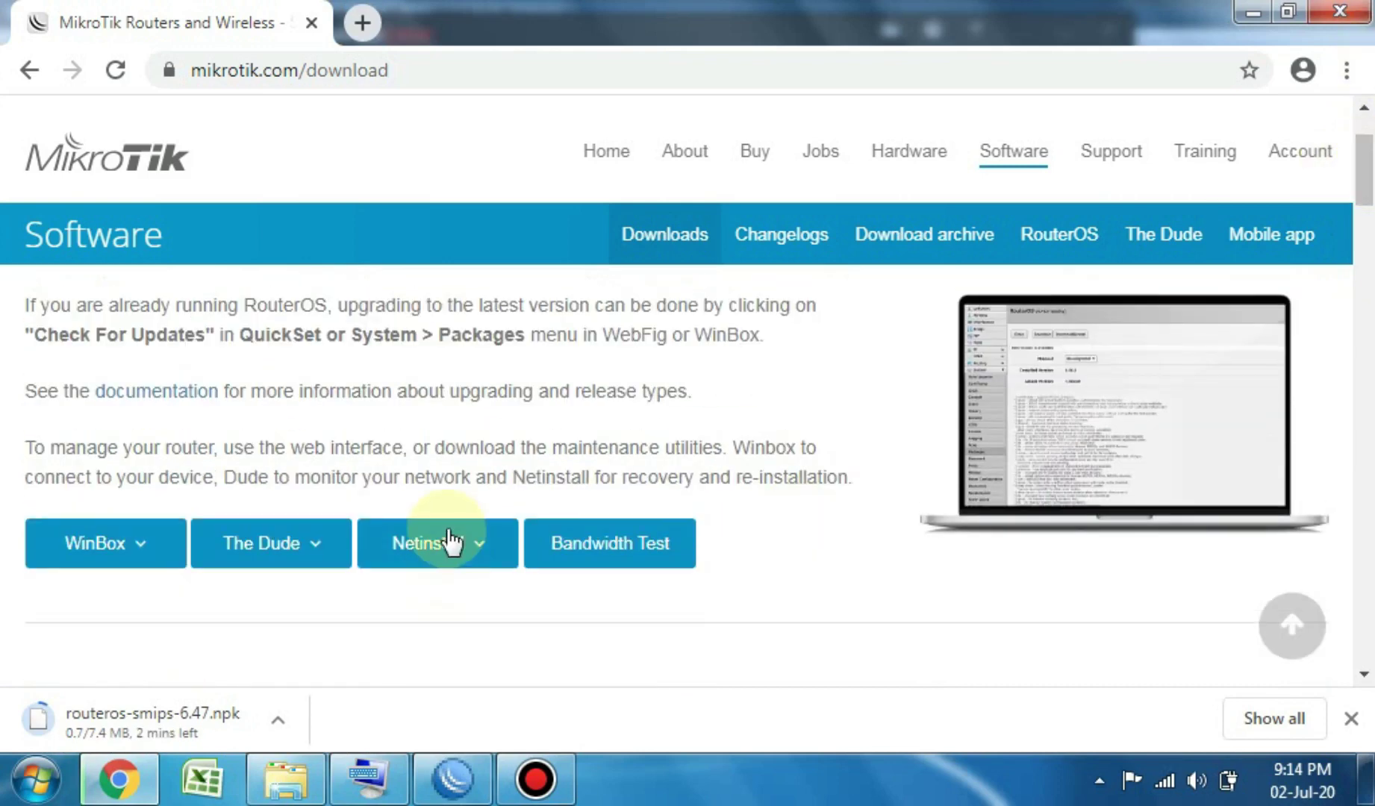
pyautogui.click(451, 540)
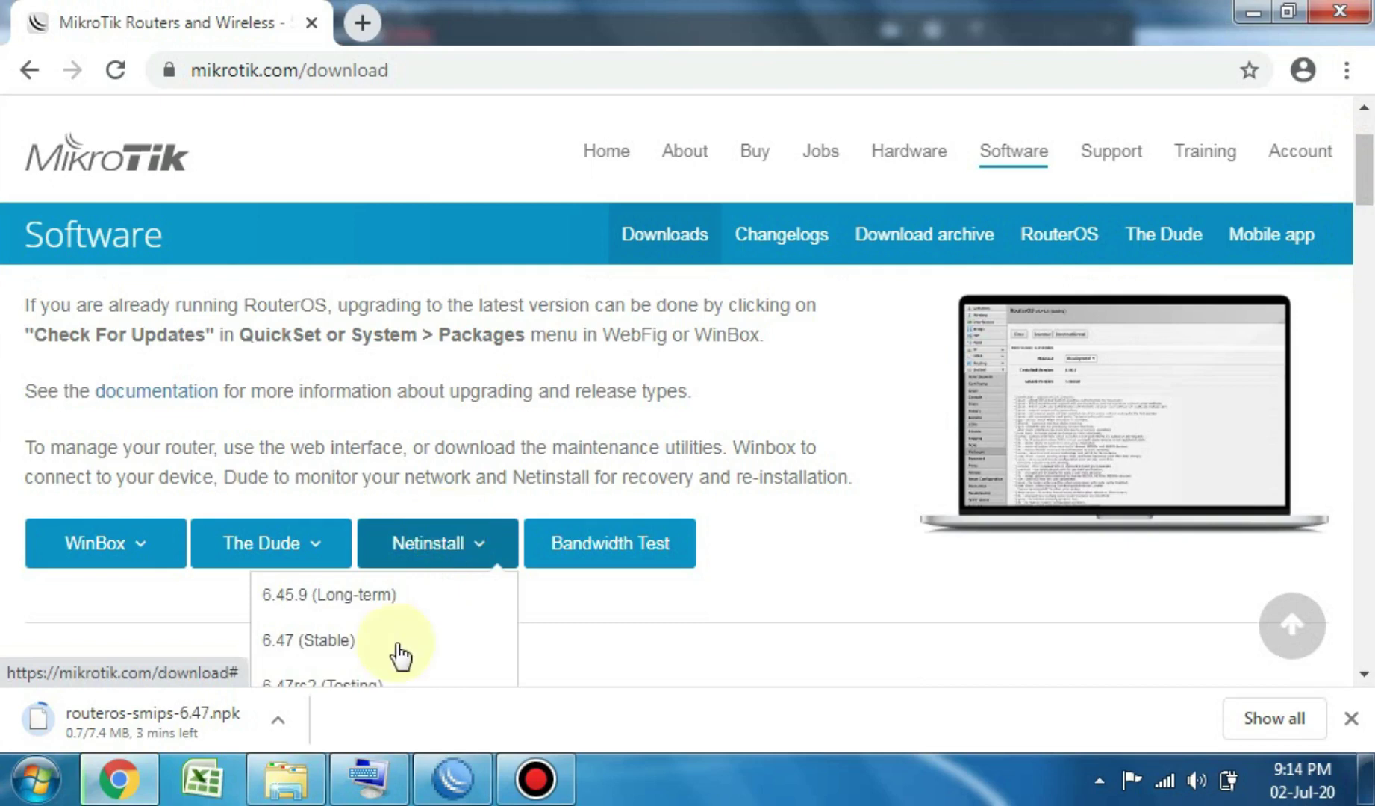
pyautogui.click(383, 645)
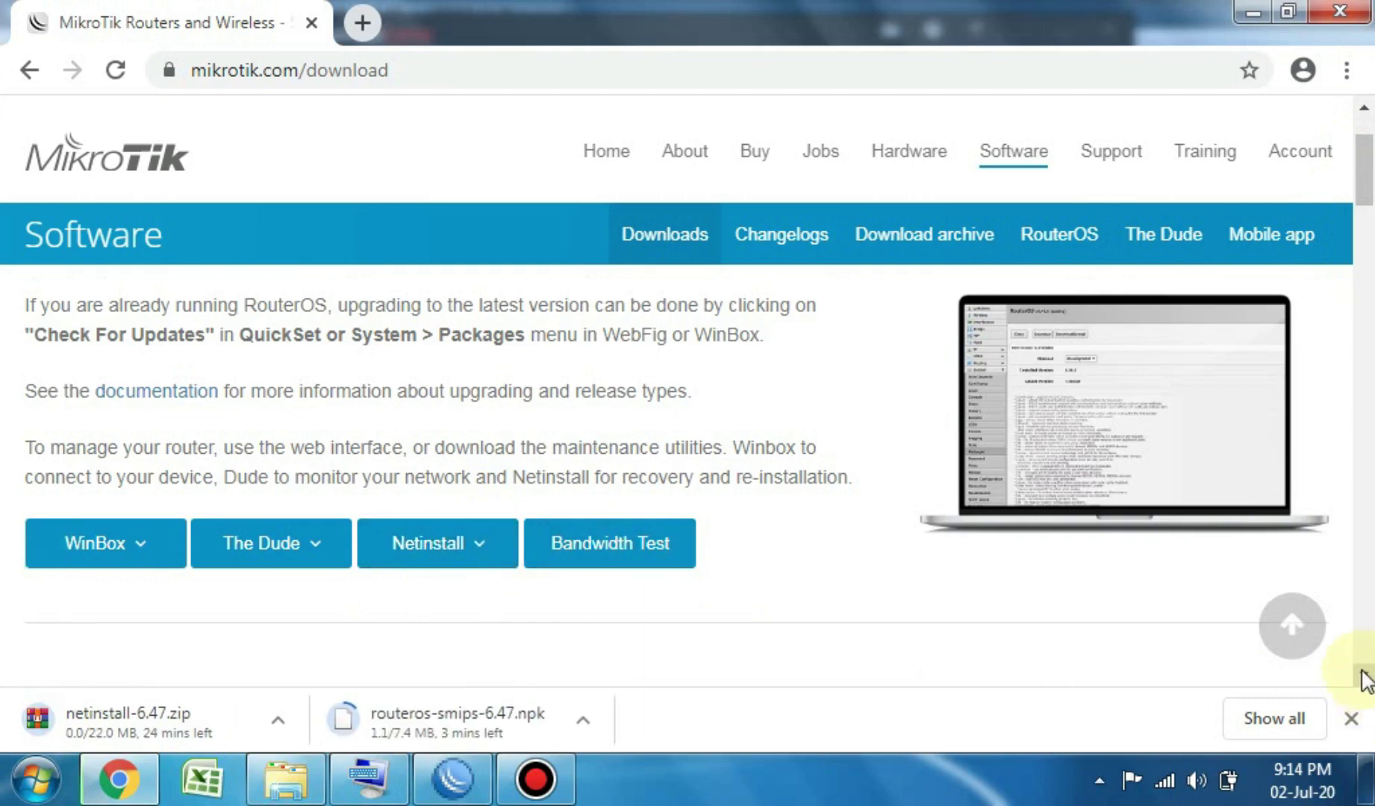
pyautogui.click(1364, 676)
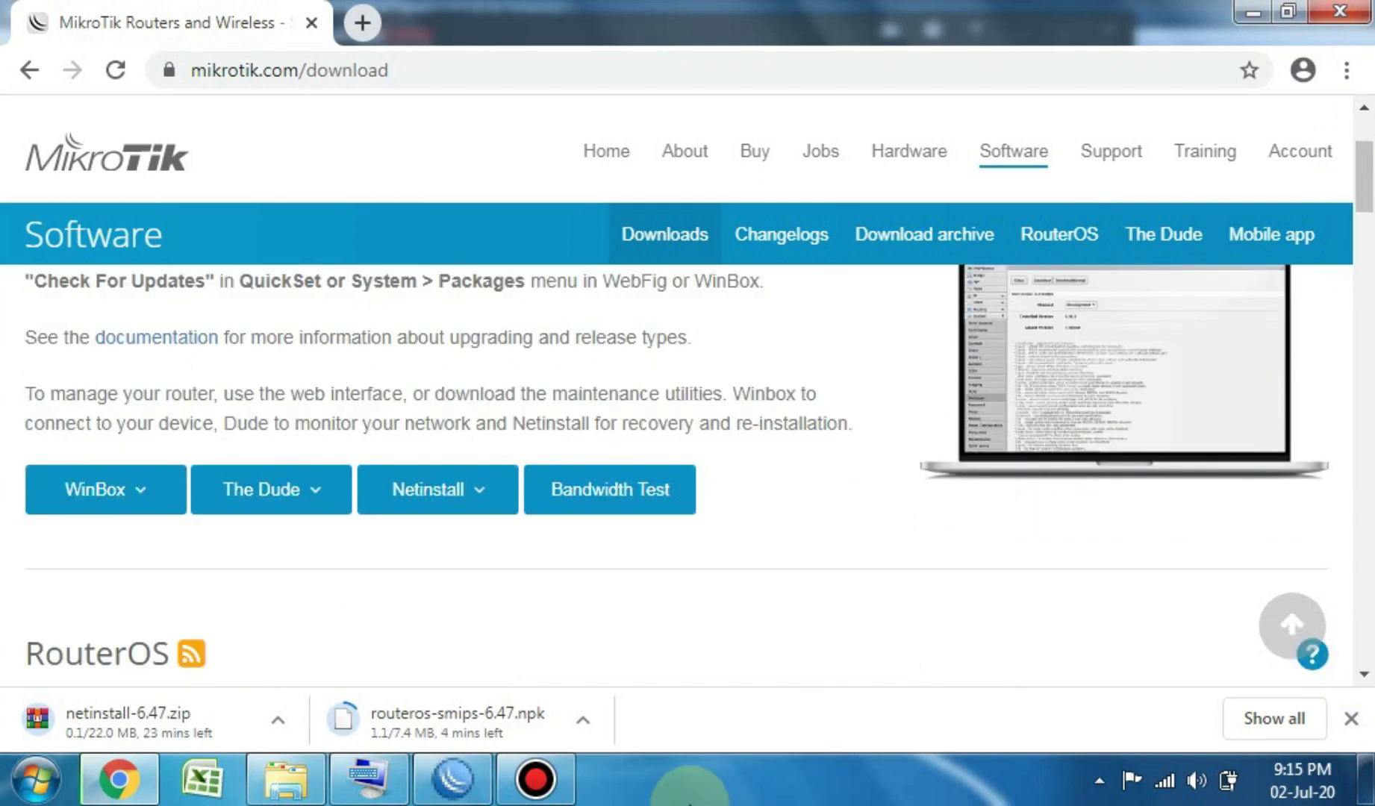
pyautogui.click(536, 780)
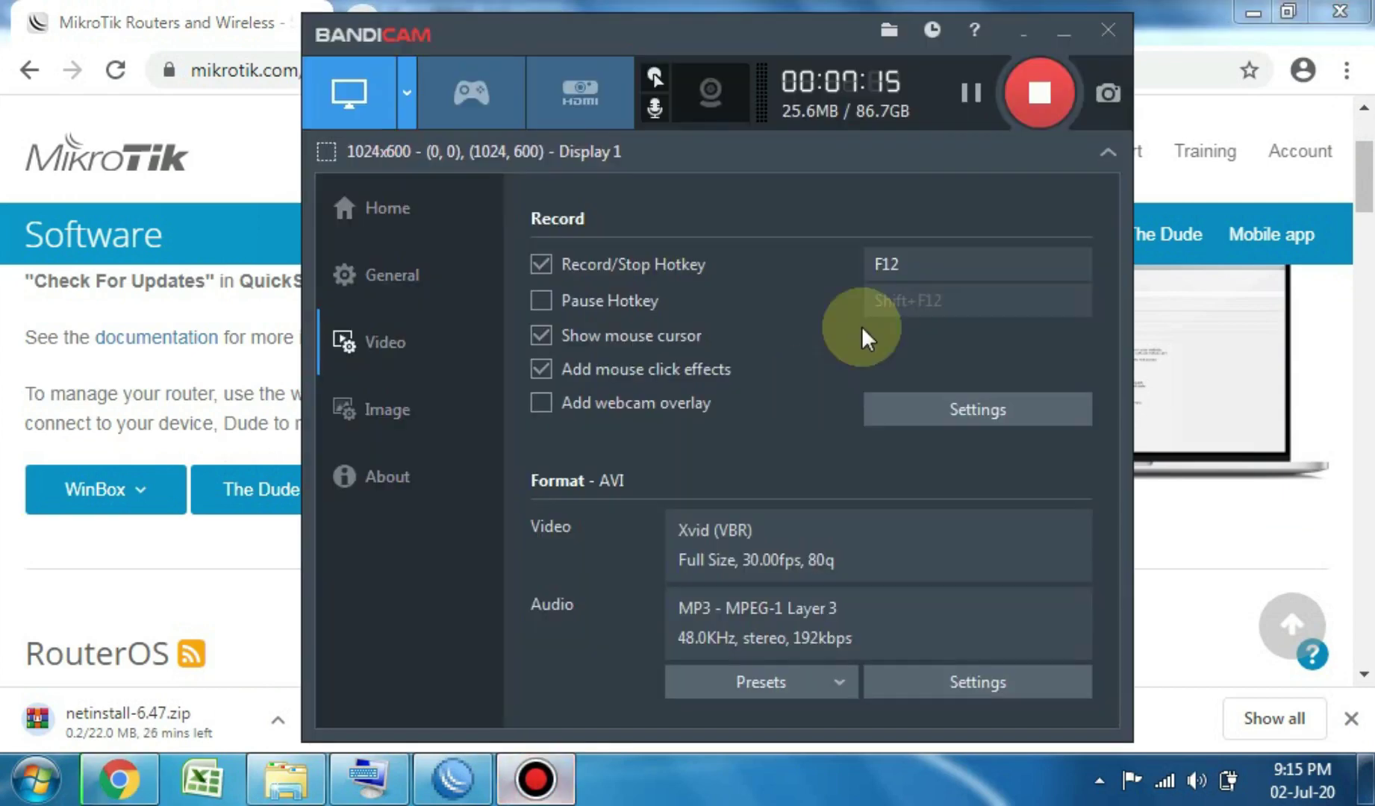
pyautogui.click(971, 92)
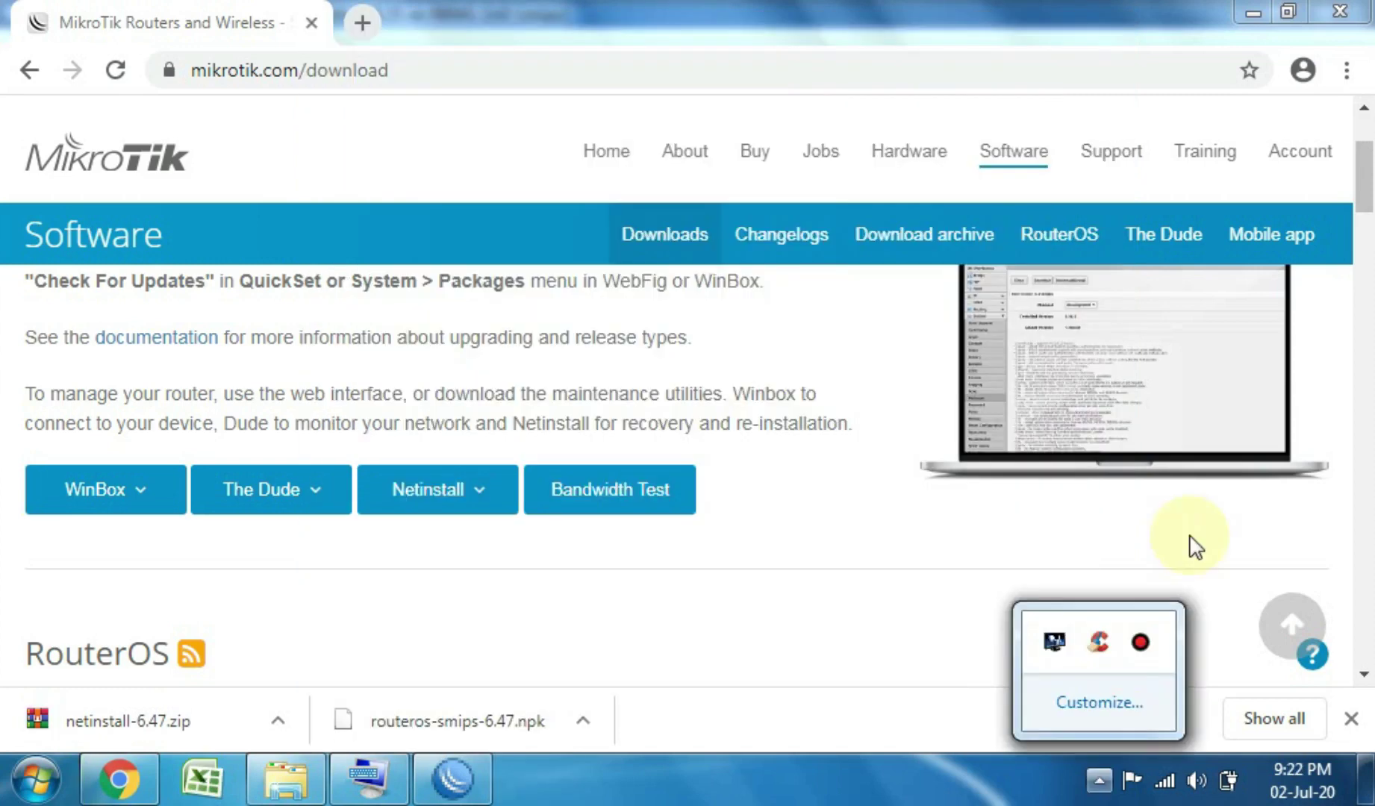
pyautogui.click(1195, 547)
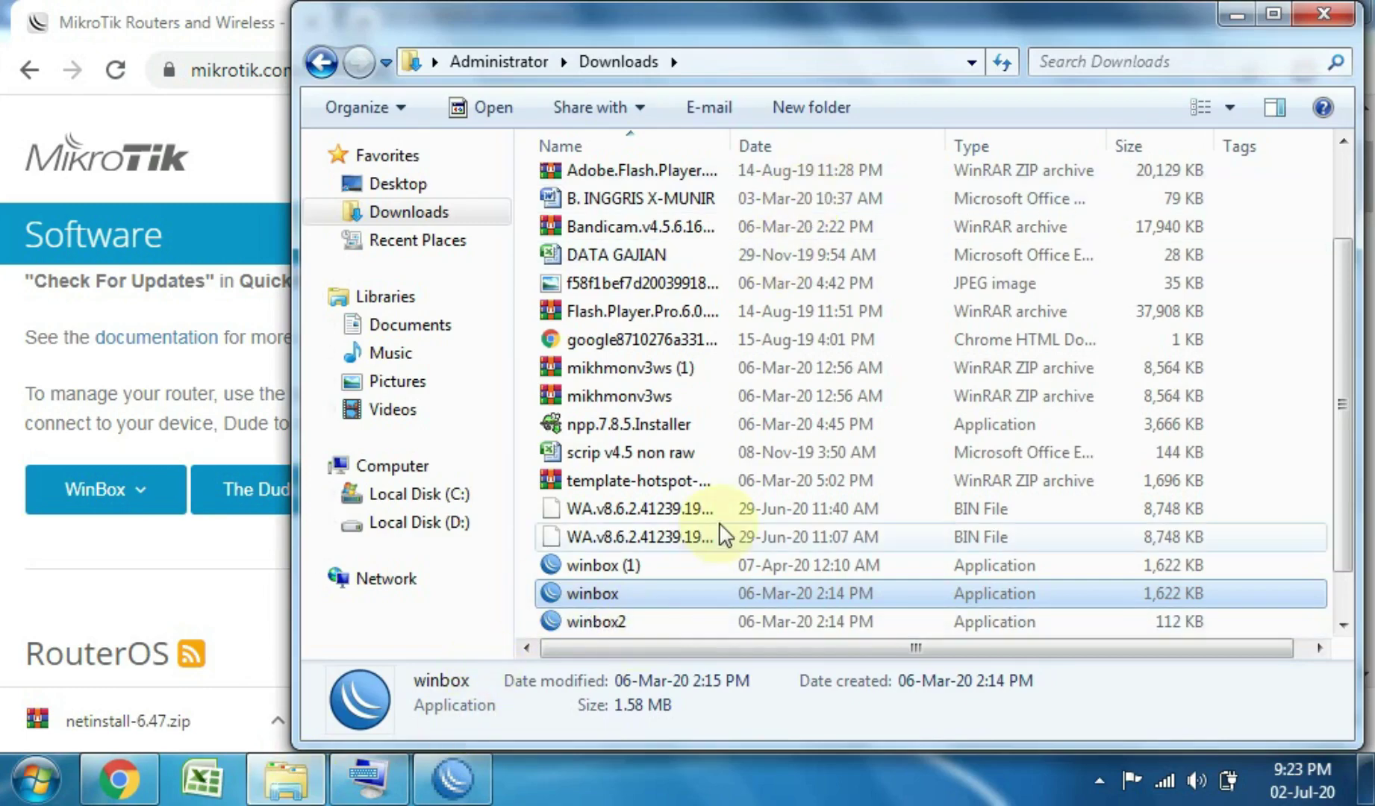
# Create a new folder named intsal in the Downloads folder.
pyautogui.click(1342, 166)
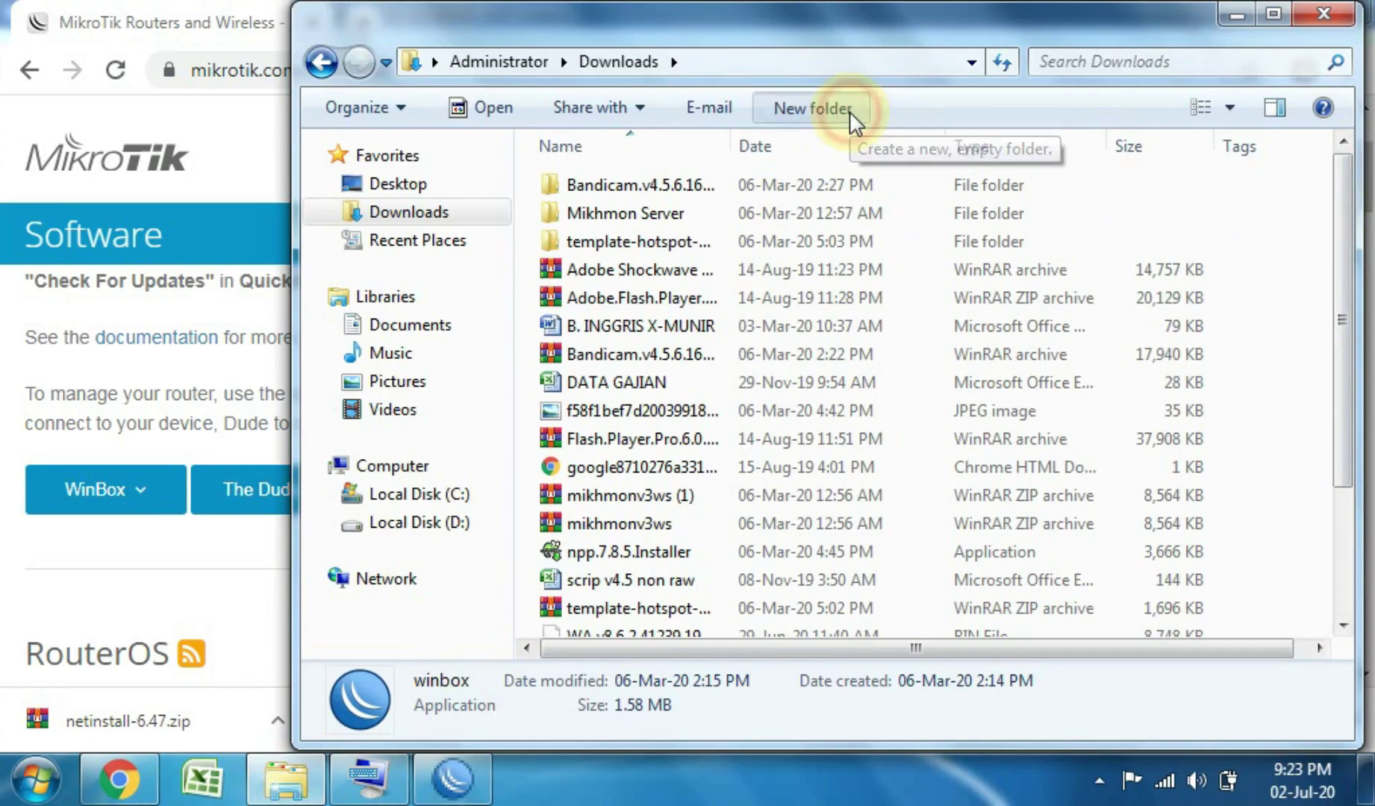
pyautogui.press('Return')
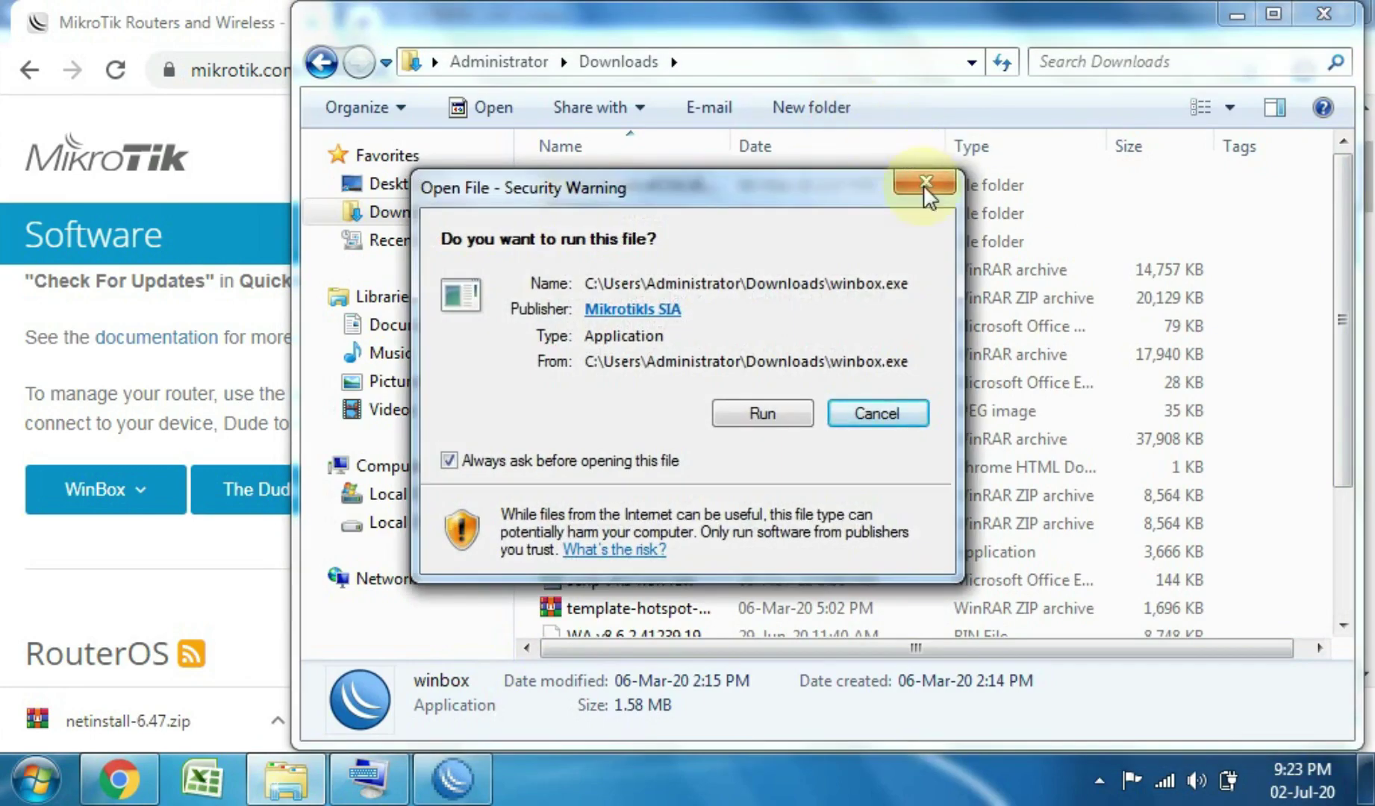
pyautogui.click(944, 190)
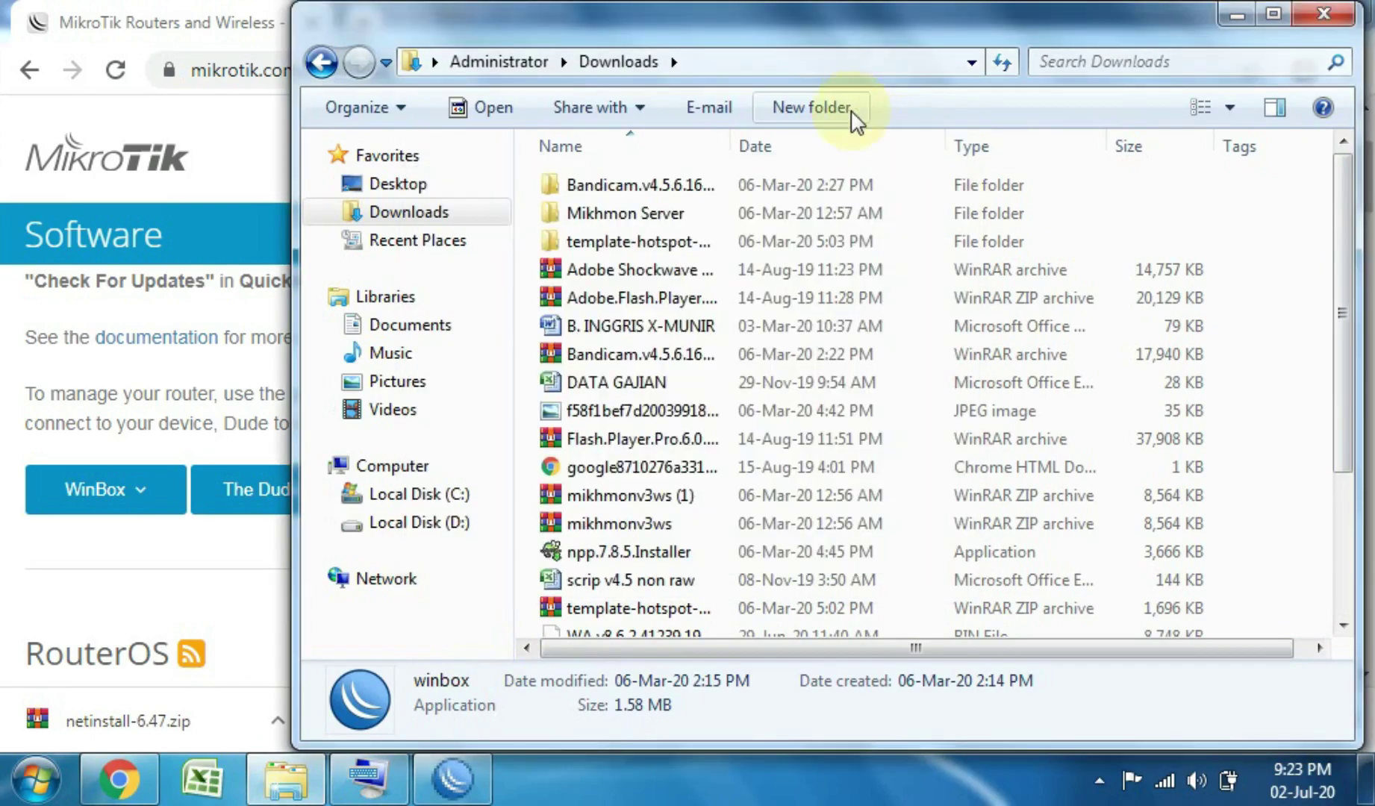
pyautogui.click(855, 119)
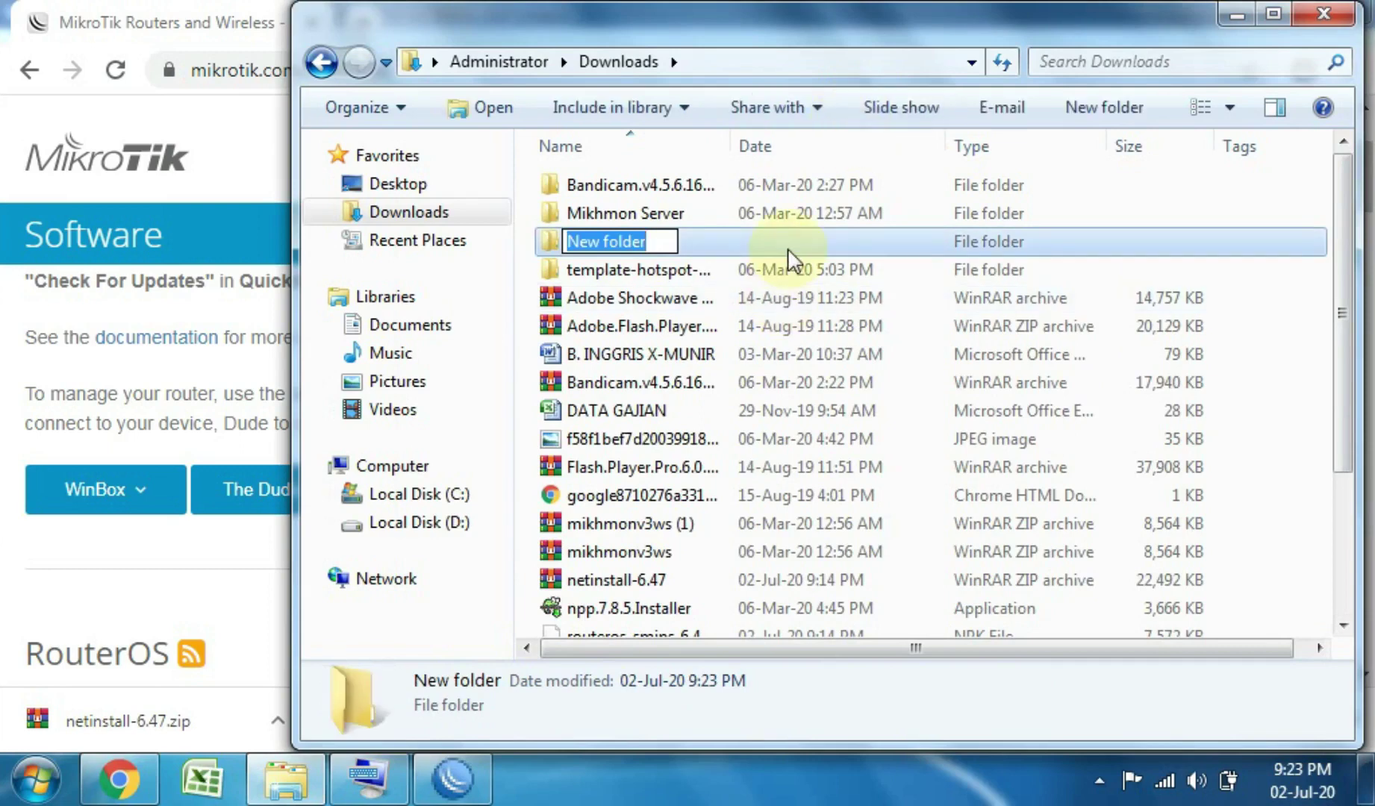
pyautogui.write('inta')
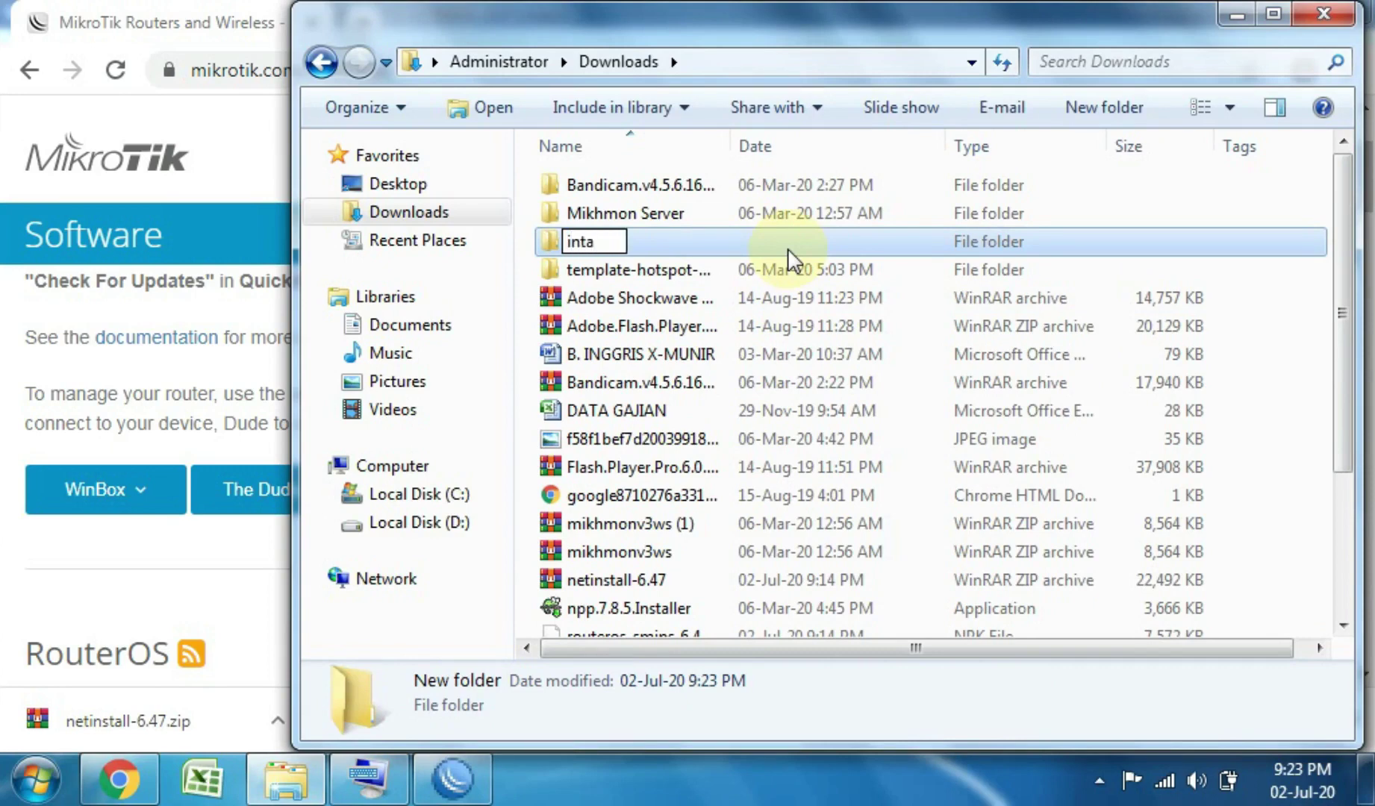
pyautogui.press('BackSpace')
pyautogui.write('sal')
pyautogui.press('Return')
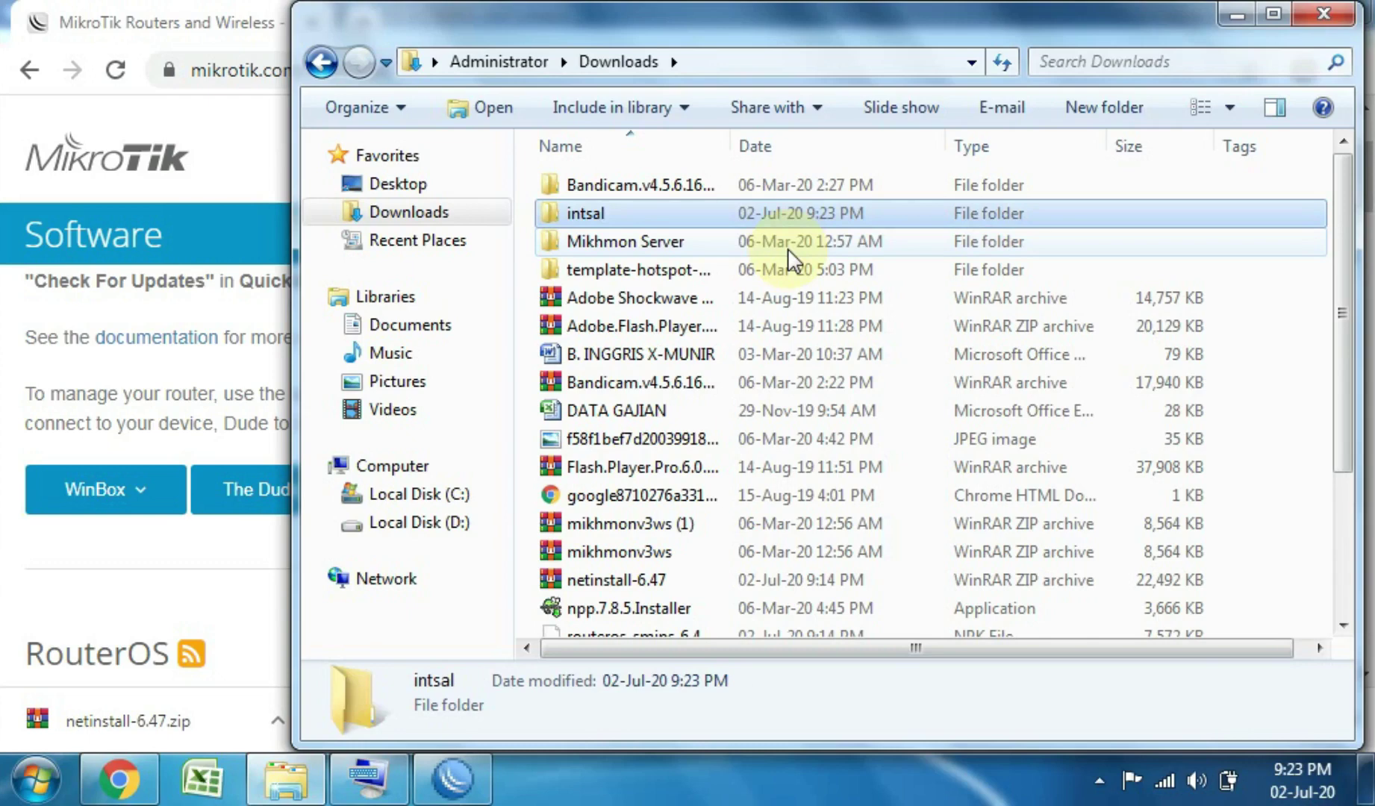
# Move the netinstall-6.47 ZIP archive from Downloads into the intsal folder.
pyautogui.click(747, 607)
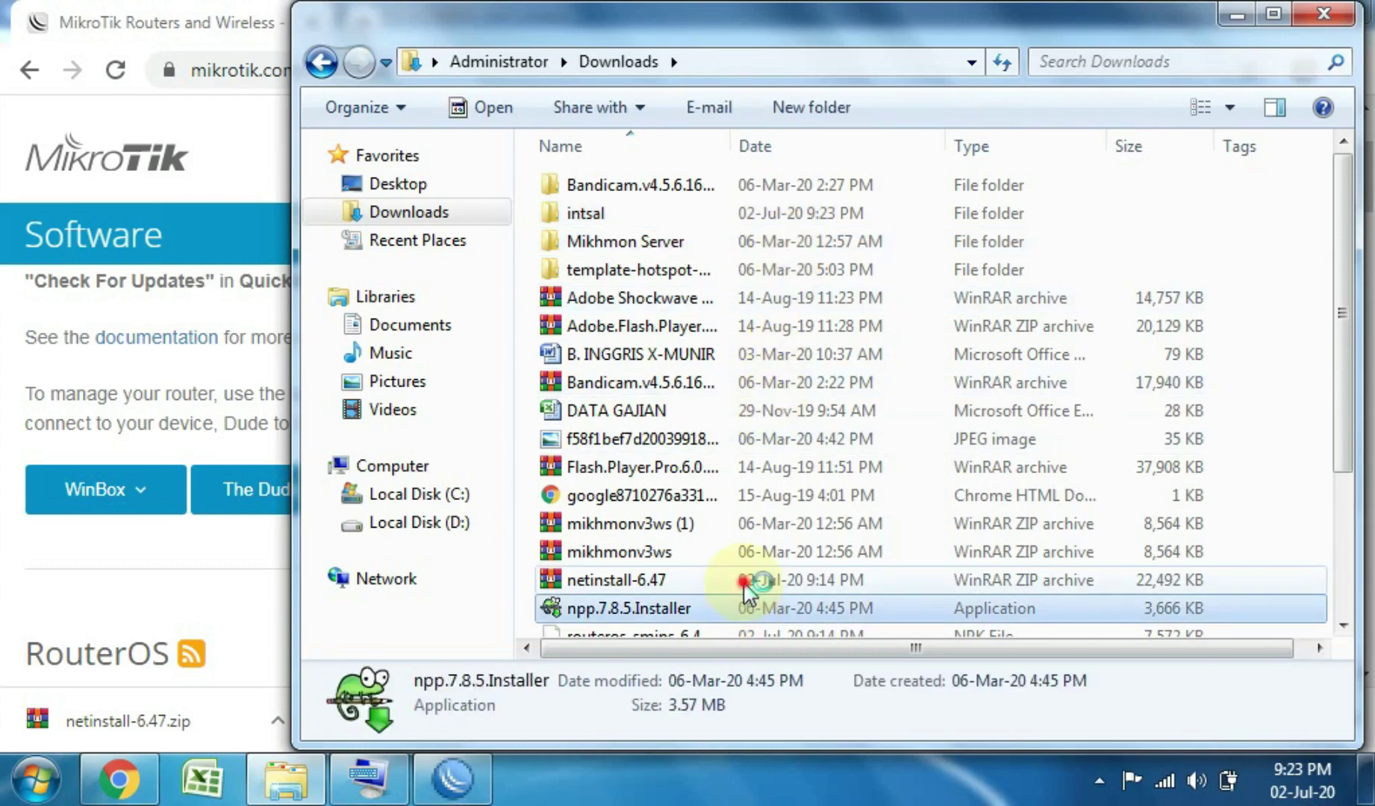
pyautogui.click(743, 581)
pyautogui.hotkey('ctrl', 'x')
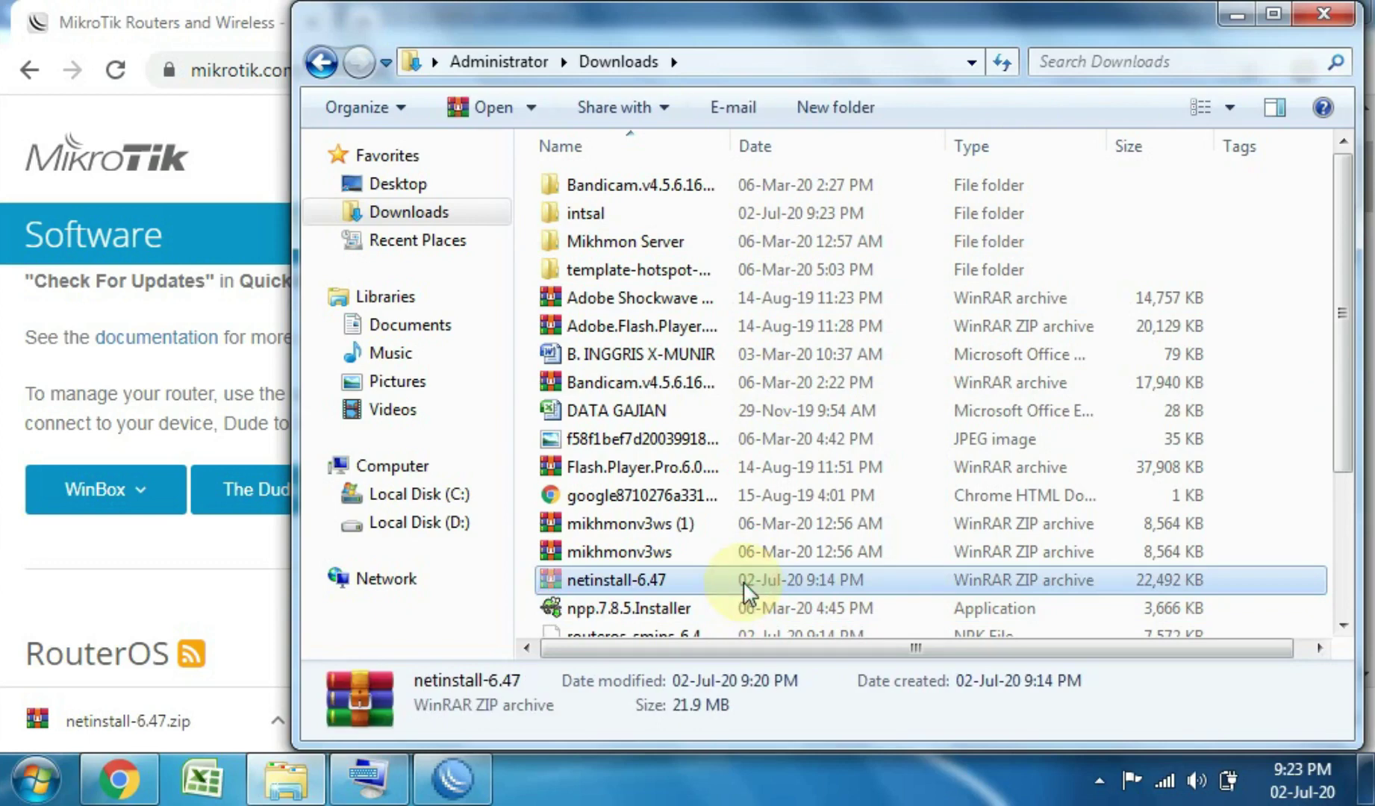
pyautogui.click(658, 220)
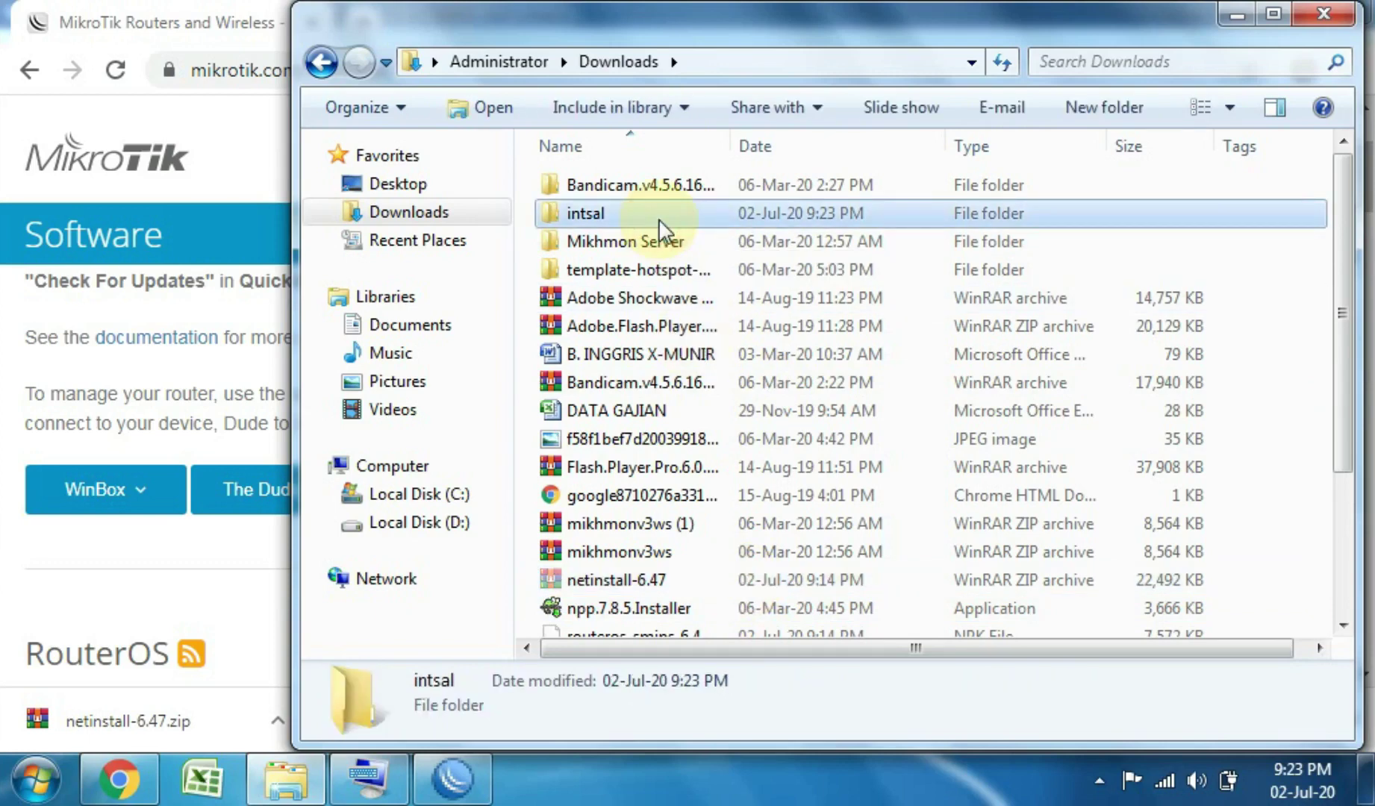
pyautogui.doubleClick(658, 219)
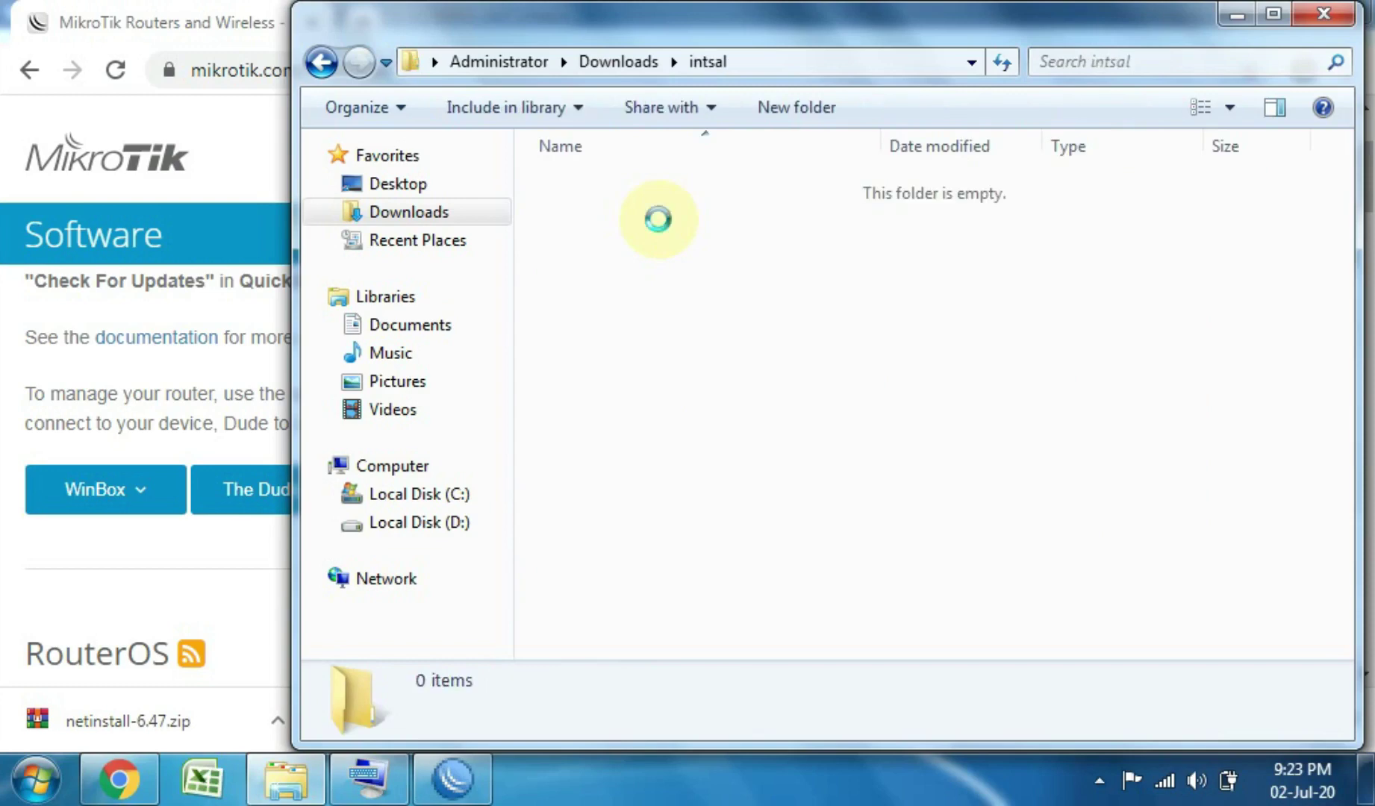
pyautogui.hotkey('ctrl', 'v')
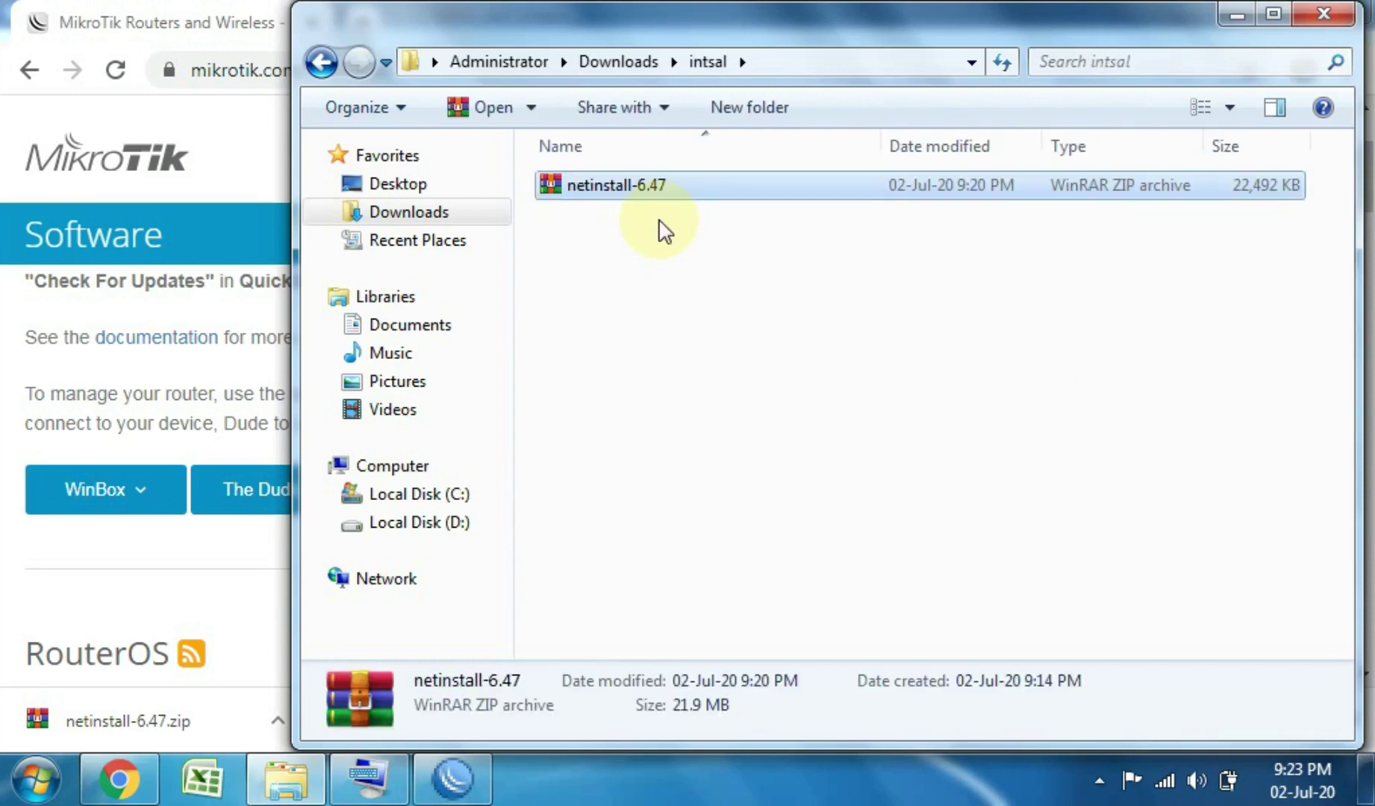
# Move routeros-smips-6.47.npk from Downloads into the intsal folder.
pyautogui.click(618, 61)
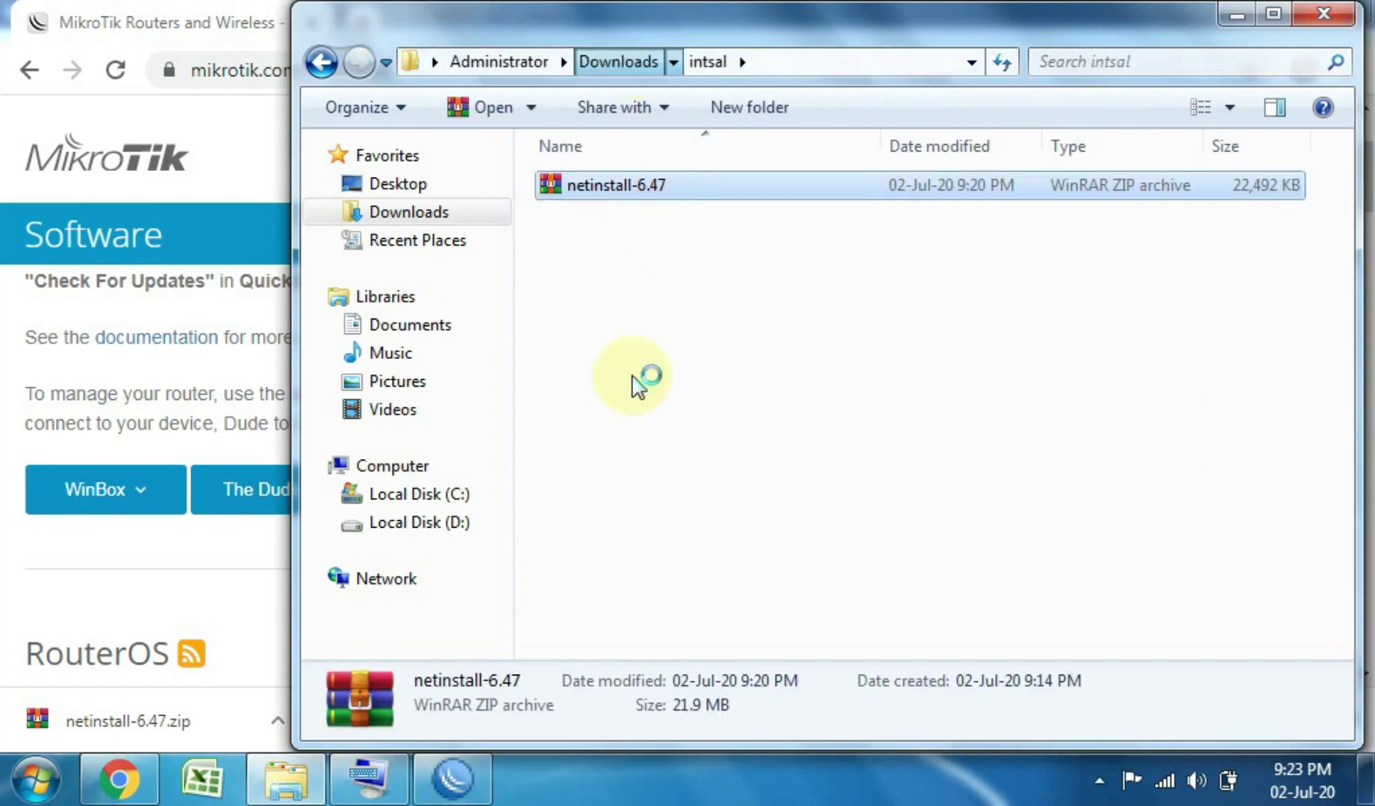
pyautogui.click(636, 437)
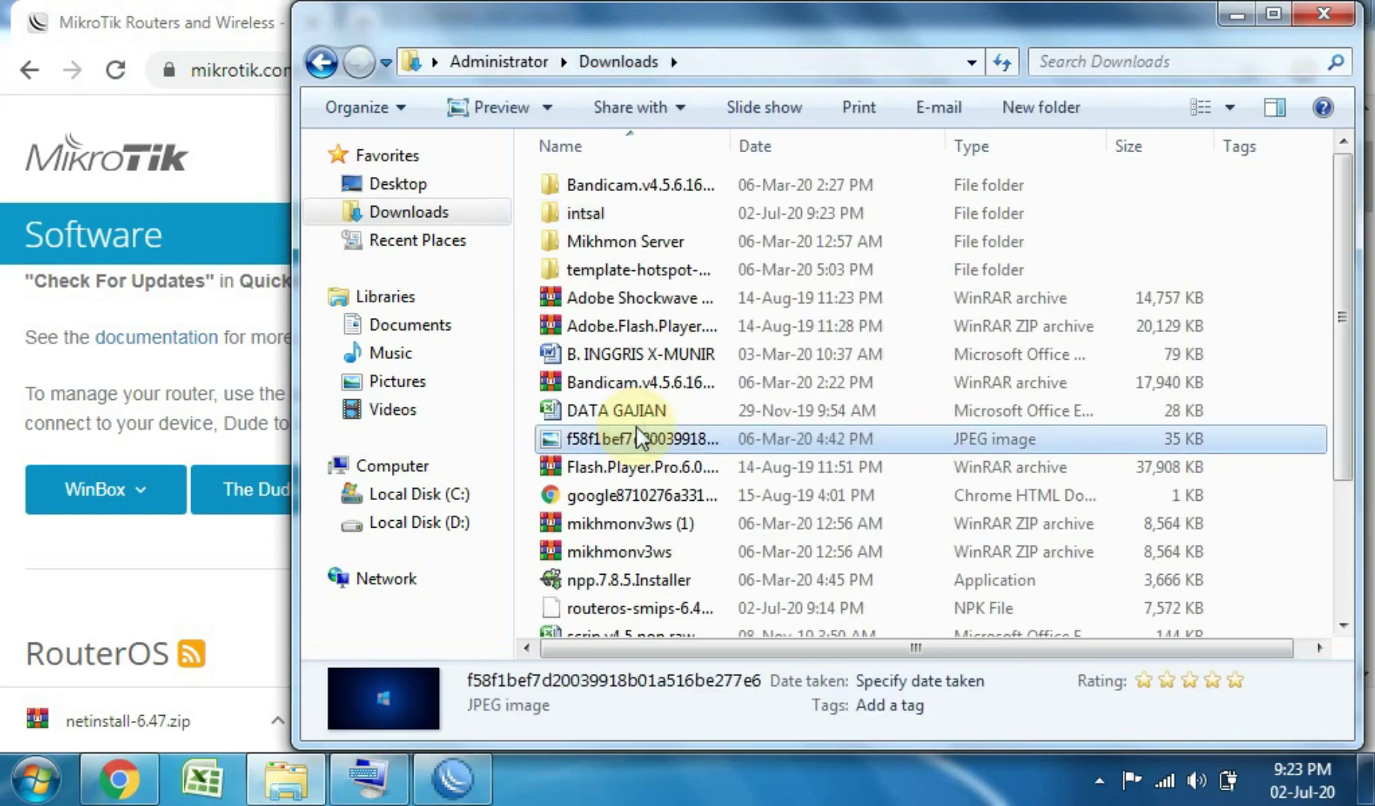
pyautogui.click(664, 609)
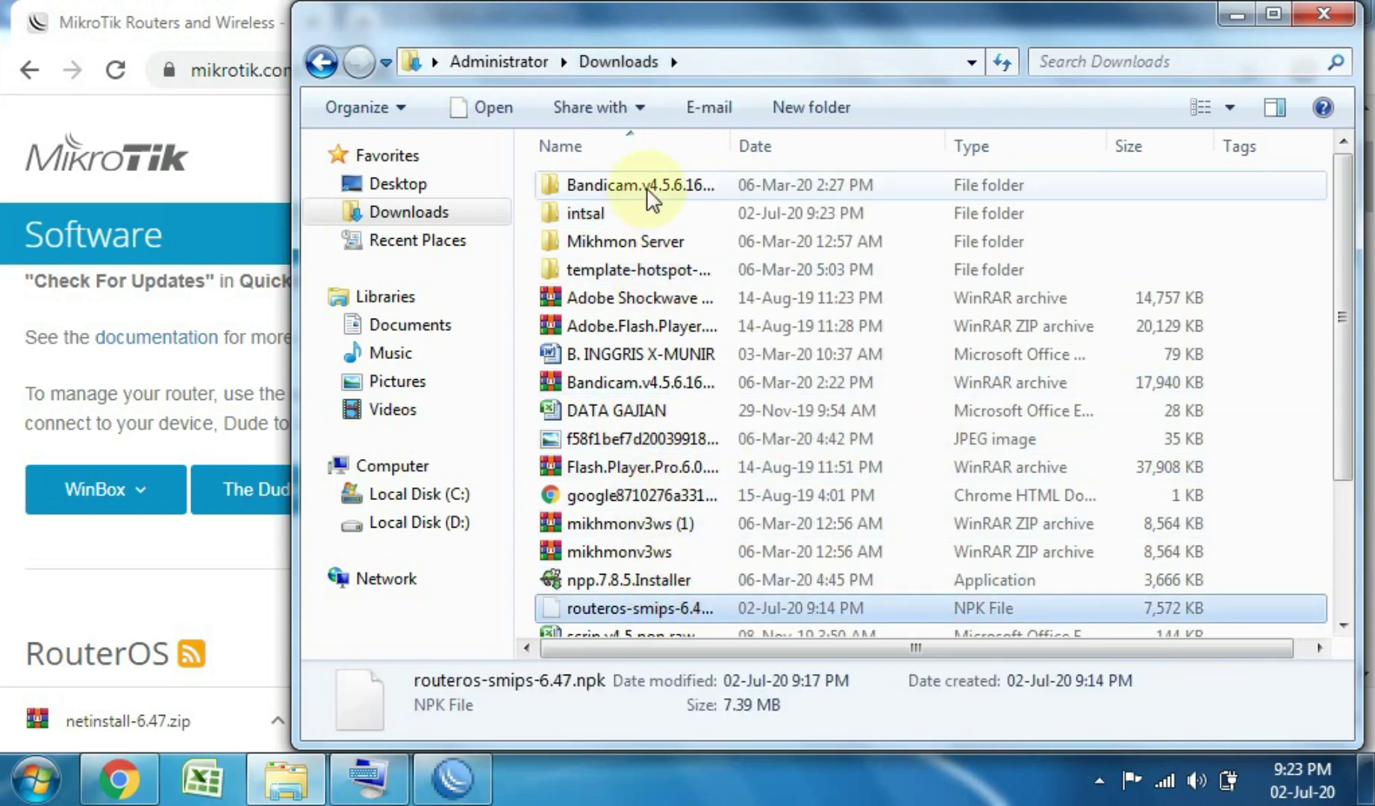
pyautogui.click(646, 213)
pyautogui.doubleClick(650, 214)
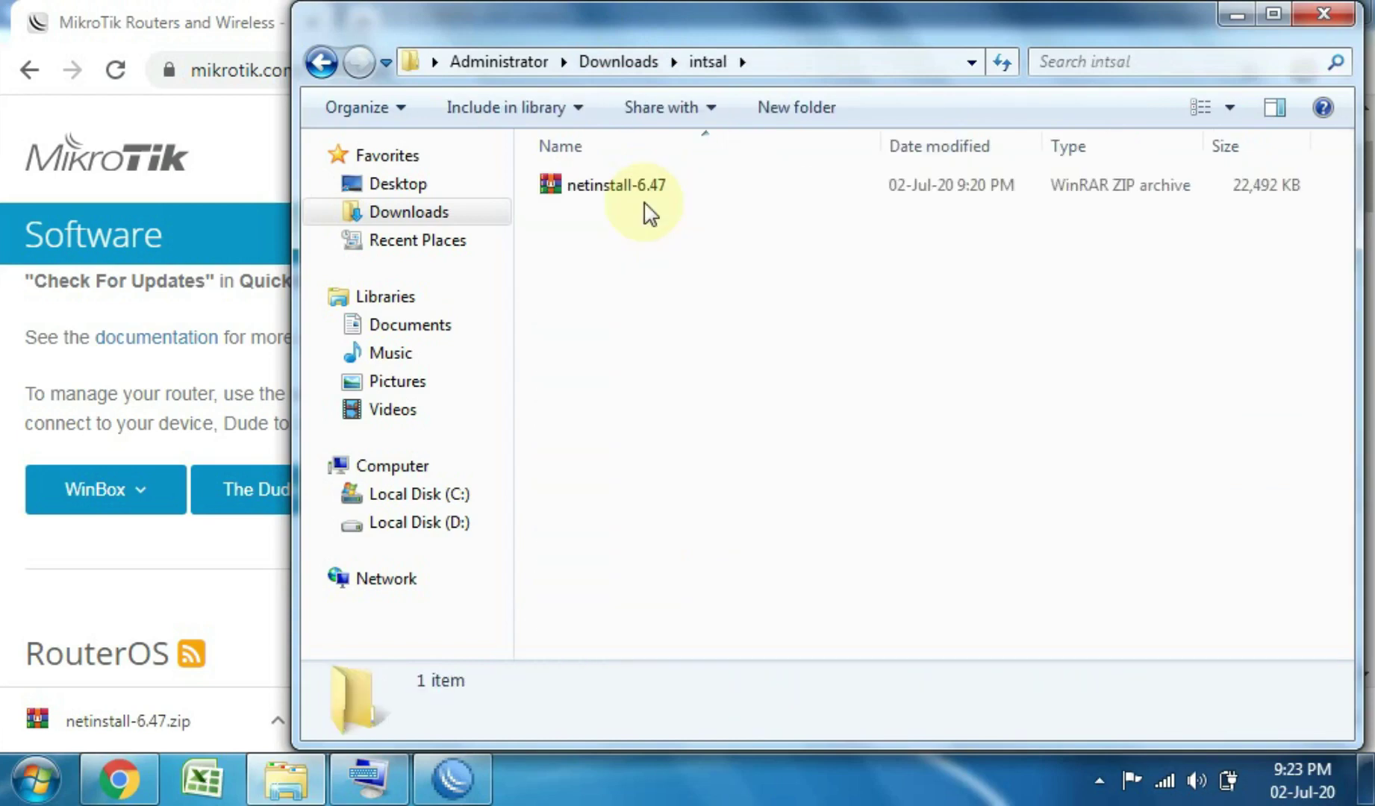
pyautogui.hotkey('ctrl', 'v')
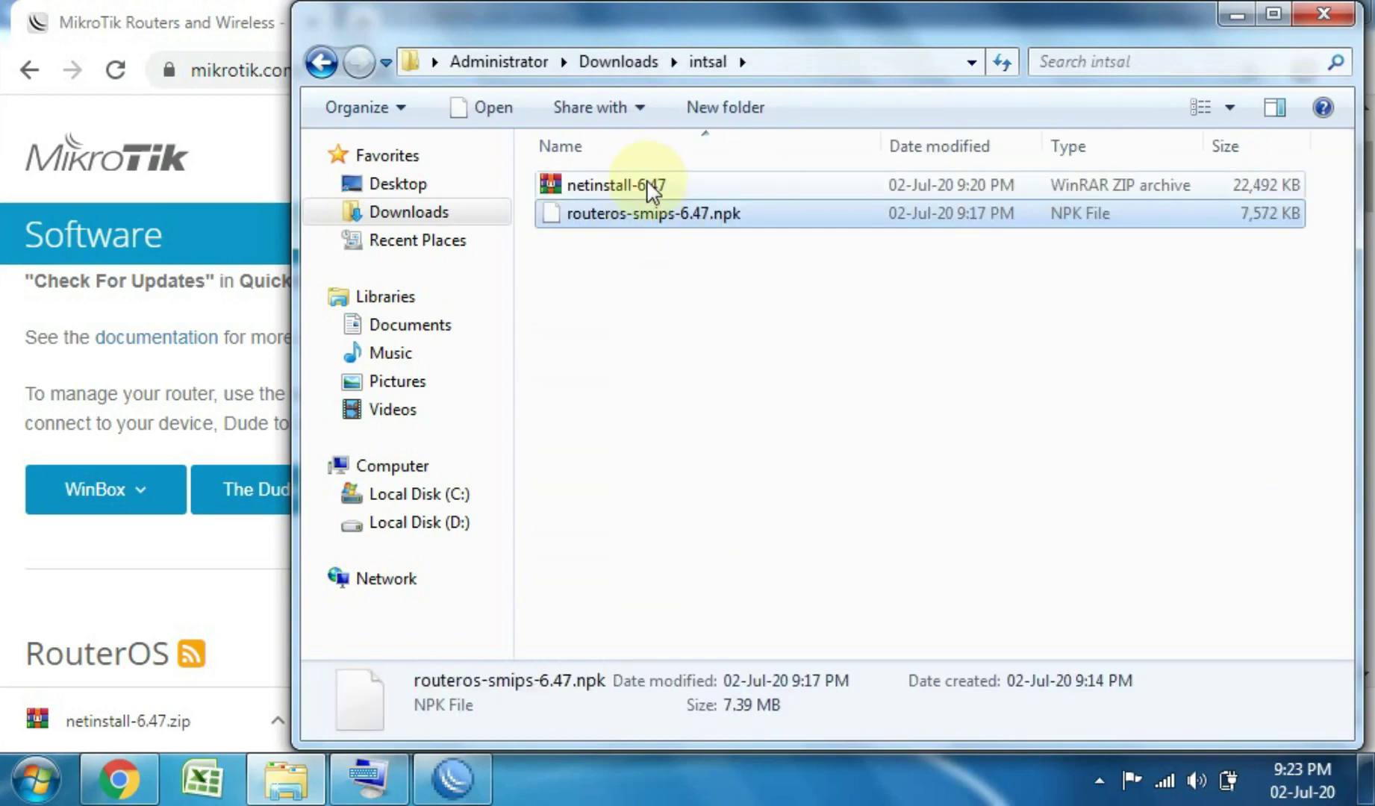
# Extract the netinstall-6.47 archive directly into the intsal folder and launch the extracted netinstall application.
pyautogui.click(648, 186)
pyautogui.rightClick(647, 181)
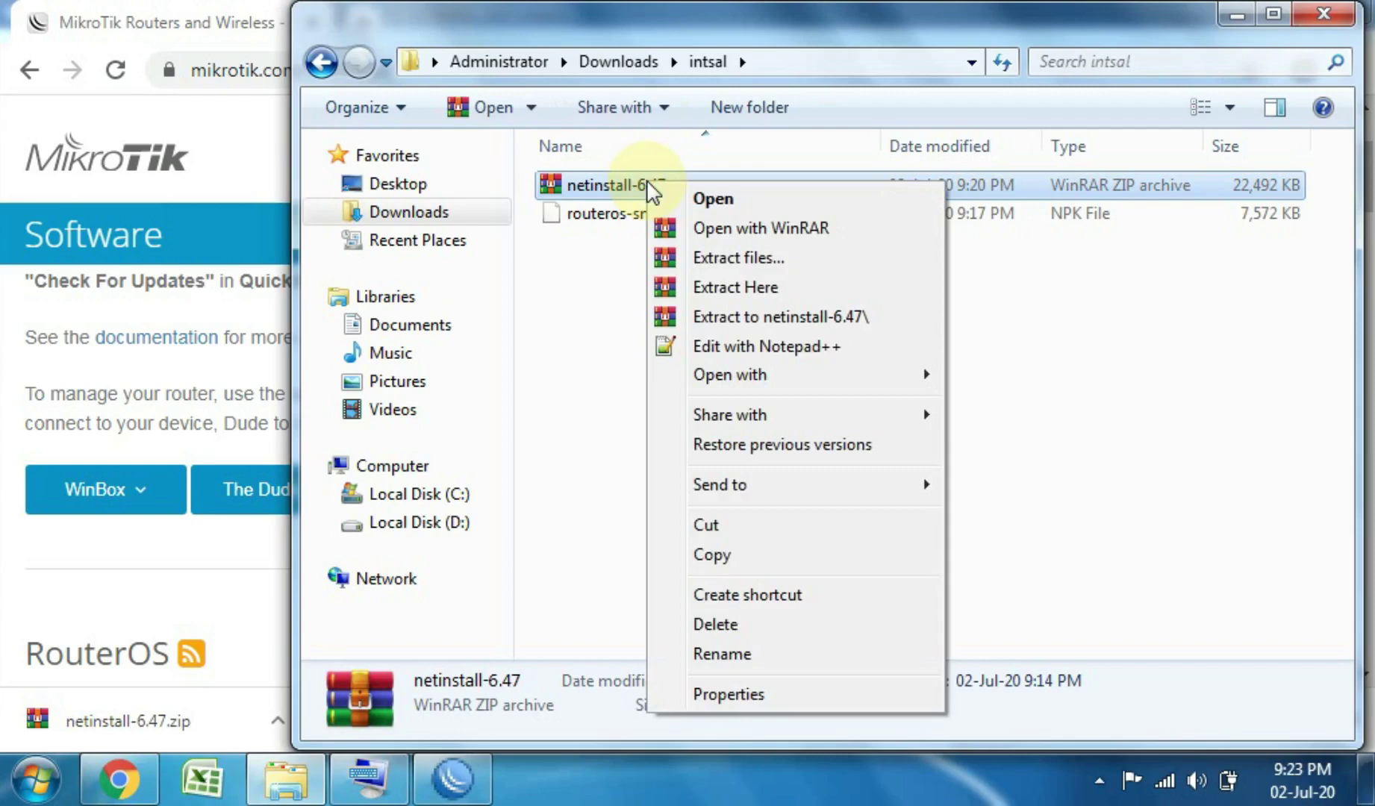
pyautogui.click(702, 290)
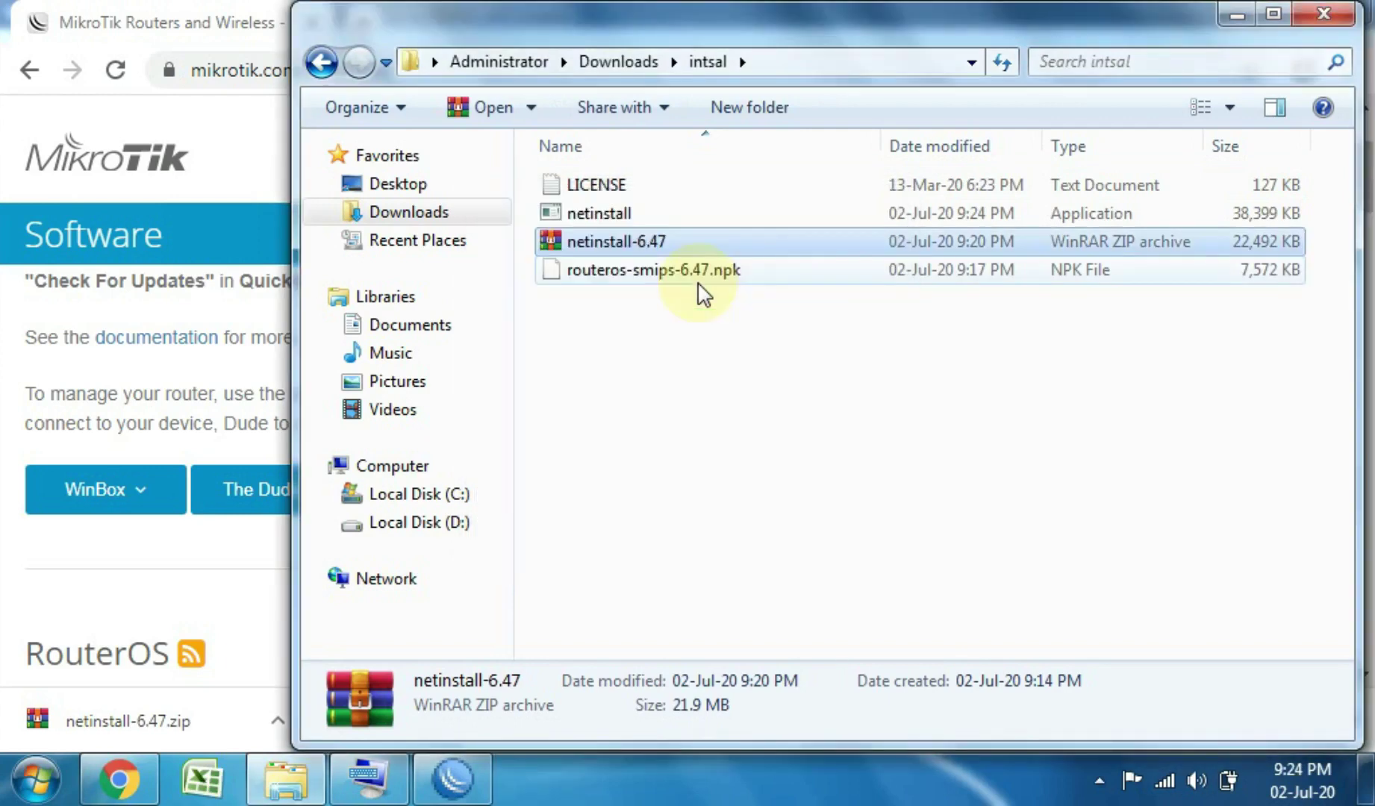
pyautogui.doubleClick(712, 222)
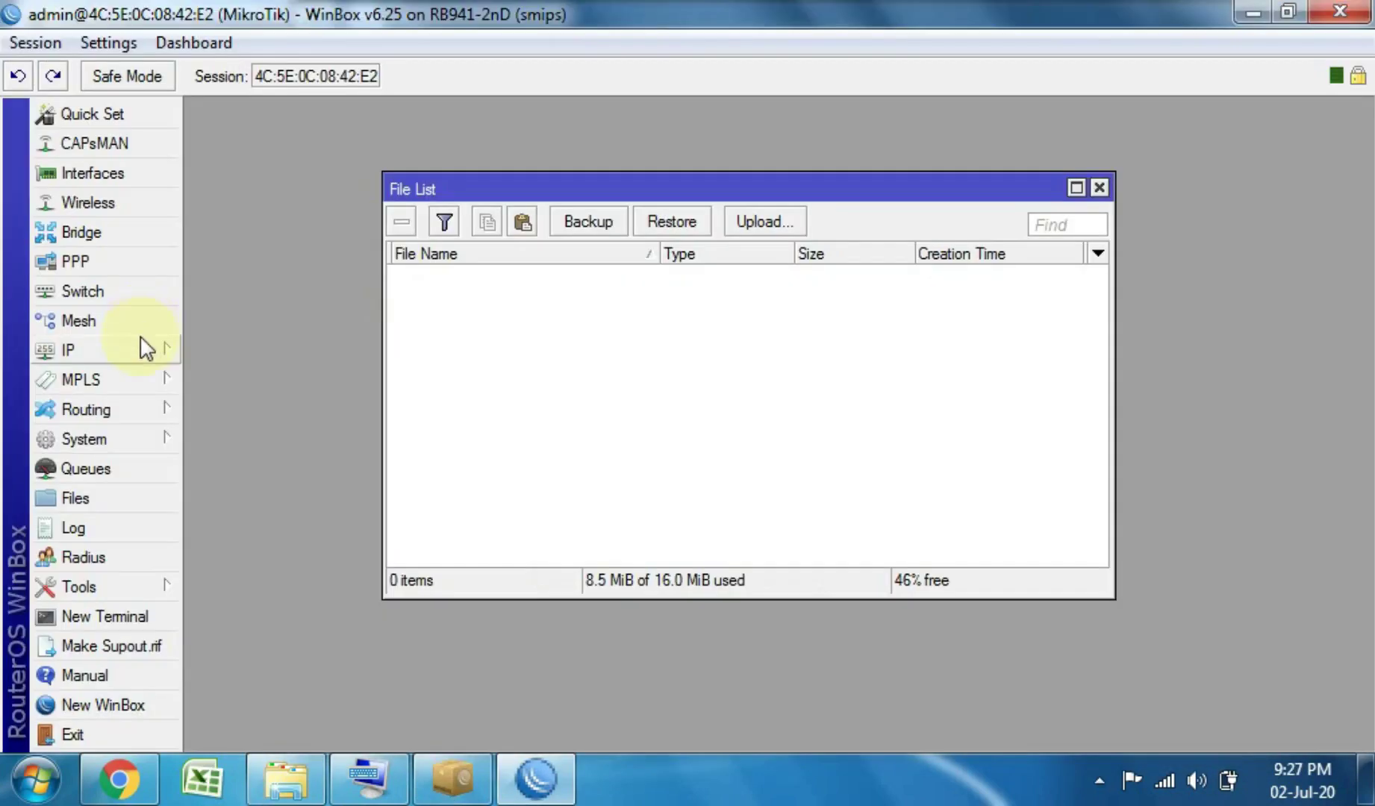
pyautogui.click(141, 351)
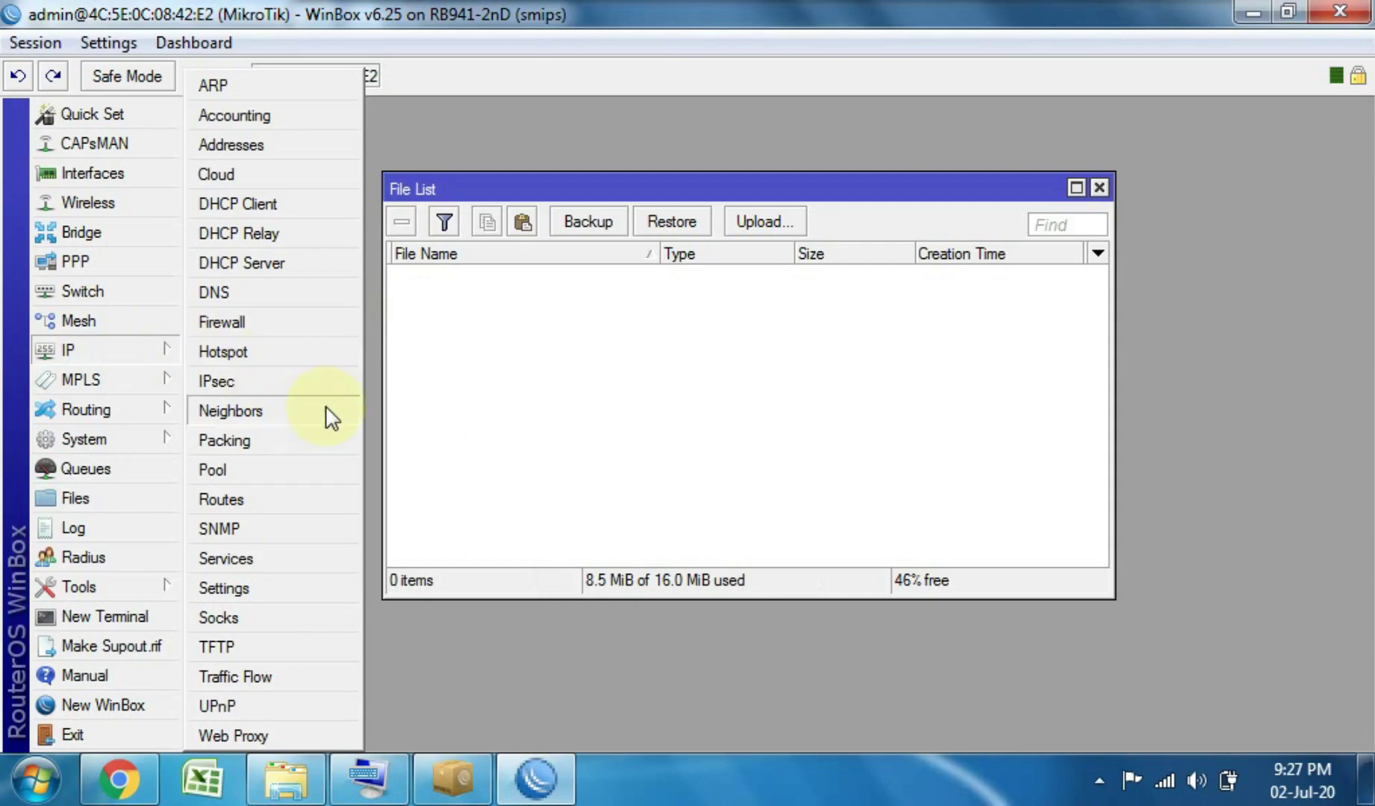
pyautogui.click(498, 512)
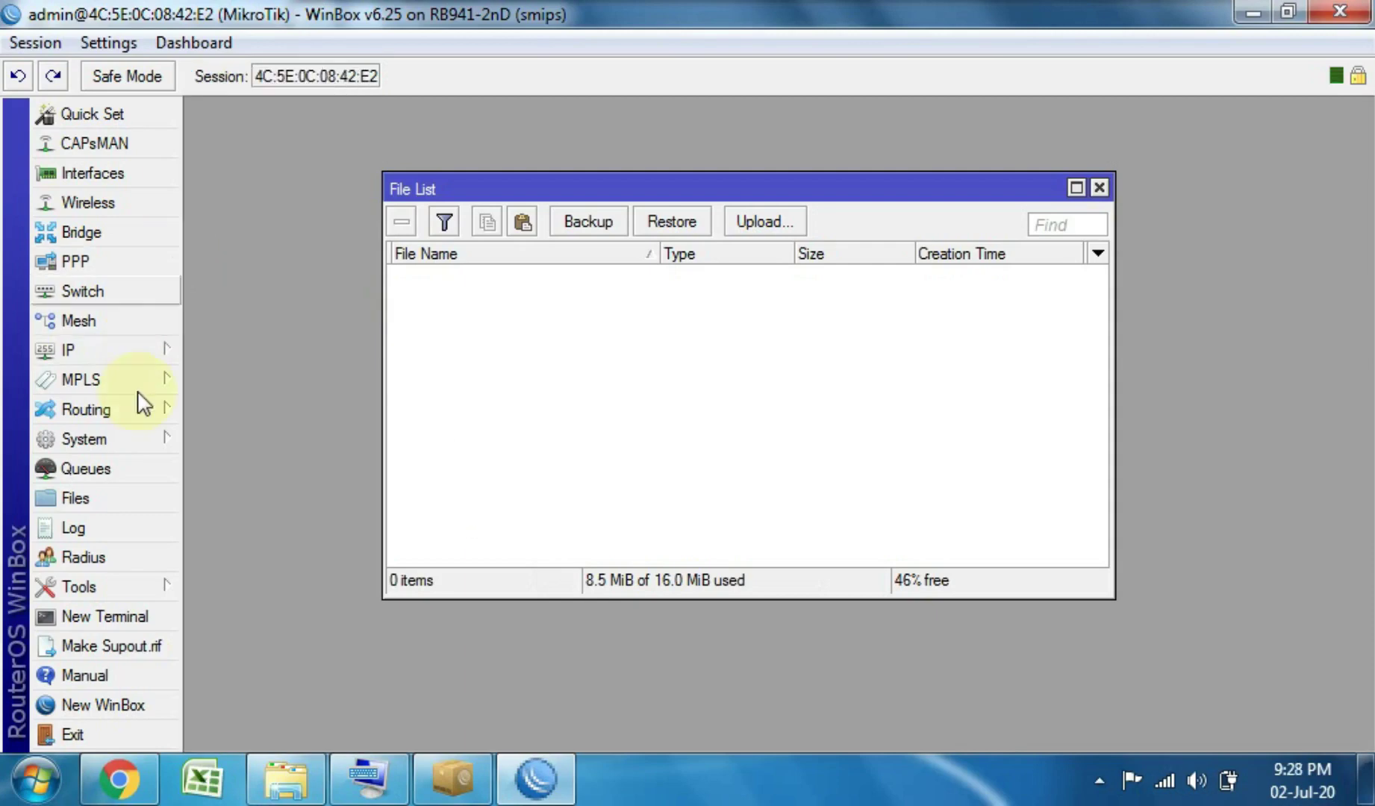
pyautogui.click(132, 357)
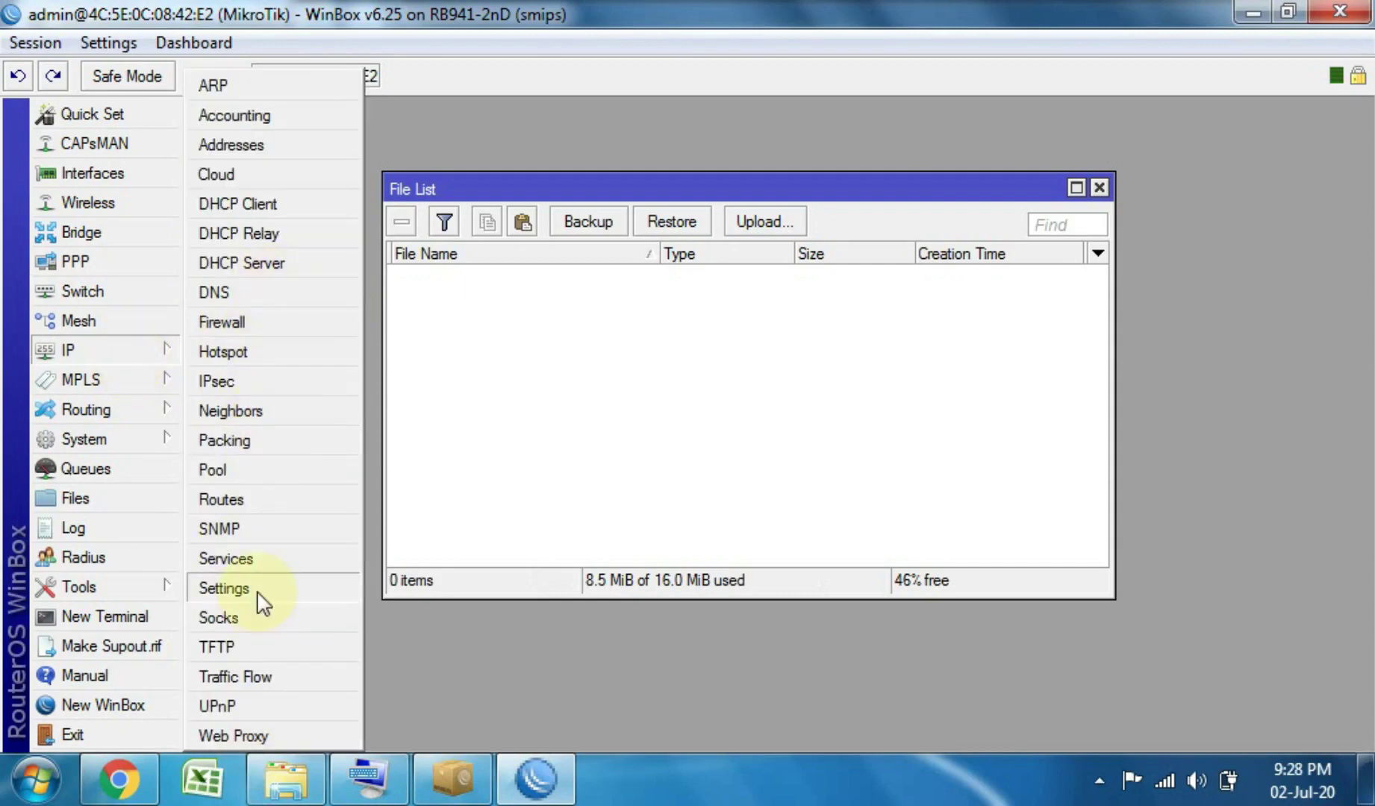
# Reset the router's configuration with Keep User Configuration and No Default Configuration enabled, and close the File List.
pyautogui.click(178, 442)
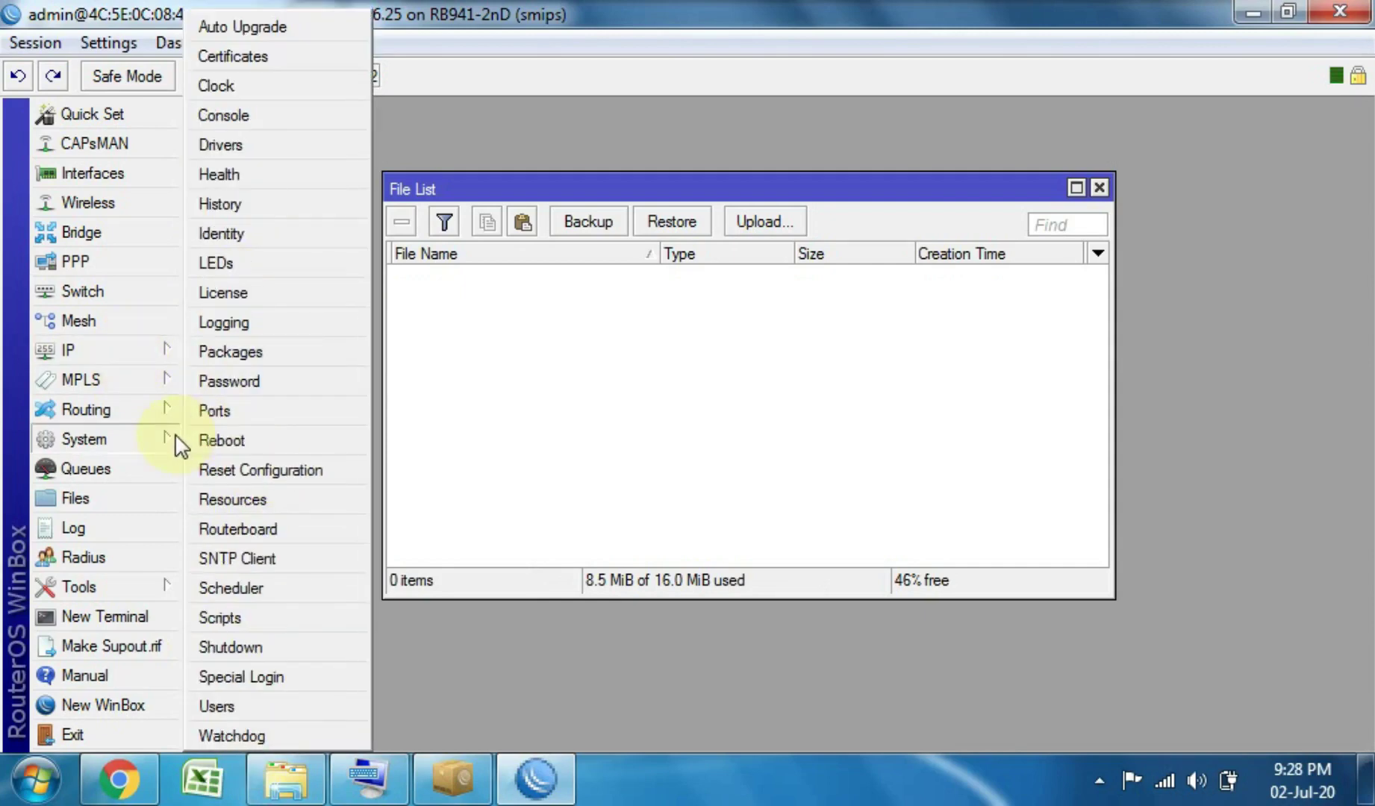
pyautogui.click(265, 470)
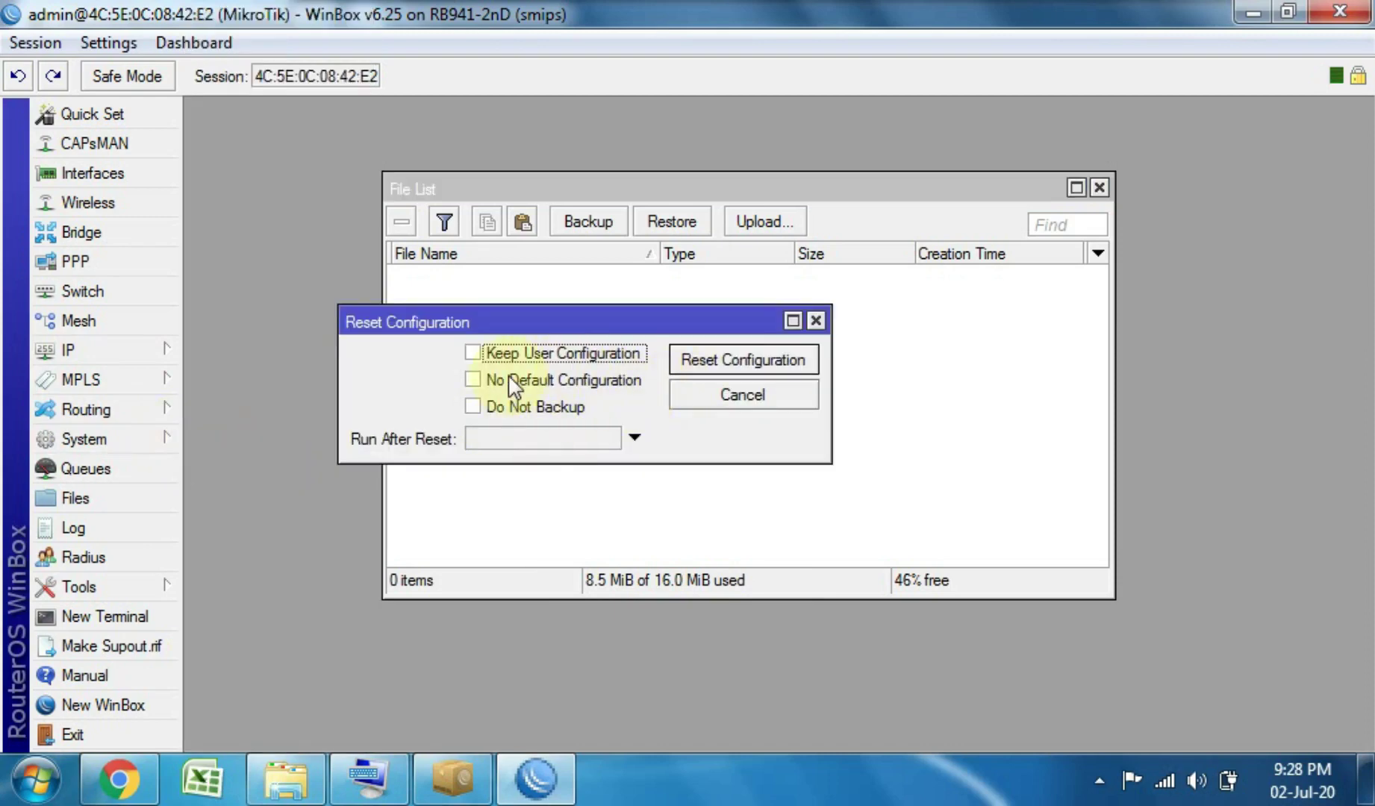
pyautogui.click(473, 353)
pyautogui.click(473, 381)
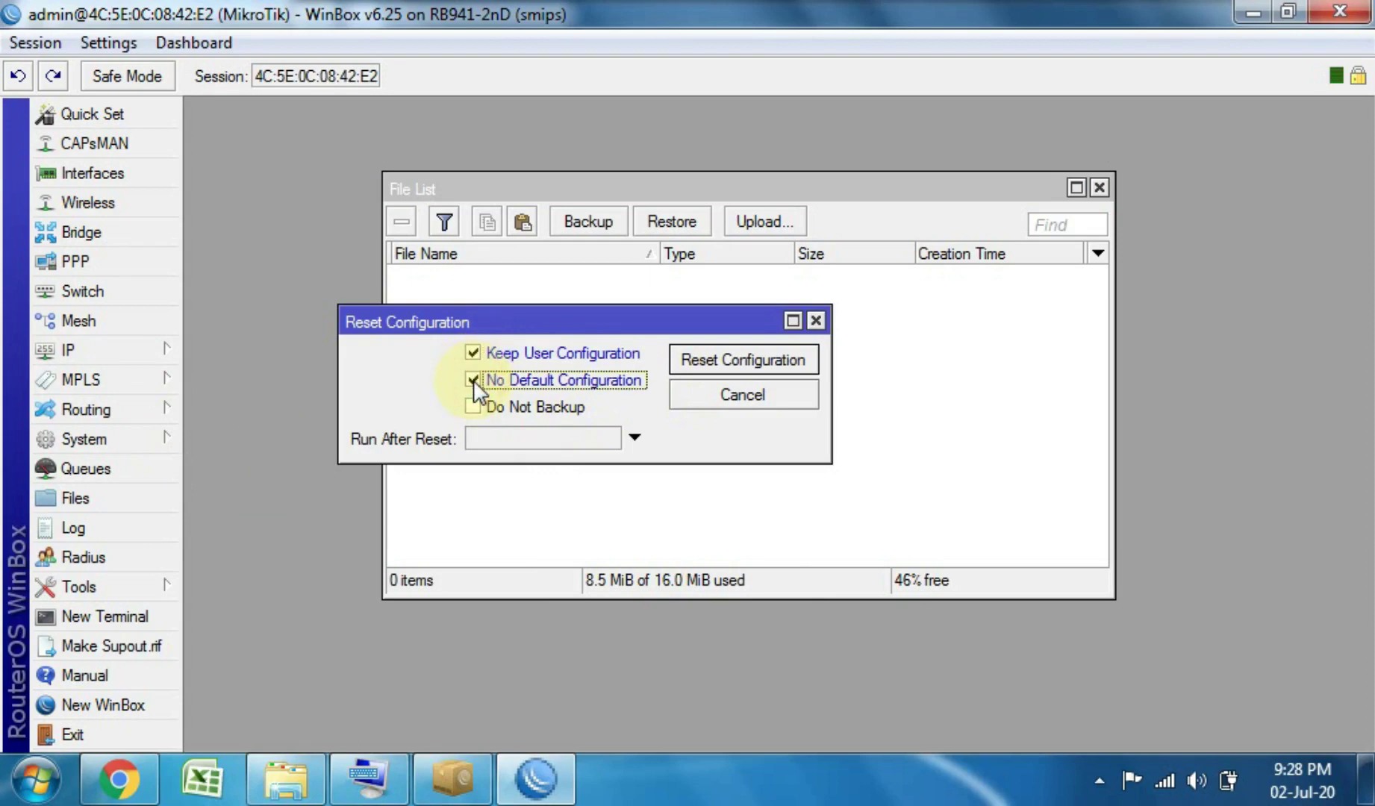
pyautogui.click(780, 360)
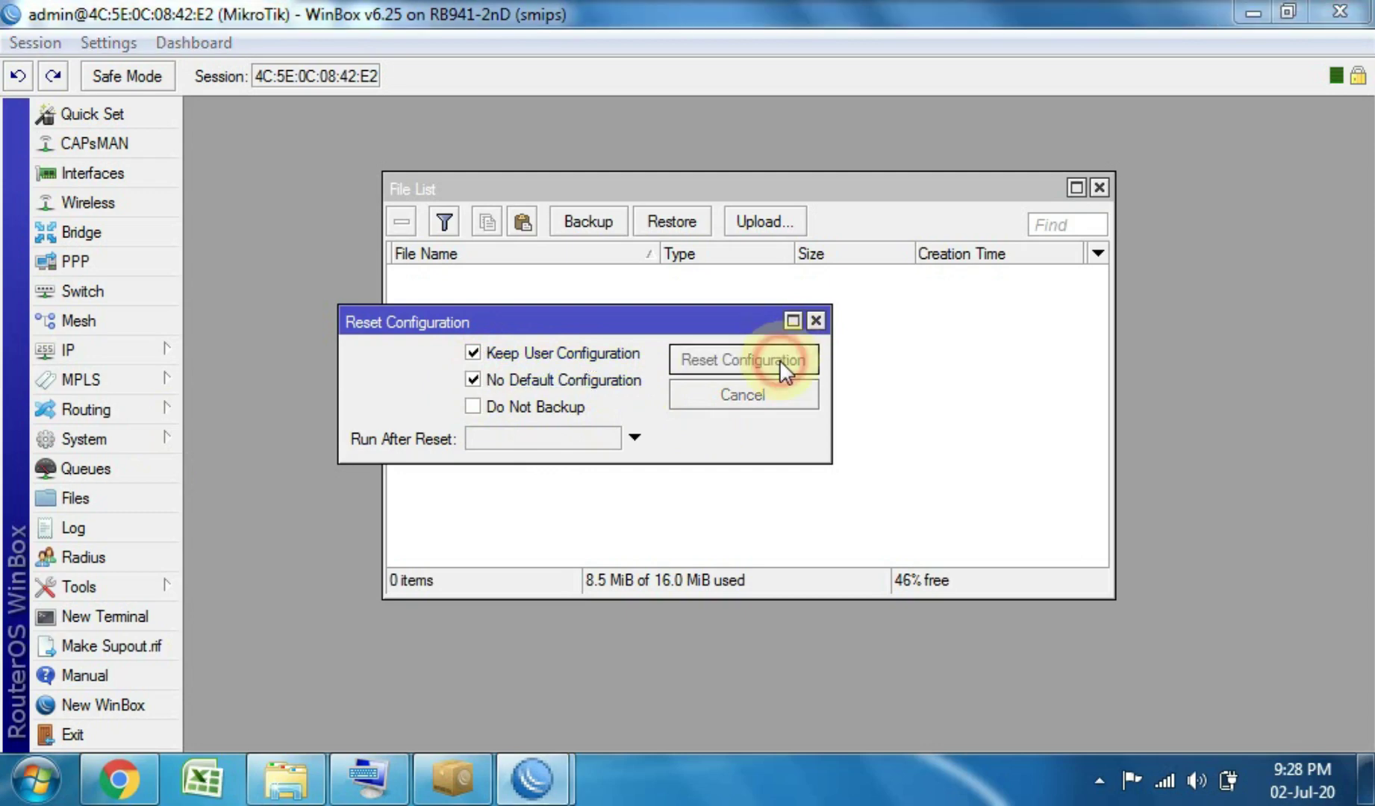
pyautogui.click(756, 415)
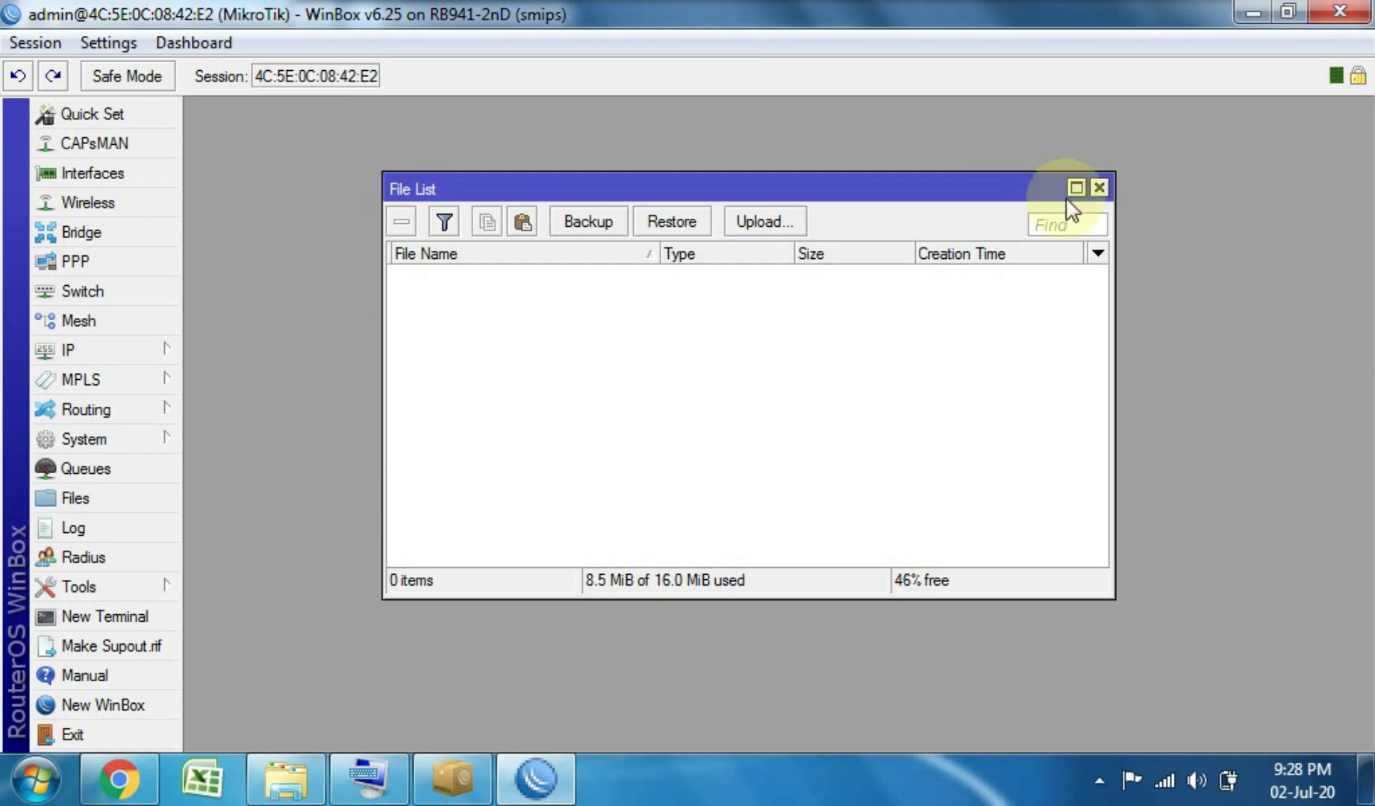
pyautogui.click(1096, 186)
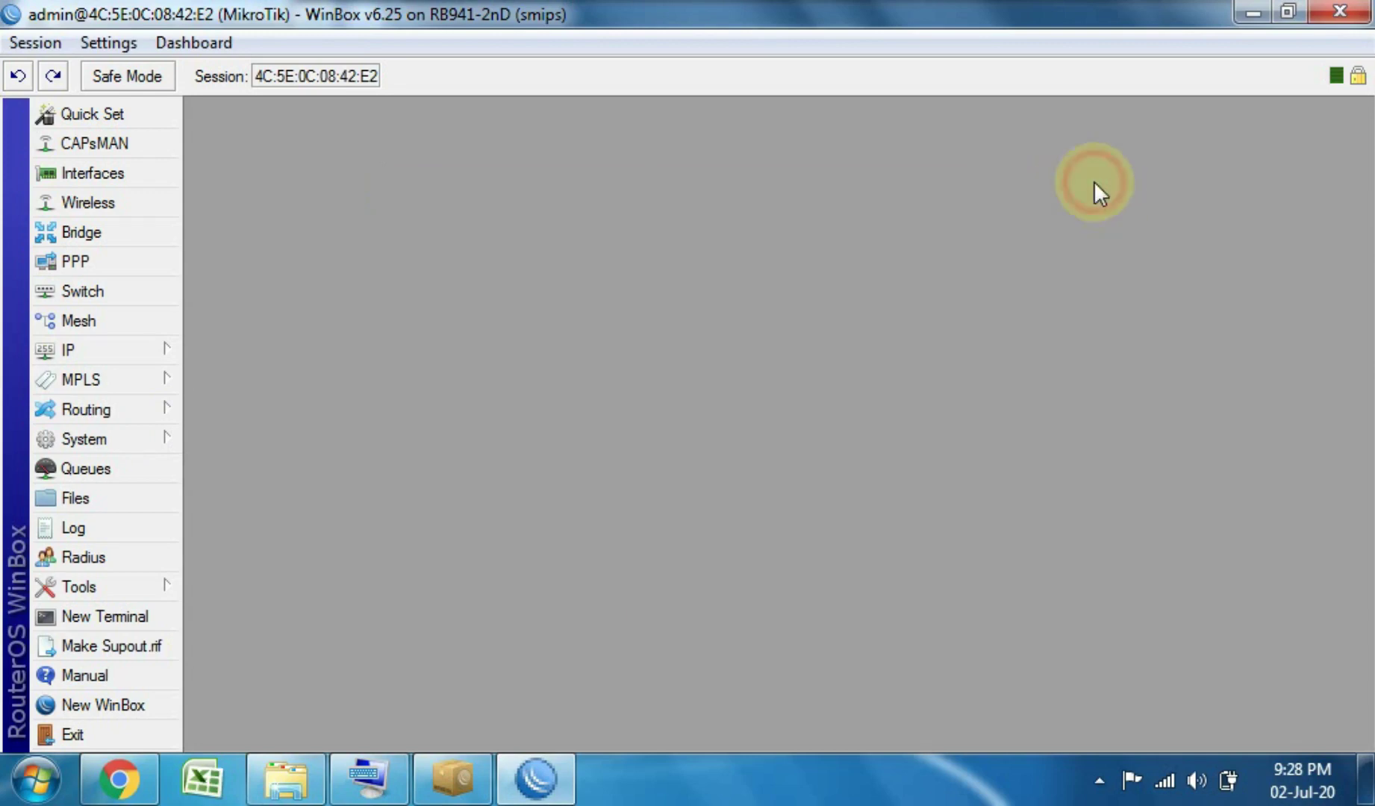
# Close the router's WinBox session, cancel the reconnection attempt, and minimize WinBox.
pyautogui.click(1340, 12)
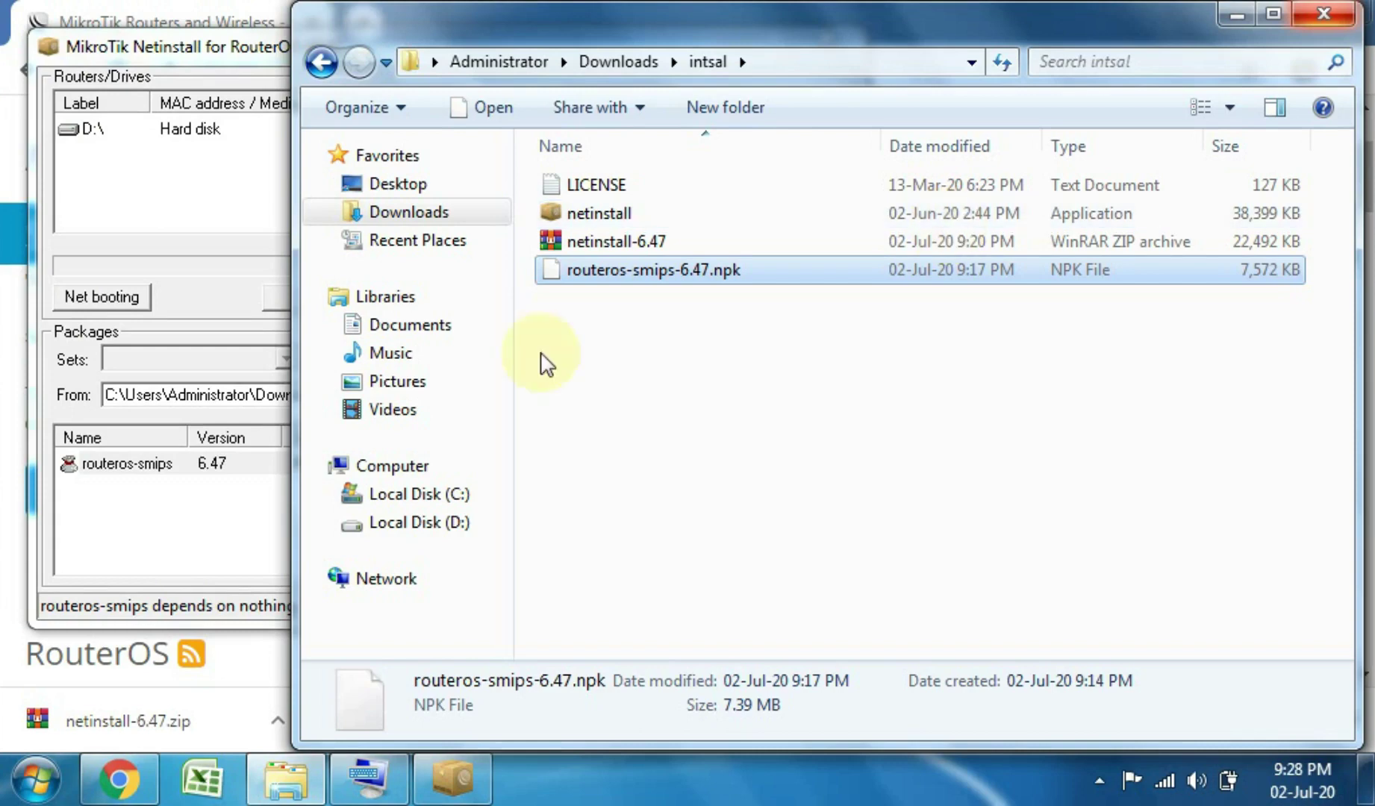
pyautogui.click(184, 463)
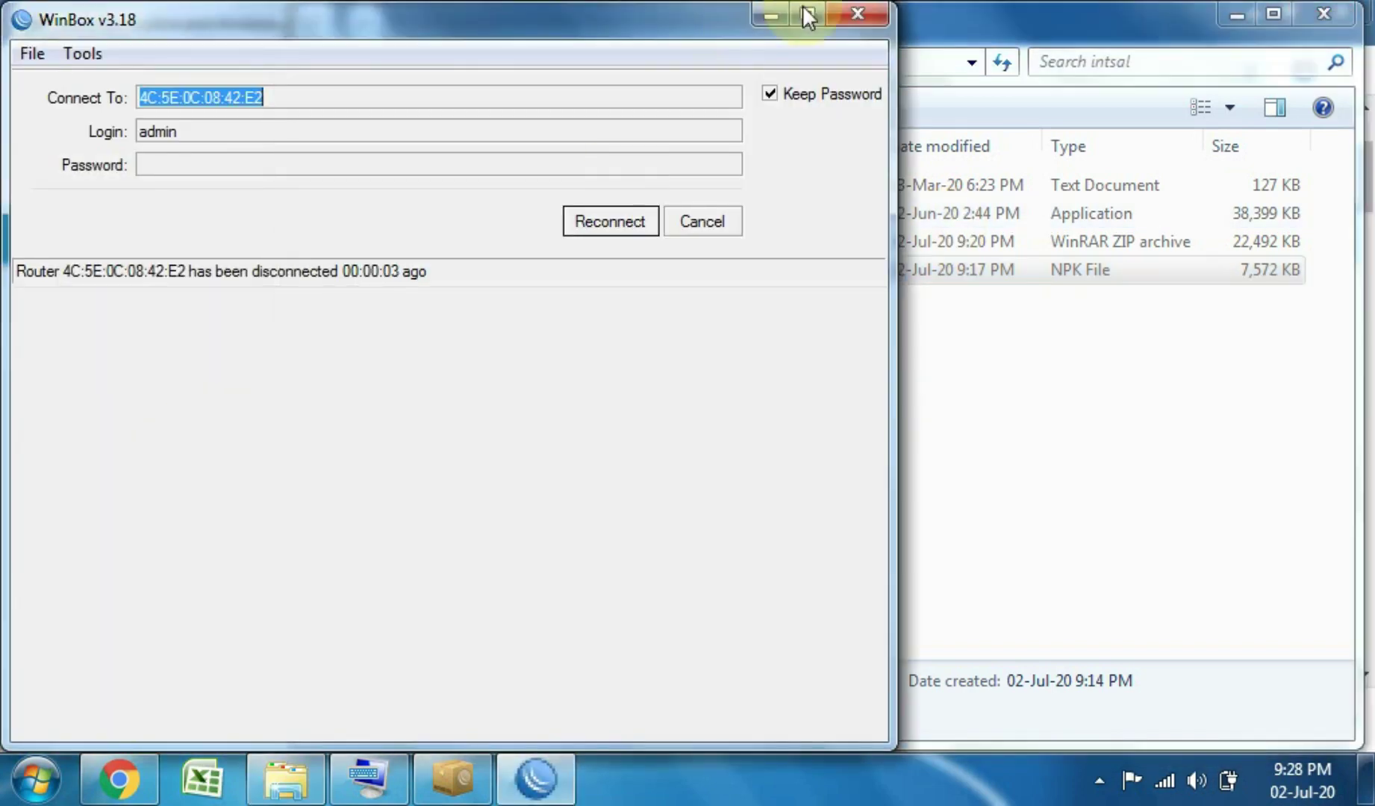
pyautogui.click(708, 231)
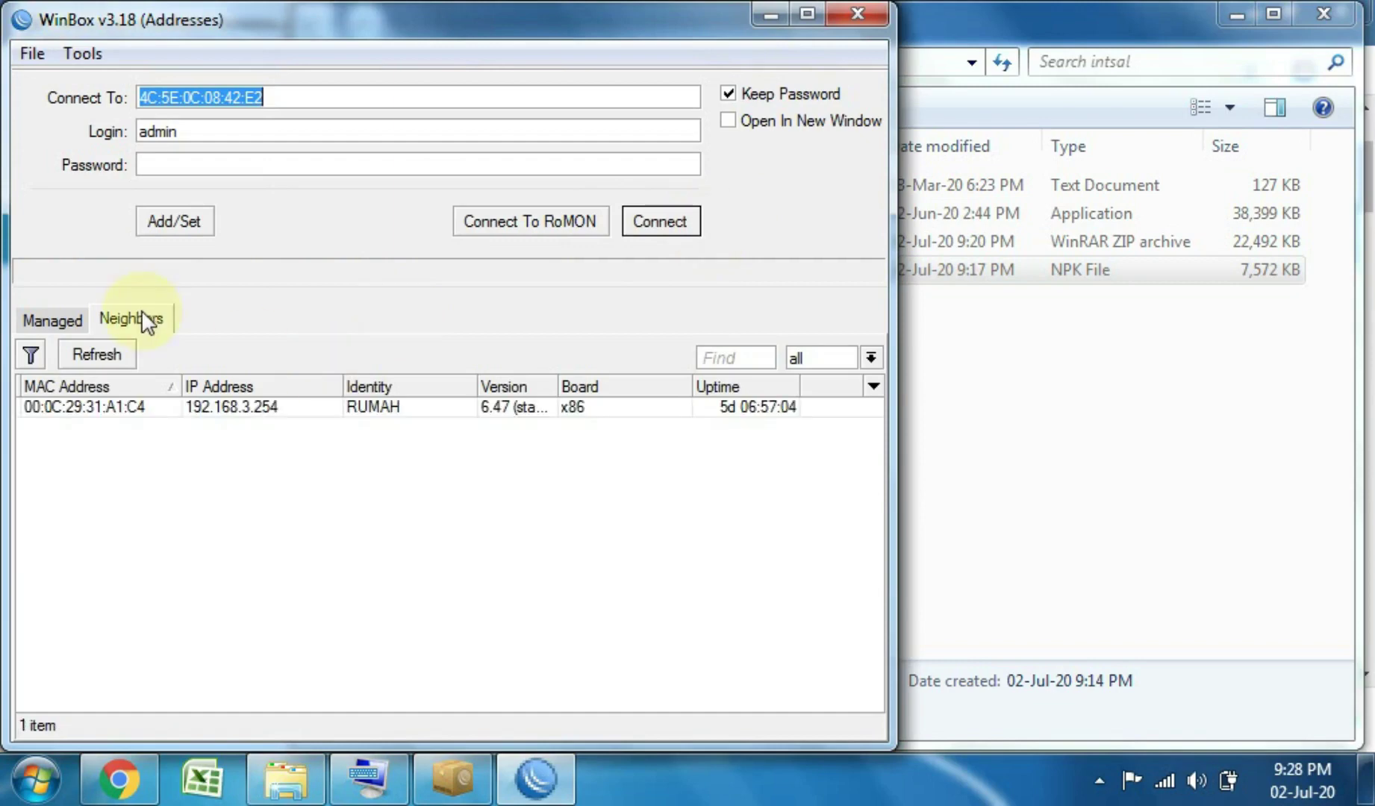
pyautogui.click(771, 15)
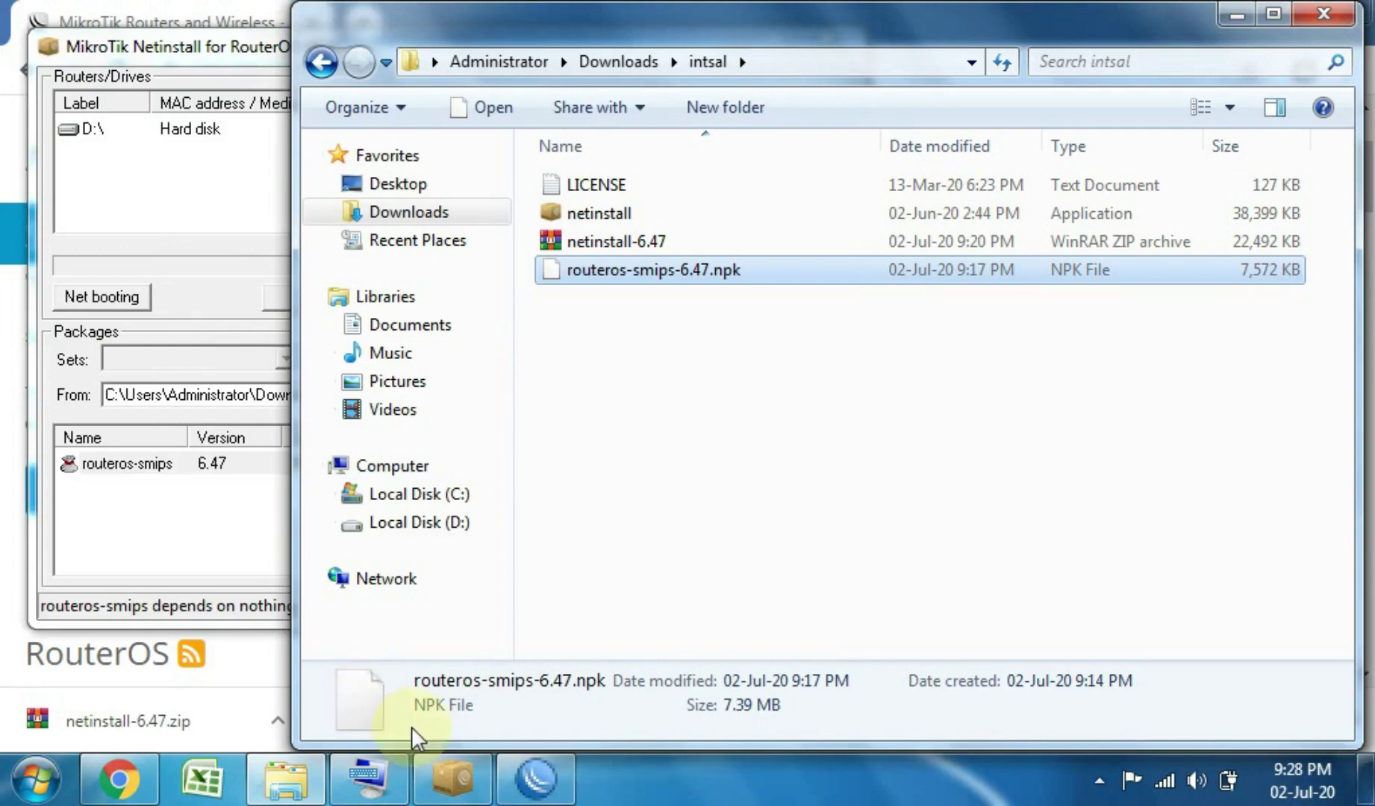
# Bring WinBox back and check its Managed and Neighbors lists for the reset router.
pyautogui.click(535, 782)
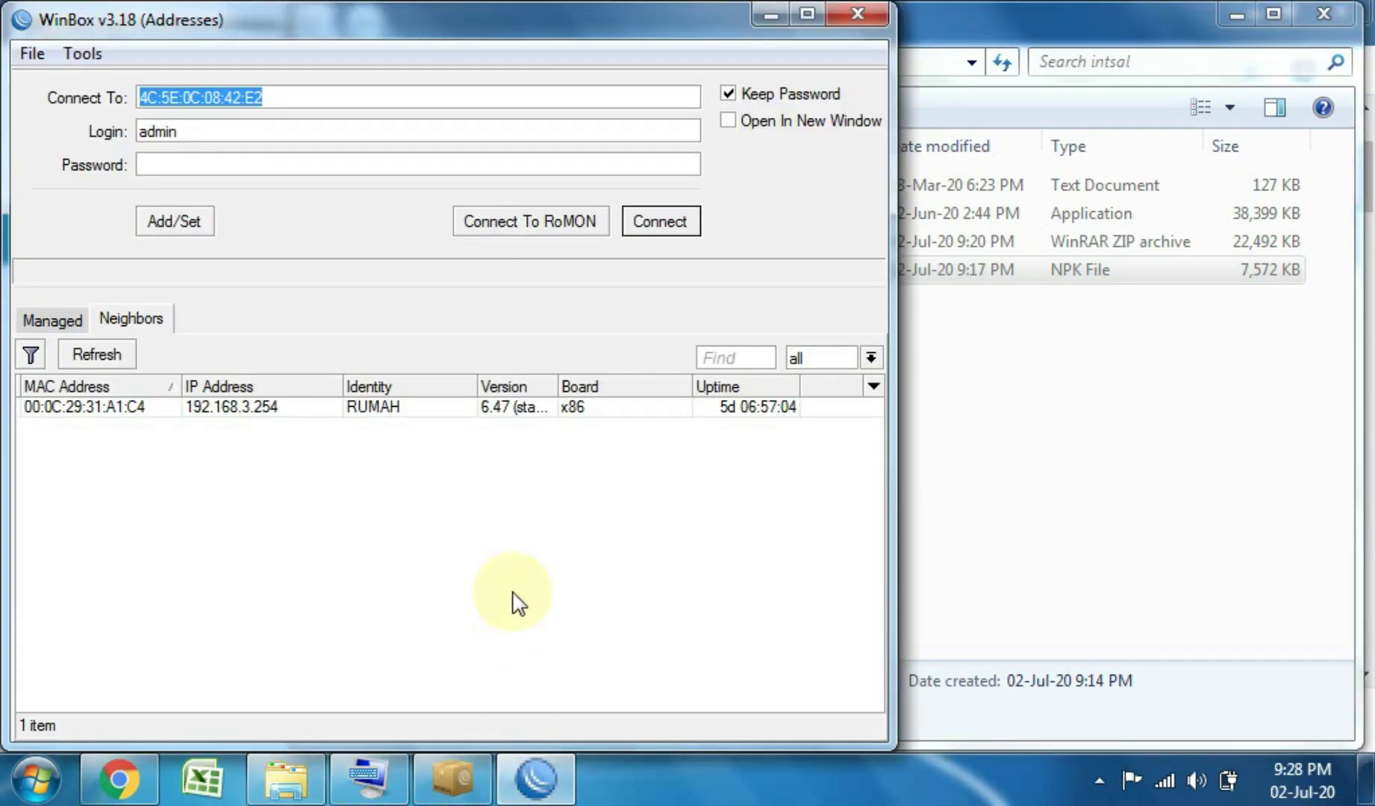
pyautogui.click(53, 317)
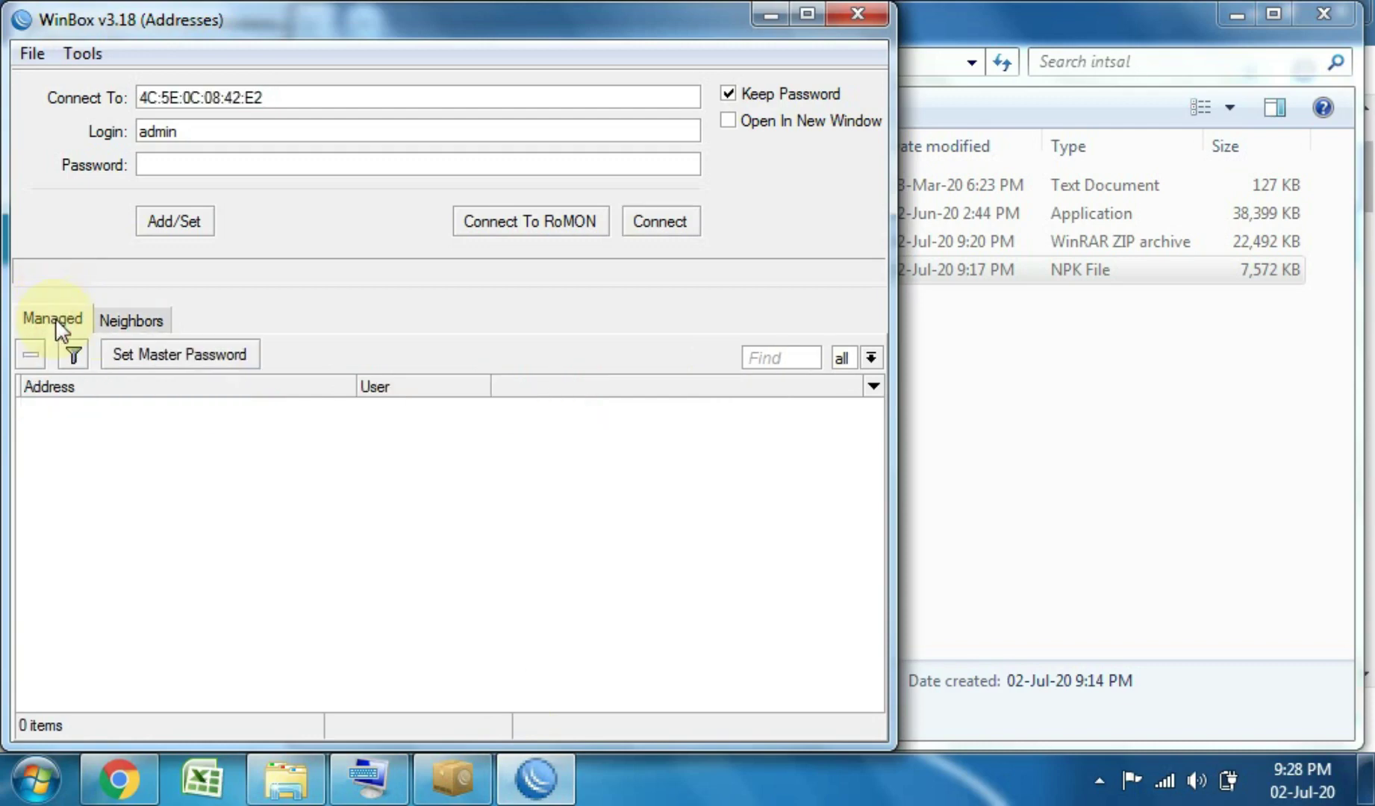
pyautogui.click(129, 321)
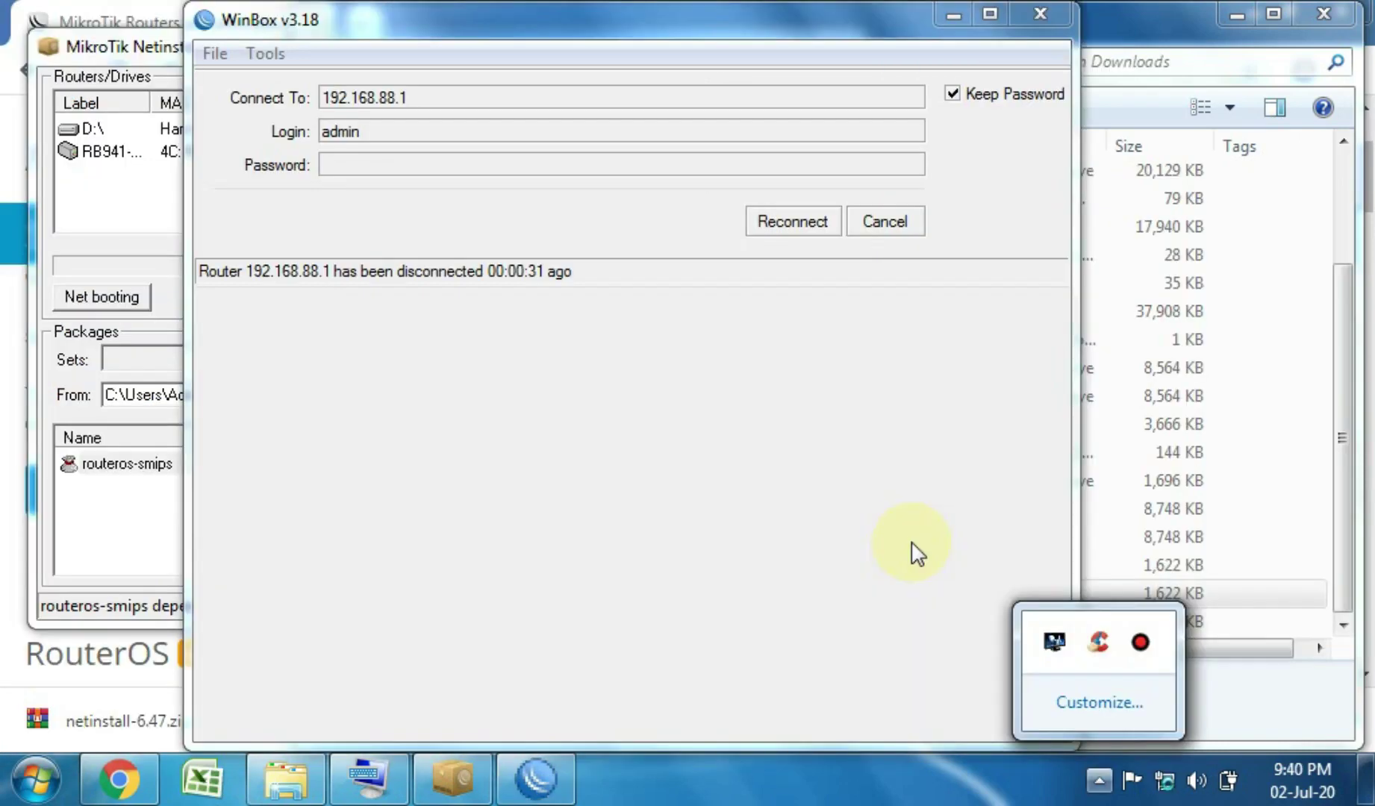
# Cancel the reconnection to 192.168.88.1 and look for the router in the Managed and Neighbors lists.
pyautogui.click(736, 477)
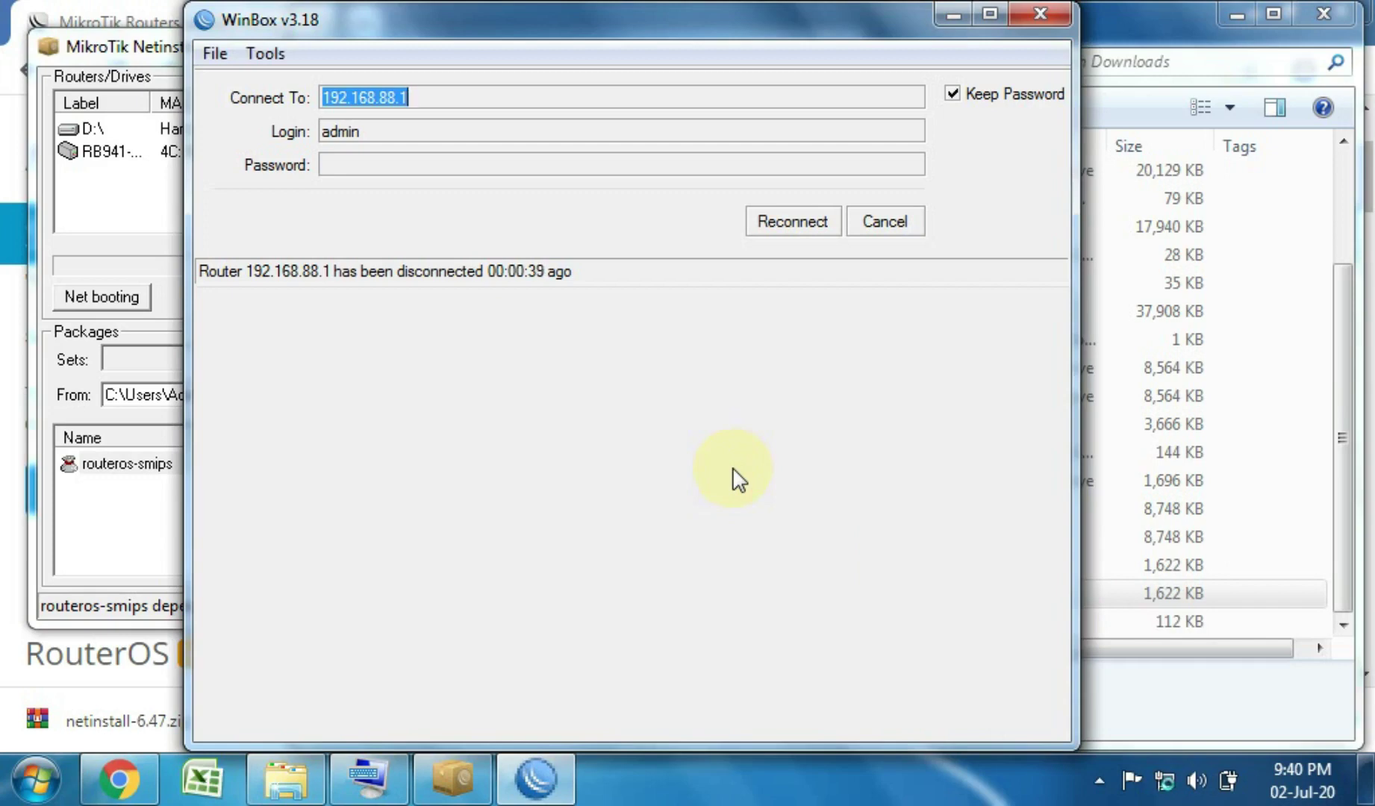
pyautogui.click(894, 222)
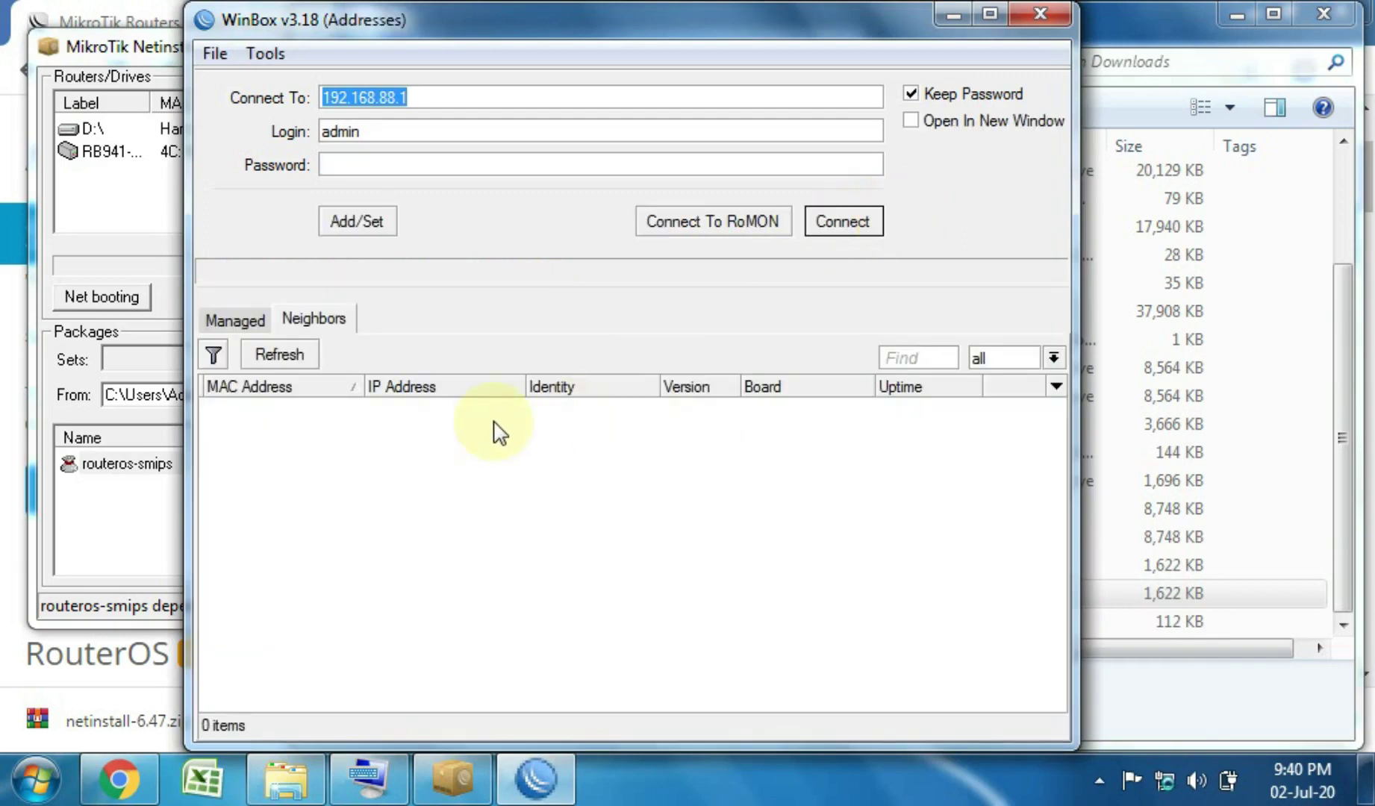
pyautogui.click(237, 319)
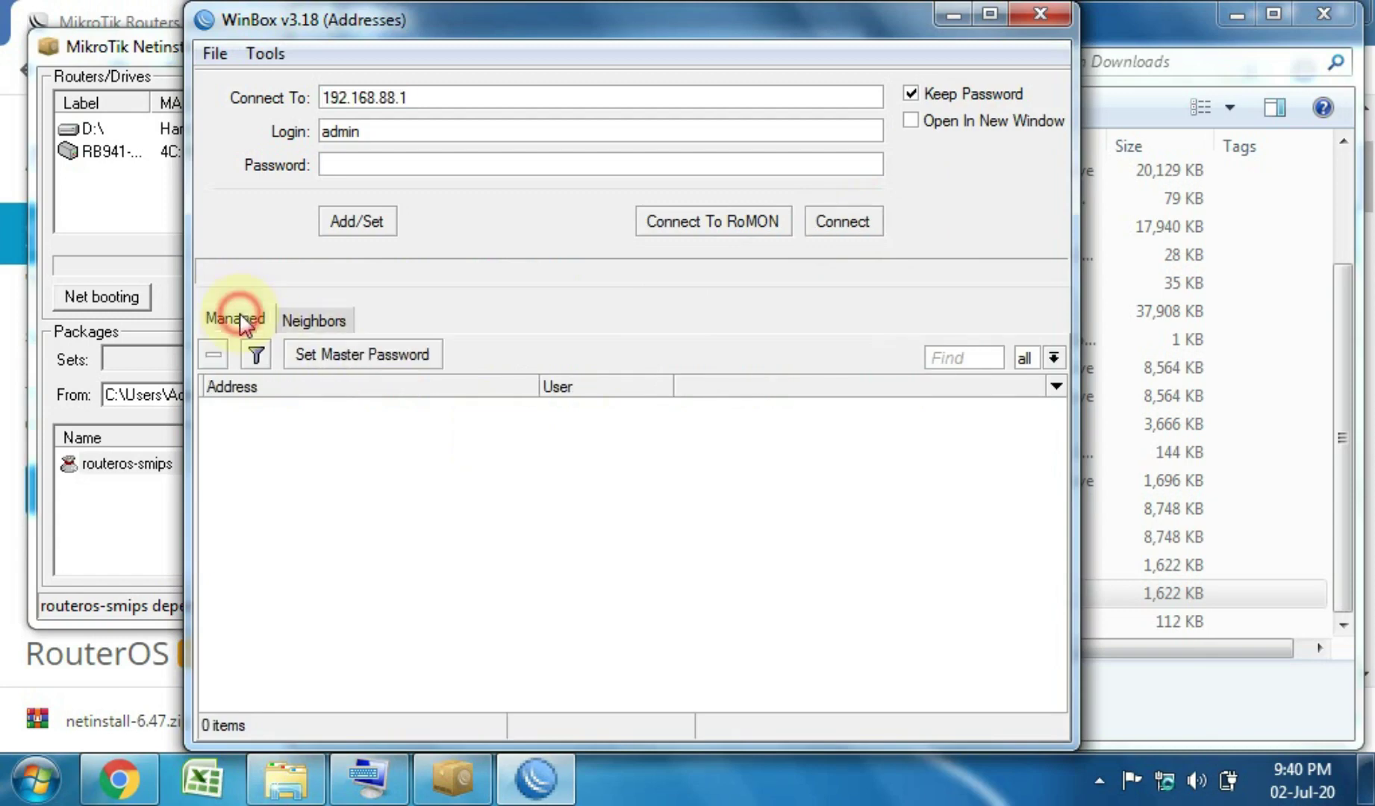
pyautogui.click(308, 319)
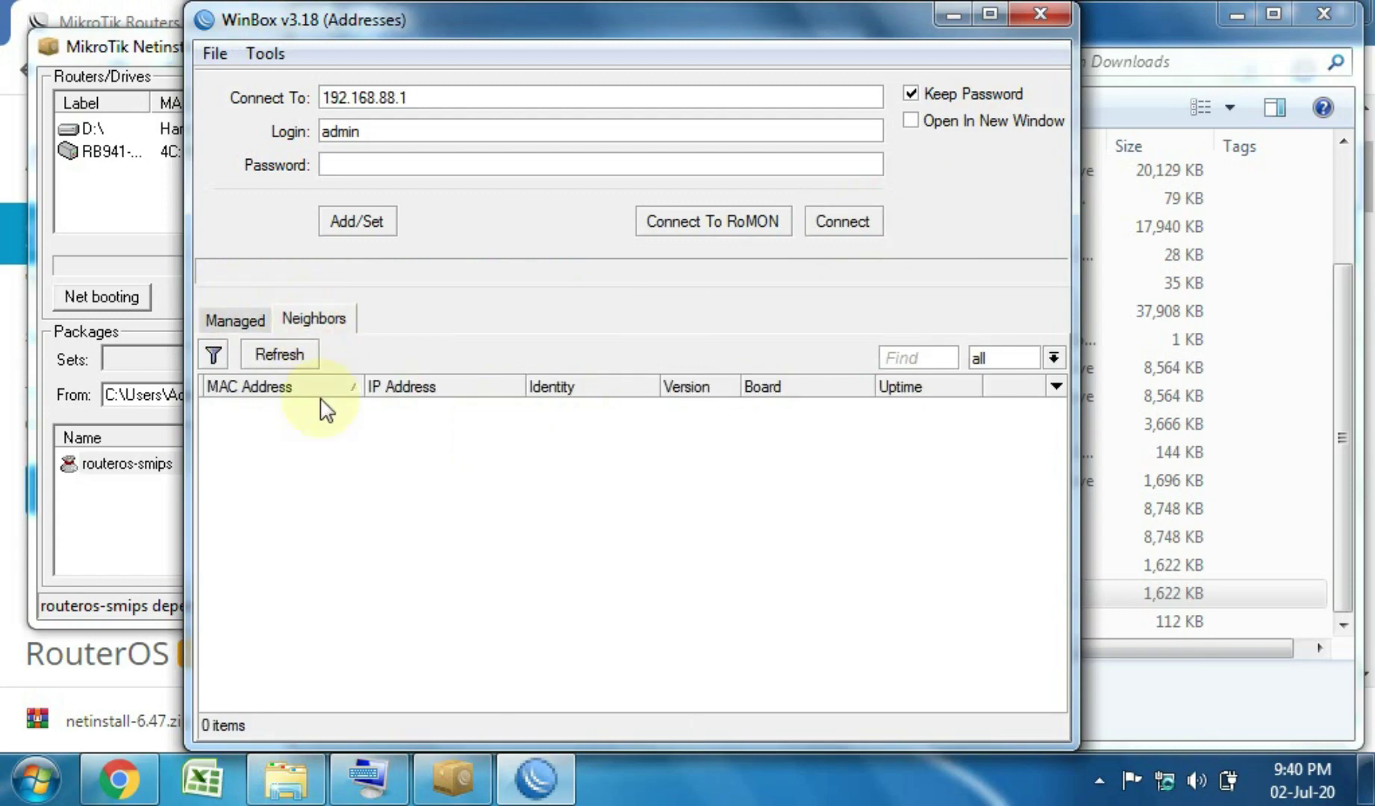
# Switch to Netinstall, select the RB941 router, and review the network booting settings without changing them.
pyautogui.click(112, 148)
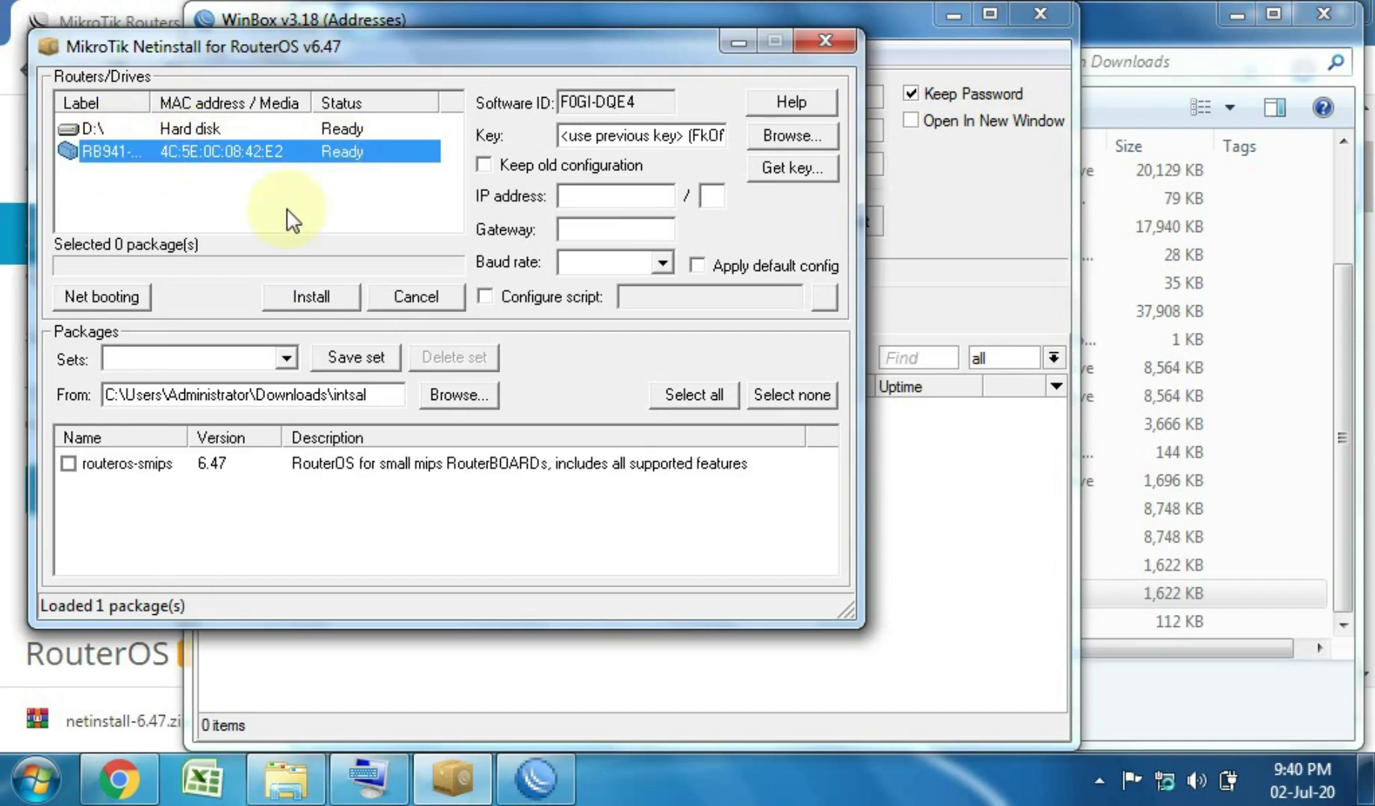
pyautogui.click(127, 299)
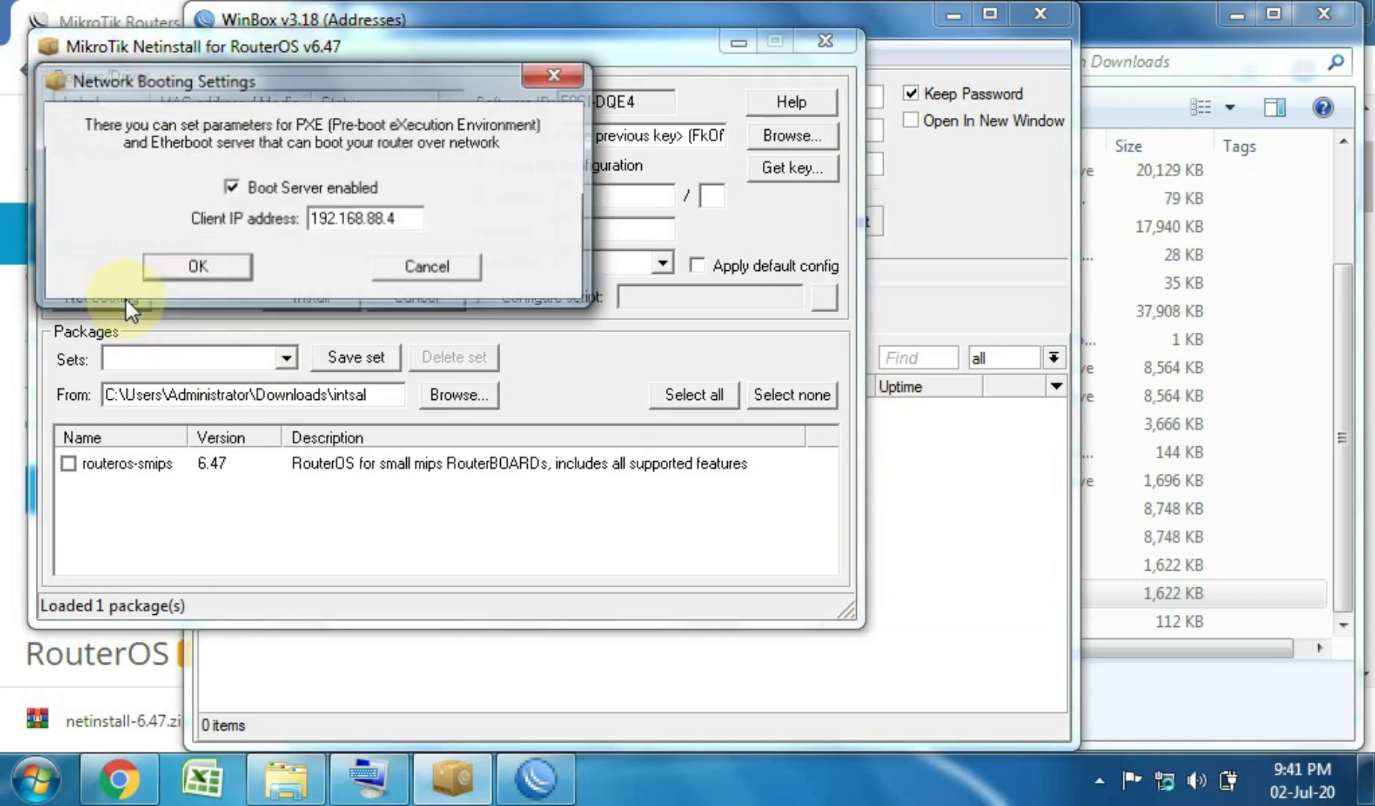
pyautogui.click(556, 74)
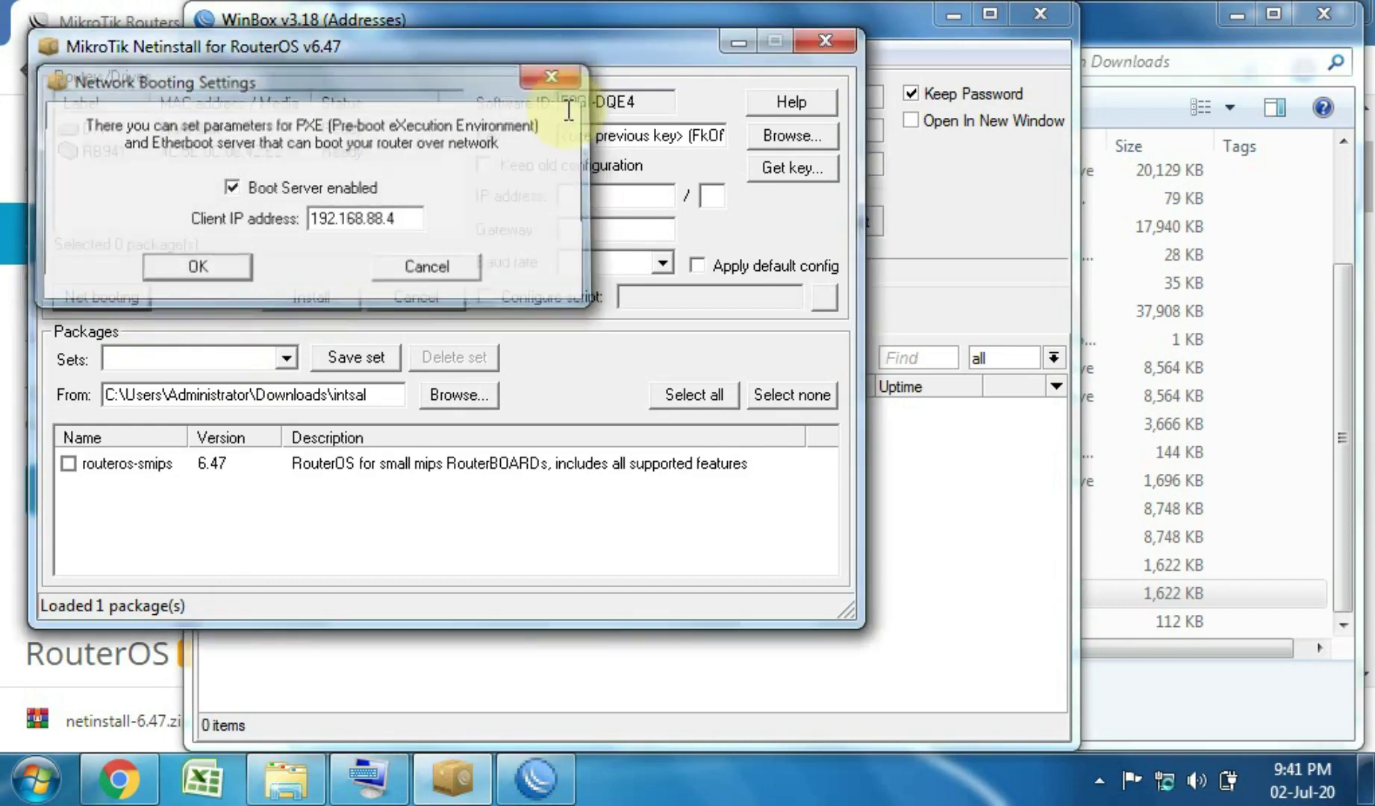
# Return to WinBox and recheck the Managed and Neighbors lists for the router.
pyautogui.click(526, 791)
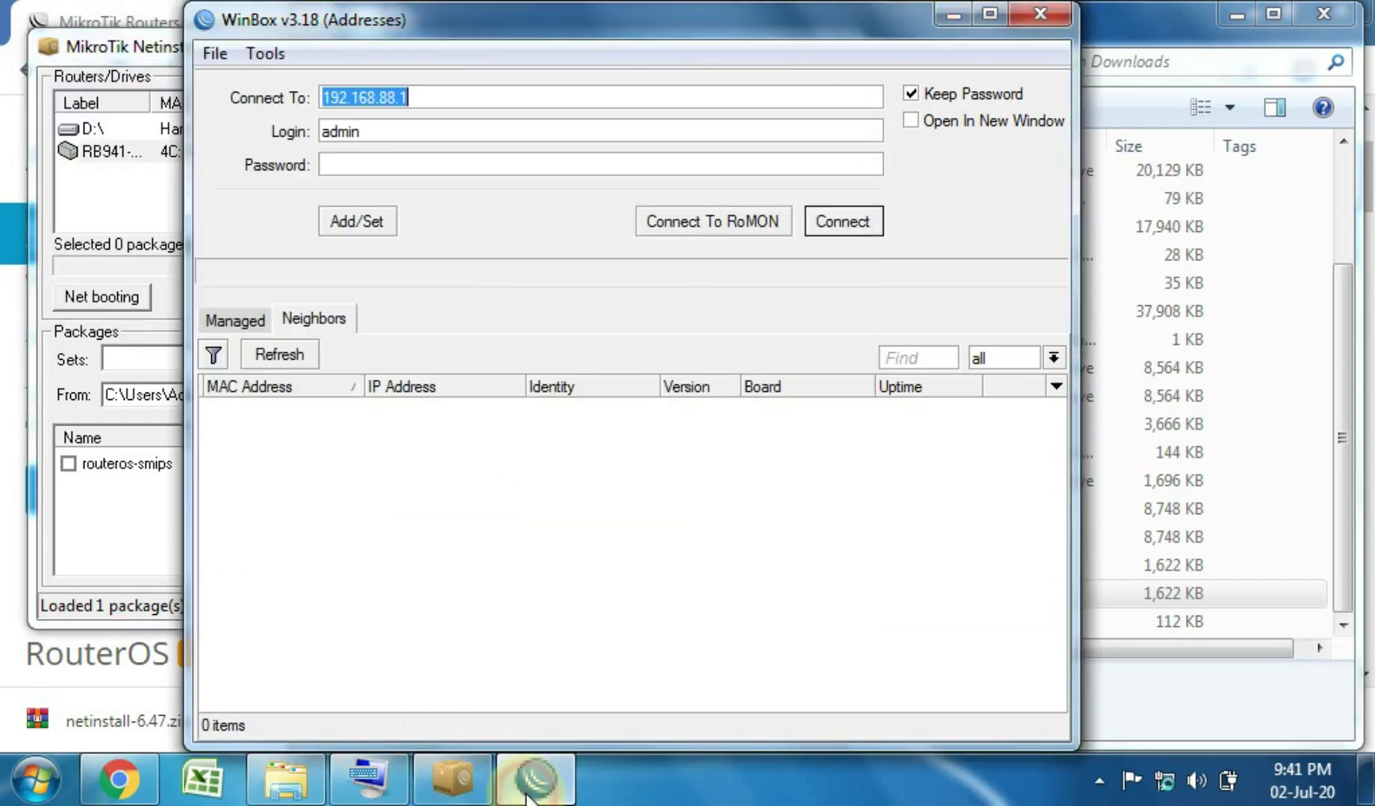
pyautogui.click(242, 319)
pyautogui.click(298, 322)
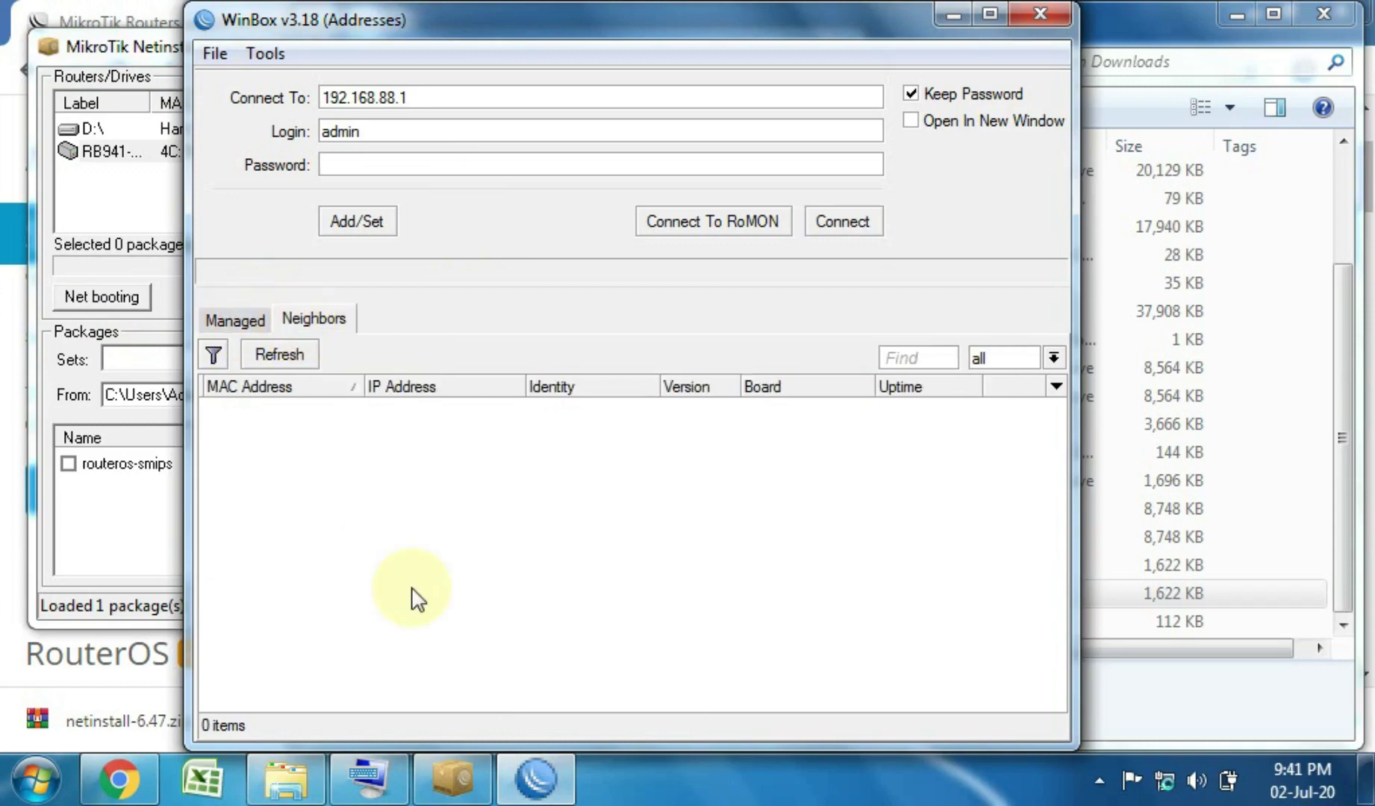
# Inspect the Local Area Connection's network details in the Network and Sharing Center, including its IPv4 address, and close the windows.
pyautogui.click(1165, 781)
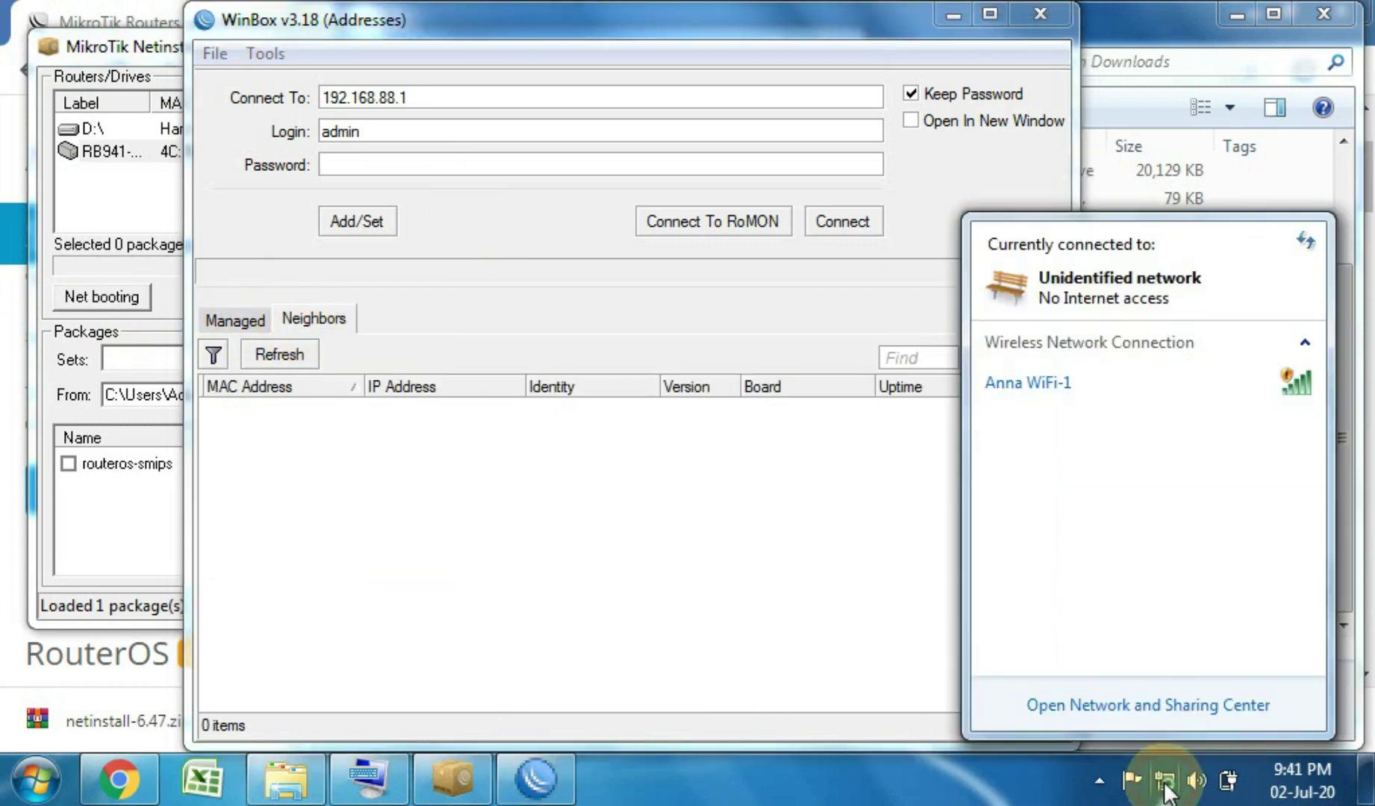
pyautogui.click(1157, 706)
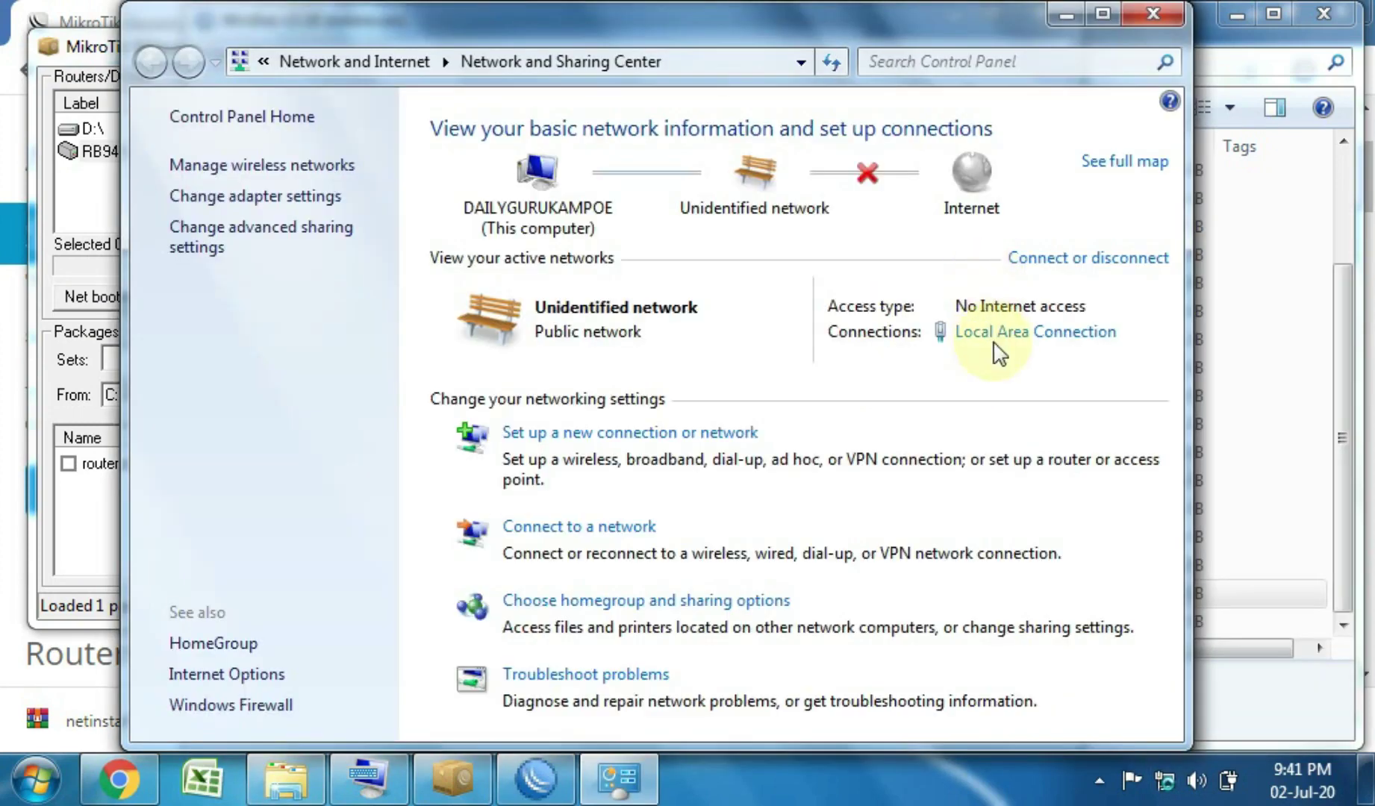
pyautogui.click(998, 333)
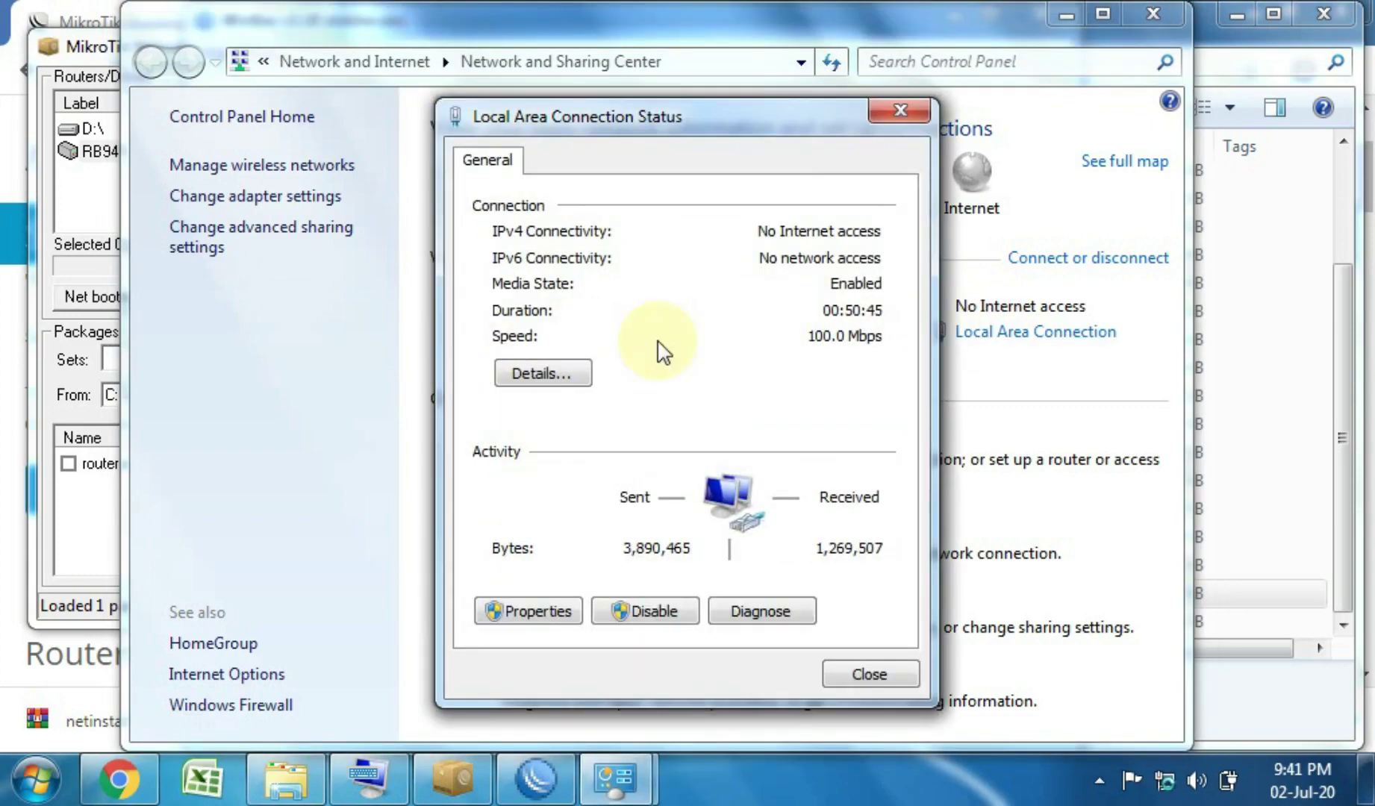
pyautogui.click(543, 373)
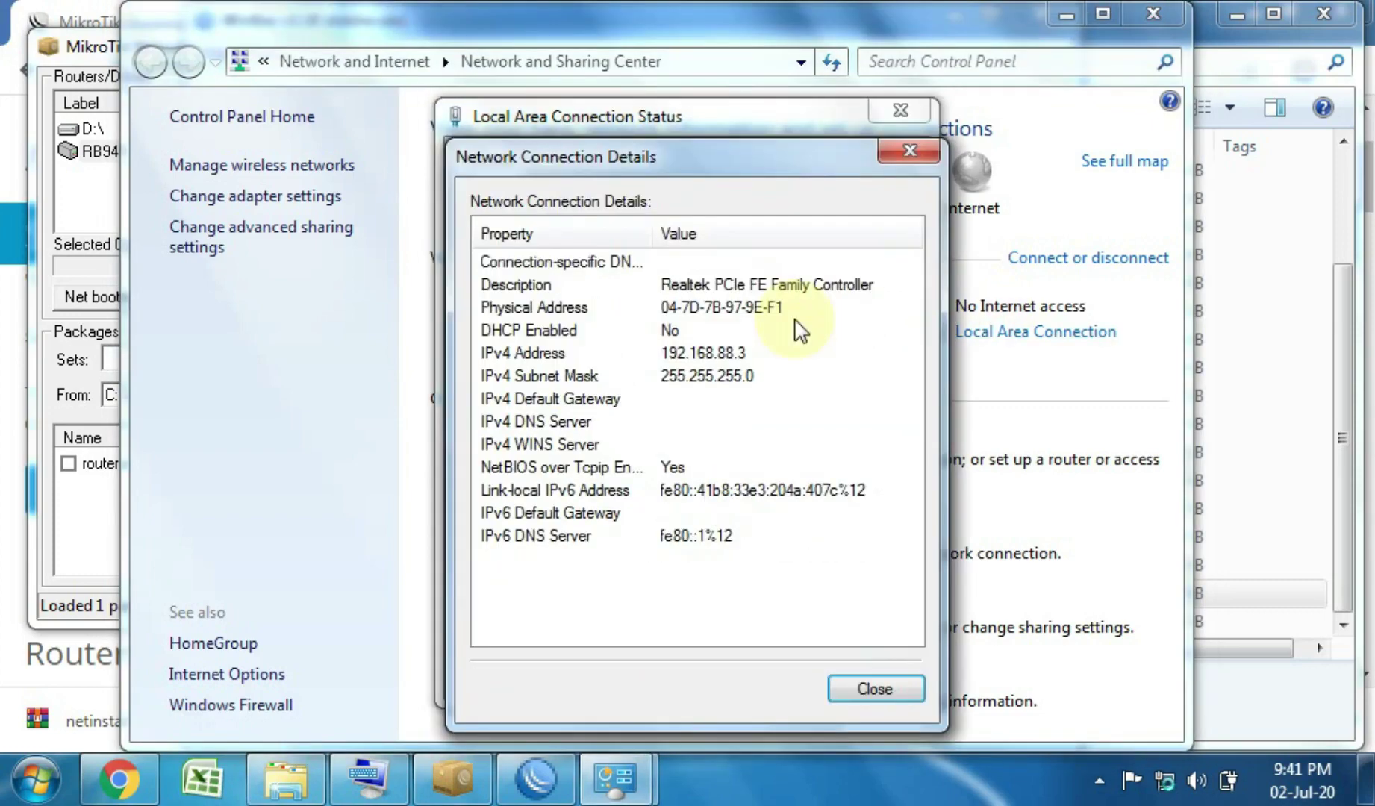
pyautogui.click(900, 145)
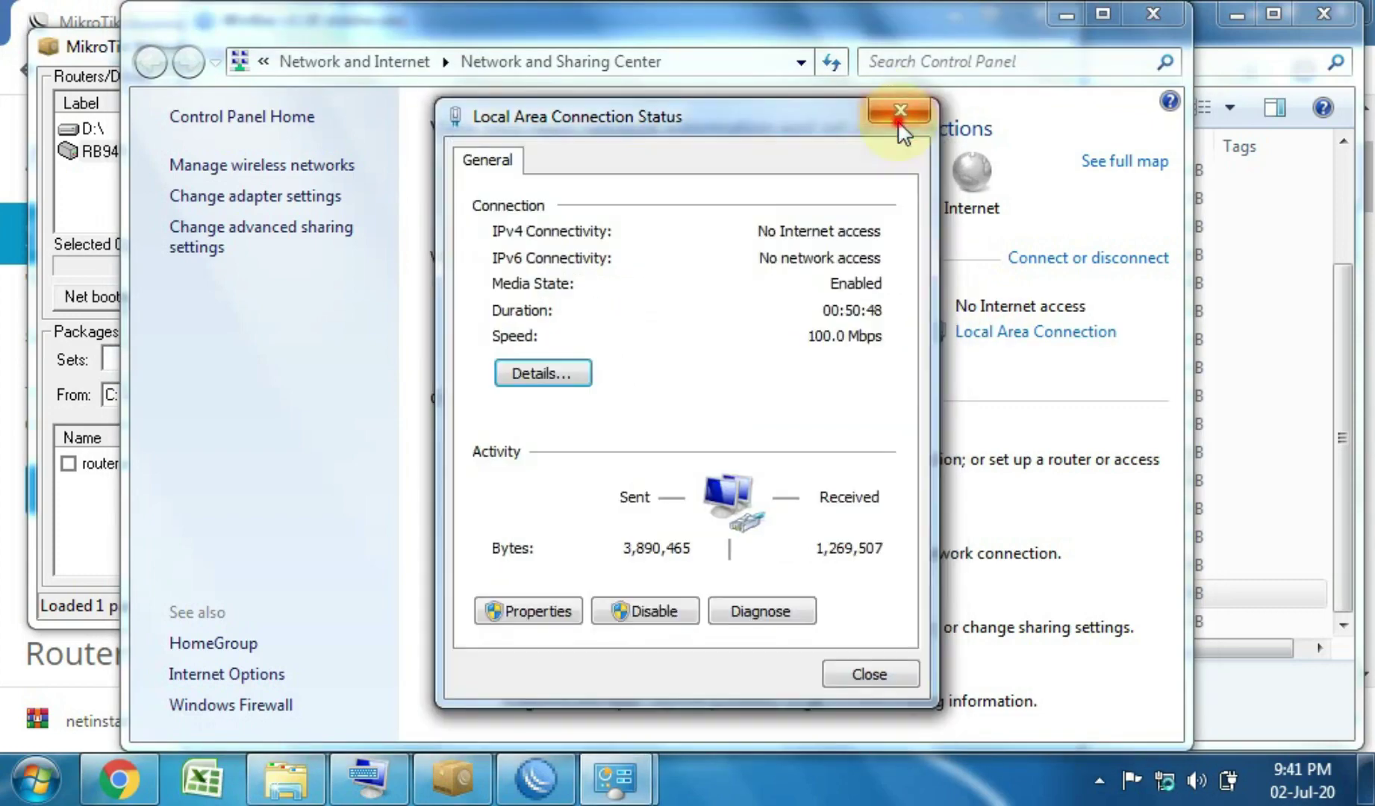
pyautogui.click(1127, 11)
pyautogui.click(1137, 13)
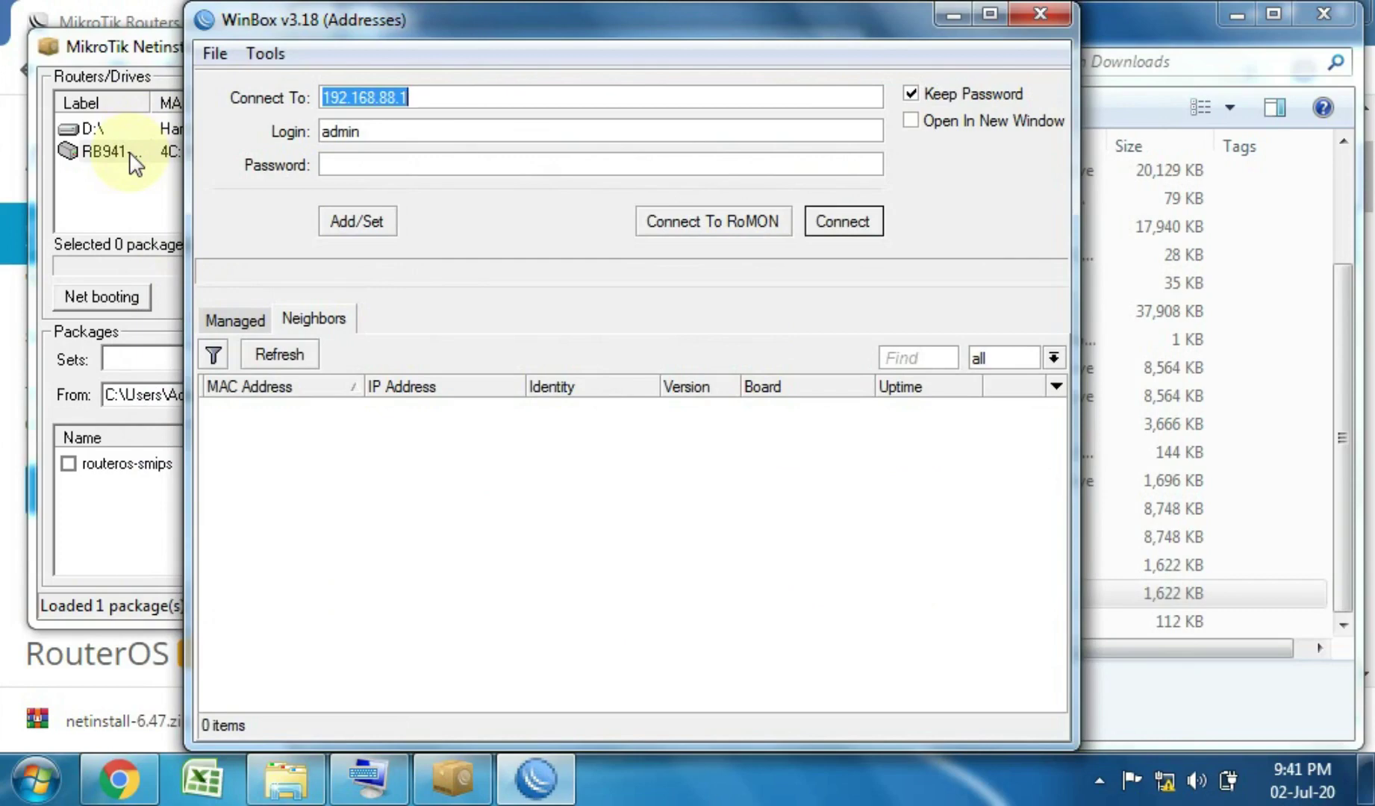
# Check WinBox's Managed and Neighbors lists once more, and minimize WinBox to return to Netinstall.
pyautogui.click(238, 321)
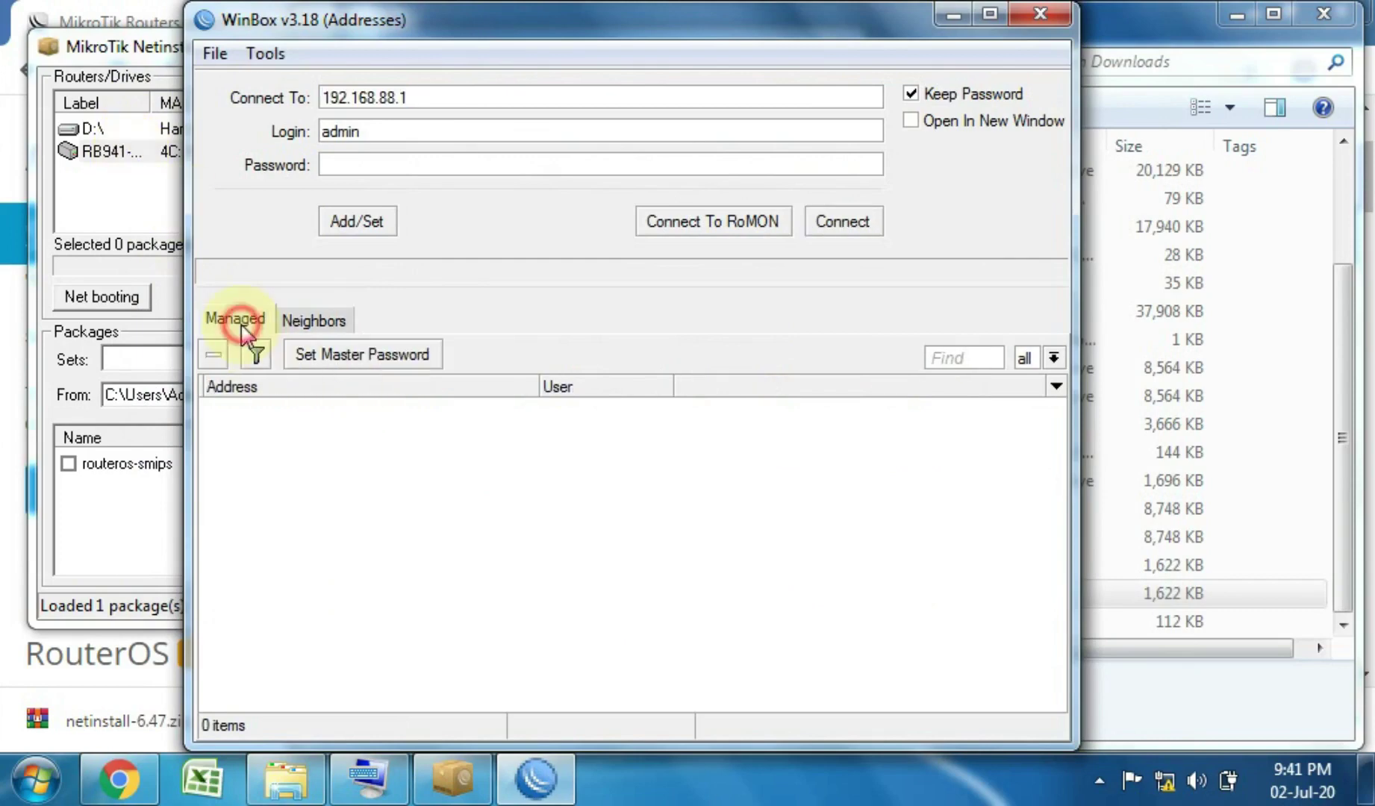
pyautogui.click(292, 323)
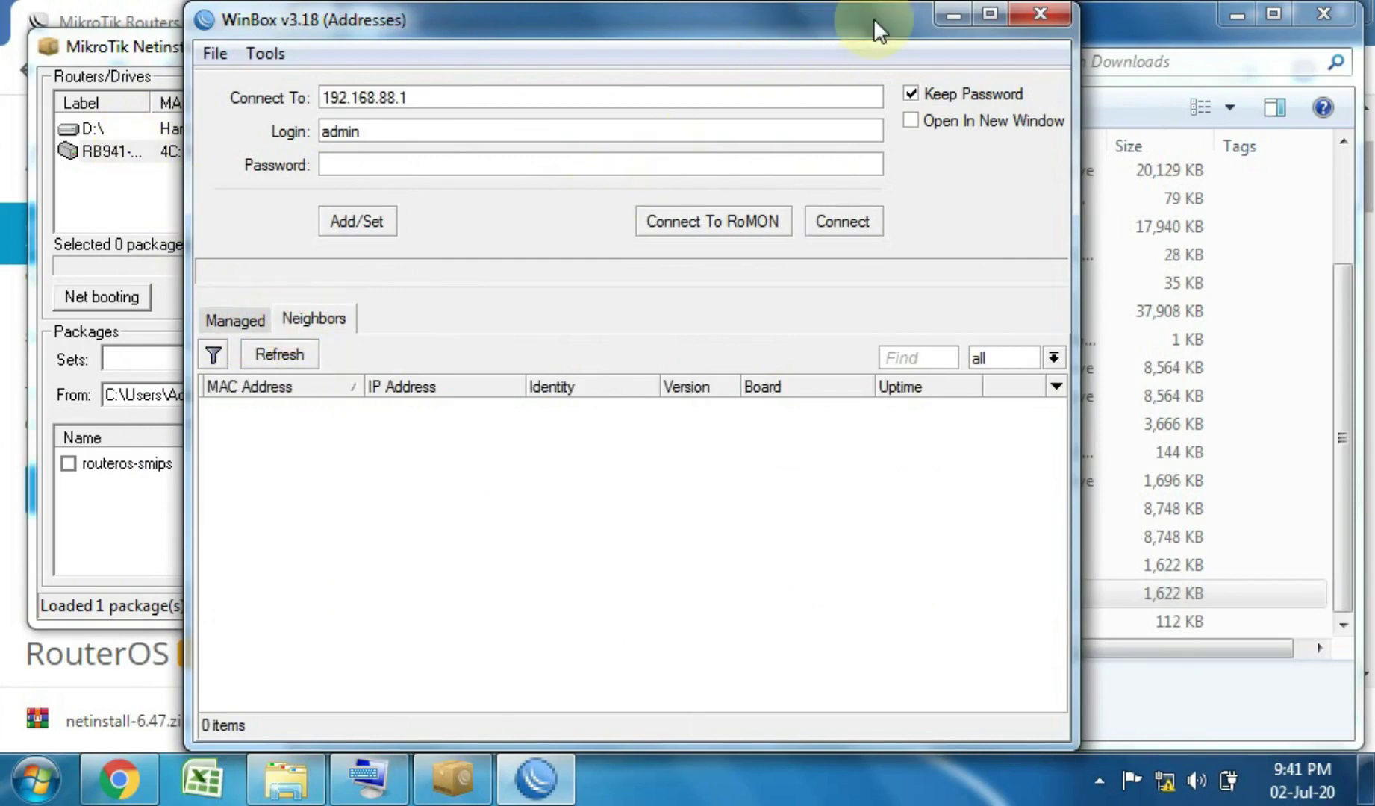
pyautogui.click(952, 15)
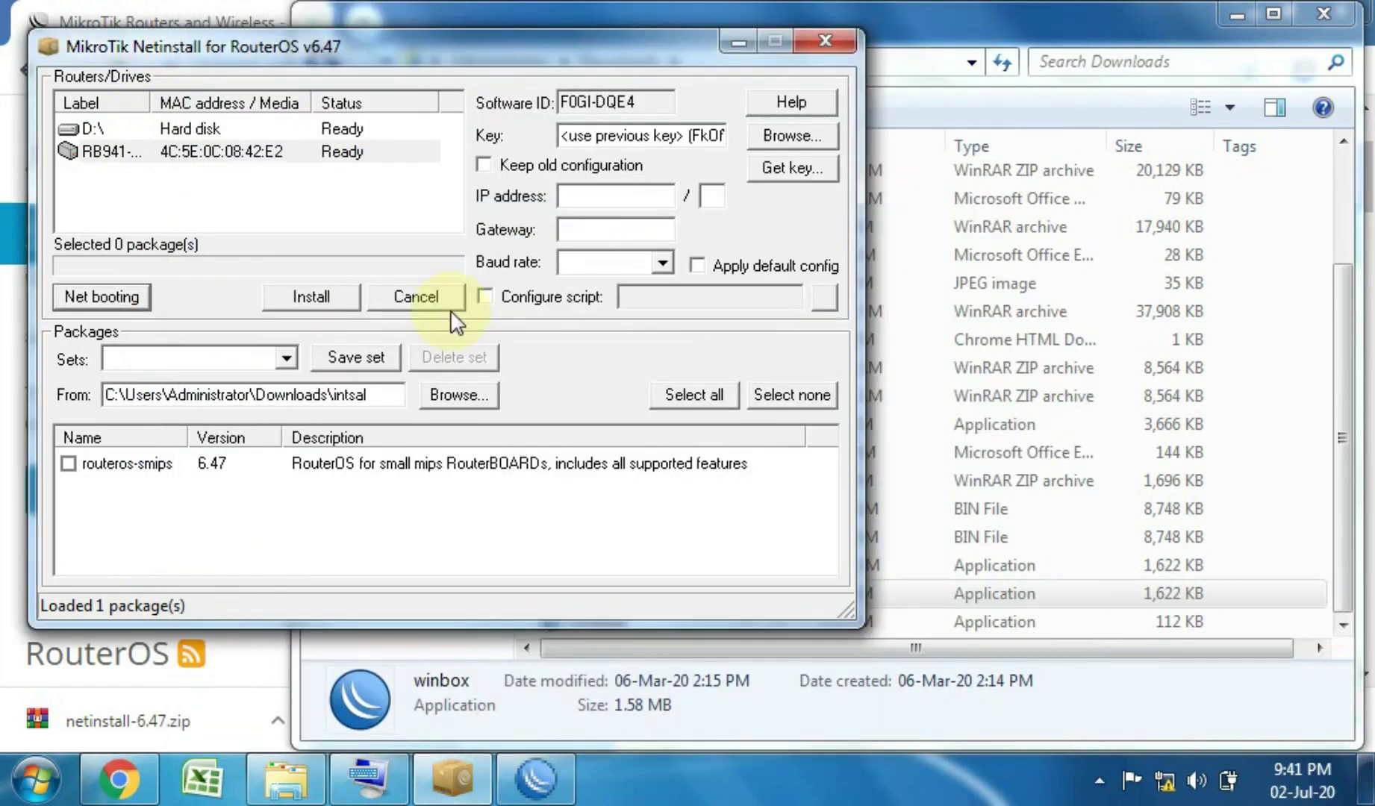
# Disable the boot server in Netinstall's network booting settings and apply the change.
pyautogui.click(136, 296)
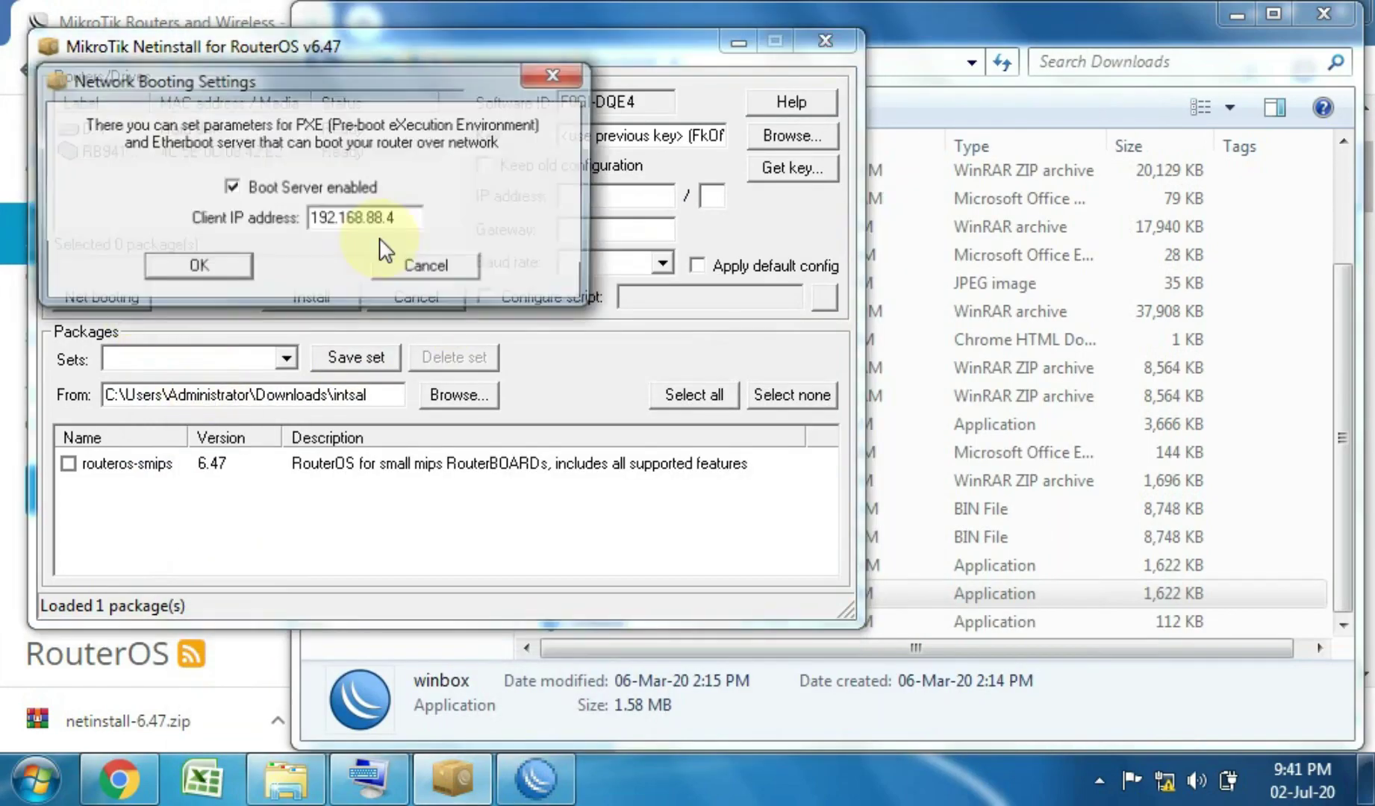
pyautogui.click(233, 188)
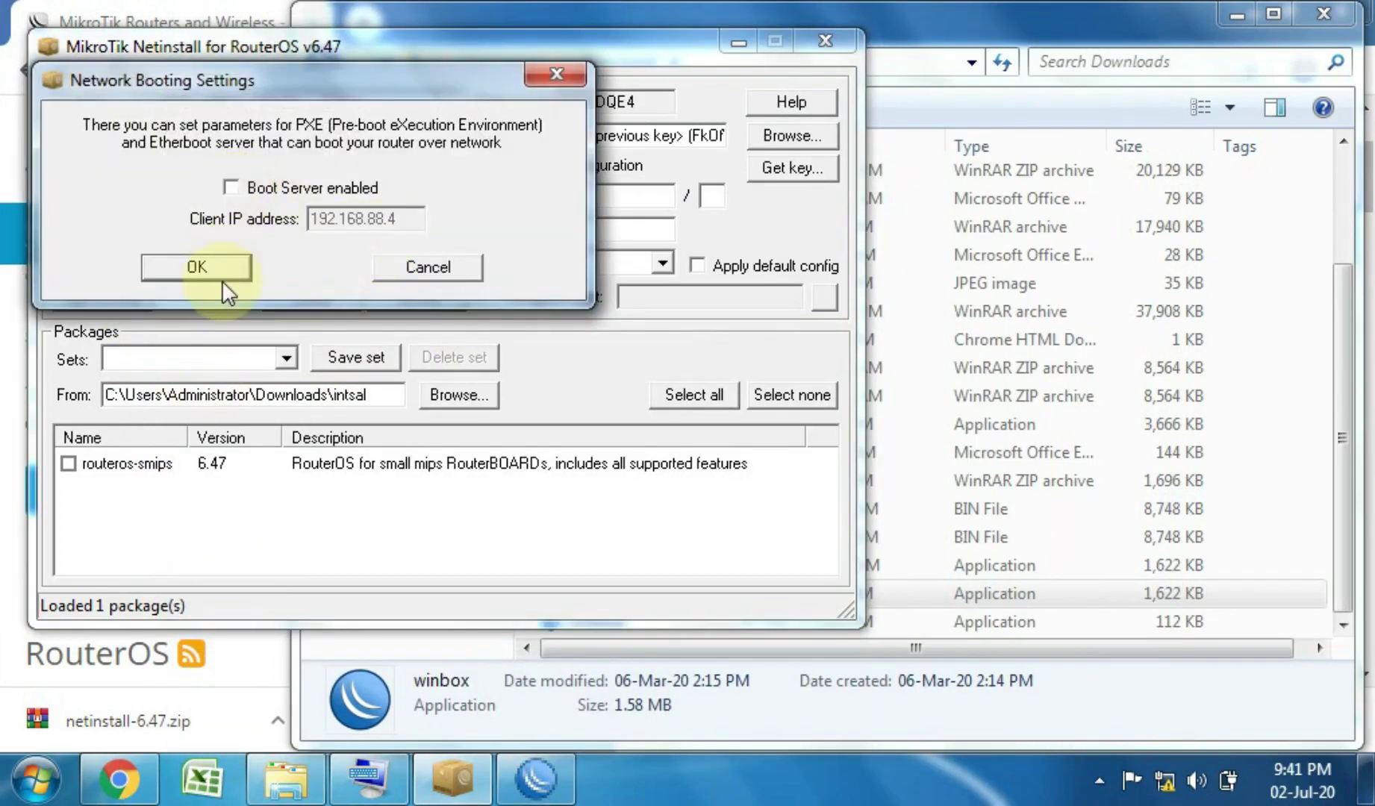
pyautogui.click(223, 265)
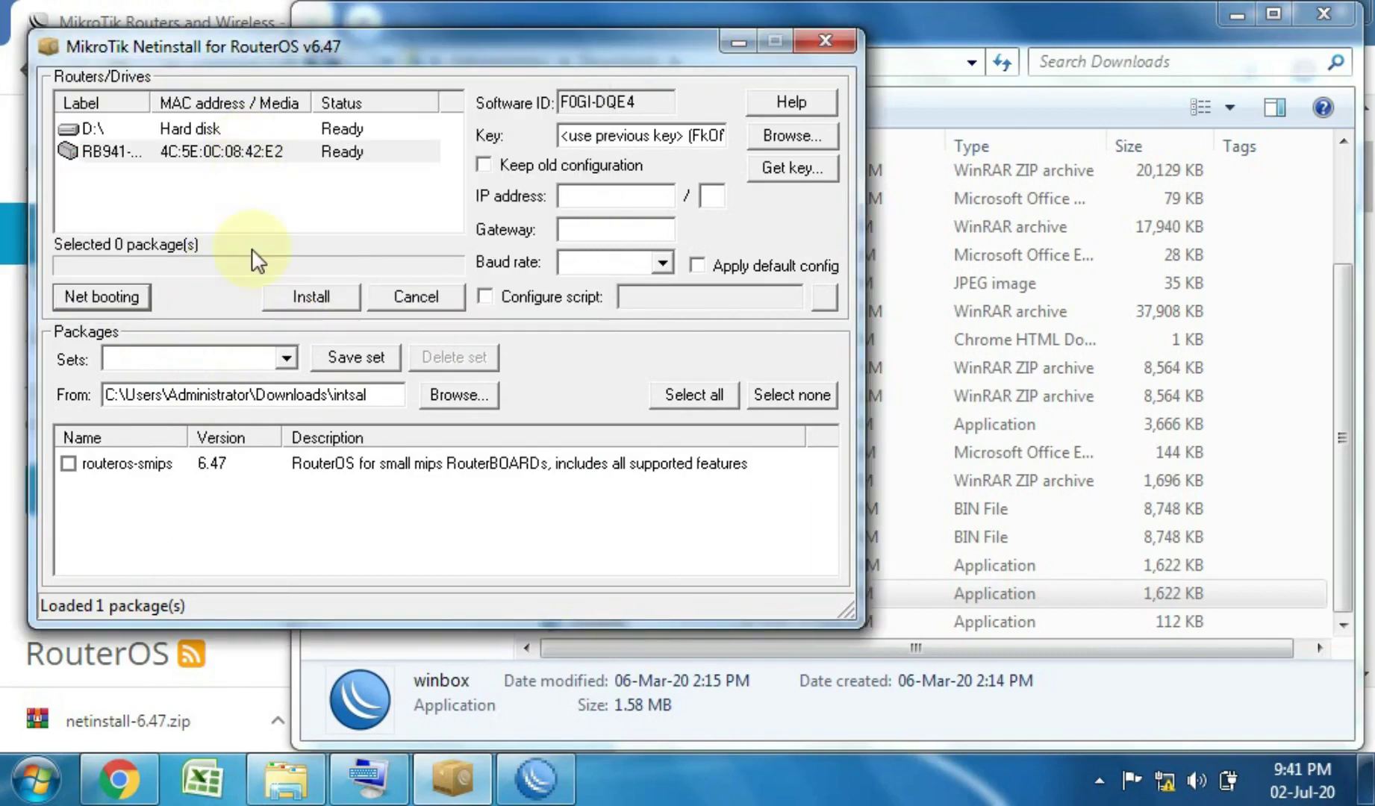
# Select the routeros-smips 6.47 package and start installing it on the RB941 router.
pyautogui.click(70, 464)
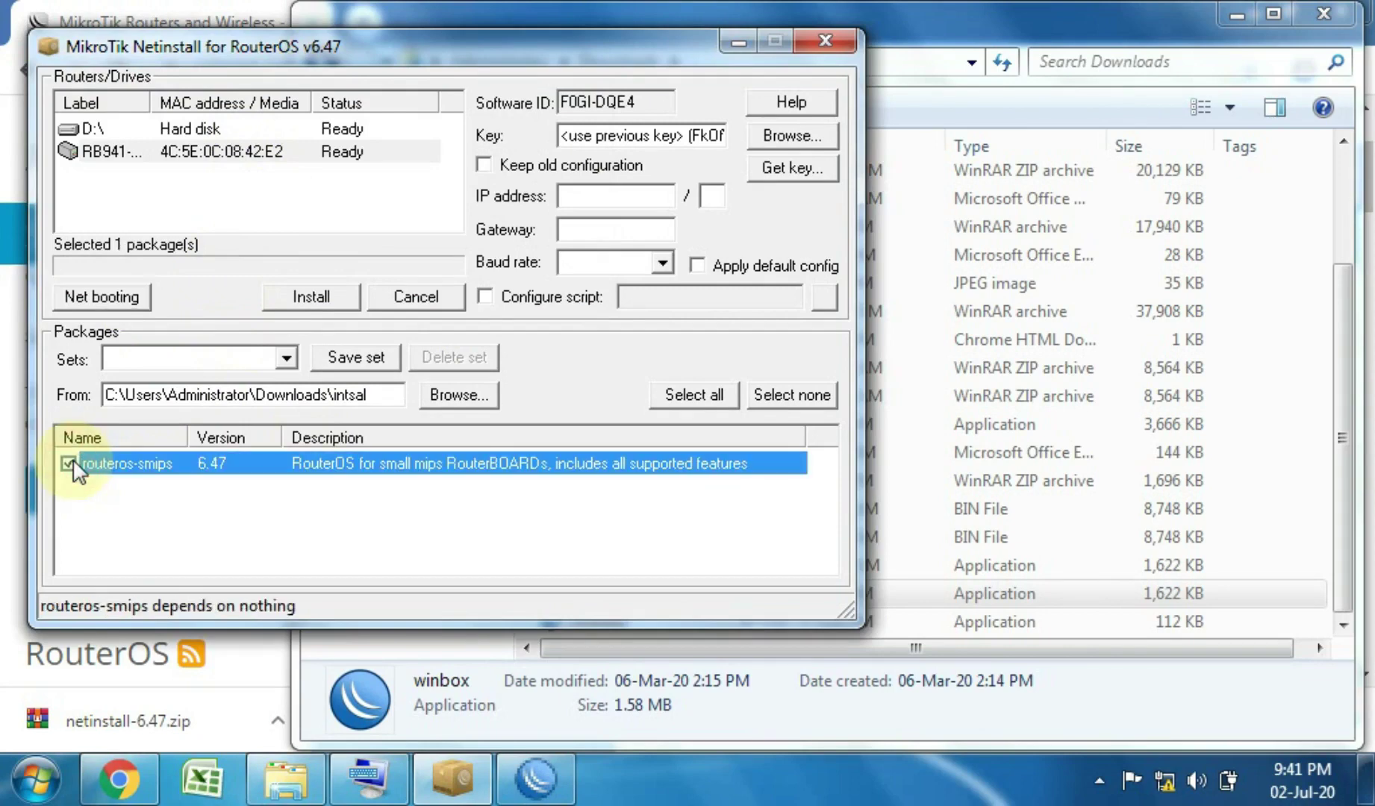
pyautogui.click(312, 297)
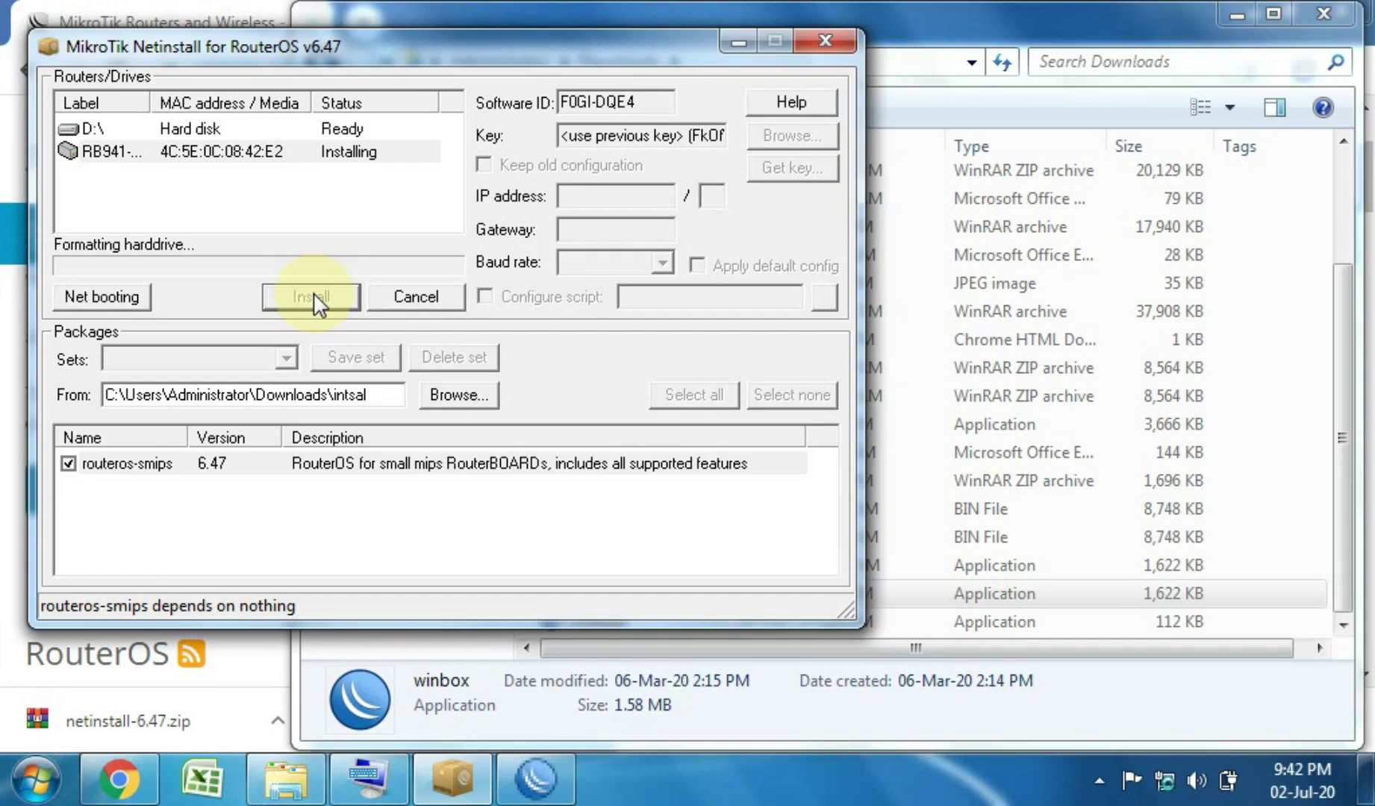
# Check WinBox's Neighbors list and the computer's network connection status during the installation, and return to Netinstall.
pyautogui.click(567, 790)
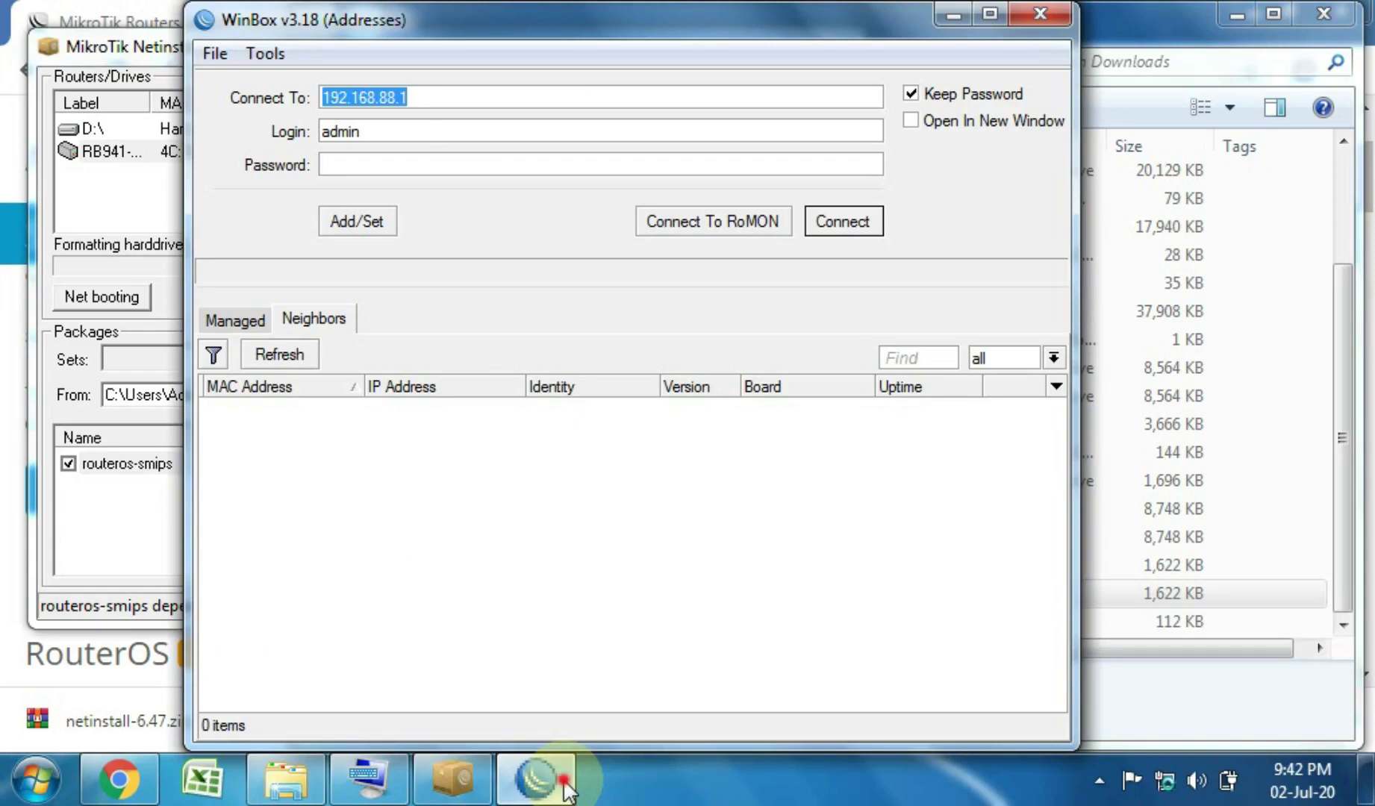
pyautogui.click(567, 790)
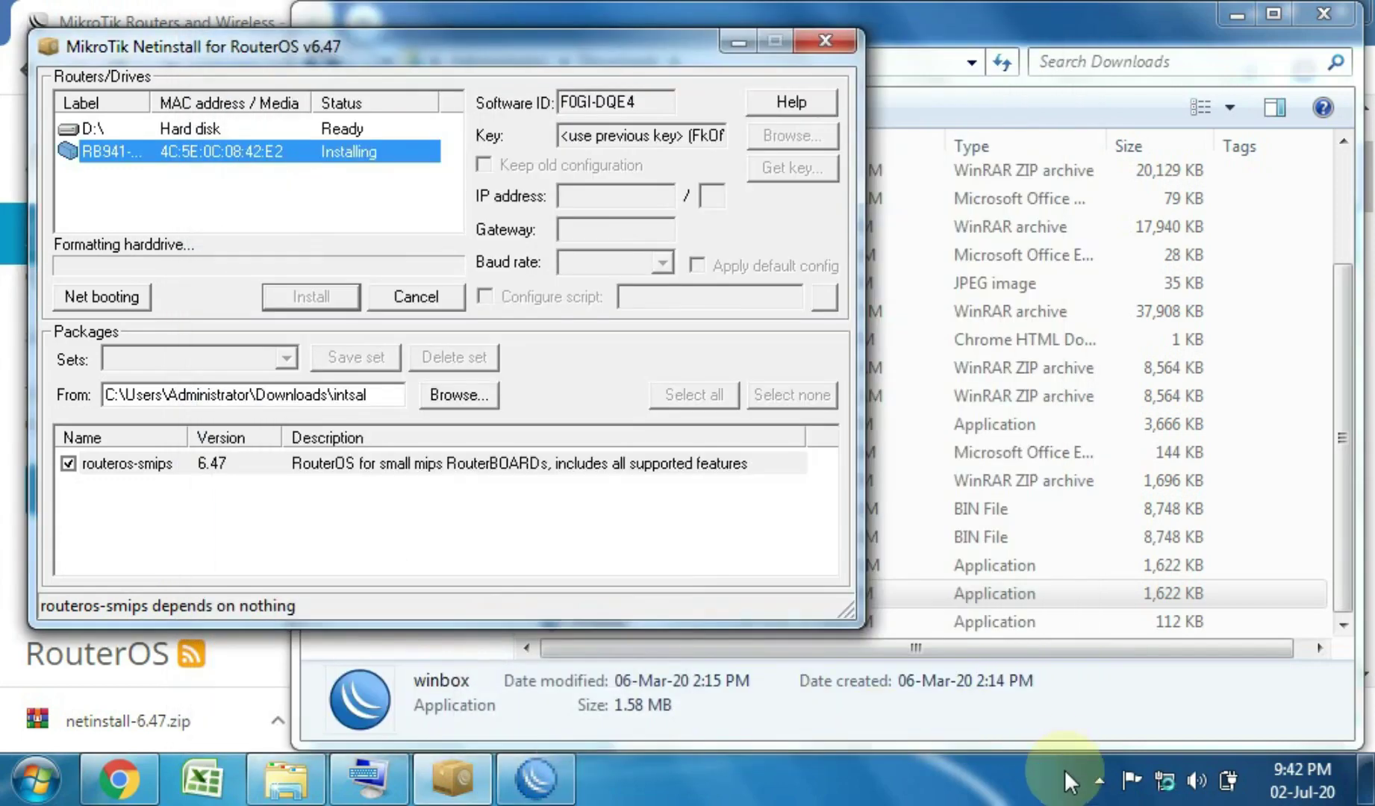
pyautogui.click(1164, 780)
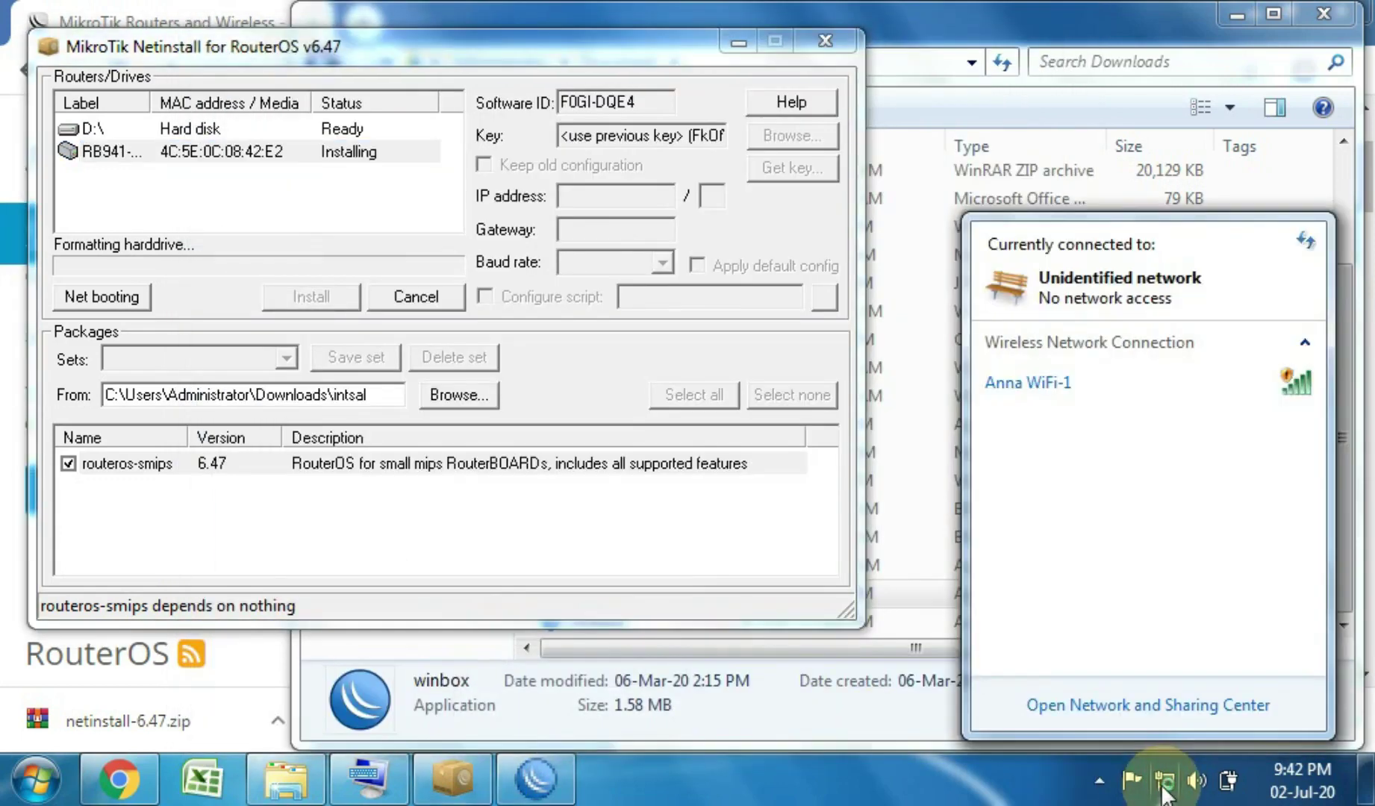
pyautogui.click(1161, 716)
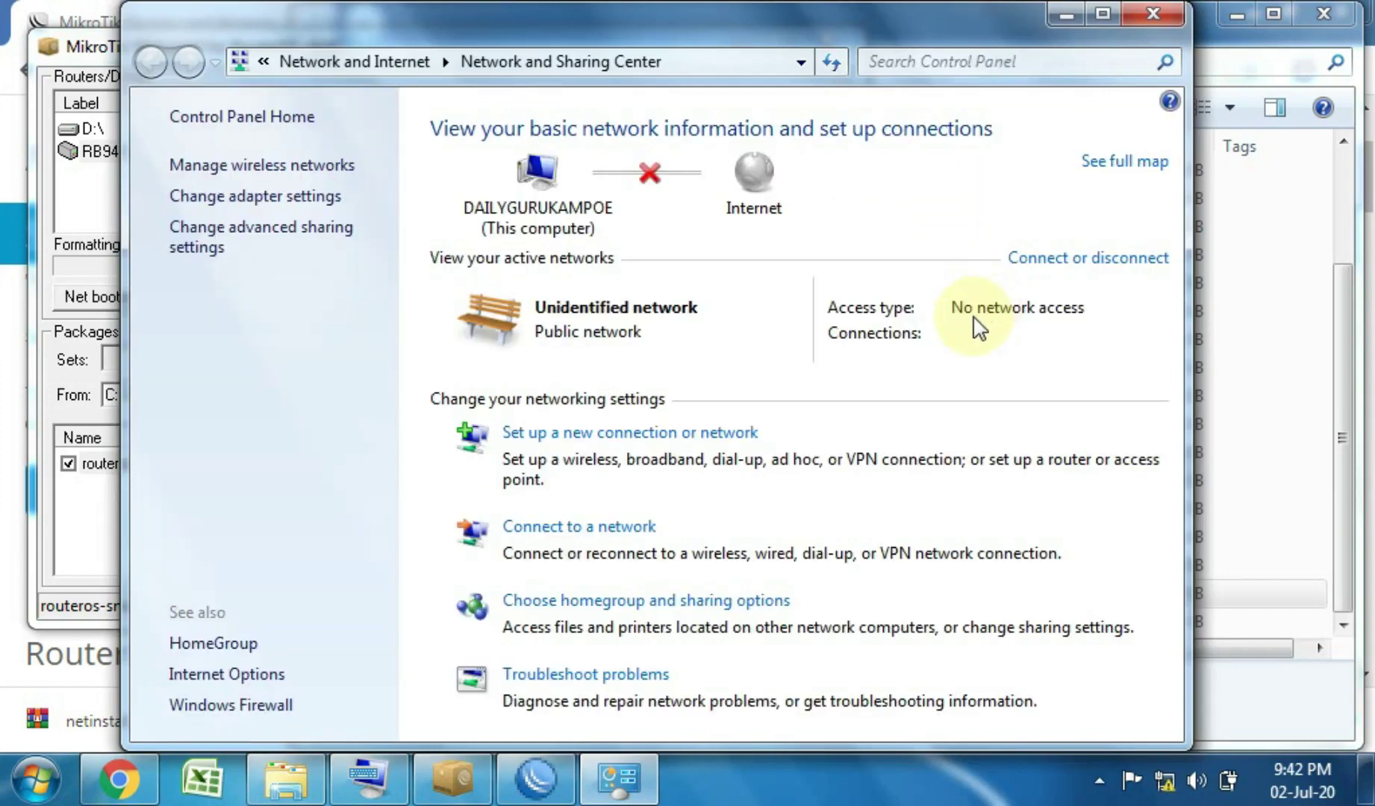
pyautogui.click(1067, 10)
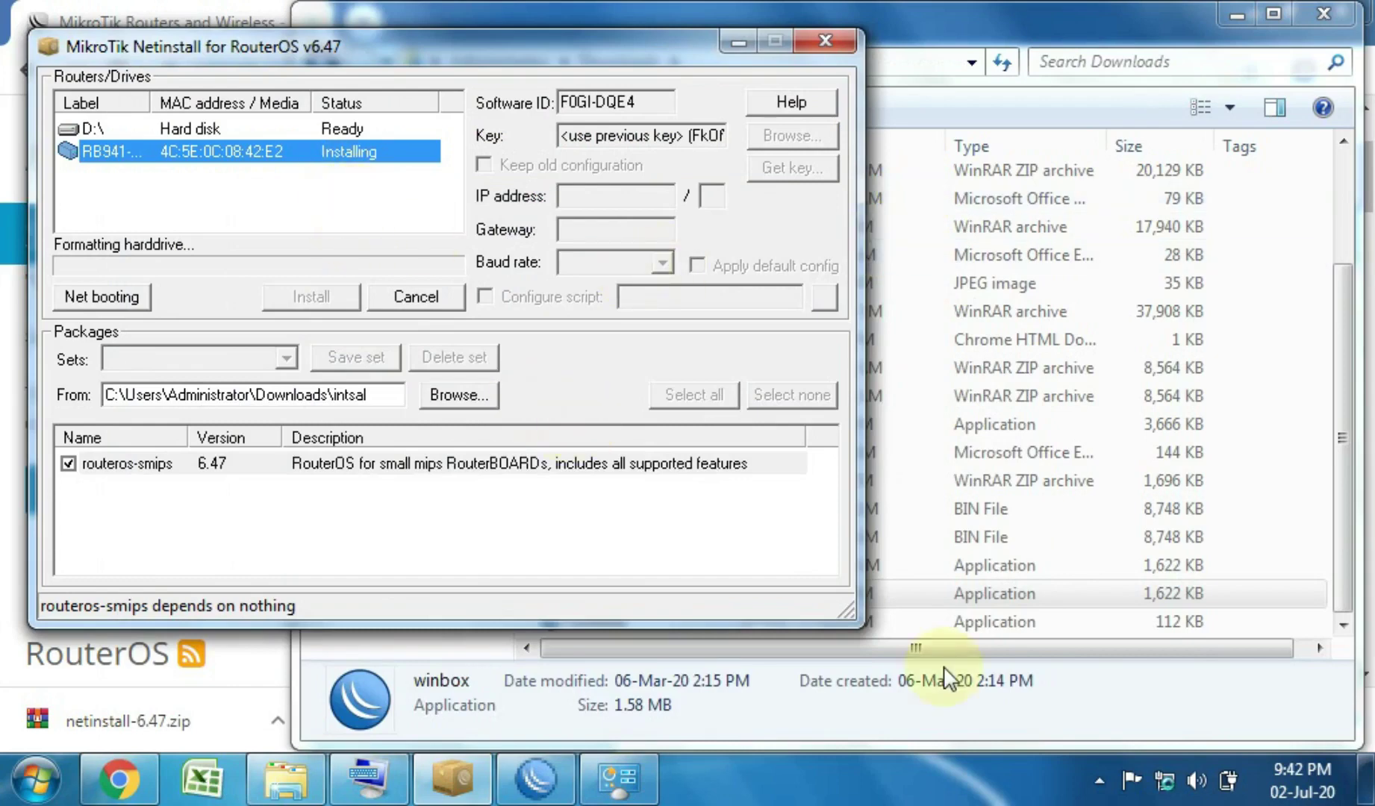
# Set the Local Area Connection's IPv4 properties to obtain the IP and DNS server addresses automatically, and close the network windows.
pyautogui.click(1165, 781)
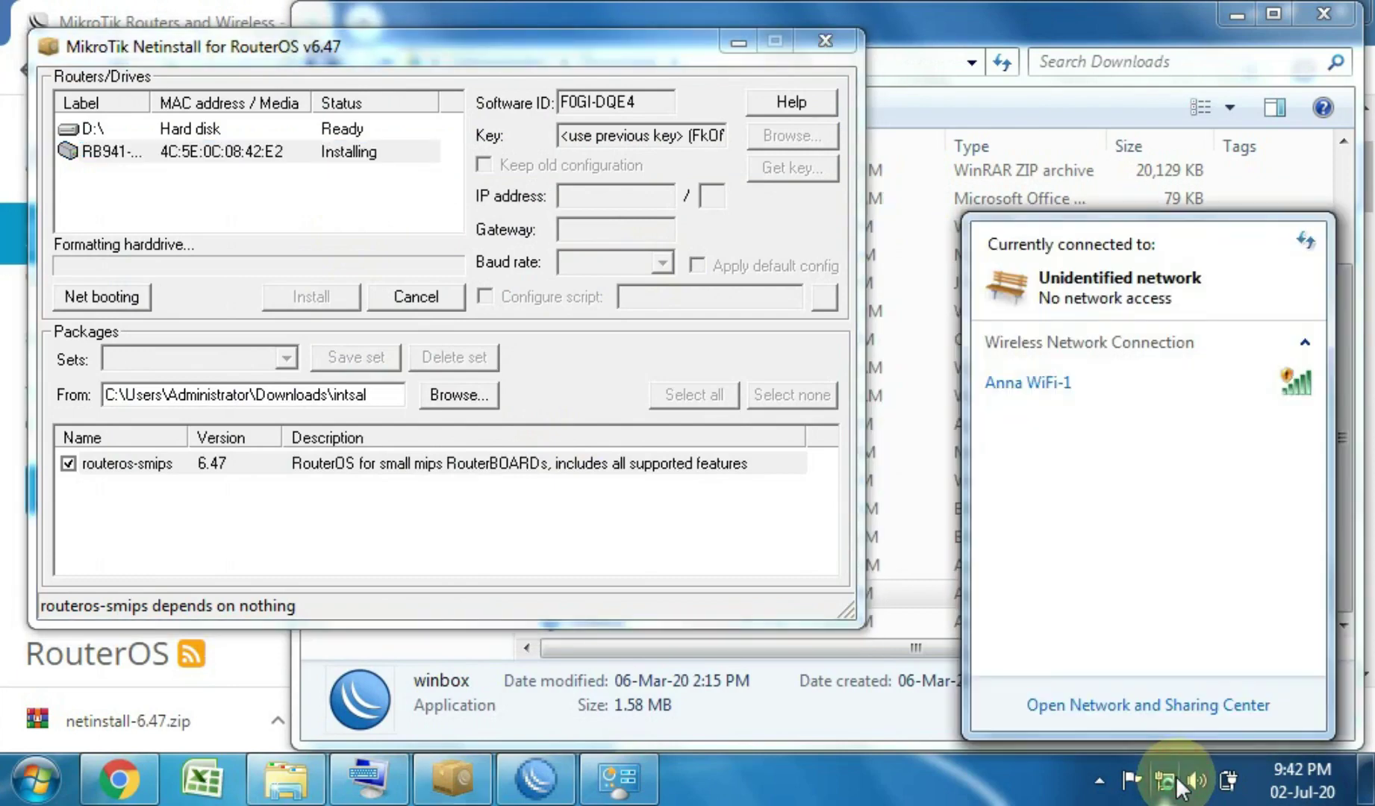
pyautogui.click(1158, 708)
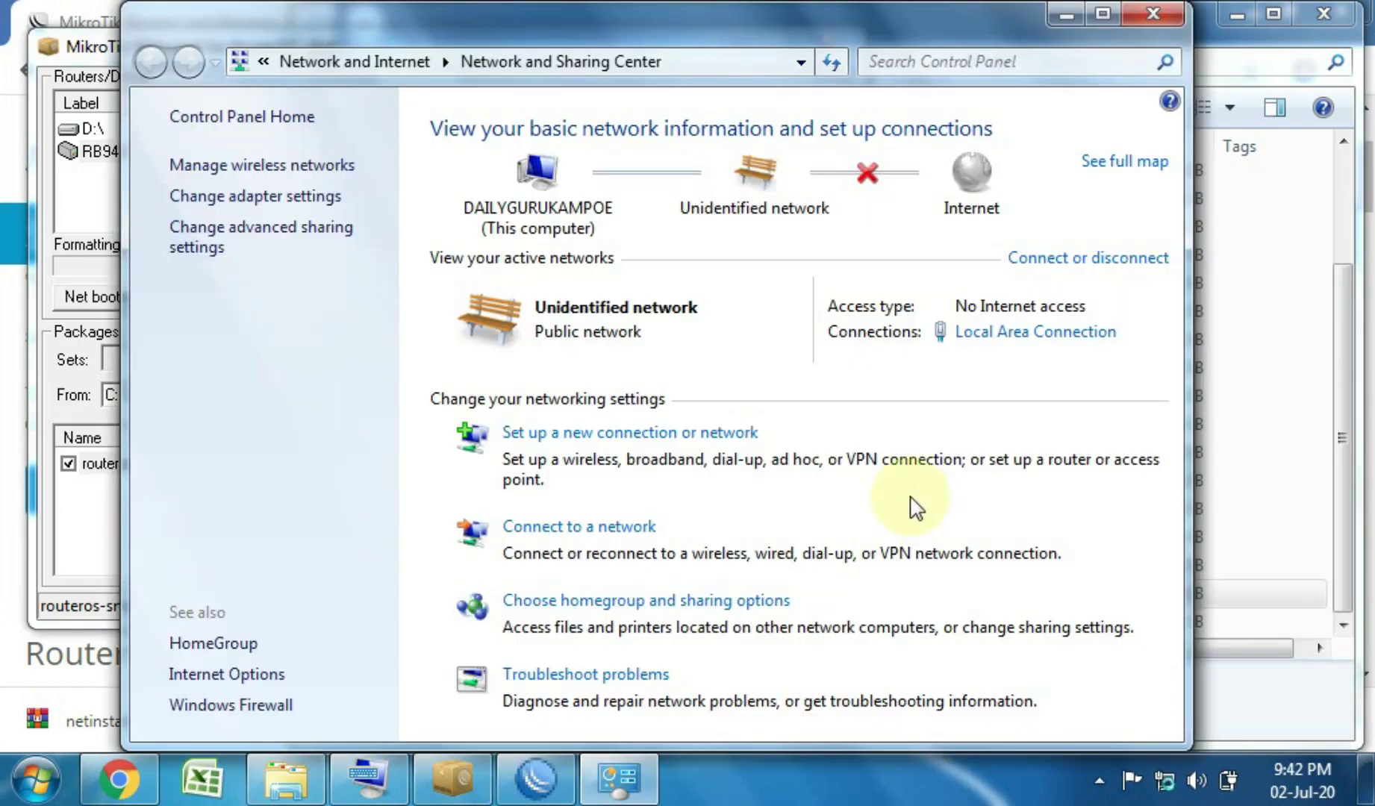
pyautogui.click(1056, 335)
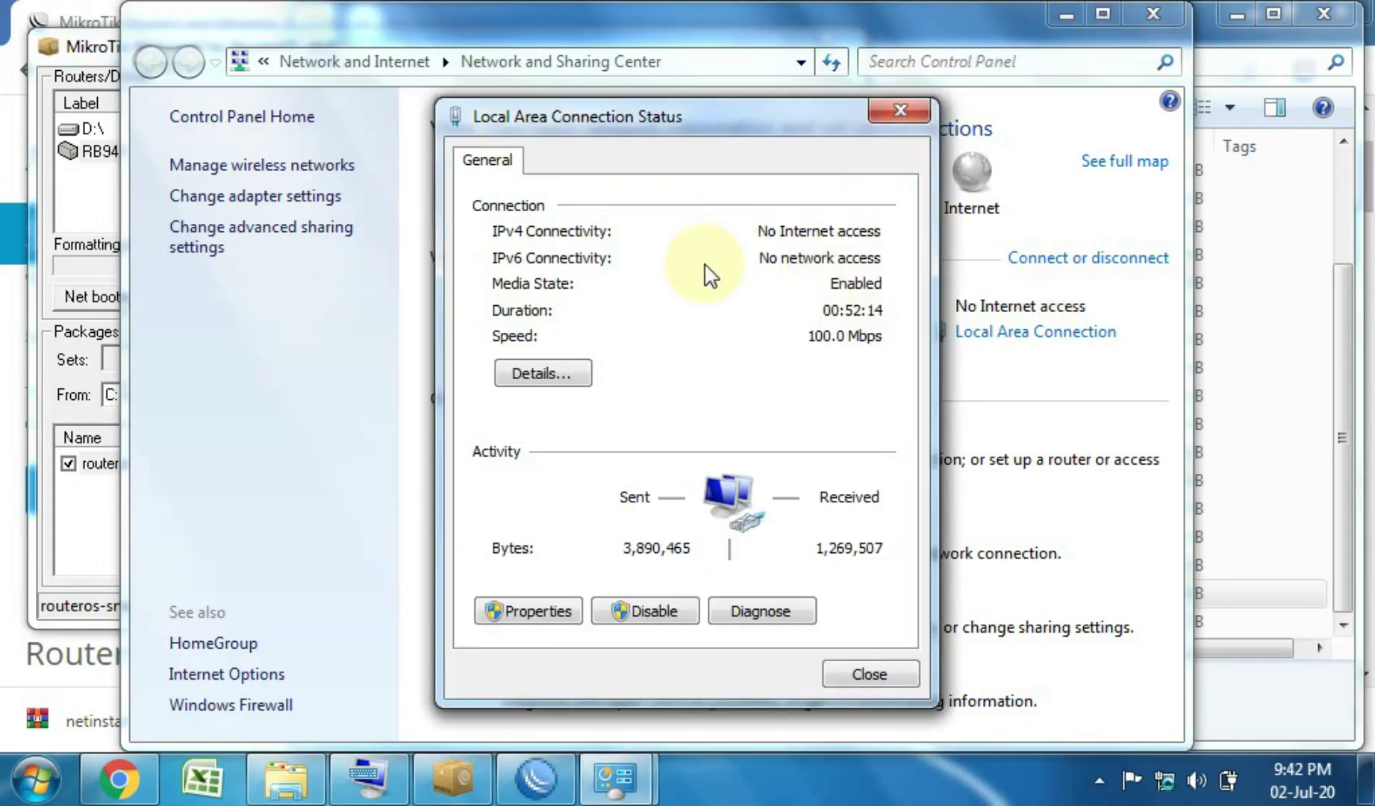
pyautogui.click(536, 617)
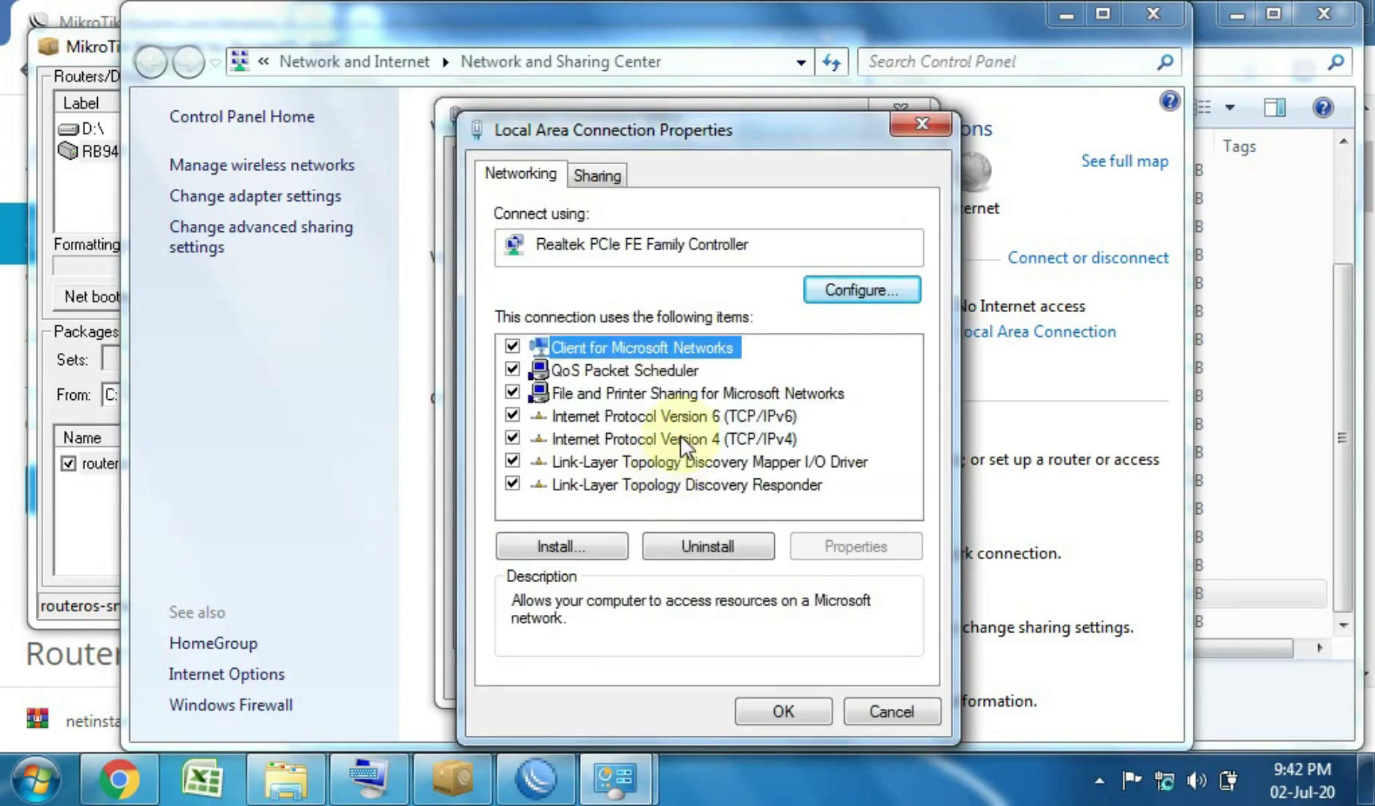
pyautogui.doubleClick(680, 439)
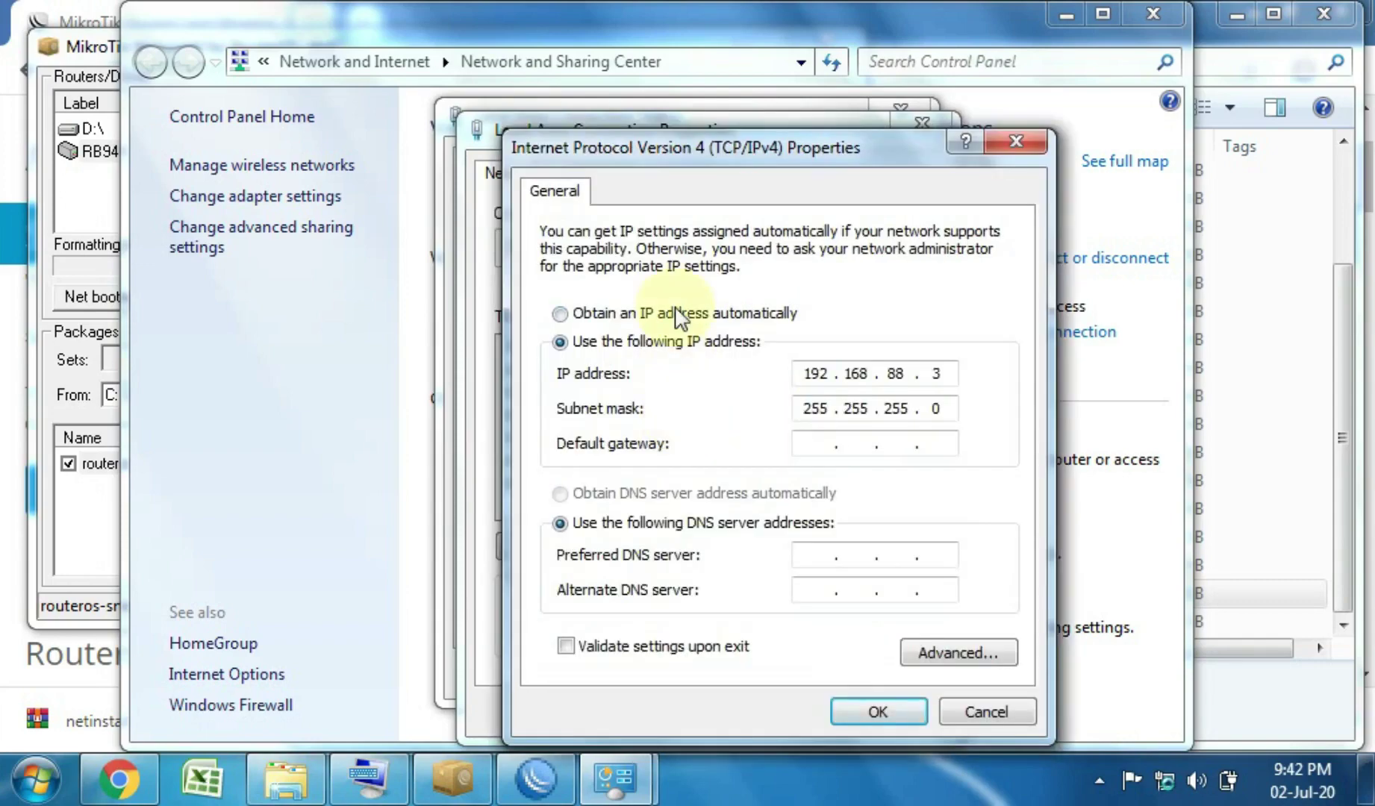
pyautogui.click(671, 312)
pyautogui.click(685, 493)
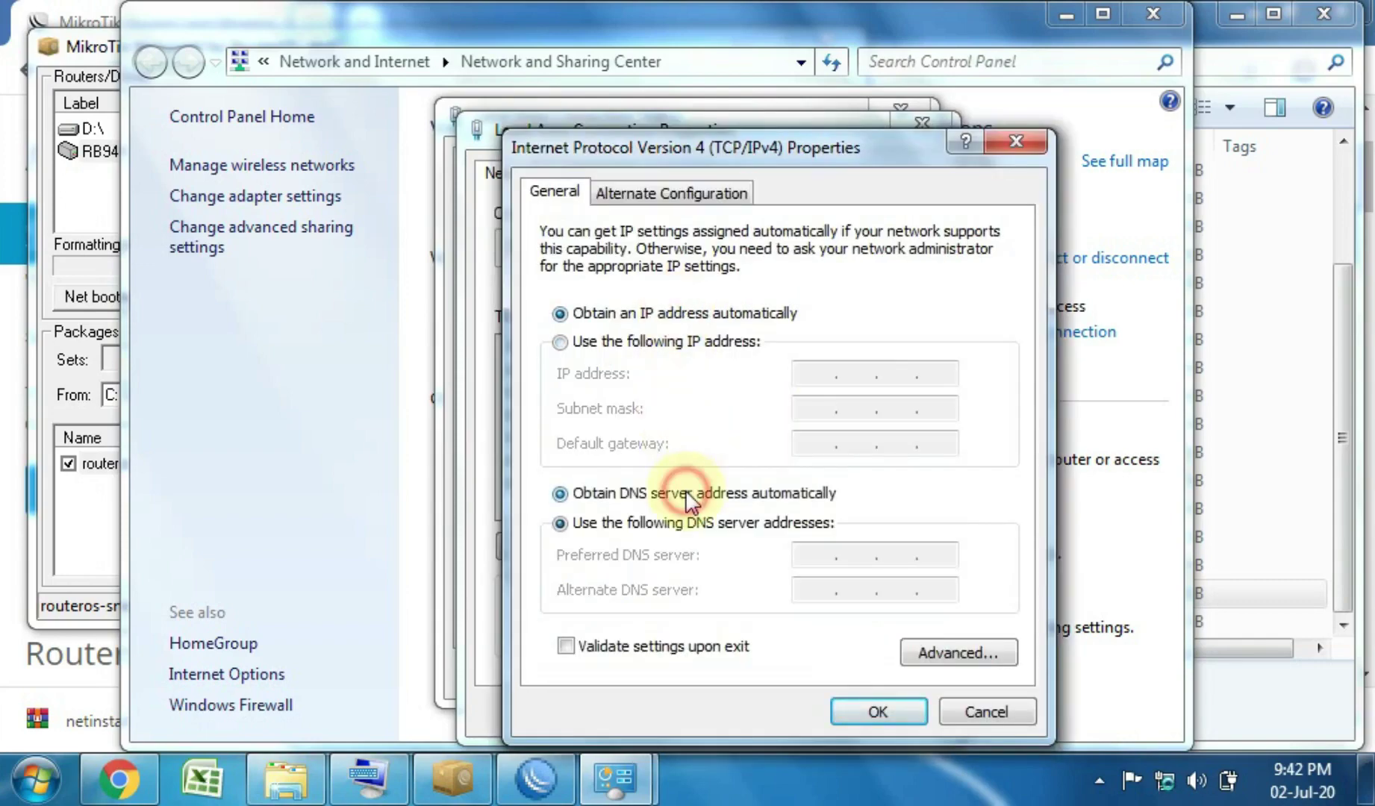
pyautogui.click(863, 709)
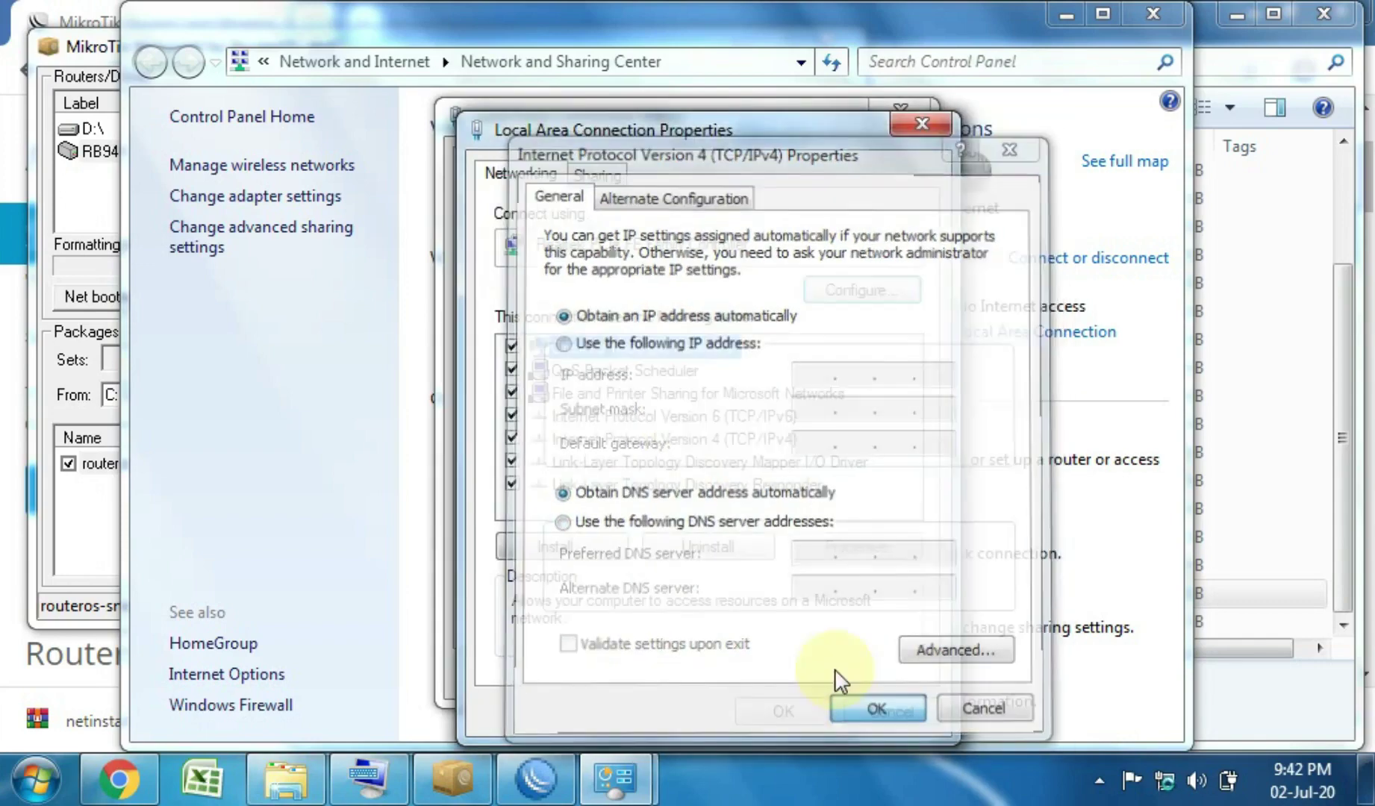
pyautogui.click(830, 705)
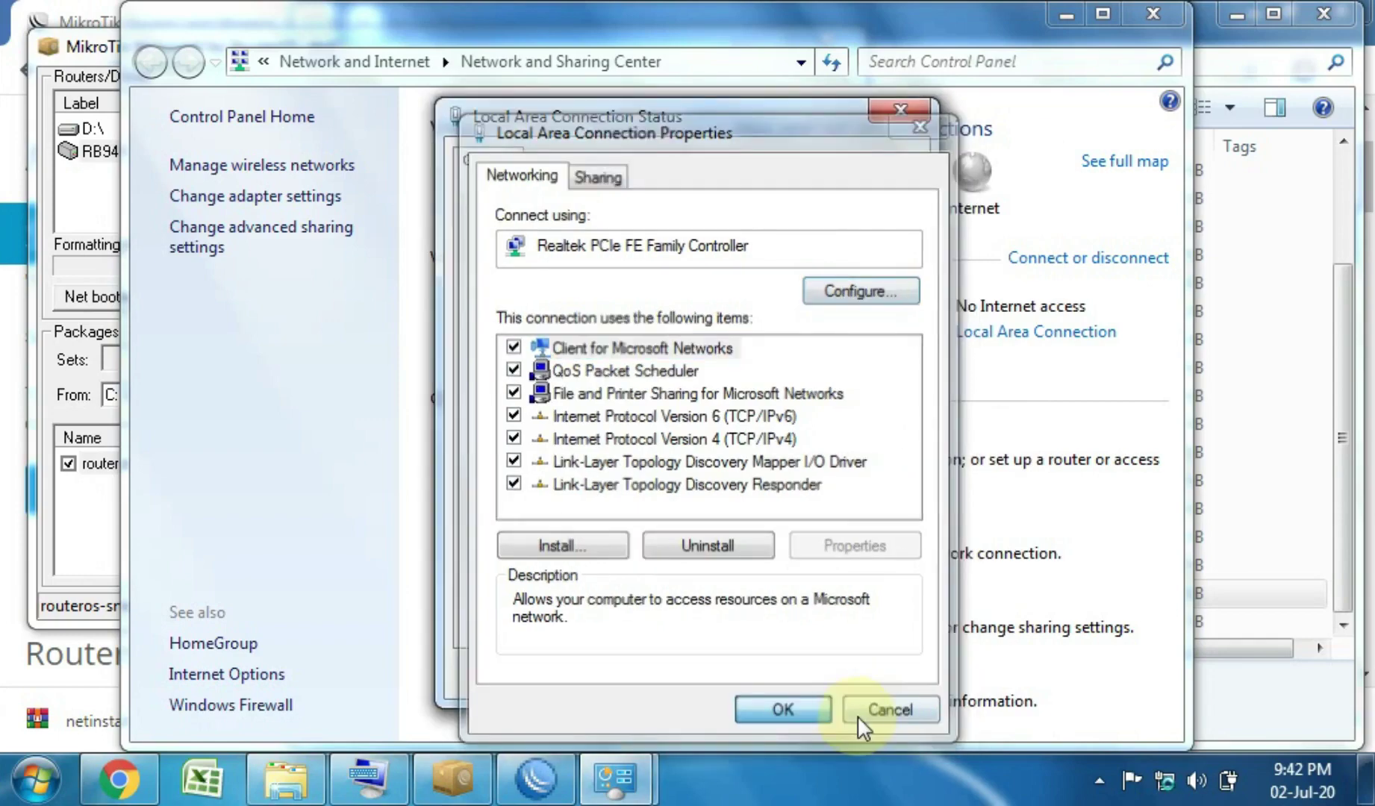
pyautogui.click(874, 677)
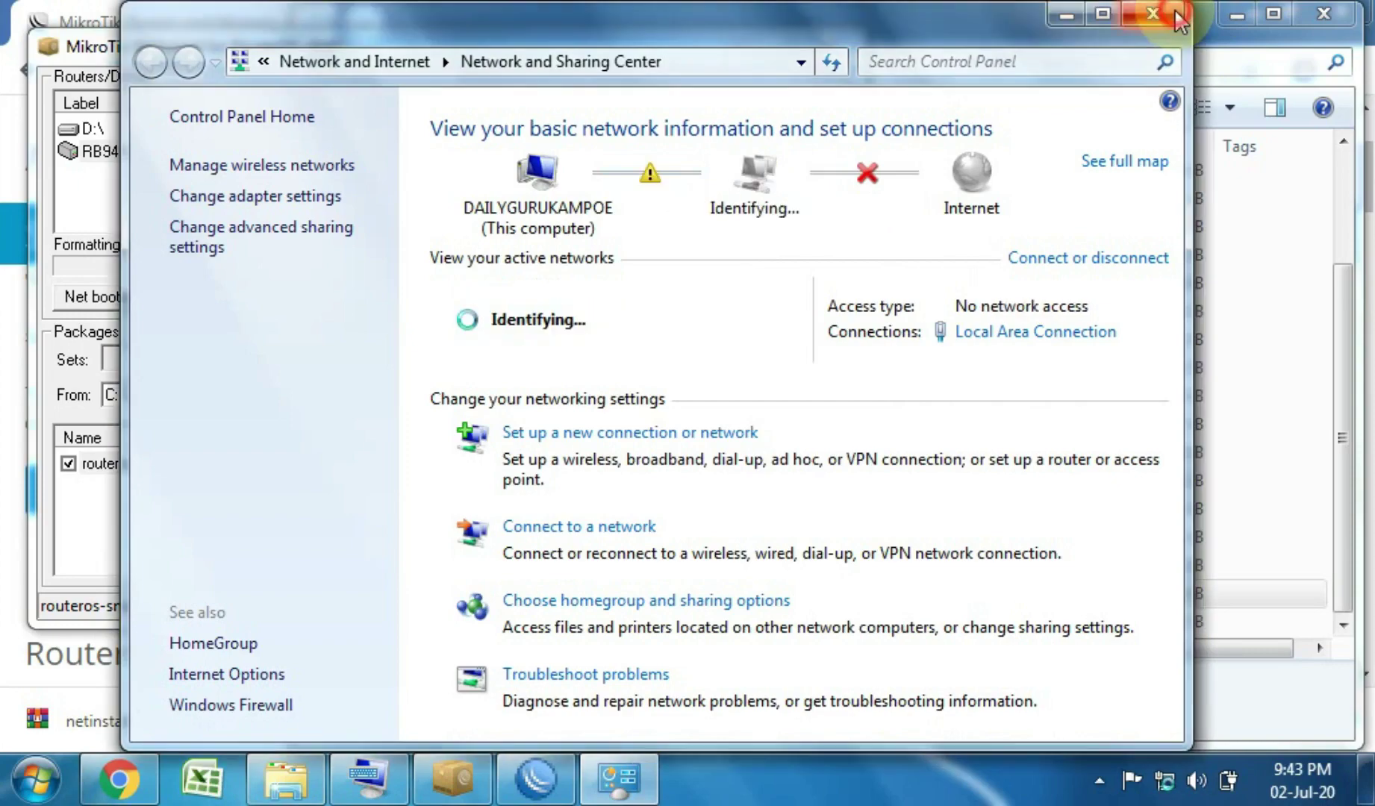
pyautogui.click(1166, 12)
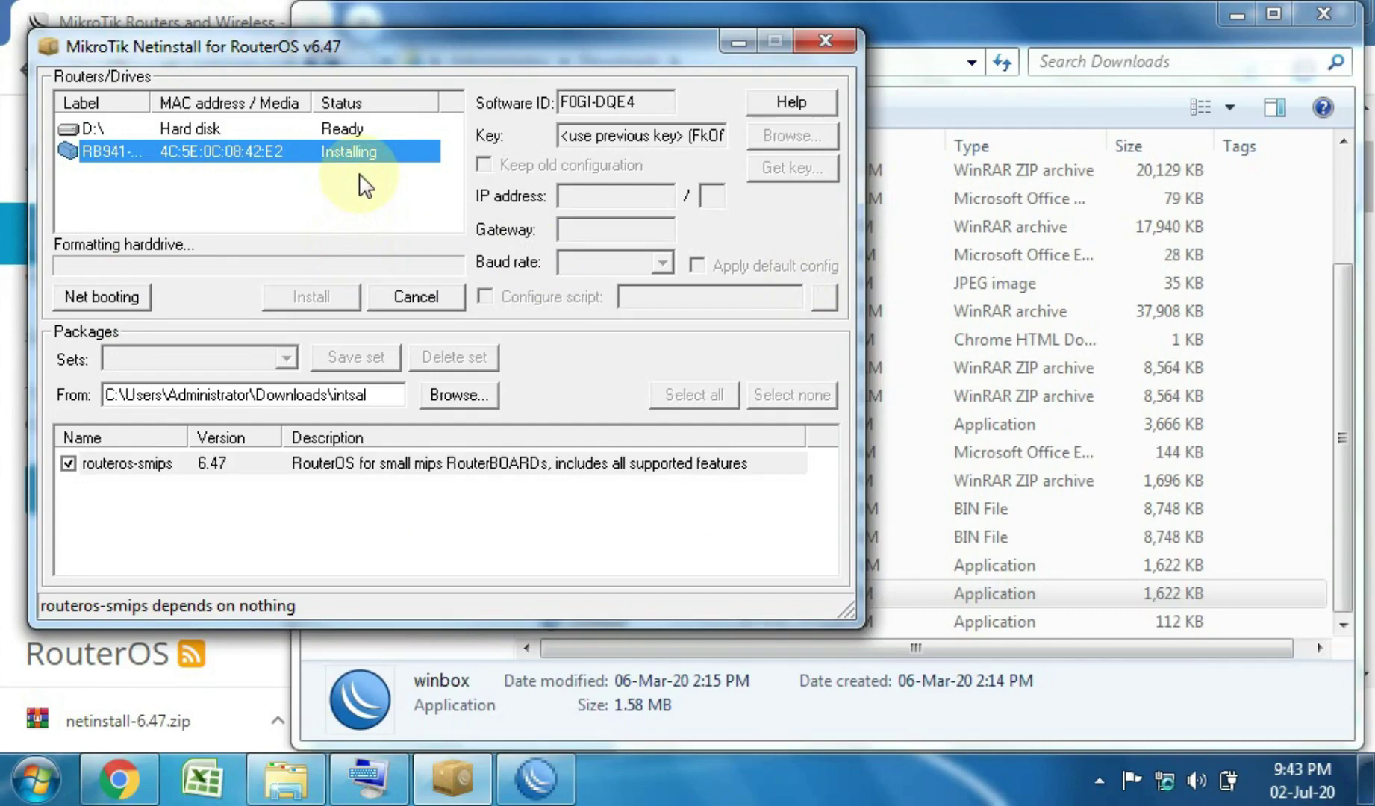
# Check WinBox's Neighbors list, and cancel the running installation on the RB941 router in Netinstall.
pyautogui.click(537, 776)
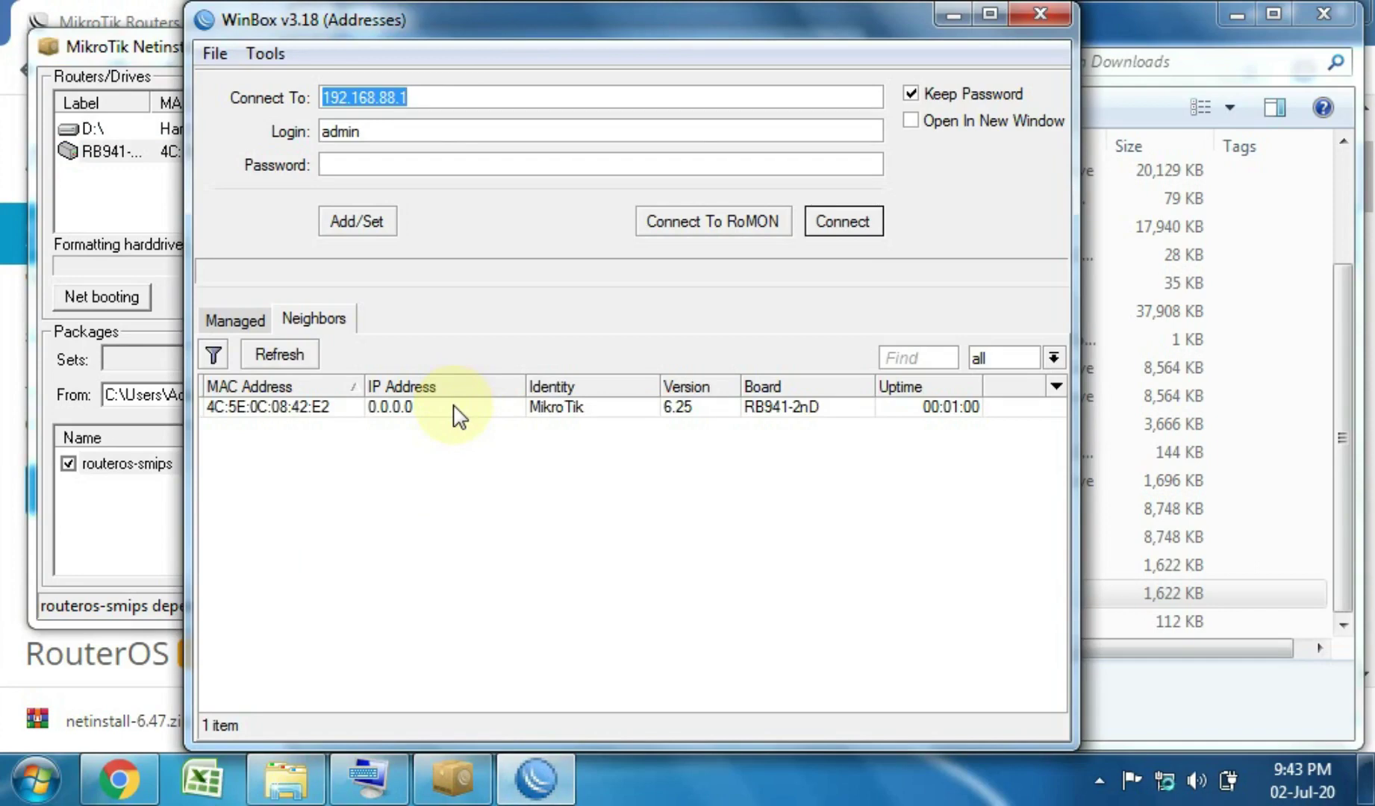
pyautogui.click(161, 198)
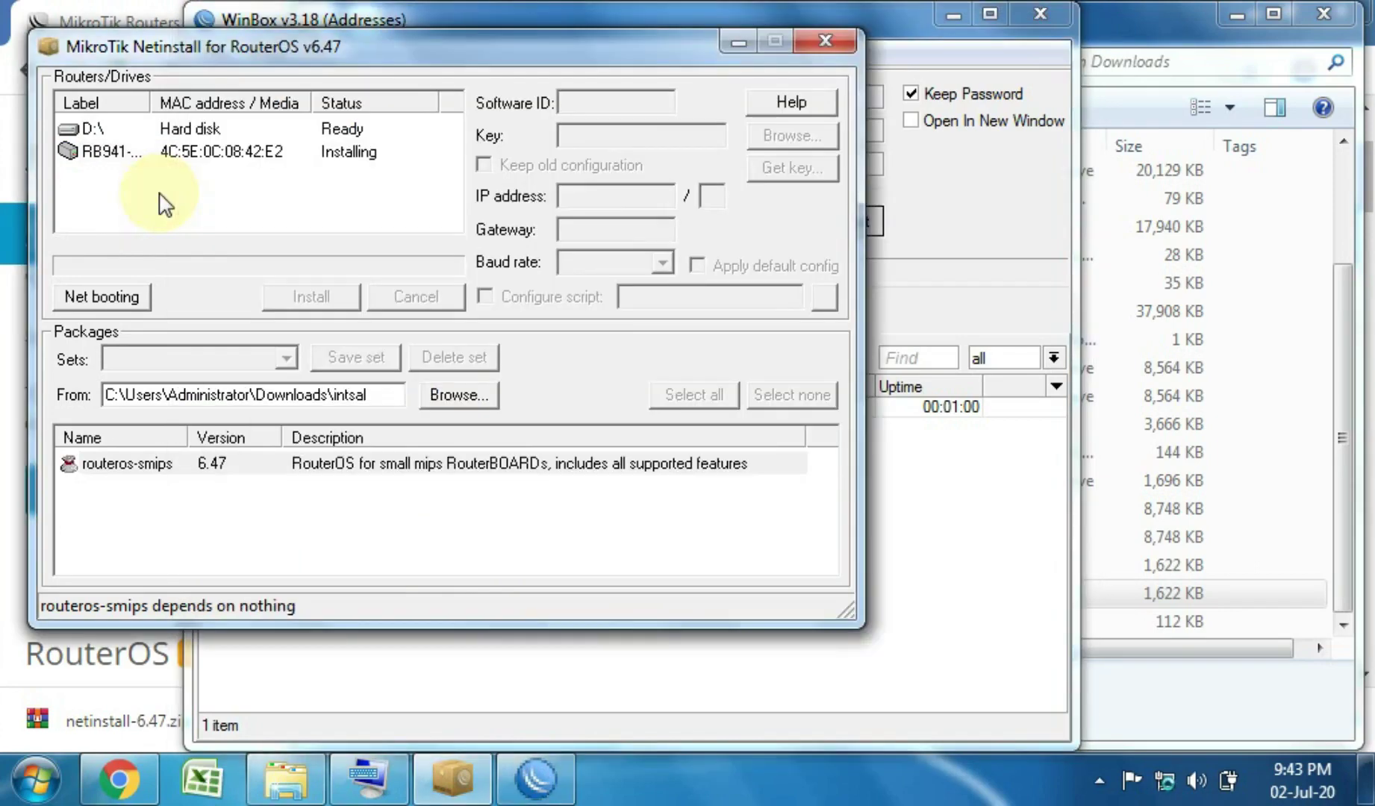
pyautogui.click(160, 152)
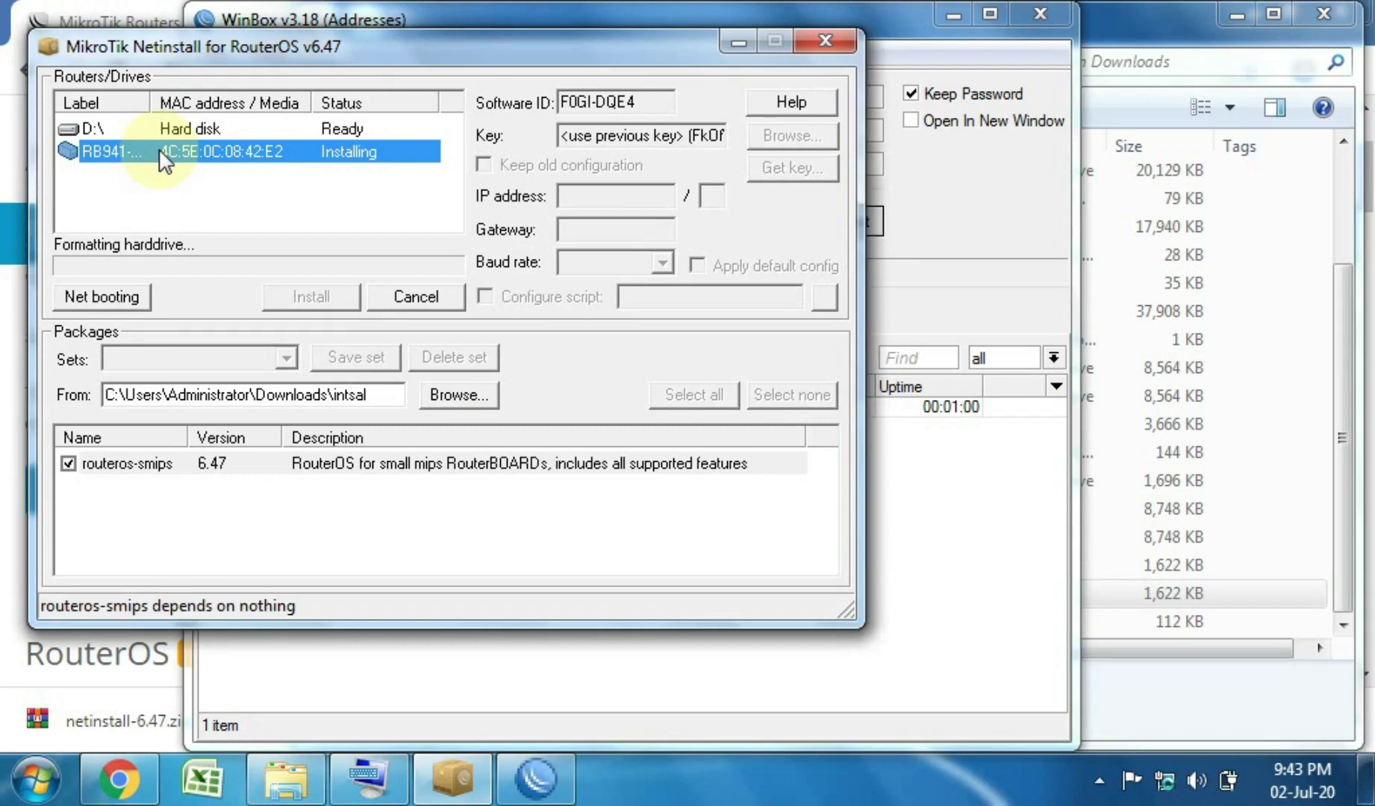
pyautogui.click(423, 296)
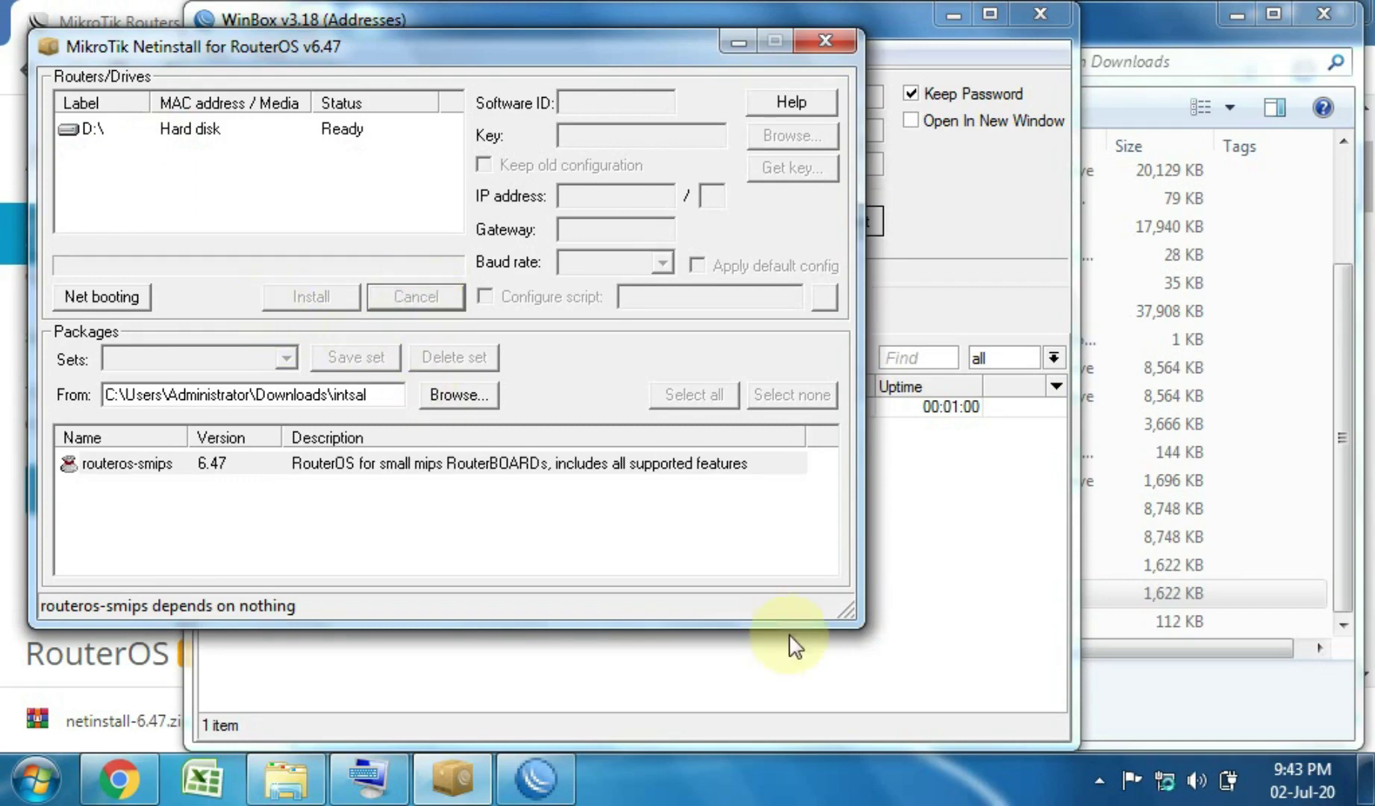
# Check the computer's network connection status, and choose the RB941-2nD as the connection target from WinBox's Neighbors list.
pyautogui.click(1165, 781)
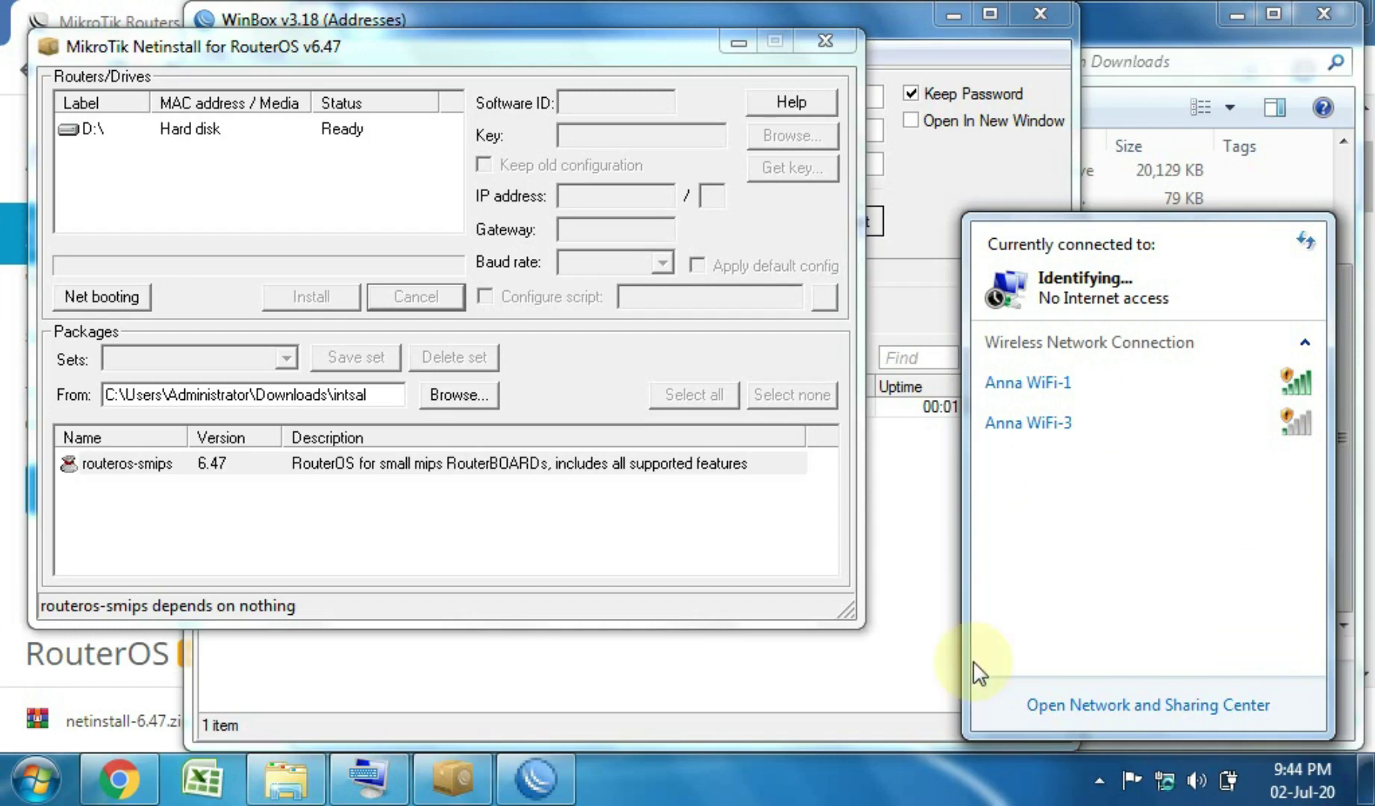
pyautogui.click(538, 779)
pyautogui.write('77777777777')
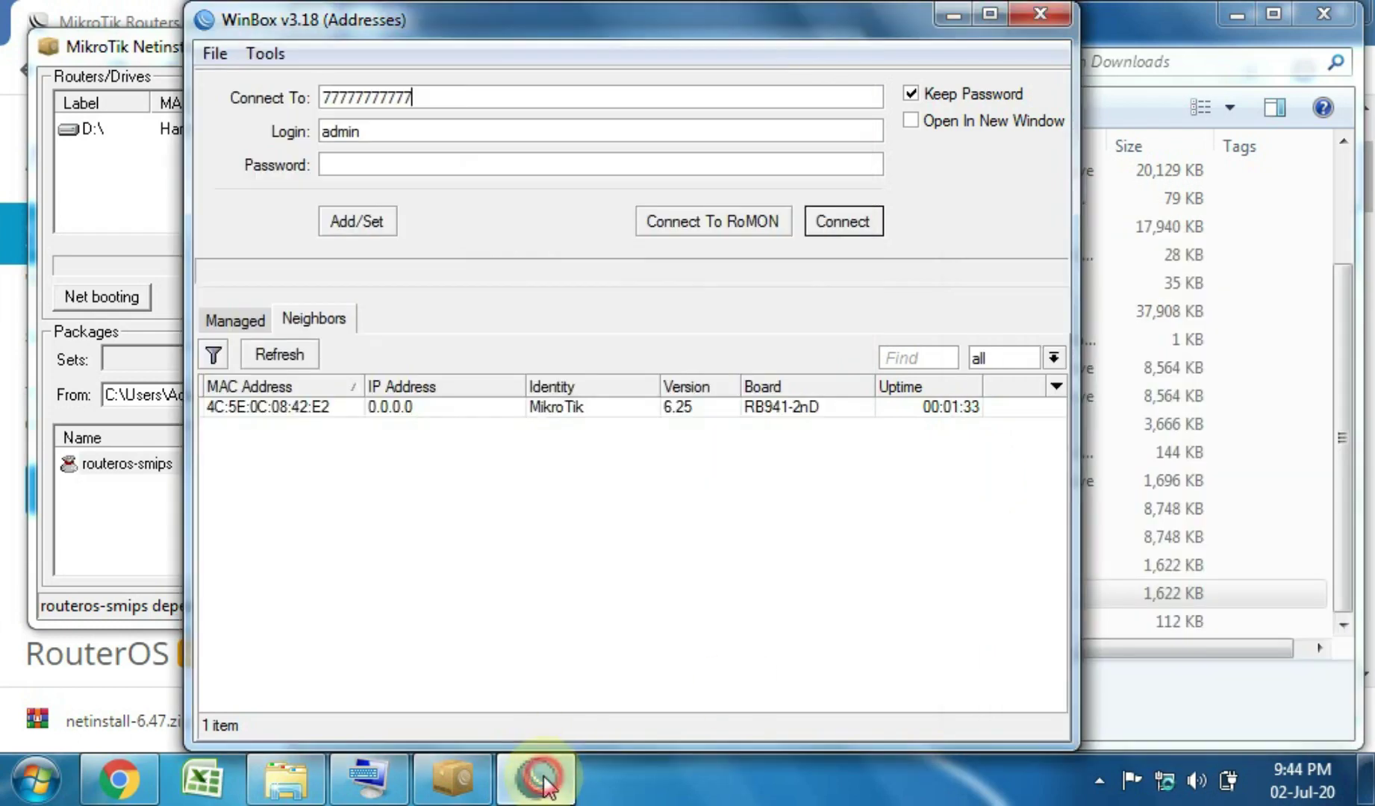
pyautogui.write('777777777777777777777777777777777777777777777777777777')
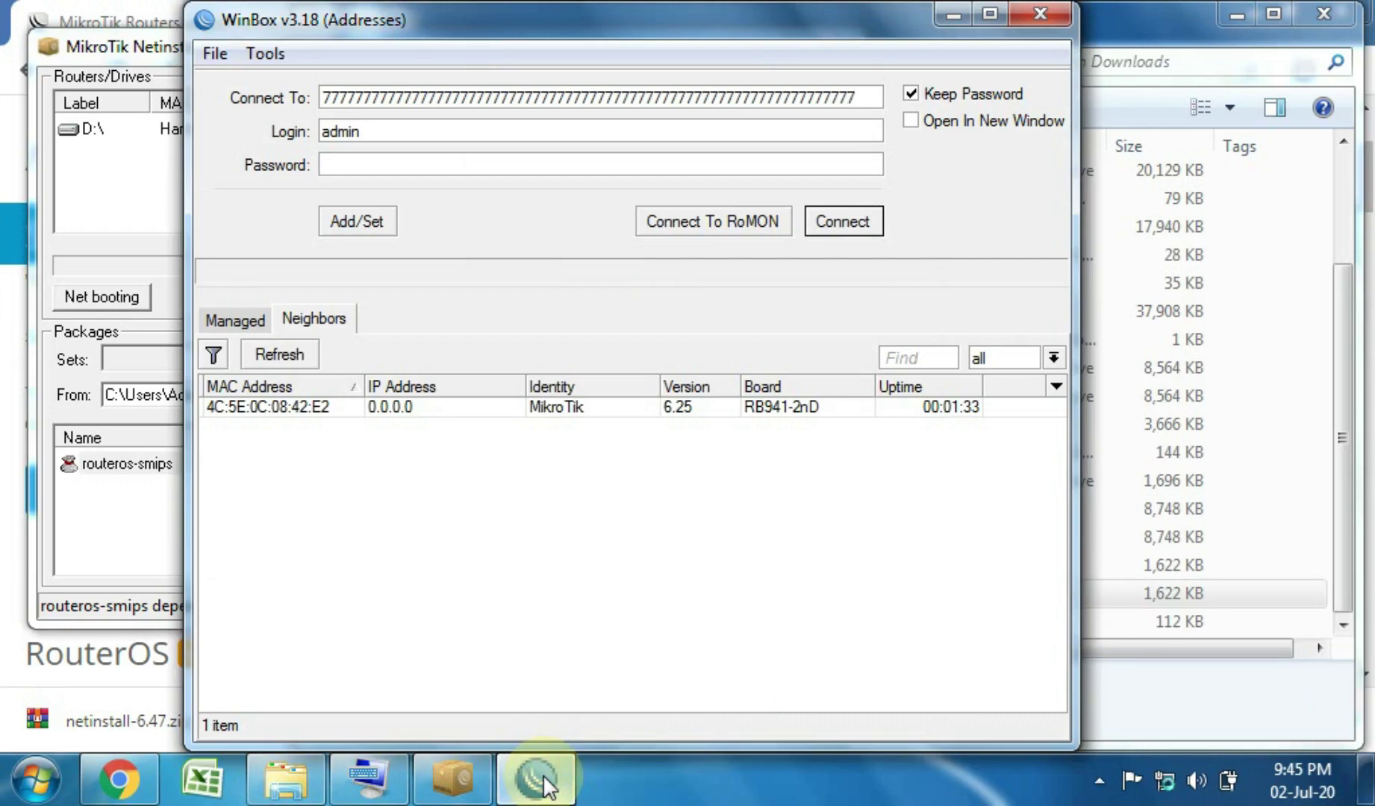
pyautogui.click(322, 407)
pyautogui.click(312, 323)
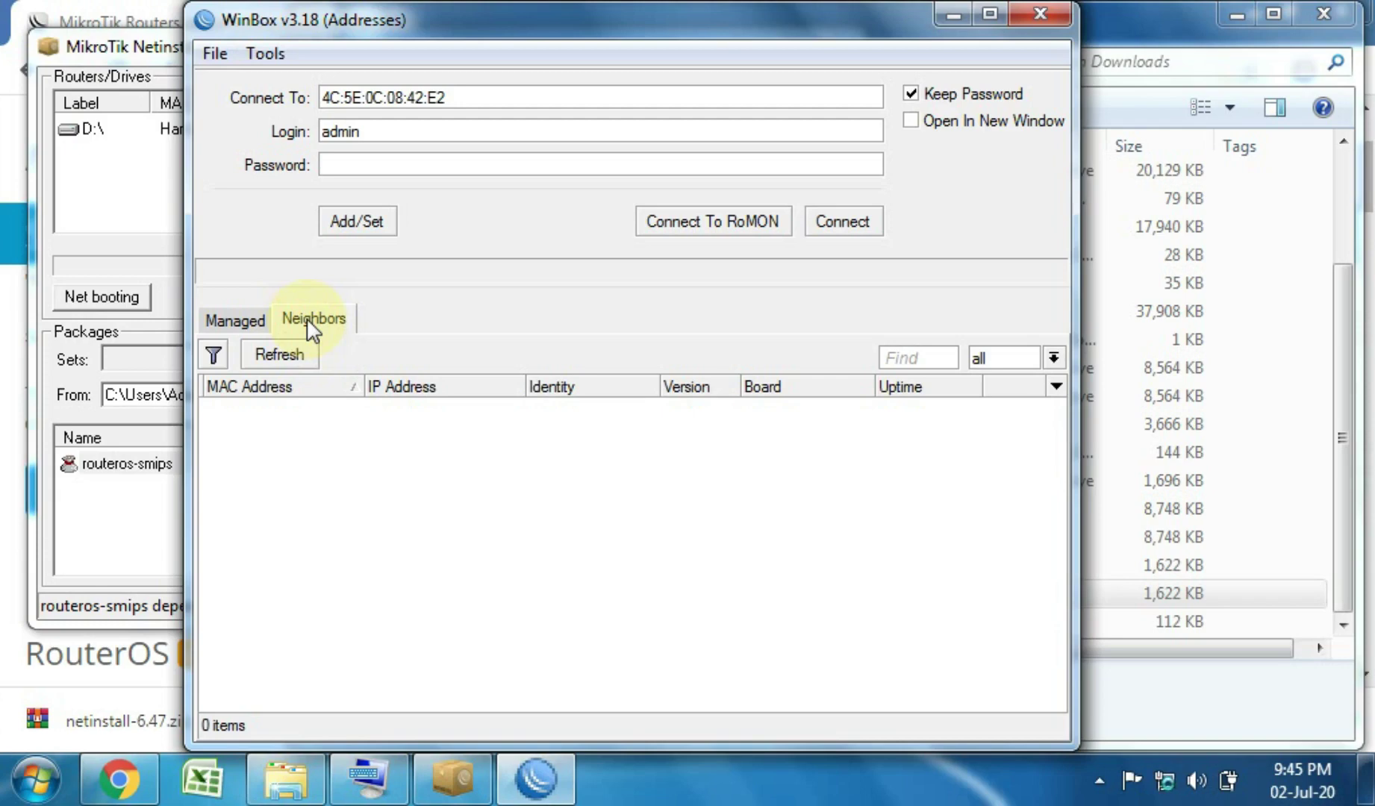
# Close Netinstall, and check the Managed and Neighbors lists in WinBox.
pyautogui.click(123, 230)
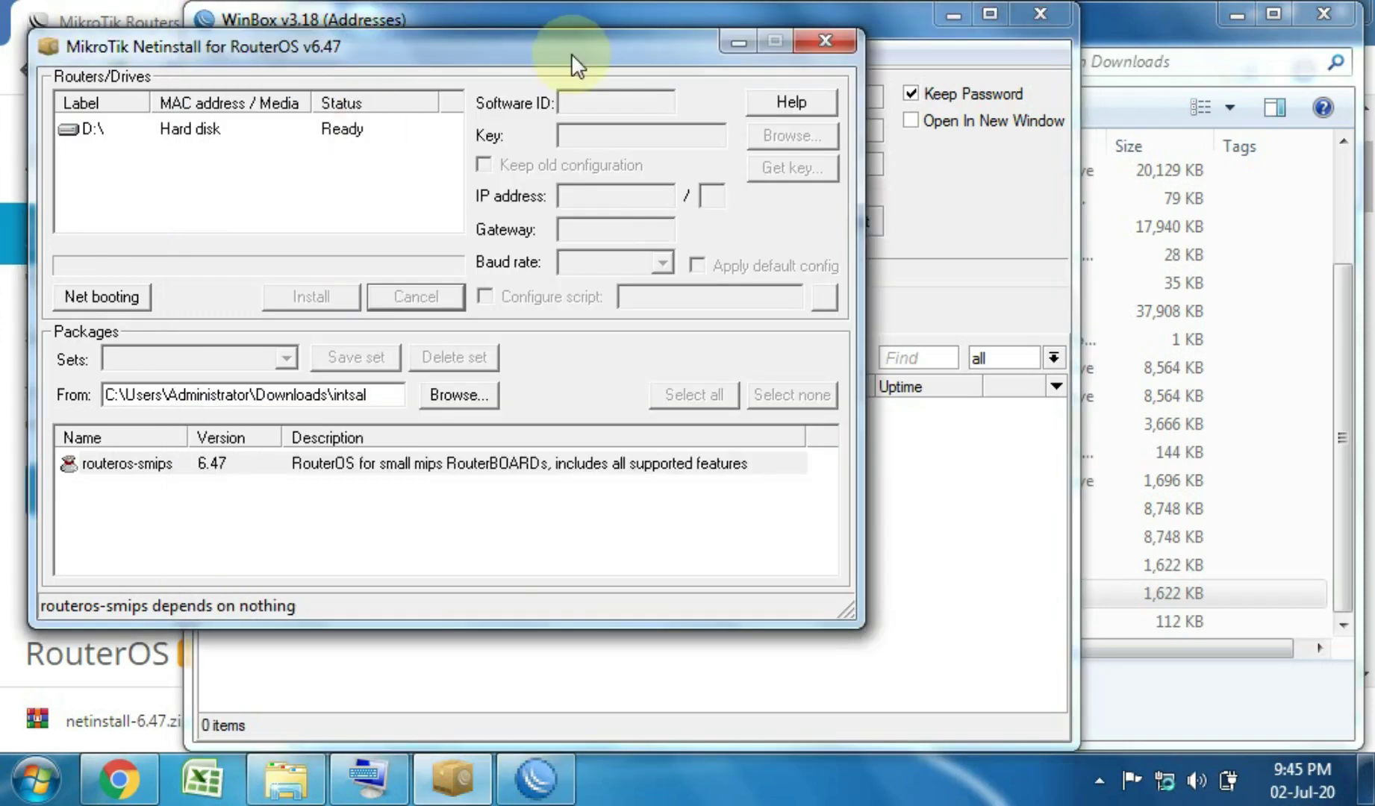
pyautogui.click(817, 41)
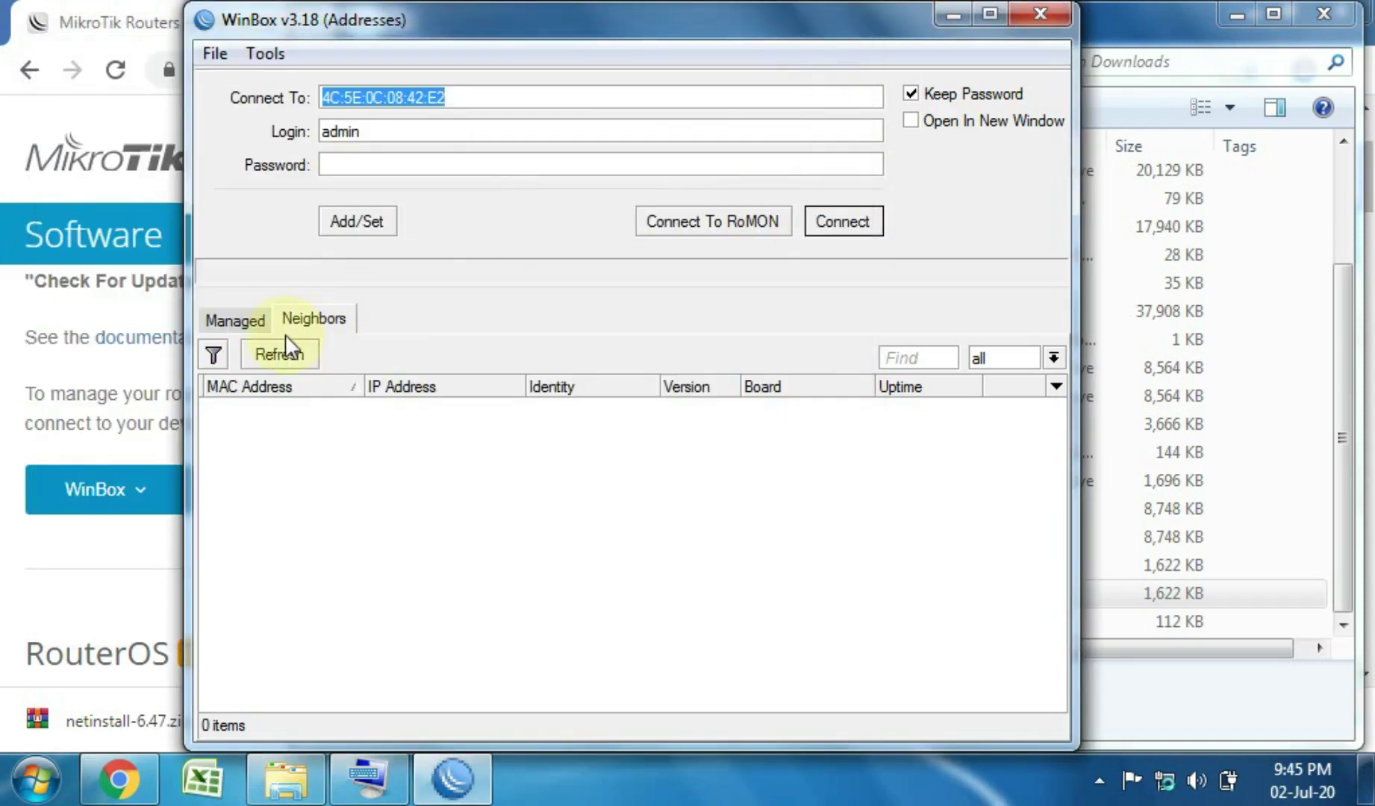
pyautogui.click(238, 321)
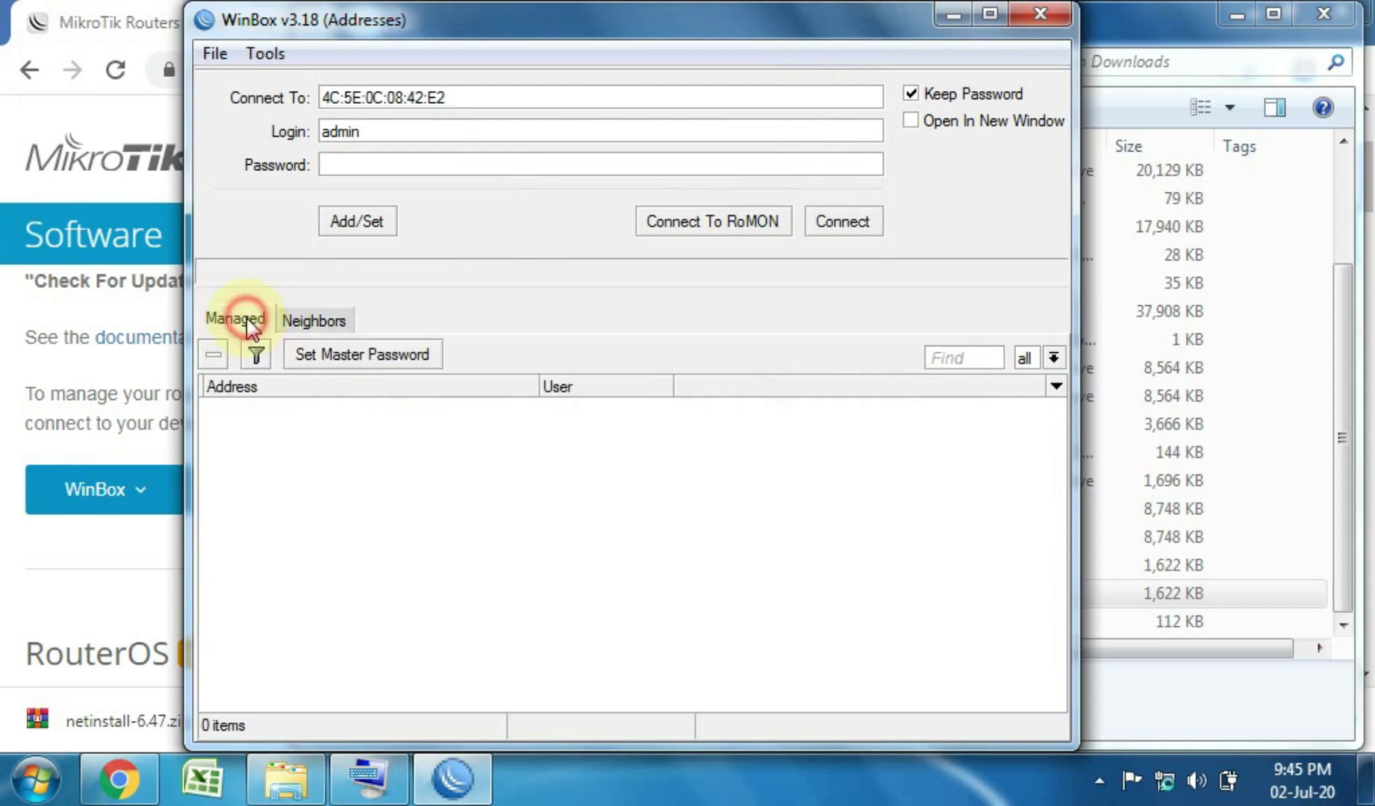
pyautogui.click(303, 321)
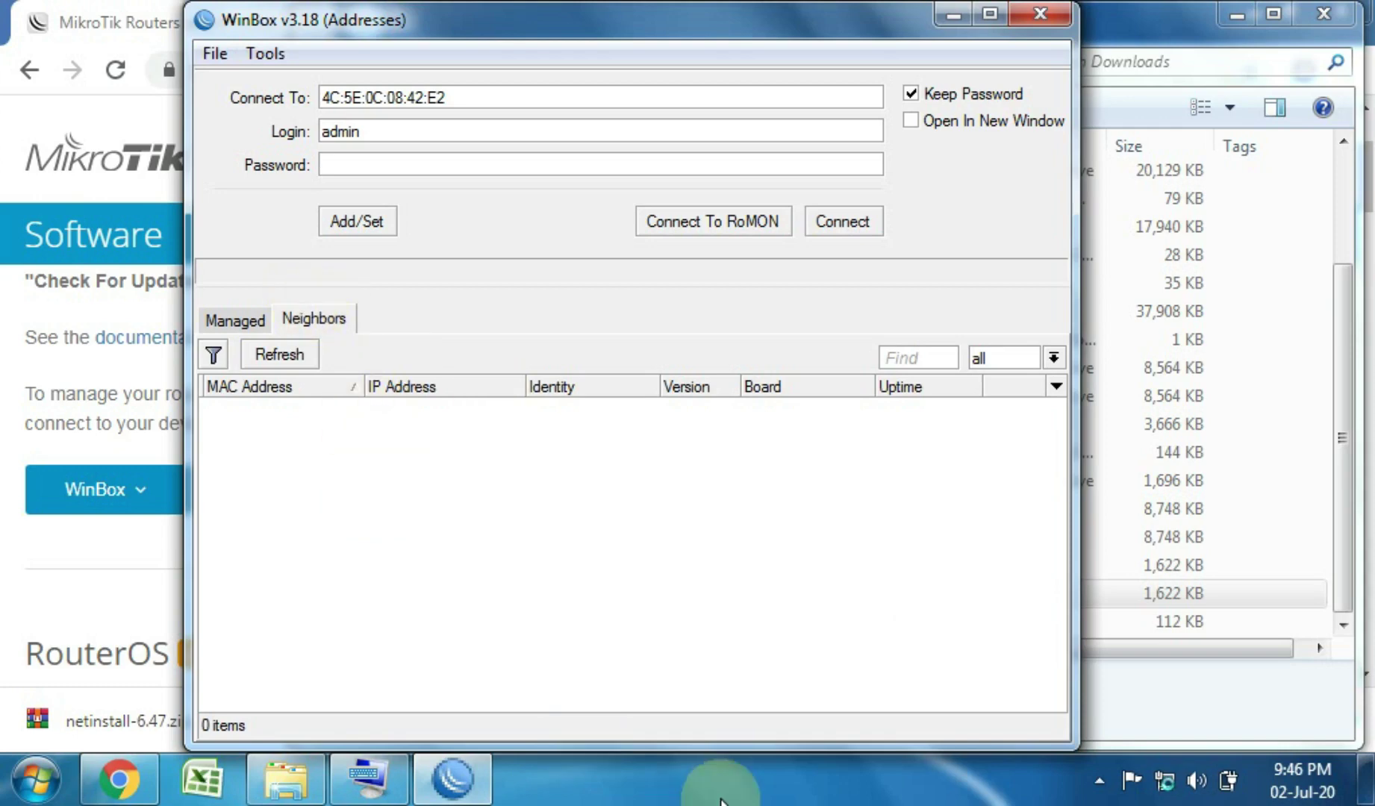
# Check the IPv4 address in the Local Area Connection's details, and close the network windows to return to Netinstall.
pyautogui.click(1099, 780)
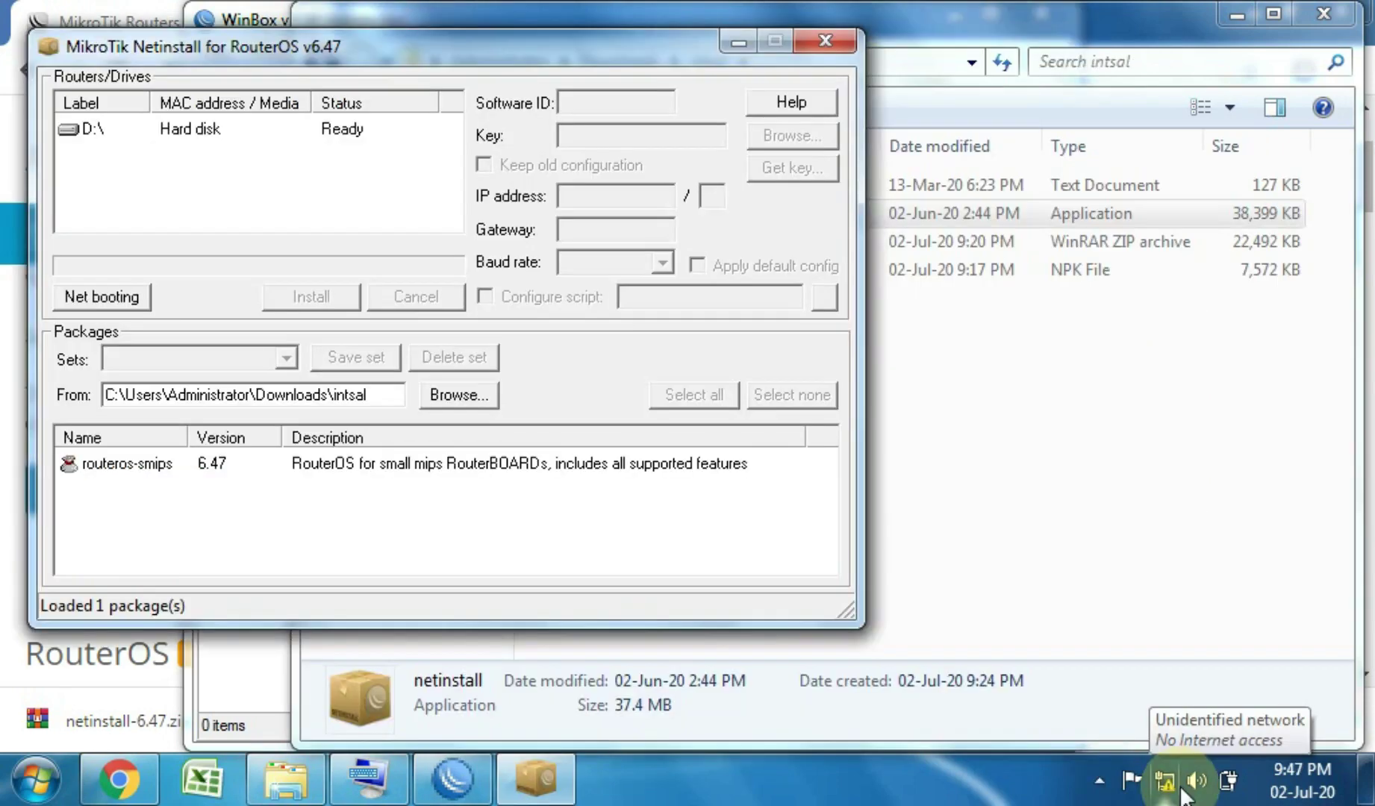
pyautogui.click(1166, 781)
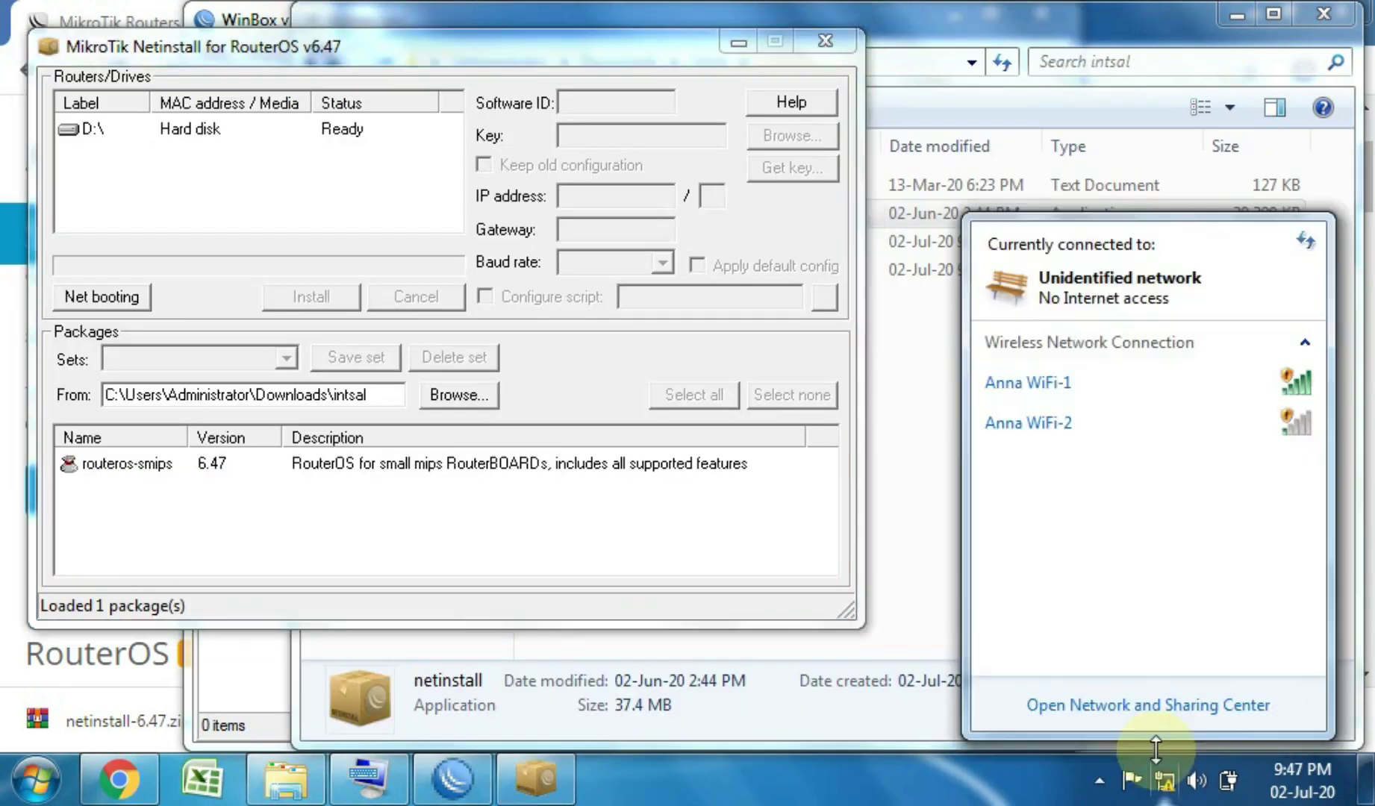
pyautogui.click(1140, 704)
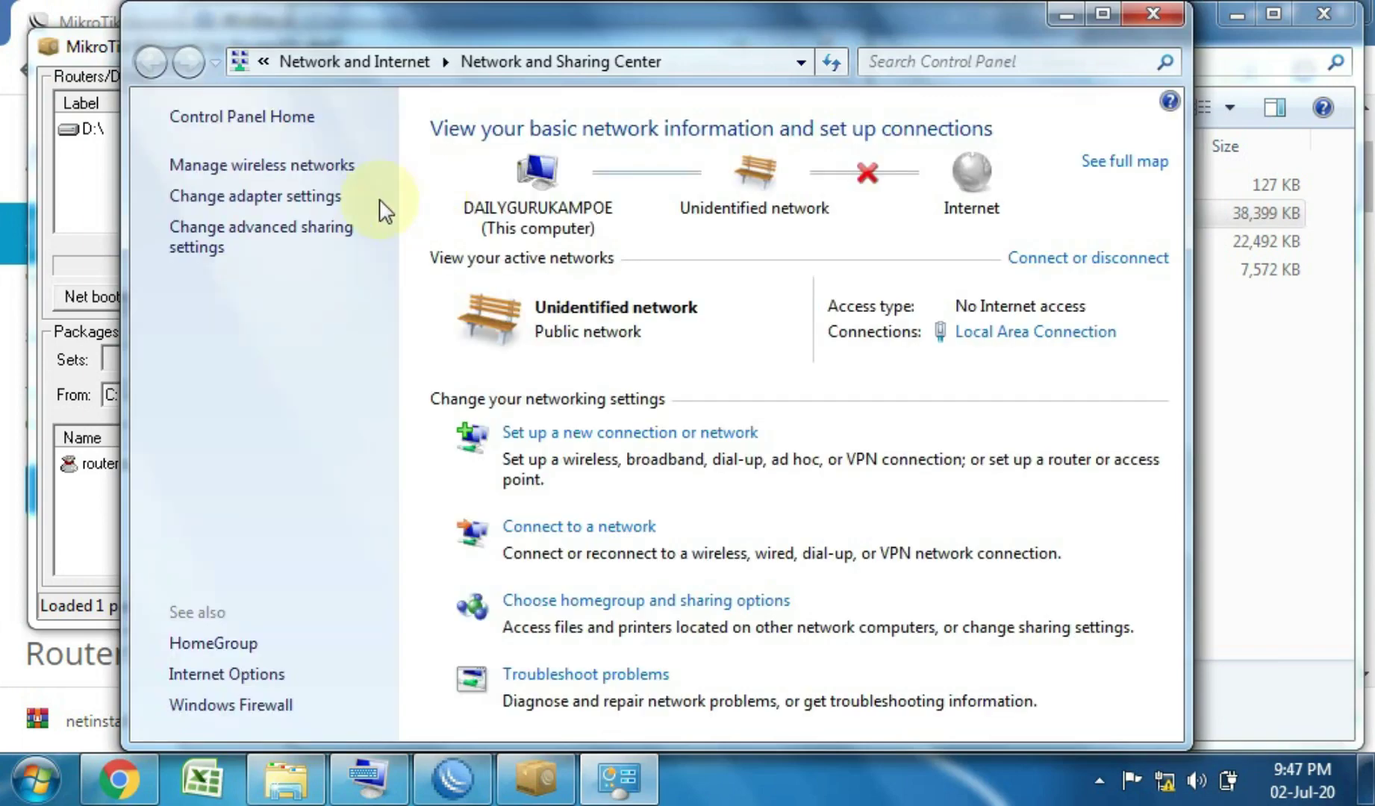
pyautogui.click(1008, 333)
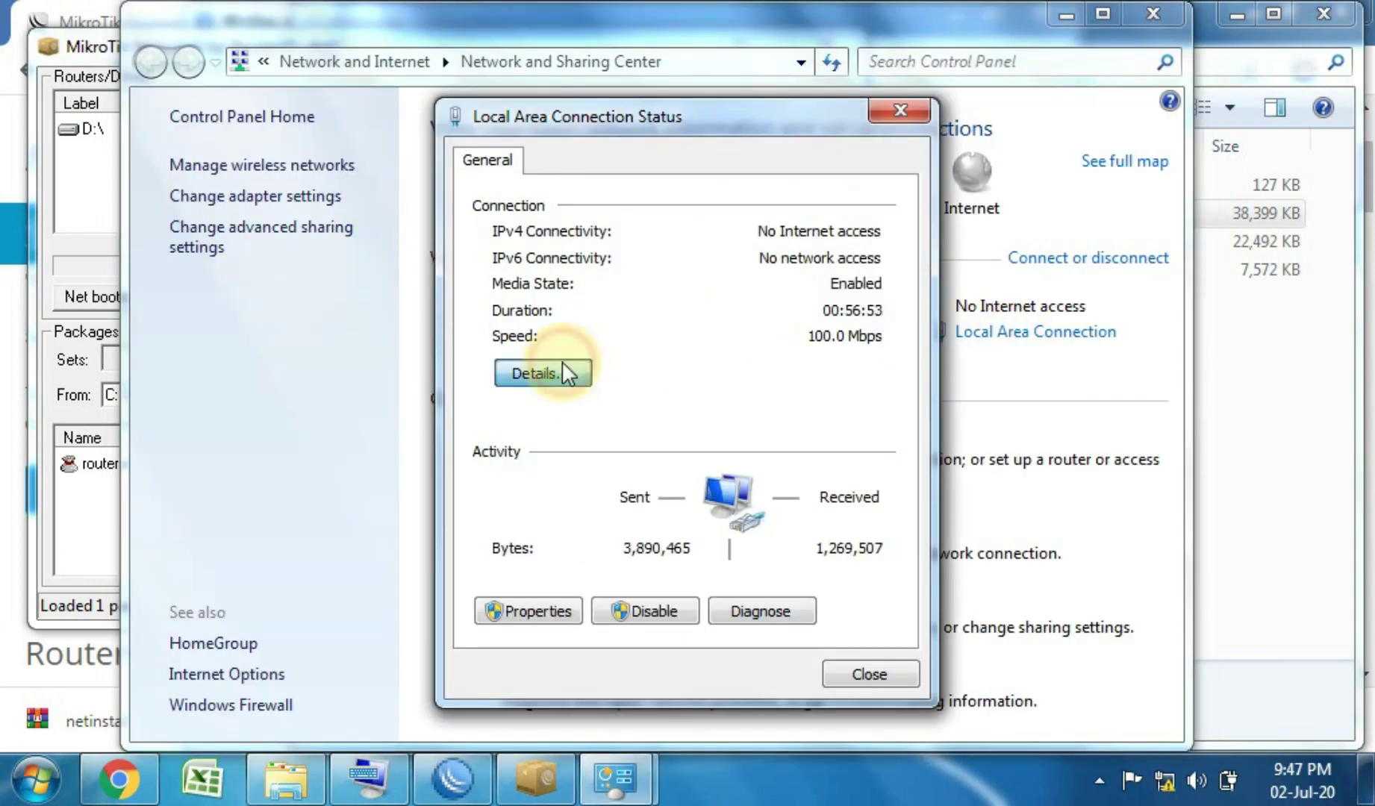
pyautogui.click(569, 372)
pyautogui.click(692, 355)
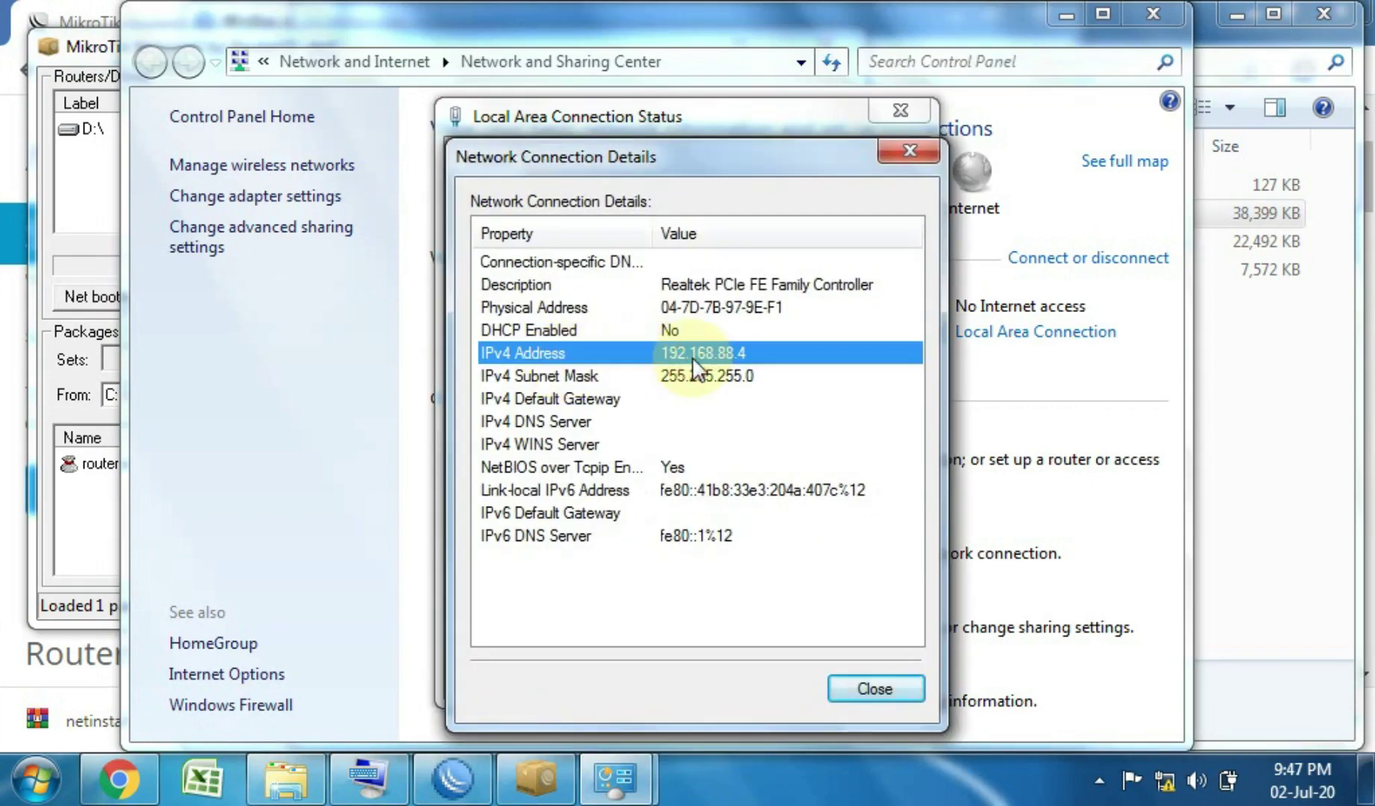
pyautogui.click(912, 154)
pyautogui.click(909, 117)
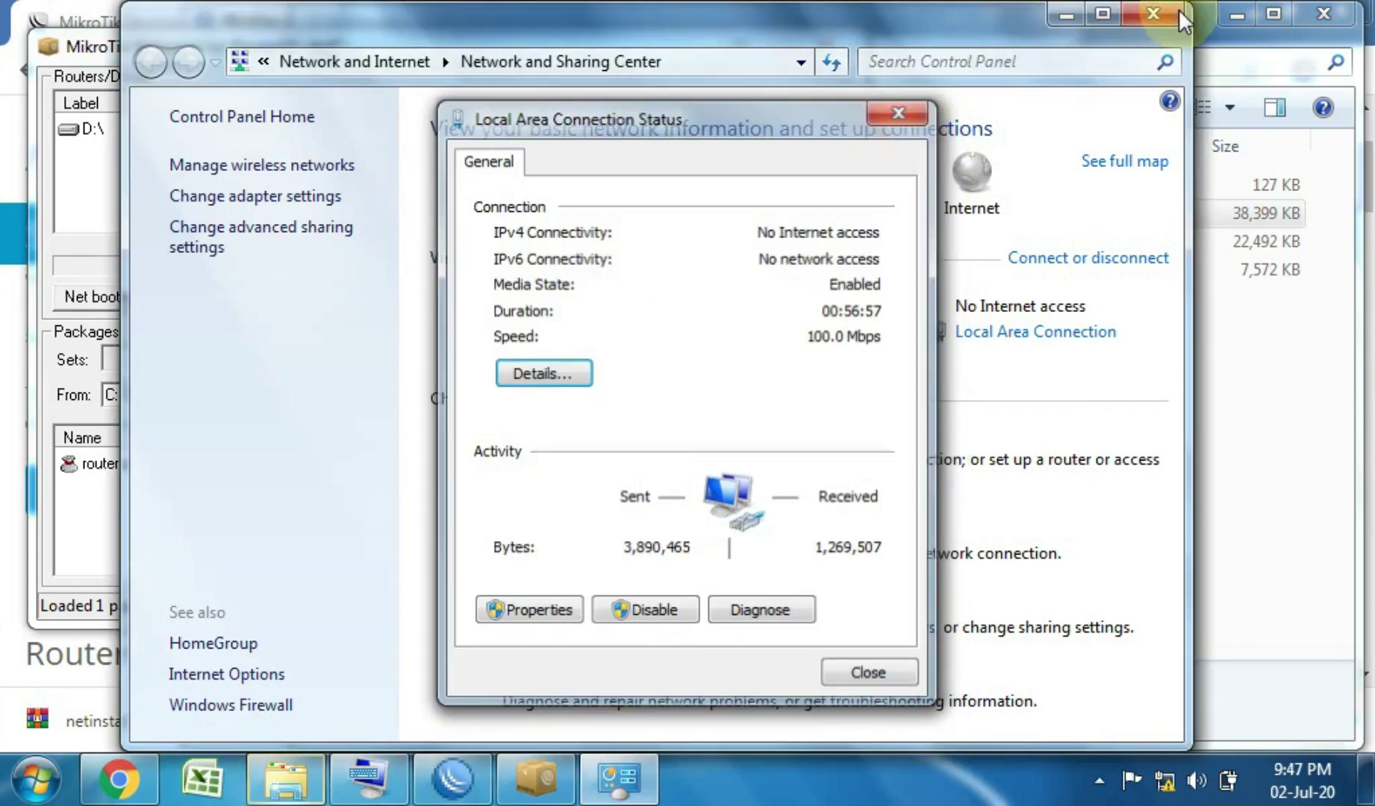
pyautogui.click(1155, 14)
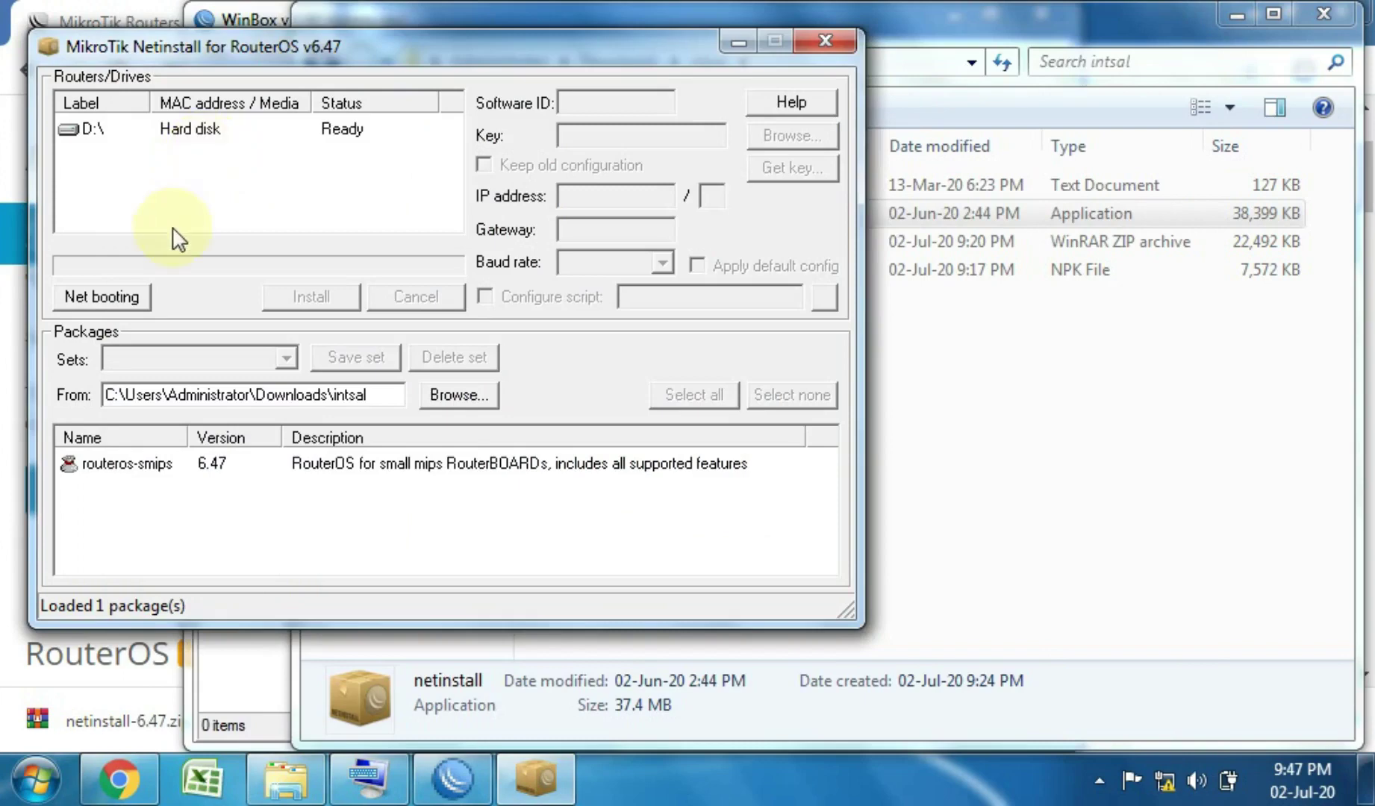
# Enable the boot server in Netinstall's network booting settings with client IP address 192.168.88.10, and apply the change.
pyautogui.click(135, 297)
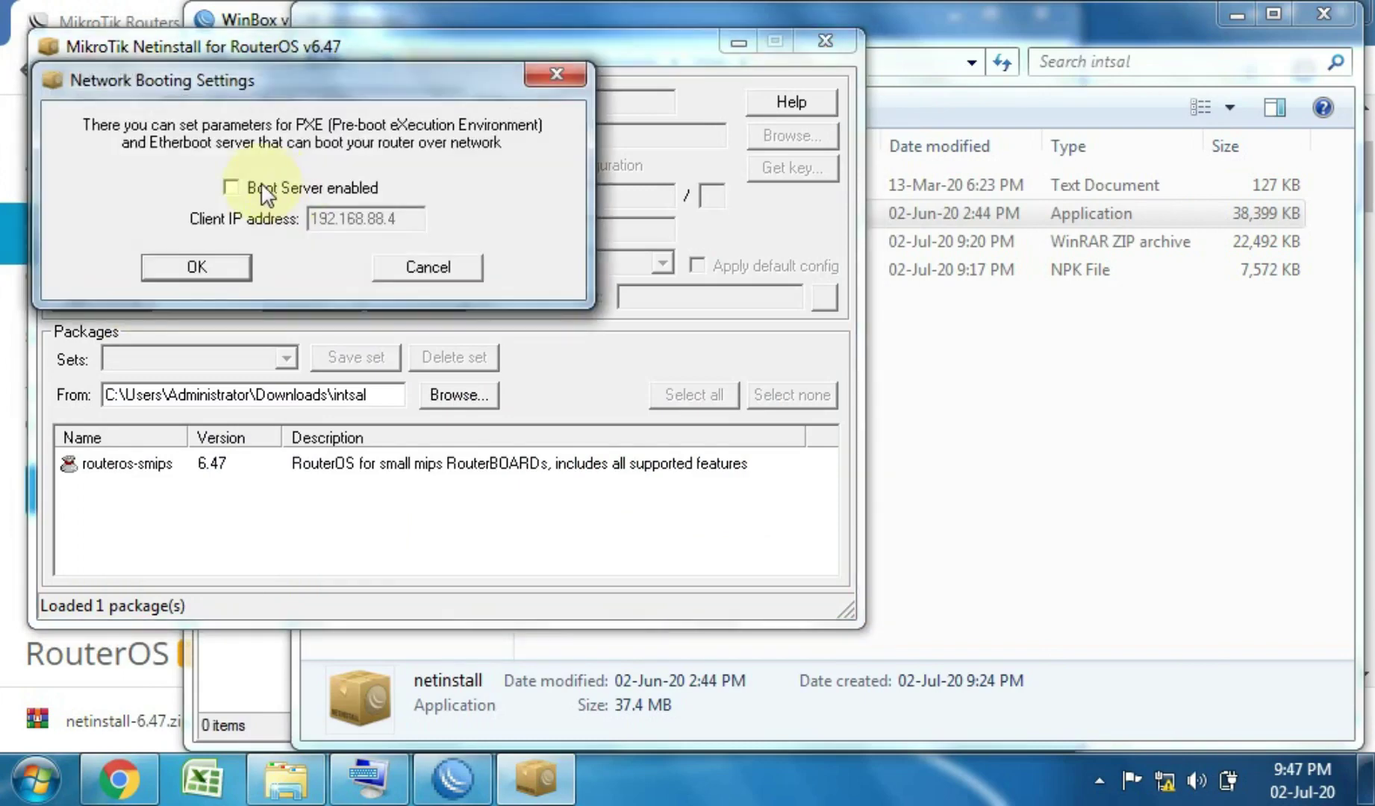
pyautogui.click(265, 193)
pyautogui.click(412, 219)
pyautogui.press('BackSpace')
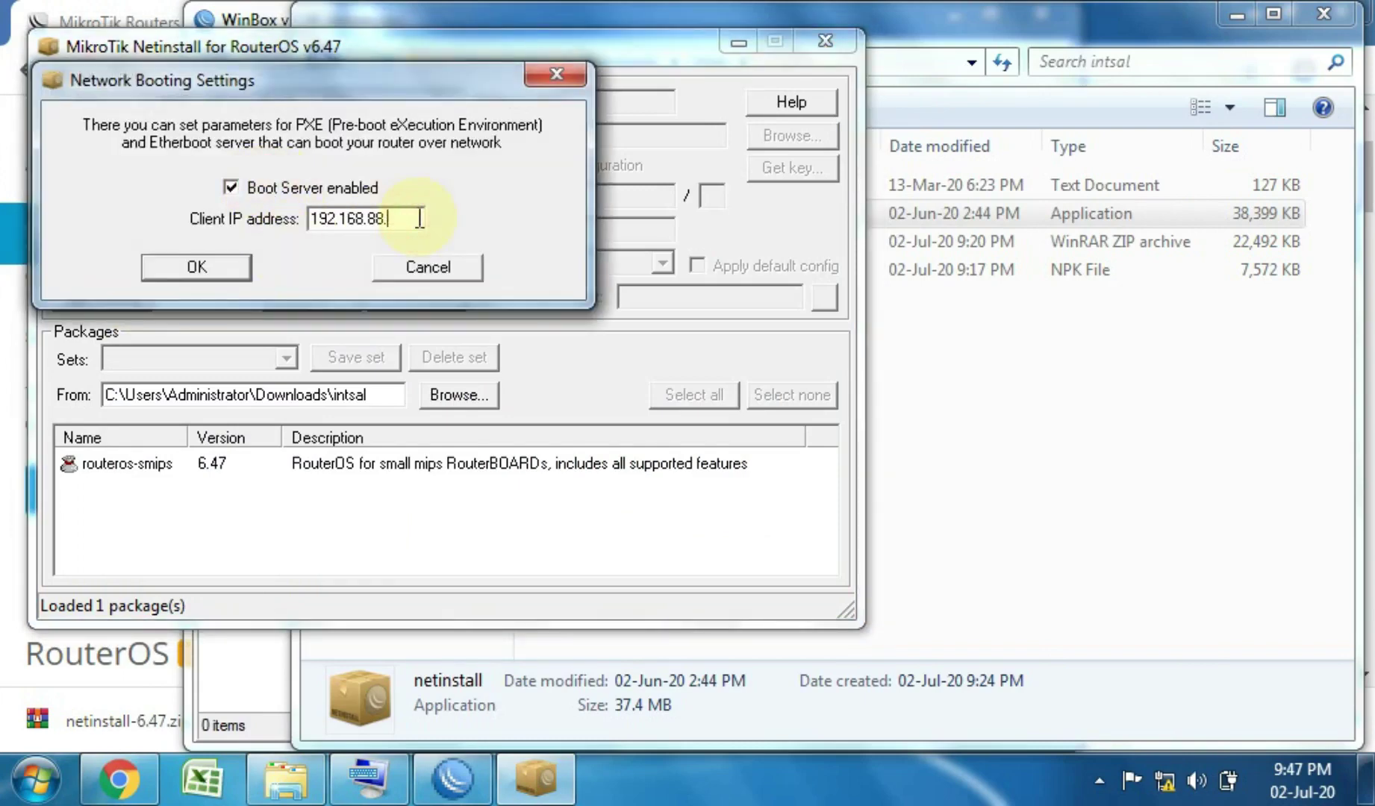
pyautogui.write('10')
pyautogui.click(230, 272)
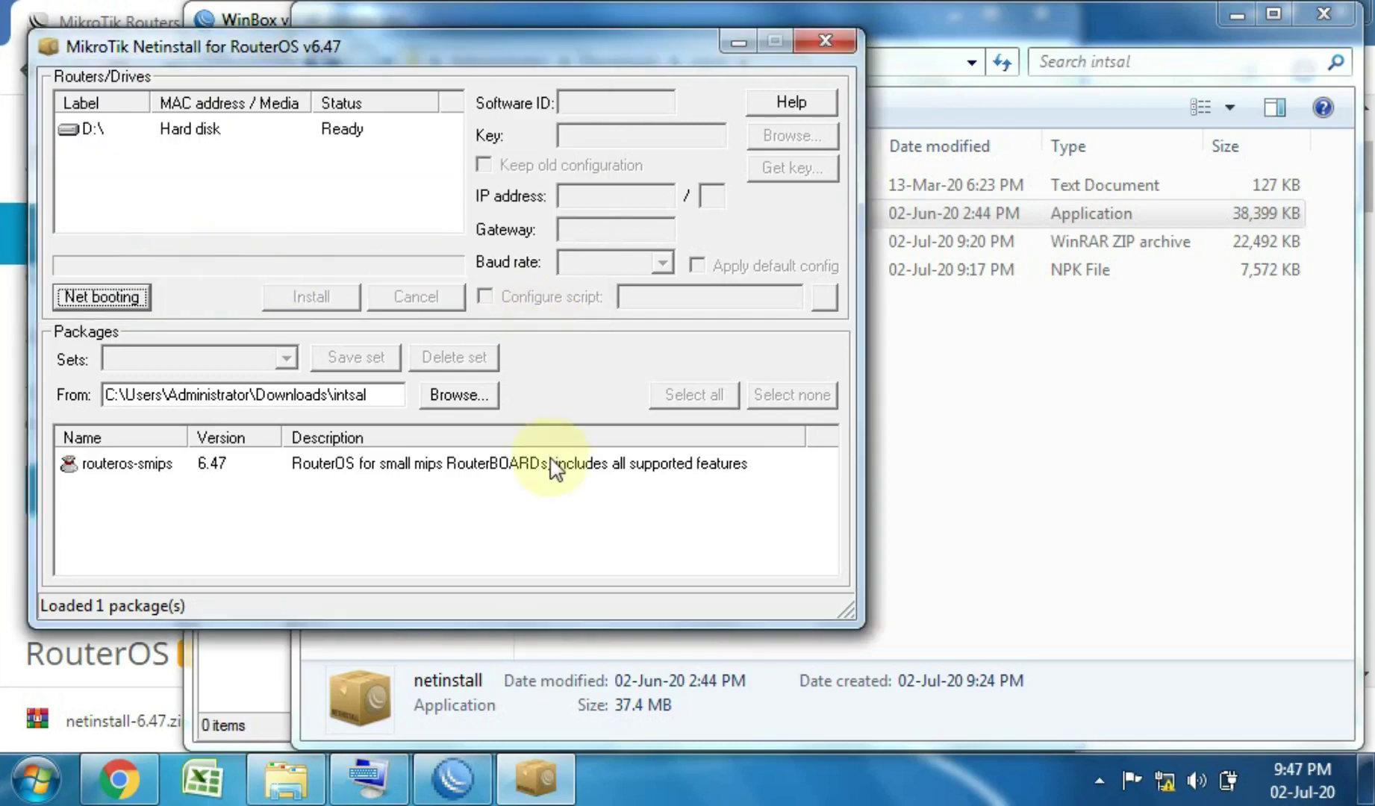
# Check WinBox's Managed and Neighbors lists again, and select the RB941 router in Netinstall.
pyautogui.click(454, 779)
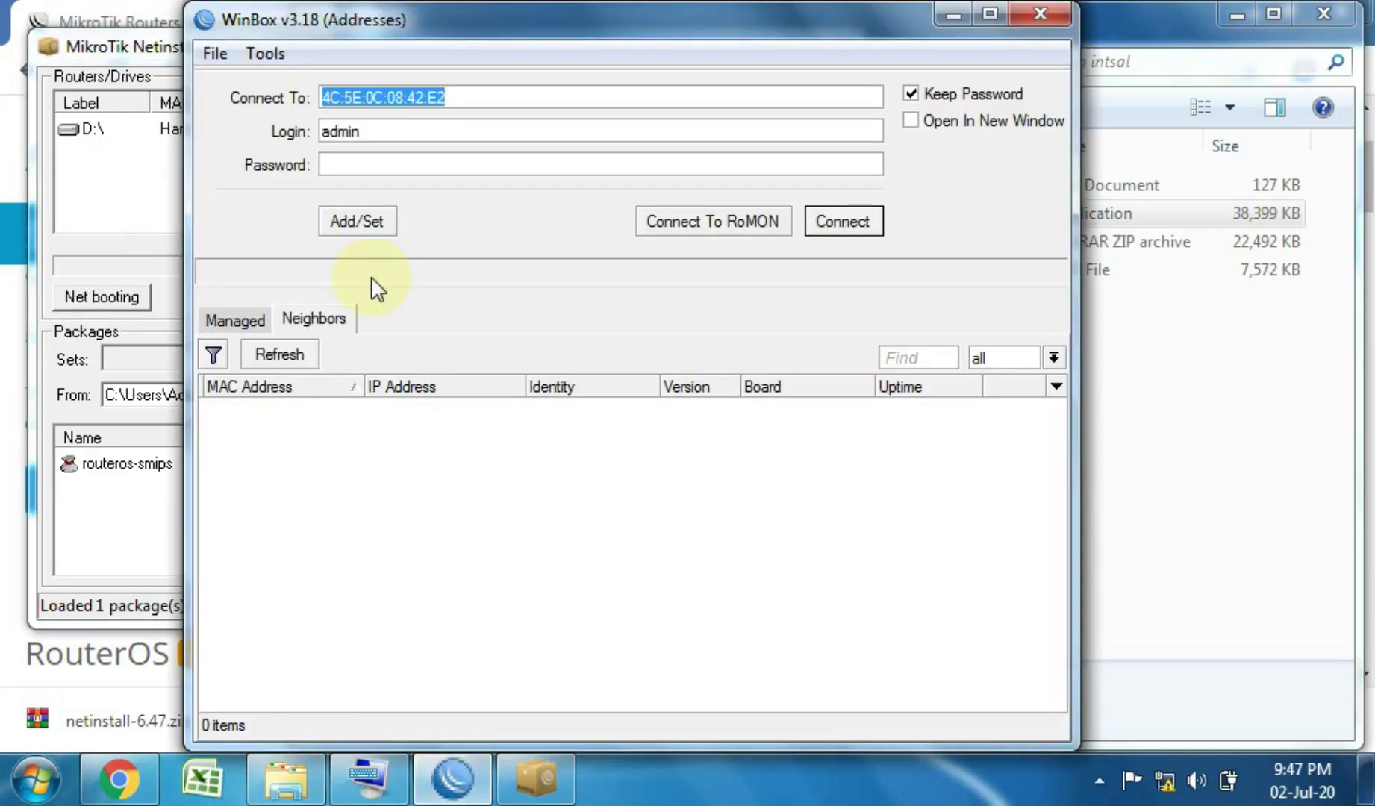
pyautogui.click(250, 320)
pyautogui.click(306, 321)
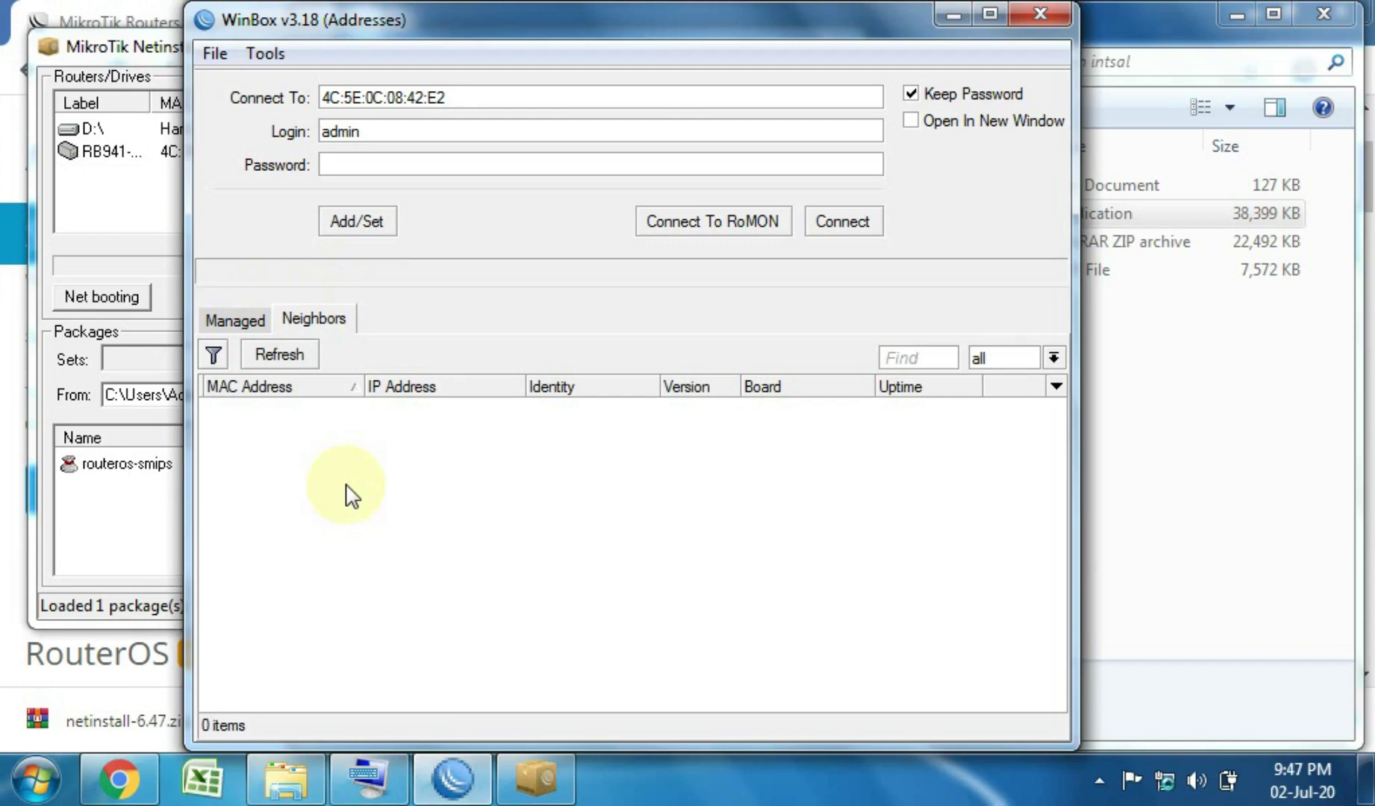
pyautogui.click(126, 155)
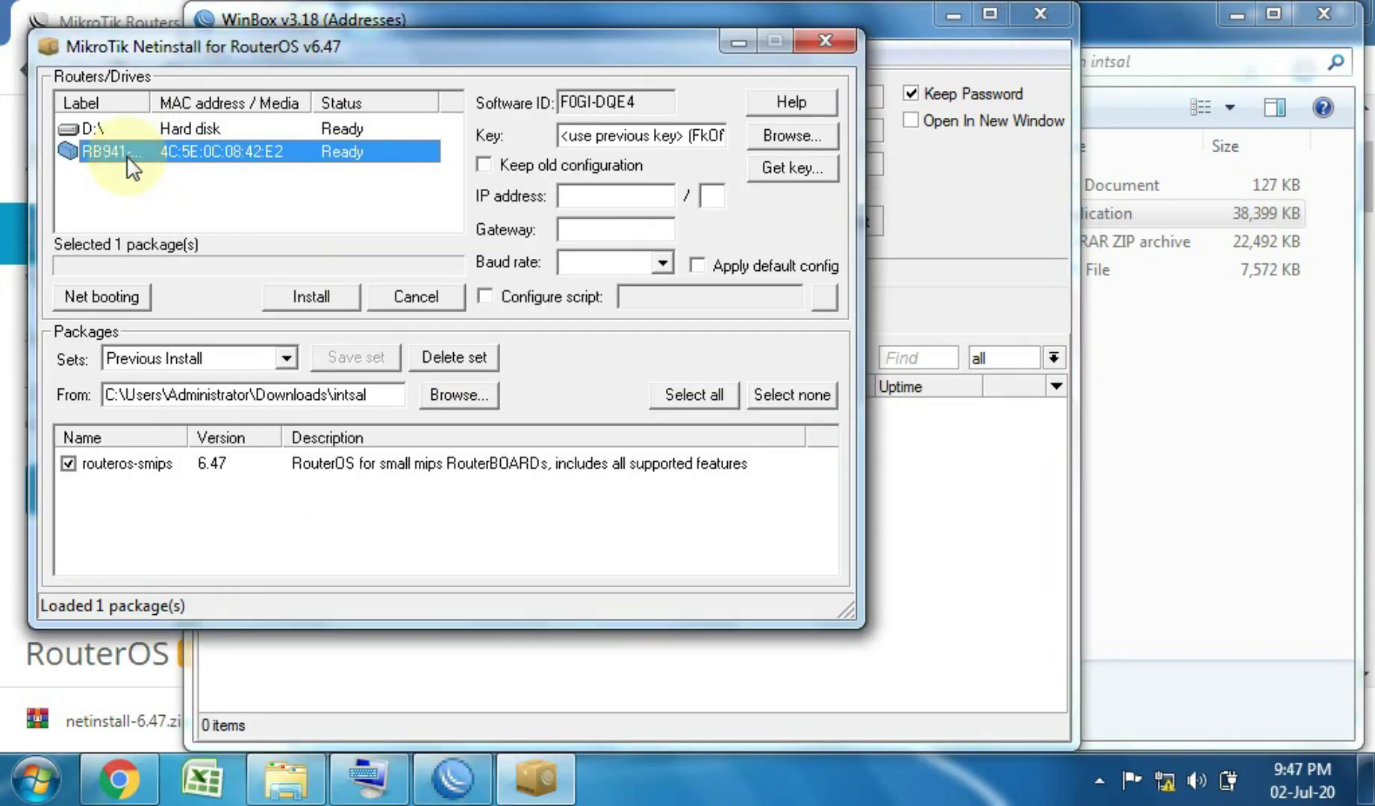
# Select all listed packages in Netinstall, and check the network connection status and the network booting settings.
pyautogui.click(671, 470)
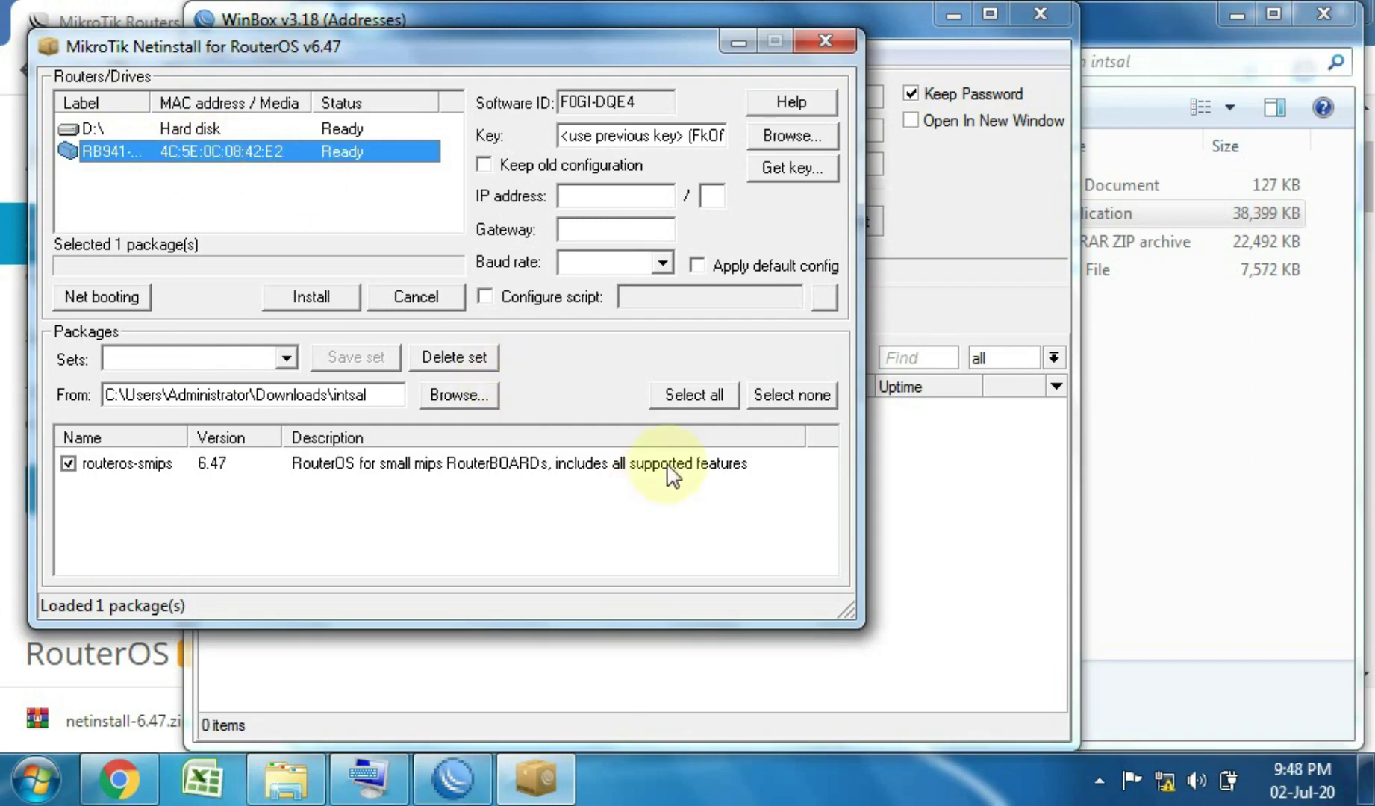
pyautogui.click(701, 394)
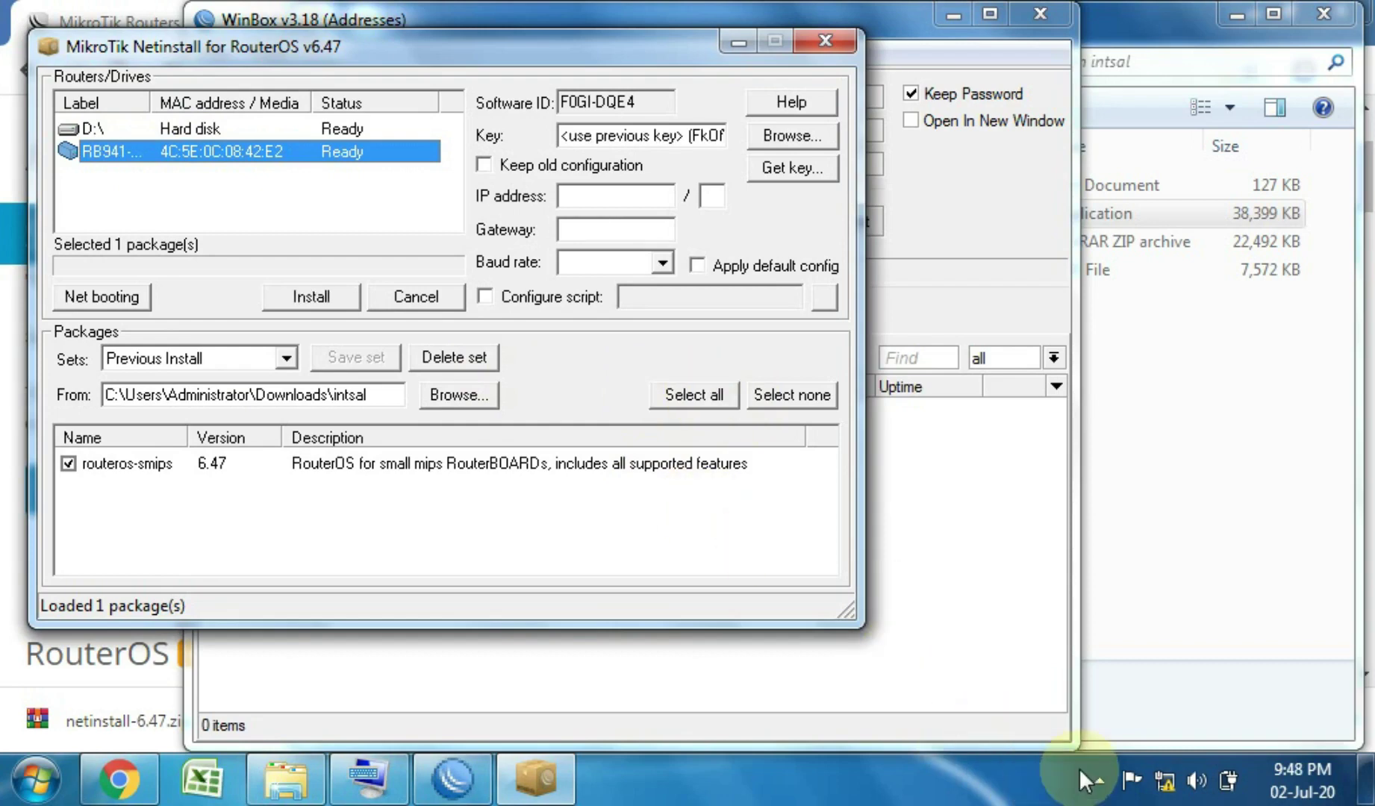
pyautogui.click(1163, 782)
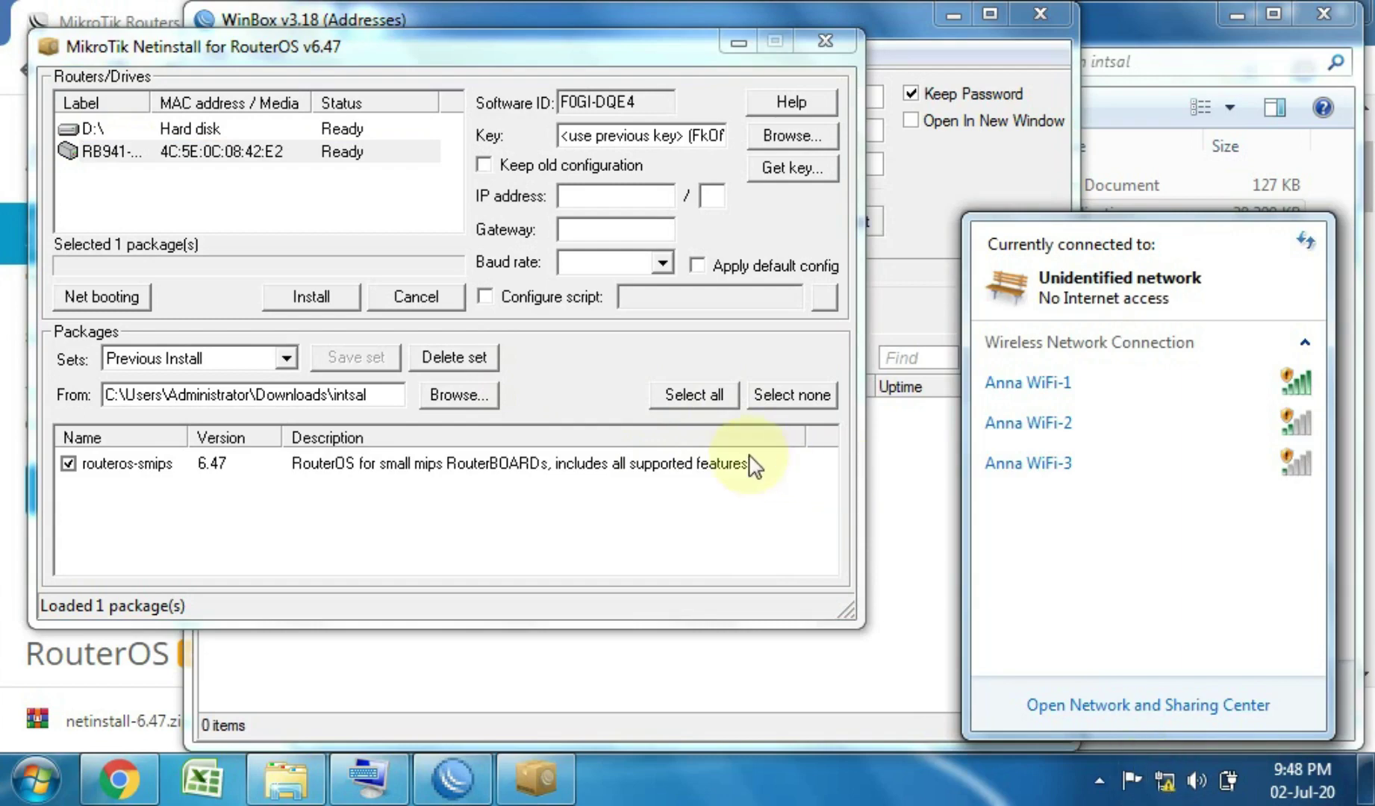
pyautogui.click(135, 299)
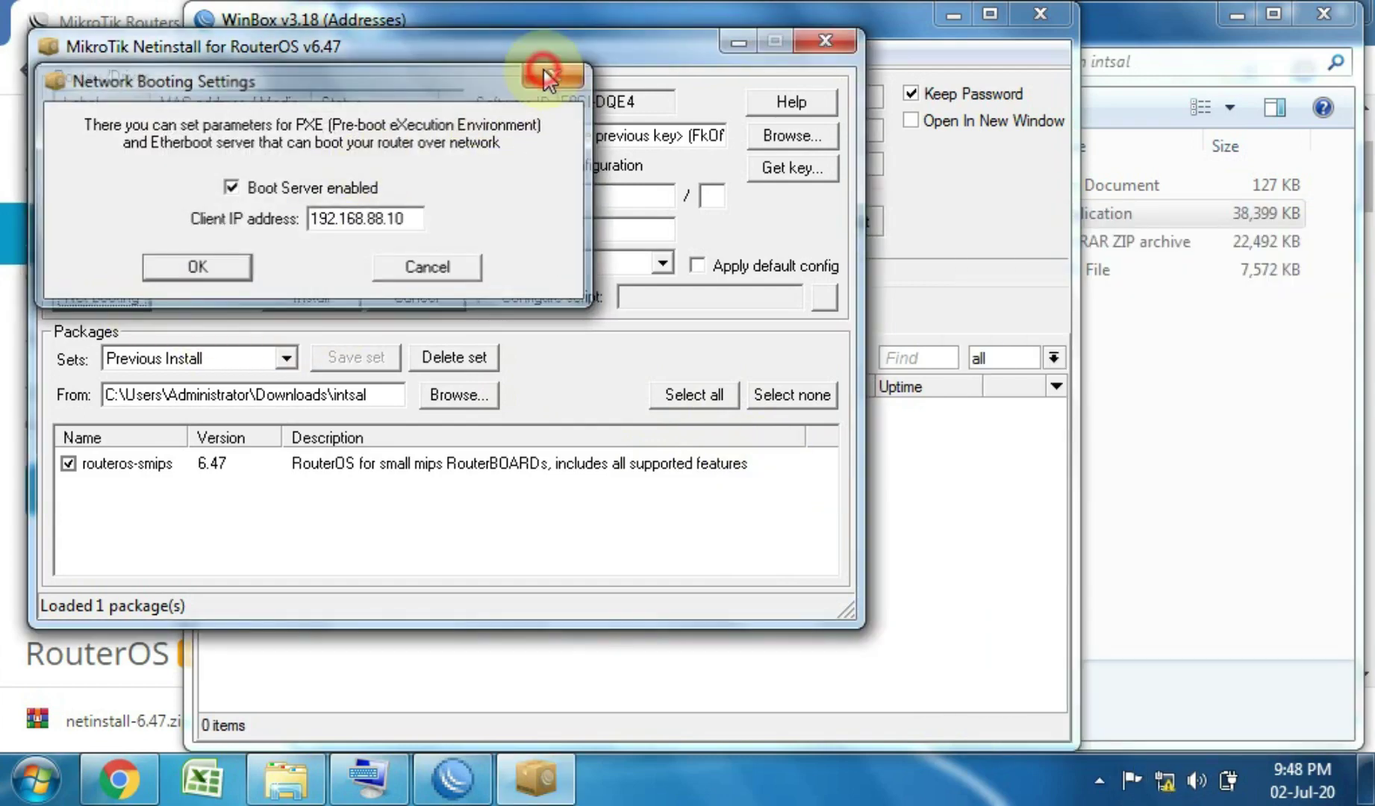
pyautogui.click(544, 70)
# Check the Managed and Neighbors lists in WinBox, and close WinBox.
pyautogui.click(453, 791)
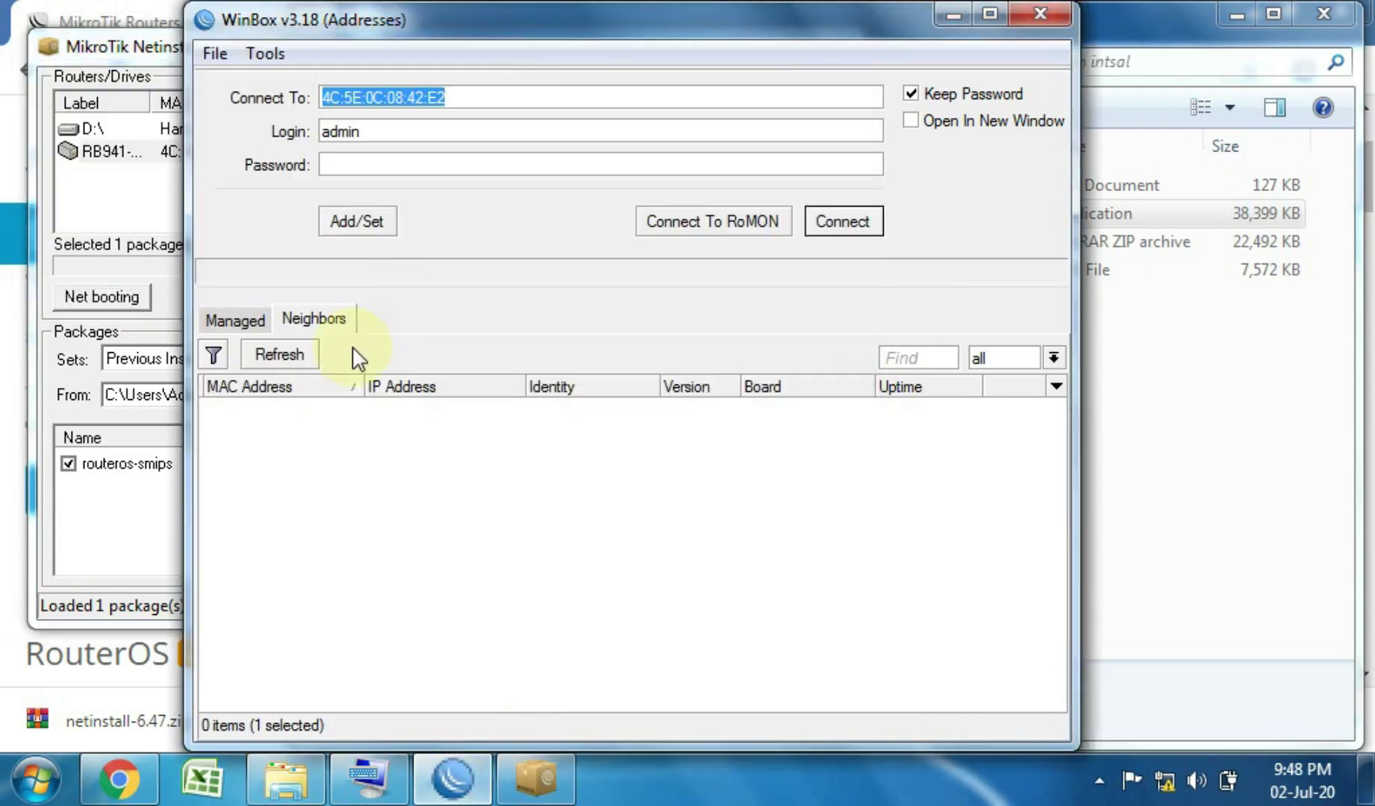
pyautogui.click(222, 318)
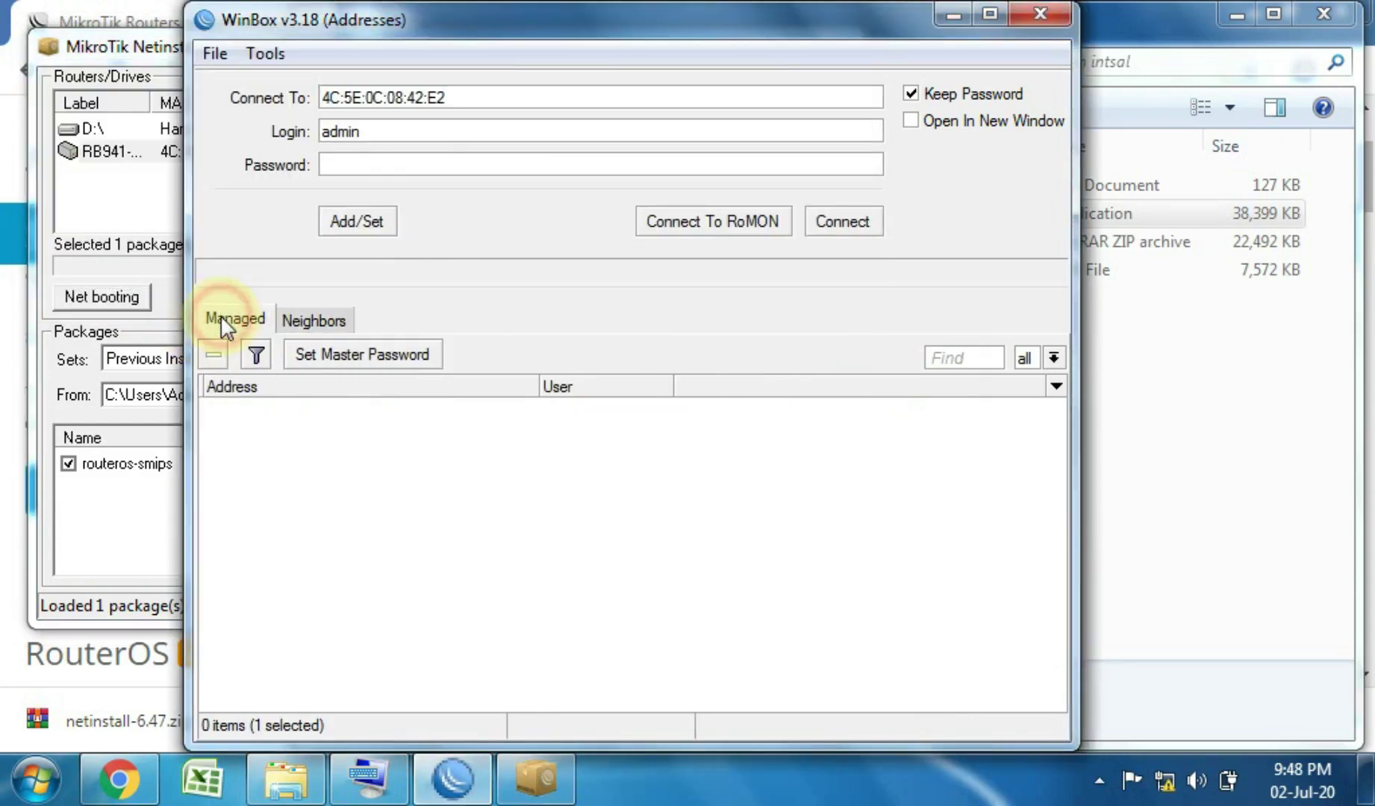
pyautogui.click(311, 320)
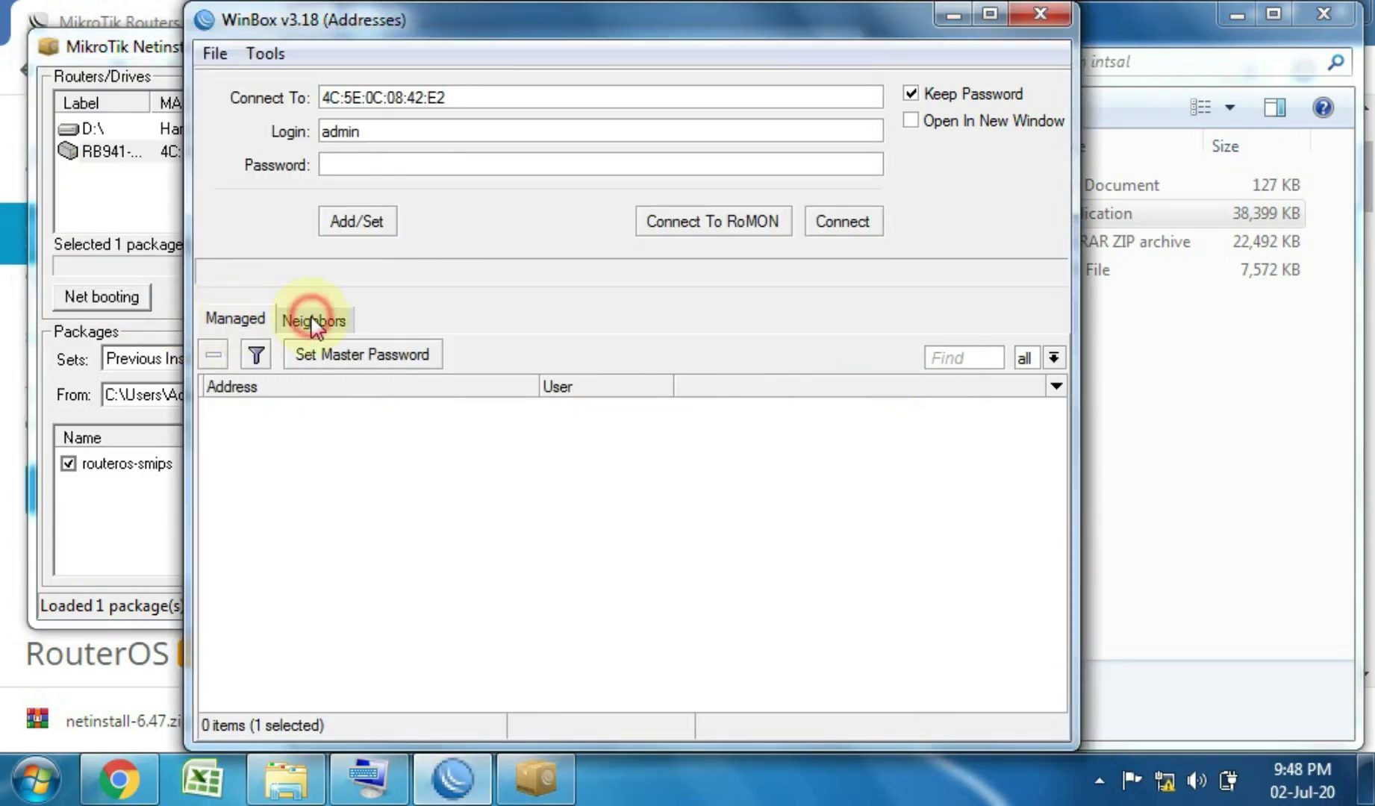
pyautogui.click(1044, 11)
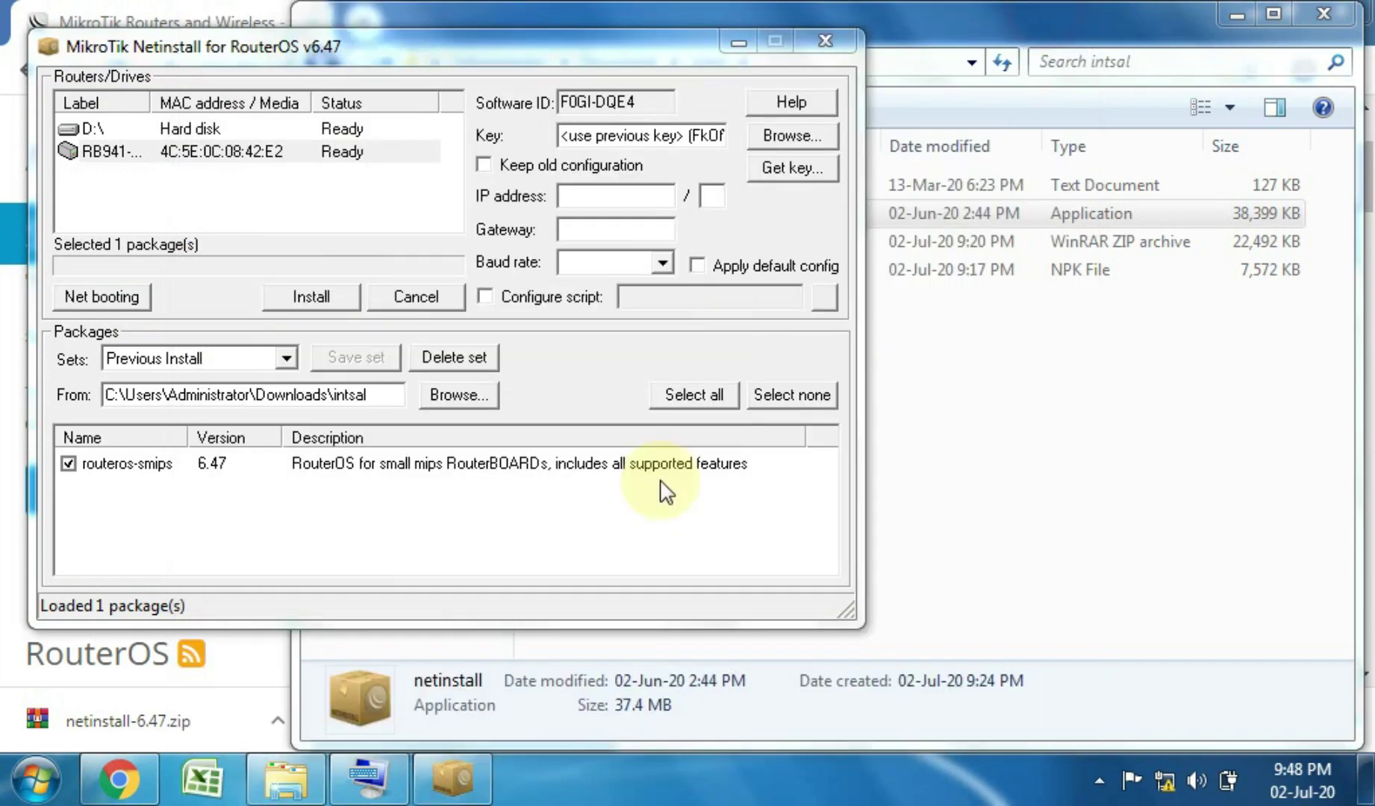
# Run the winbox application from the Downloads folder, accepting the security warning.
pyautogui.click(286, 781)
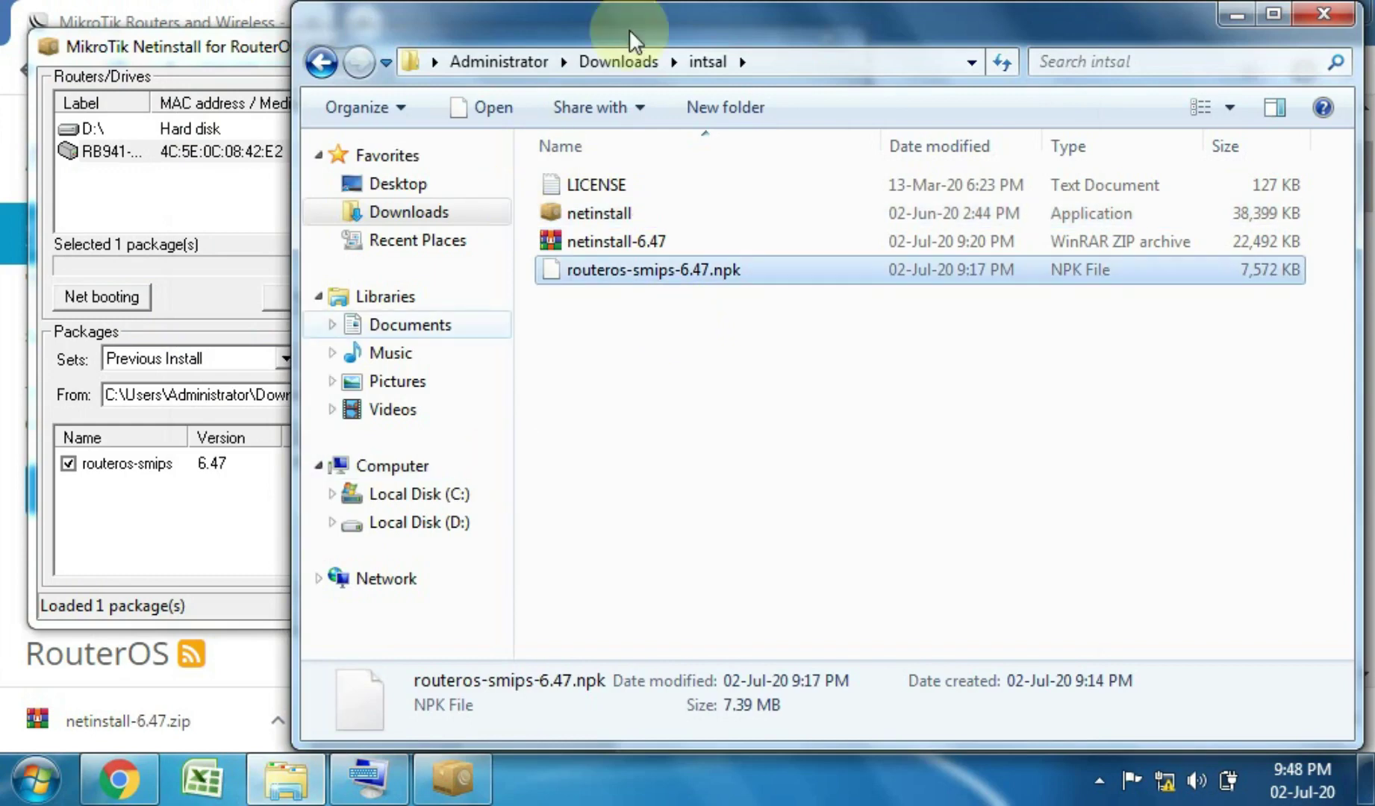
pyautogui.click(613, 62)
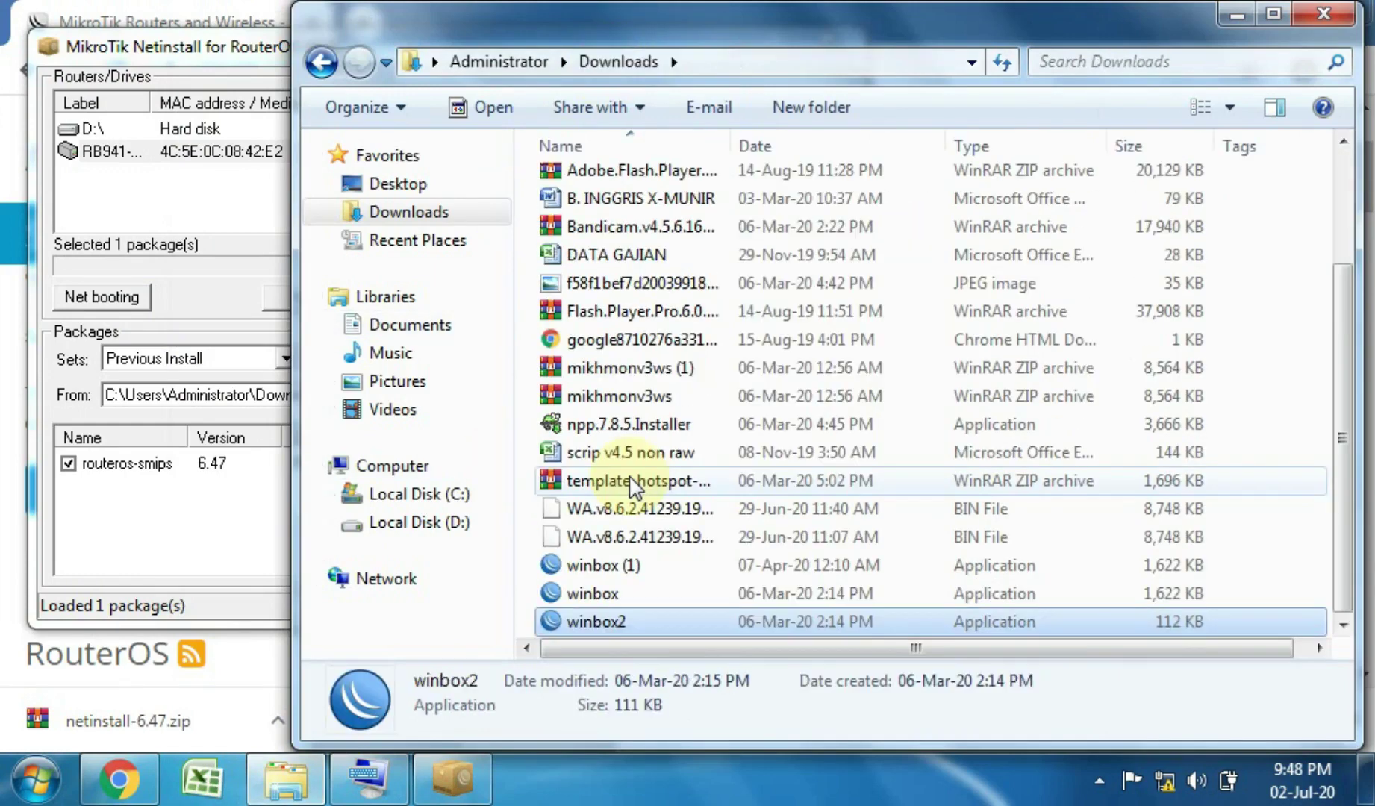
pyautogui.click(609, 594)
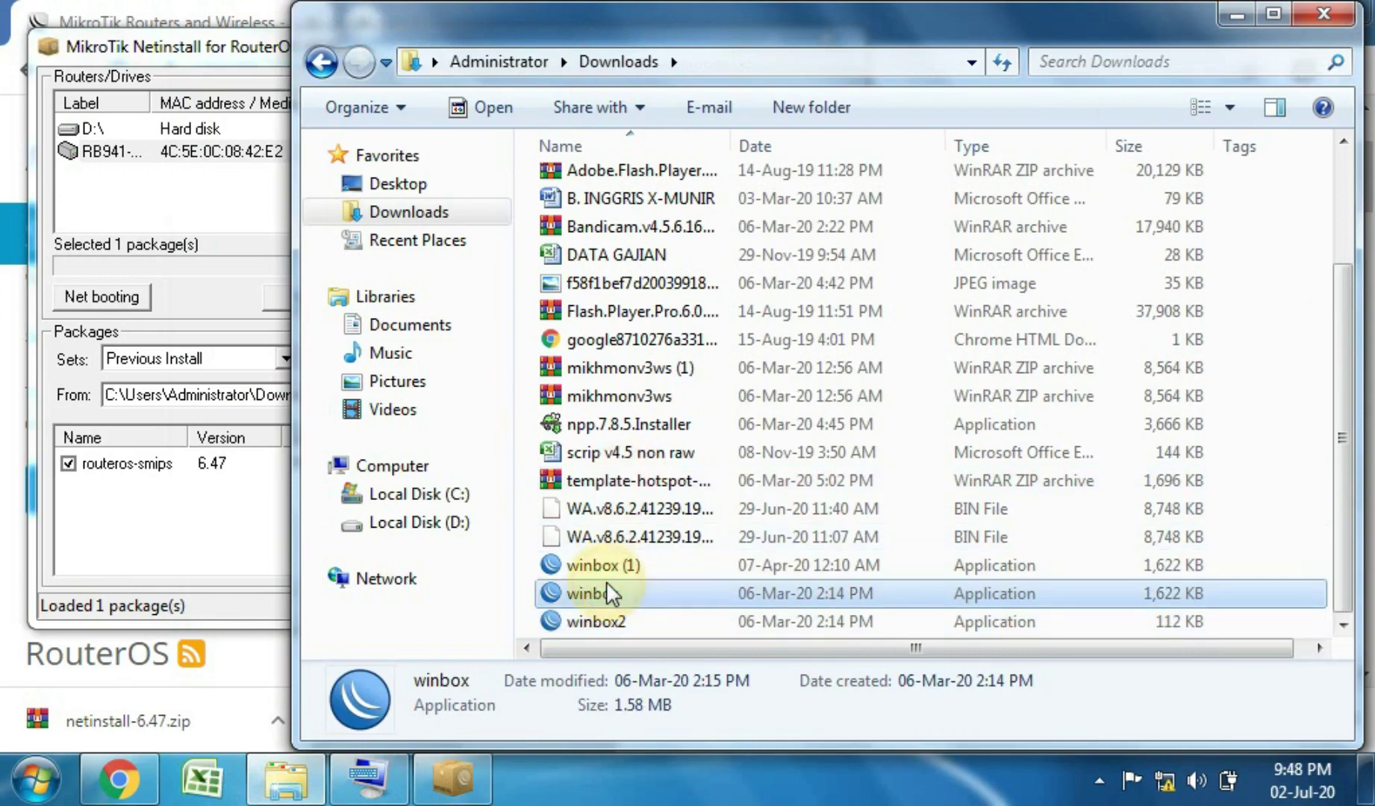
pyautogui.doubleClick(609, 593)
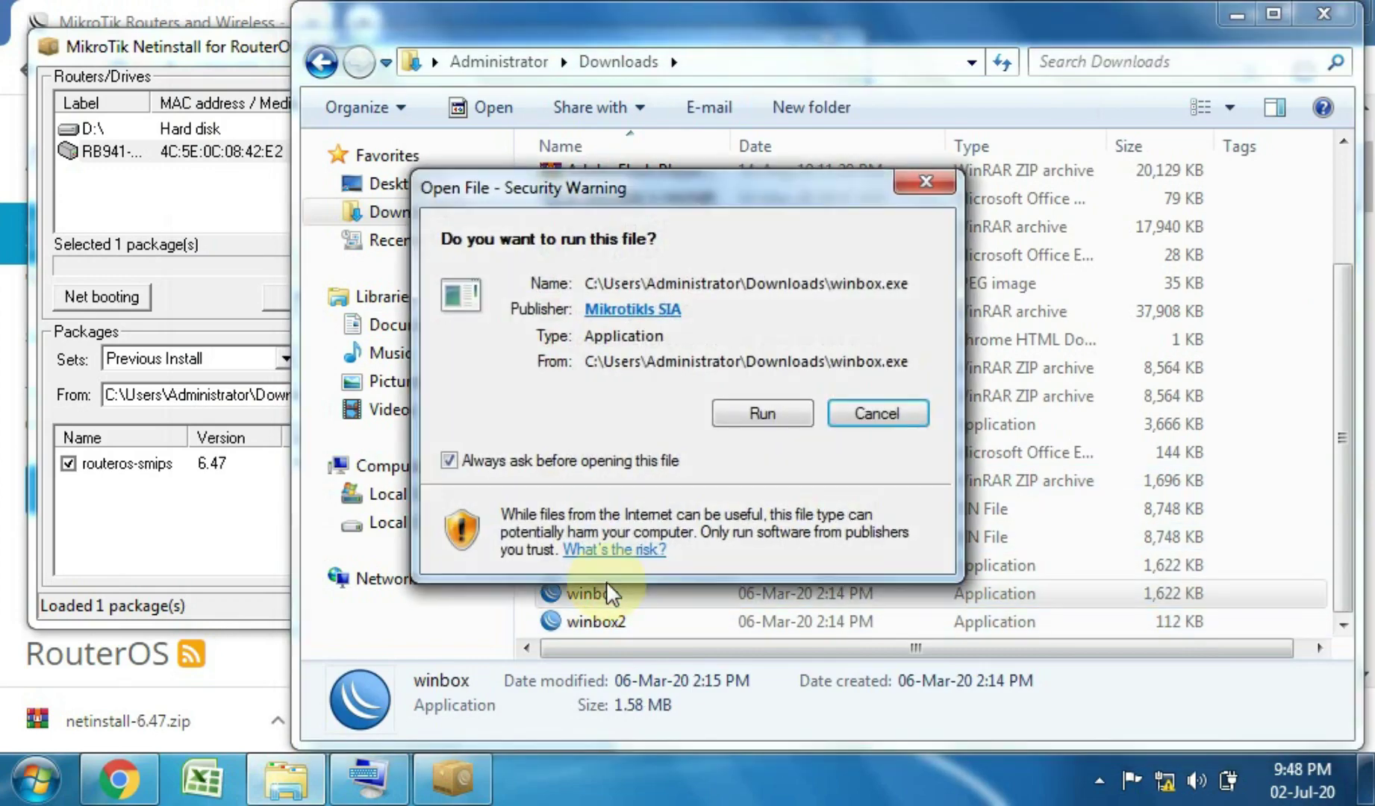
pyautogui.click(785, 415)
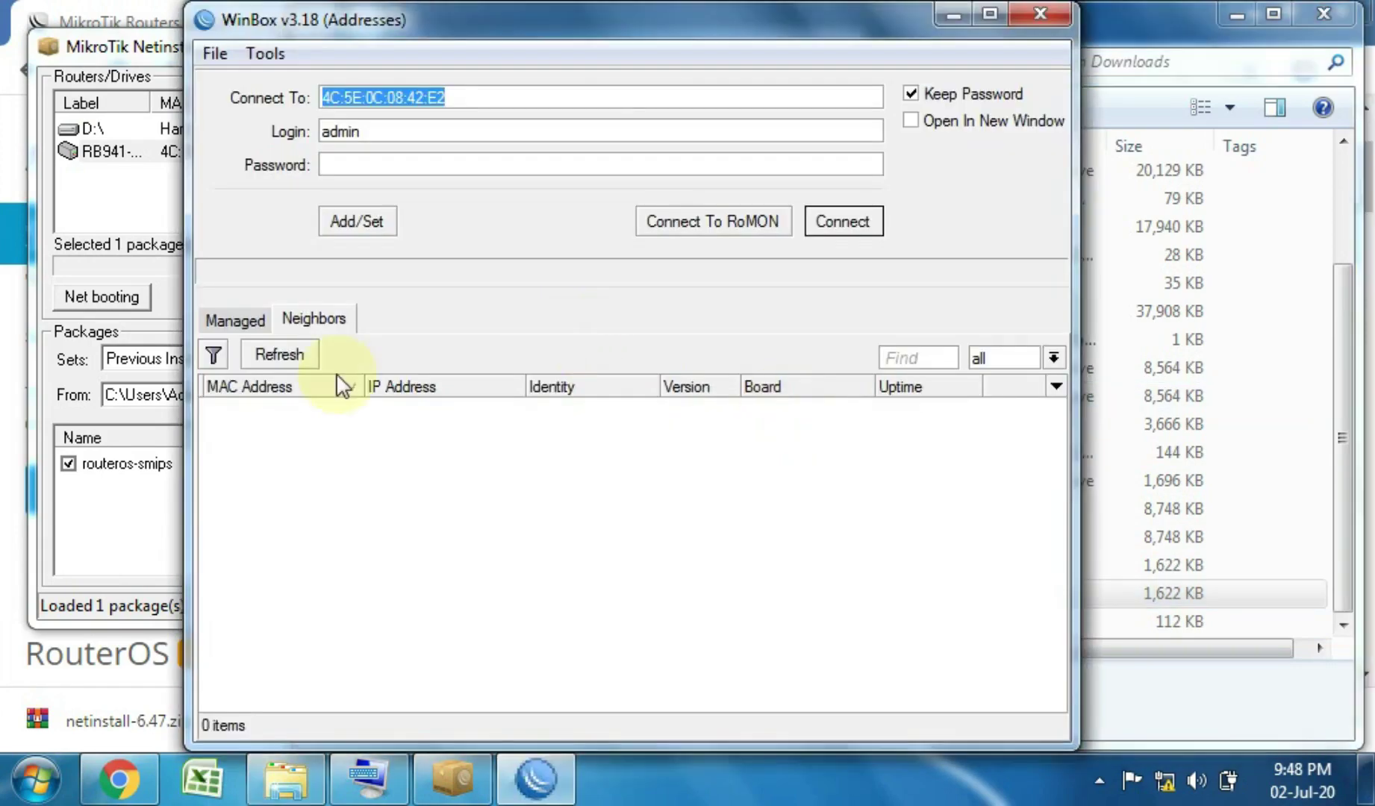
# Check the Managed and Neighbors lists in the reopened WinBox, and close it again.
pyautogui.click(247, 323)
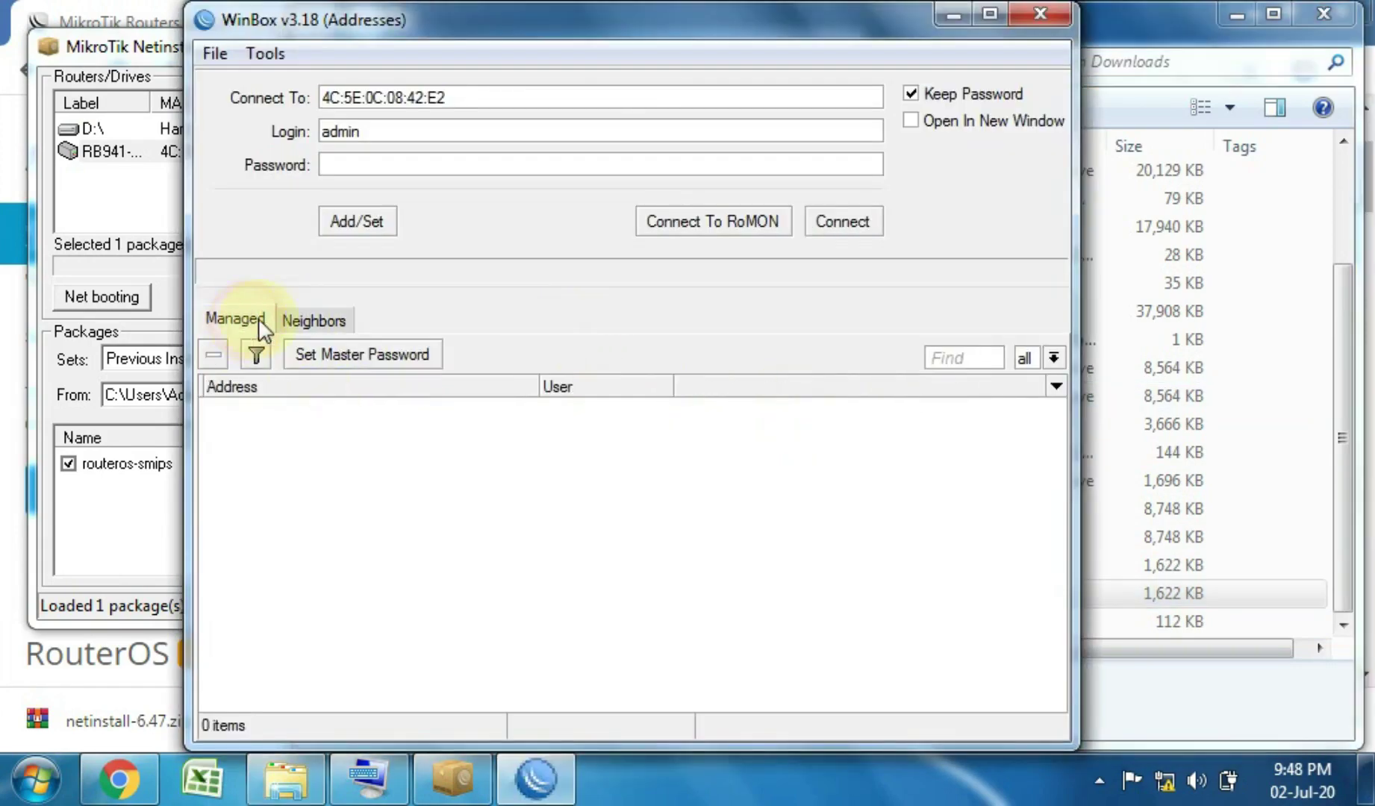
pyautogui.click(298, 320)
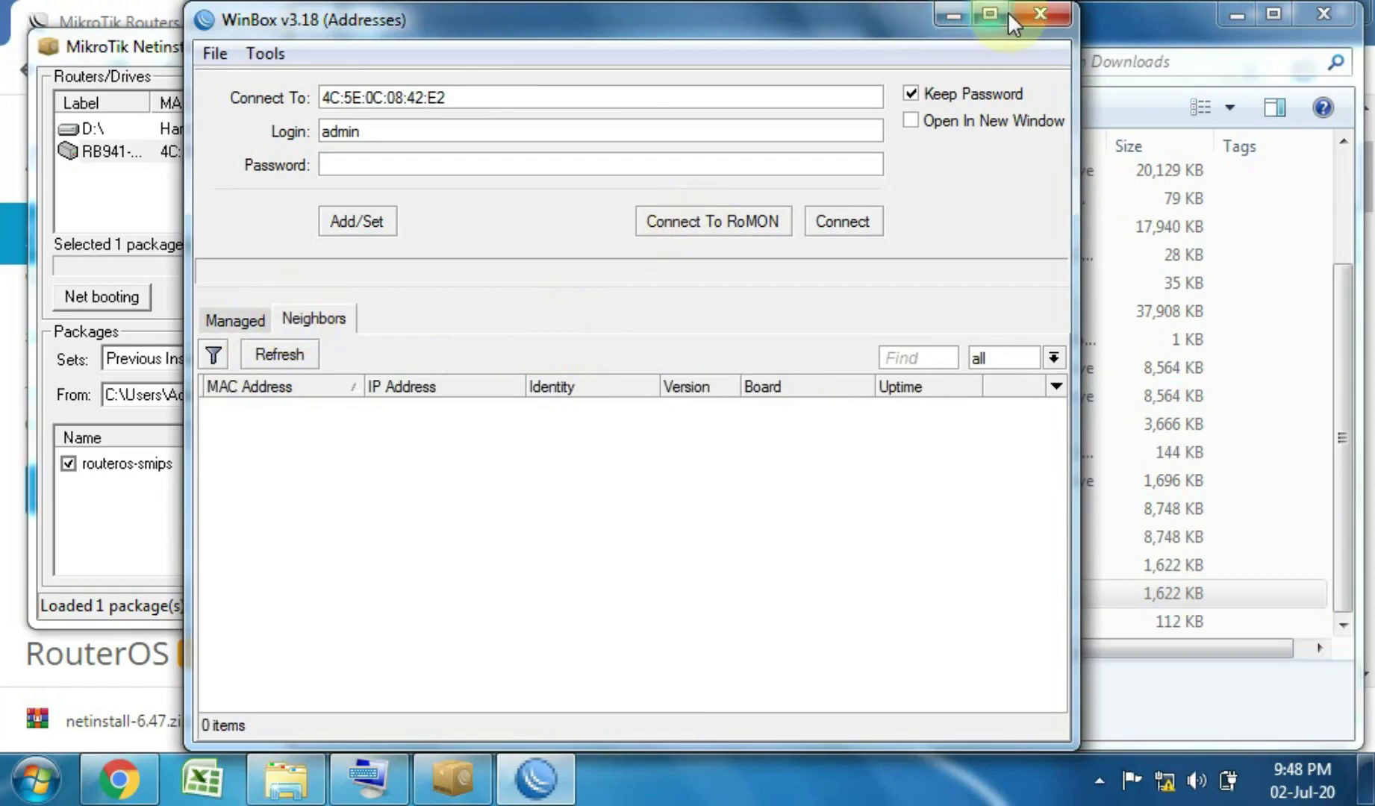
pyautogui.click(1031, 15)
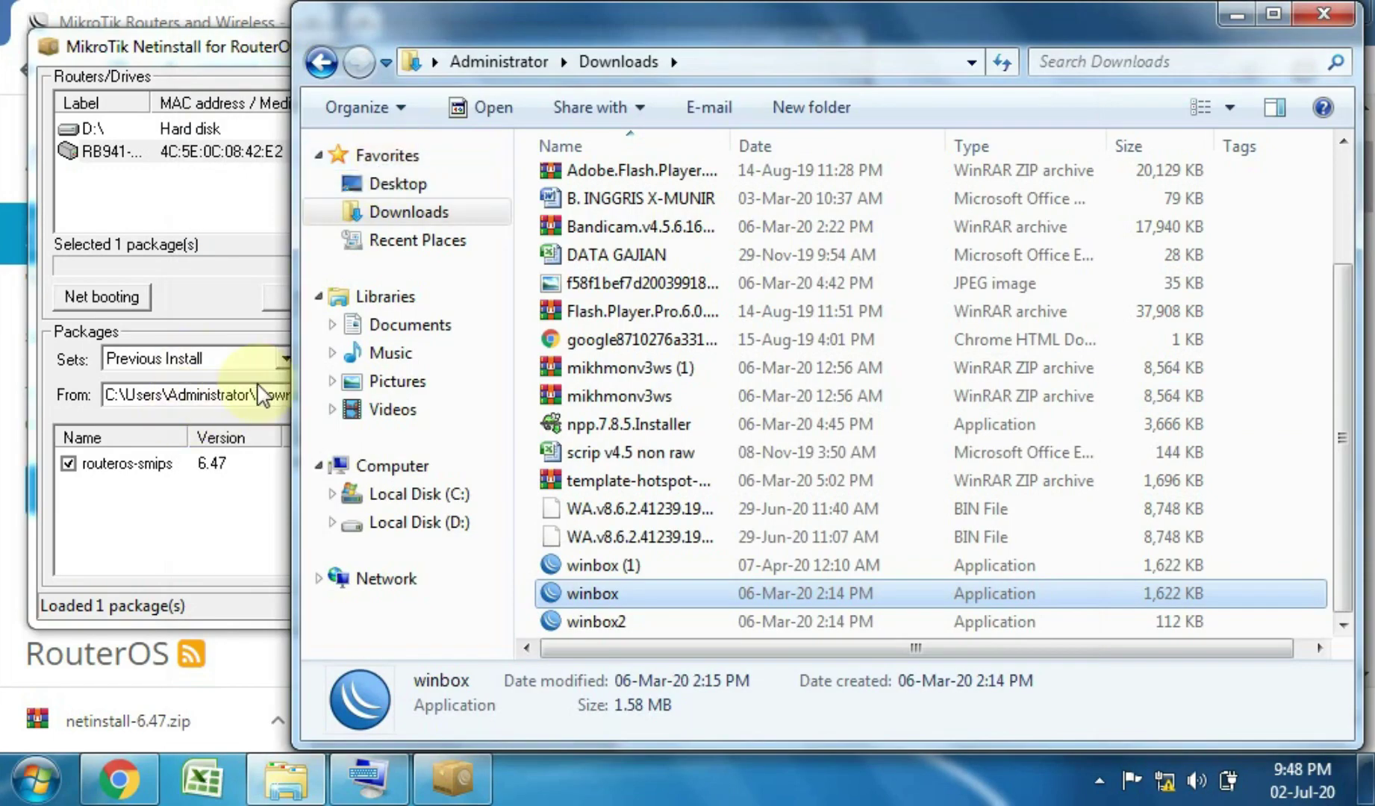
# Return to Netinstall, select all packages, and install routeros-smips 6.47 on the RB941 router.
pyautogui.click(214, 282)
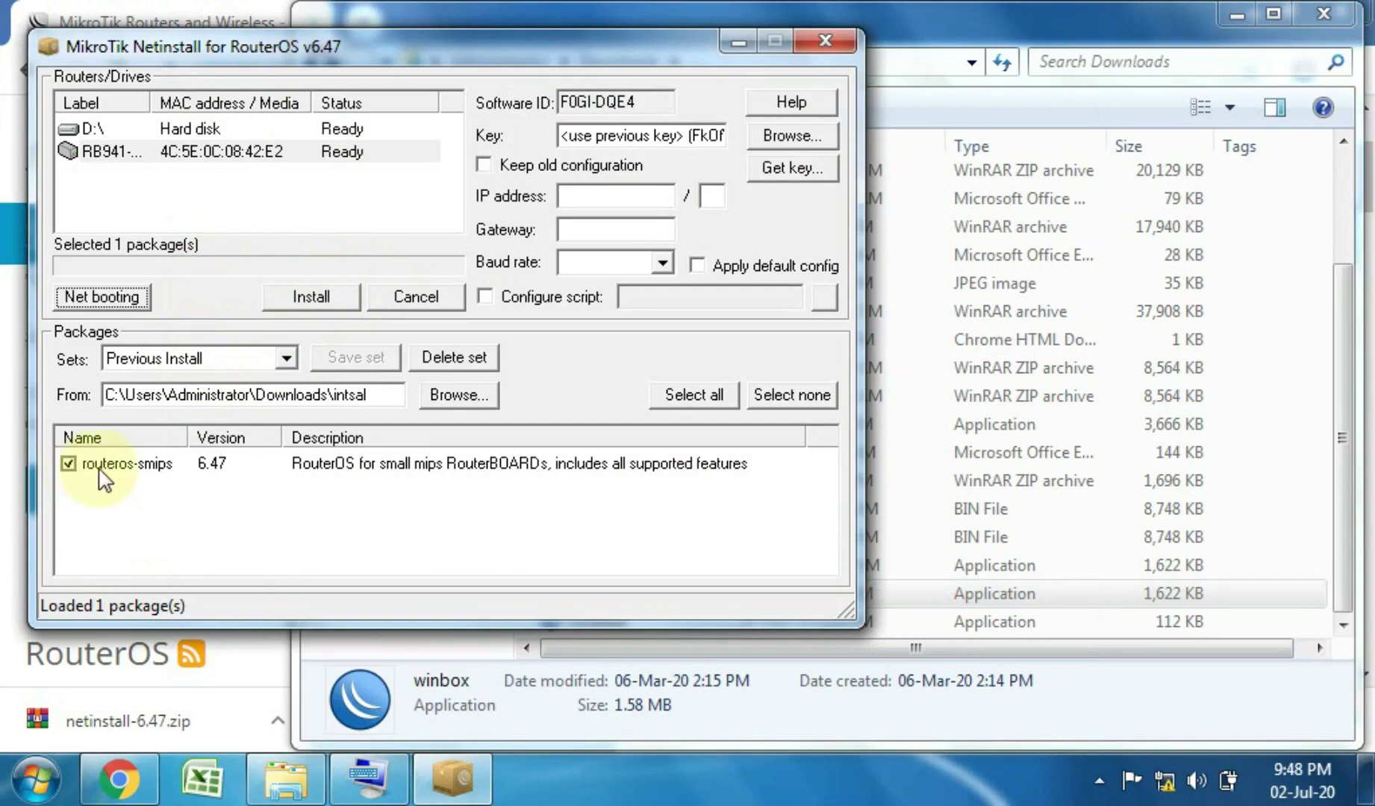
pyautogui.click(696, 397)
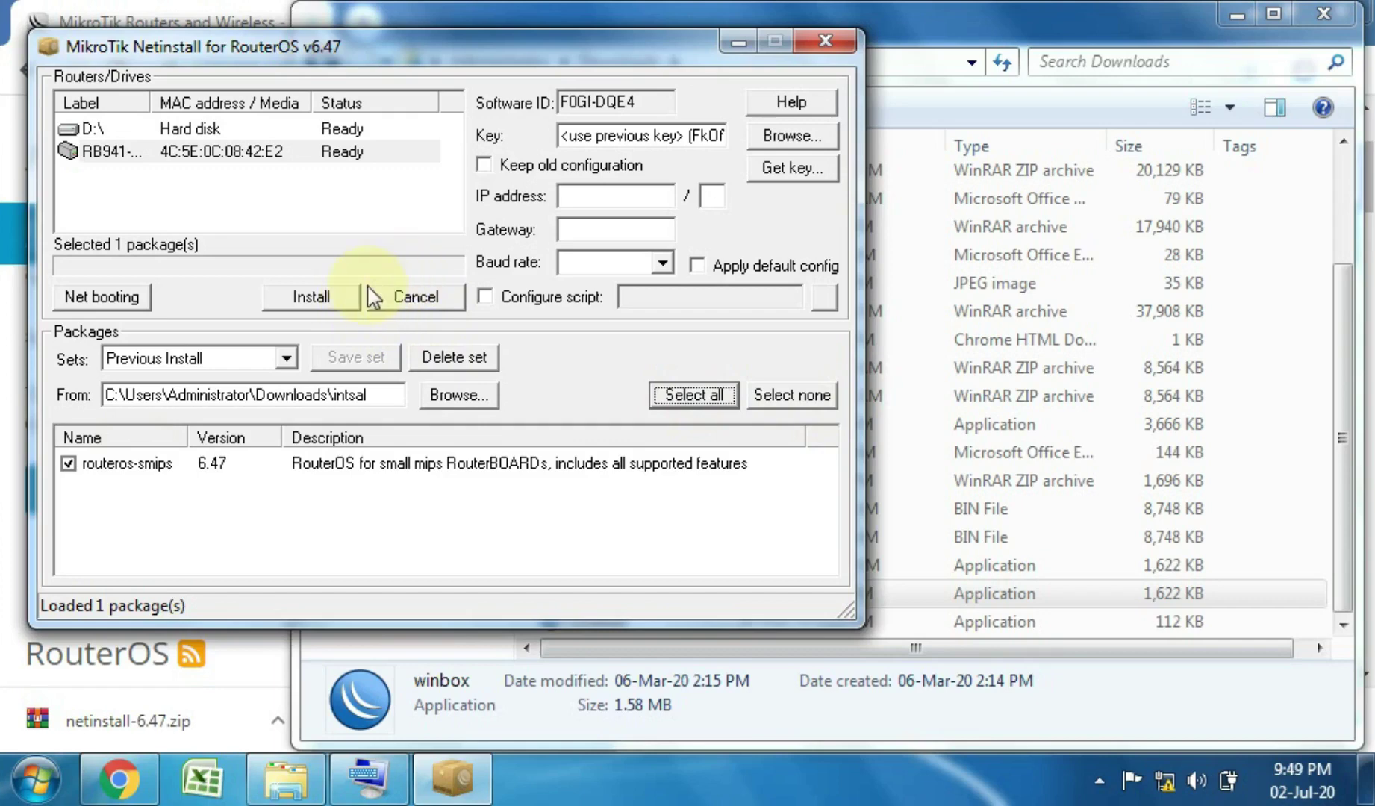
pyautogui.click(325, 292)
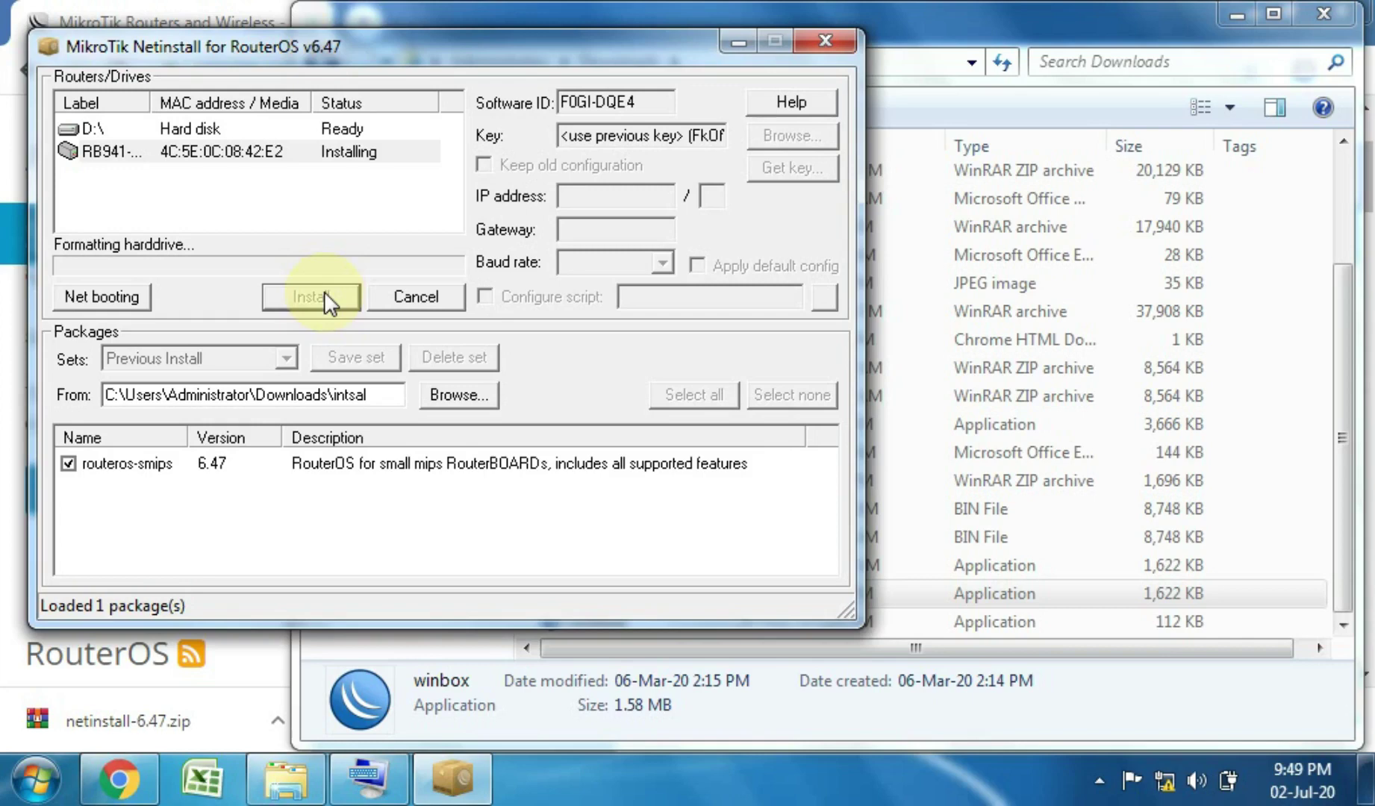
pyautogui.click(1101, 781)
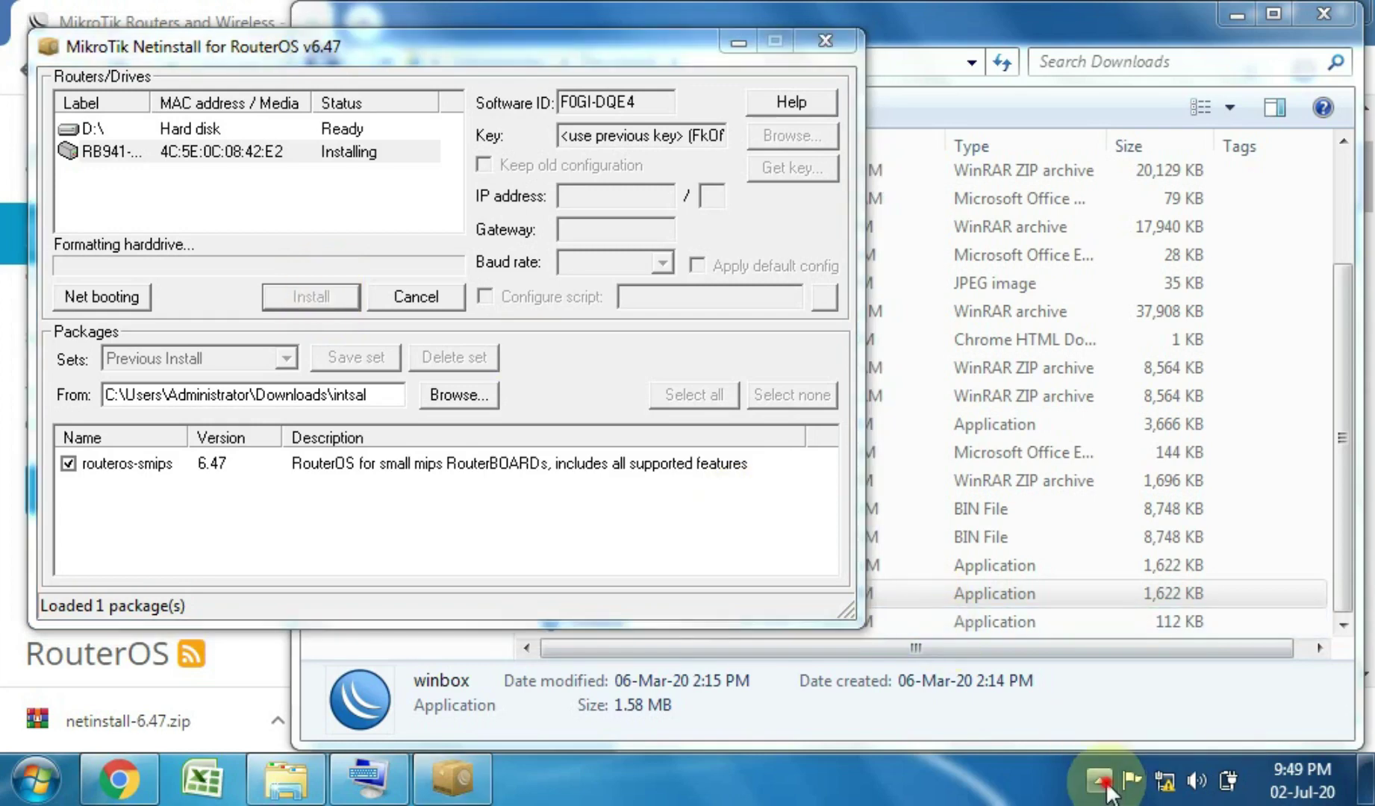
pyautogui.click(1102, 782)
pyautogui.click(1102, 782)
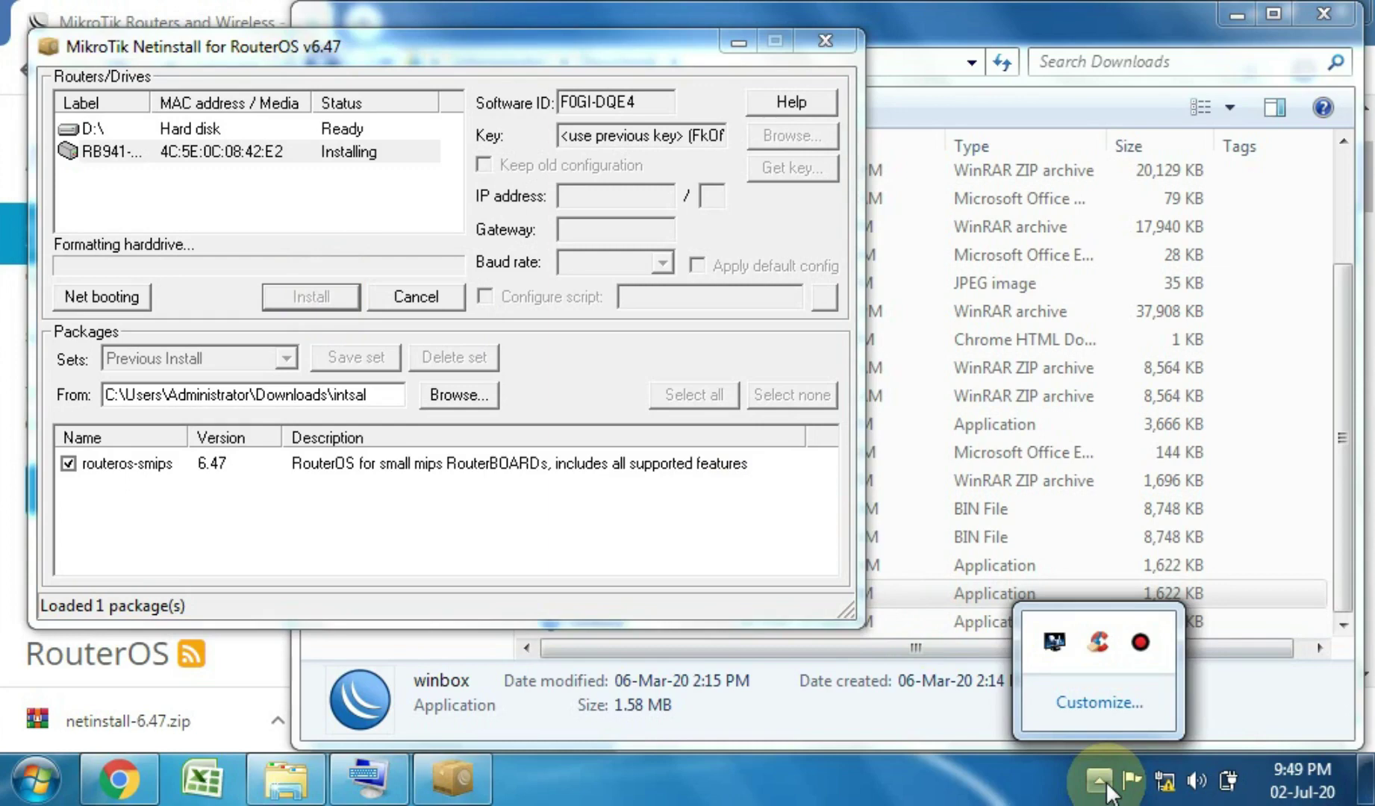
pyautogui.click(1100, 781)
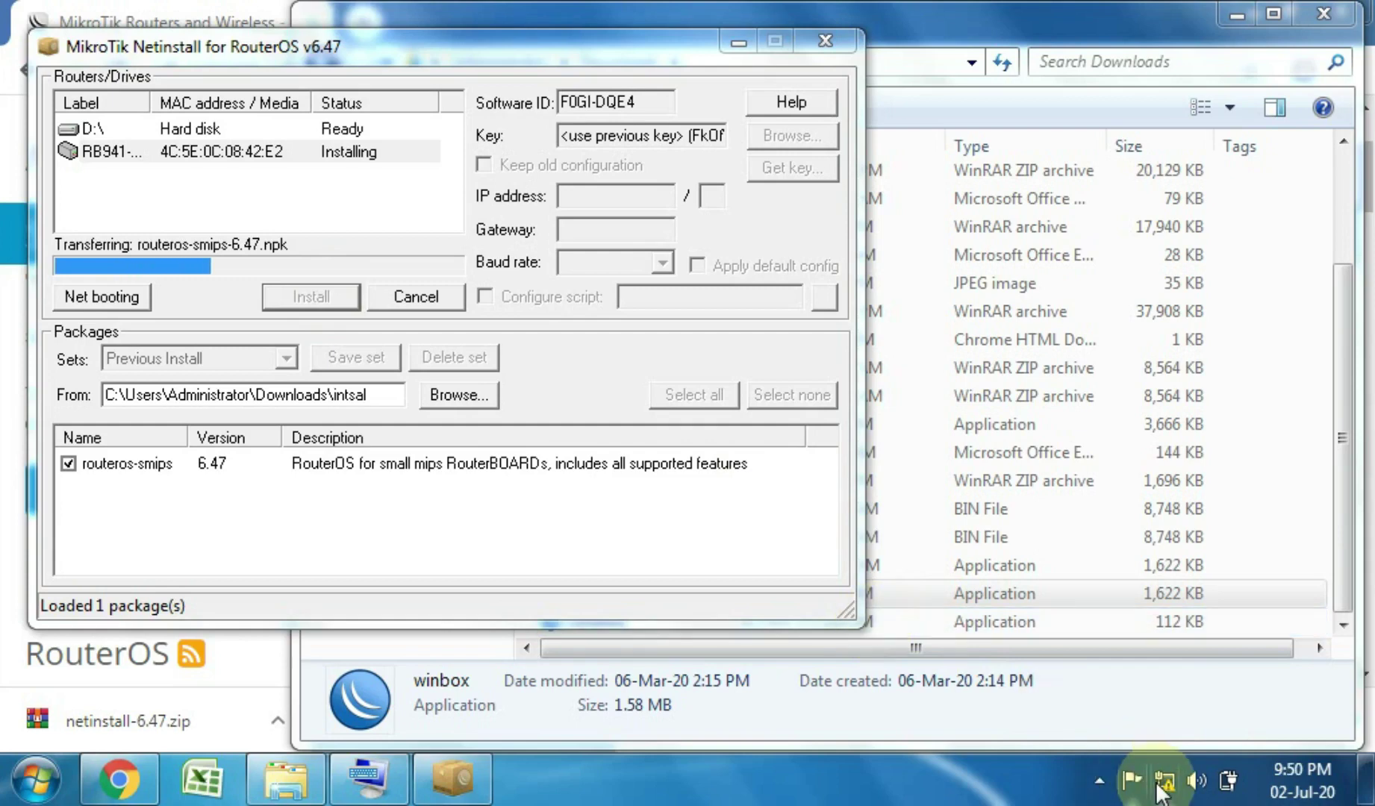
pyautogui.moveTo(1163, 784)
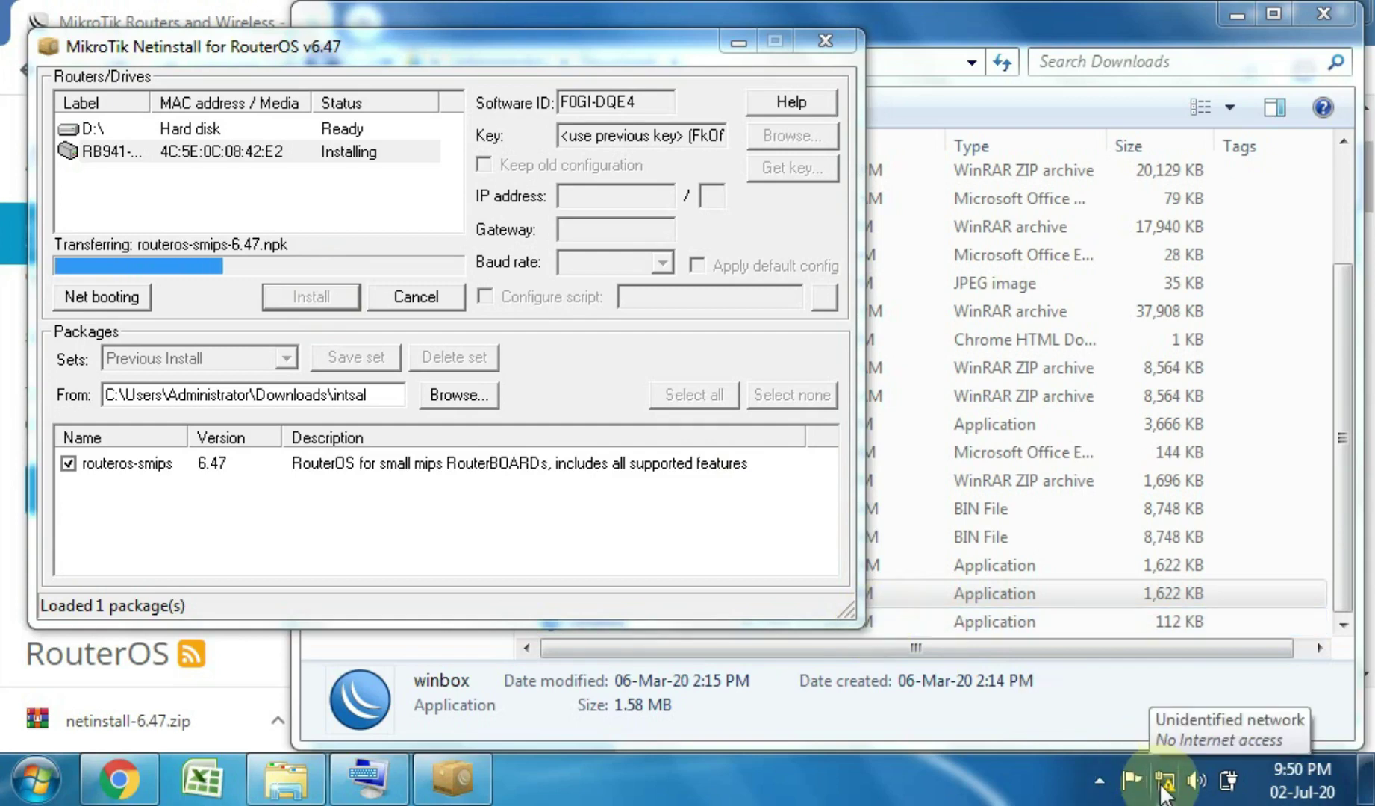
pyautogui.click(1108, 781)
pyautogui.click(1108, 775)
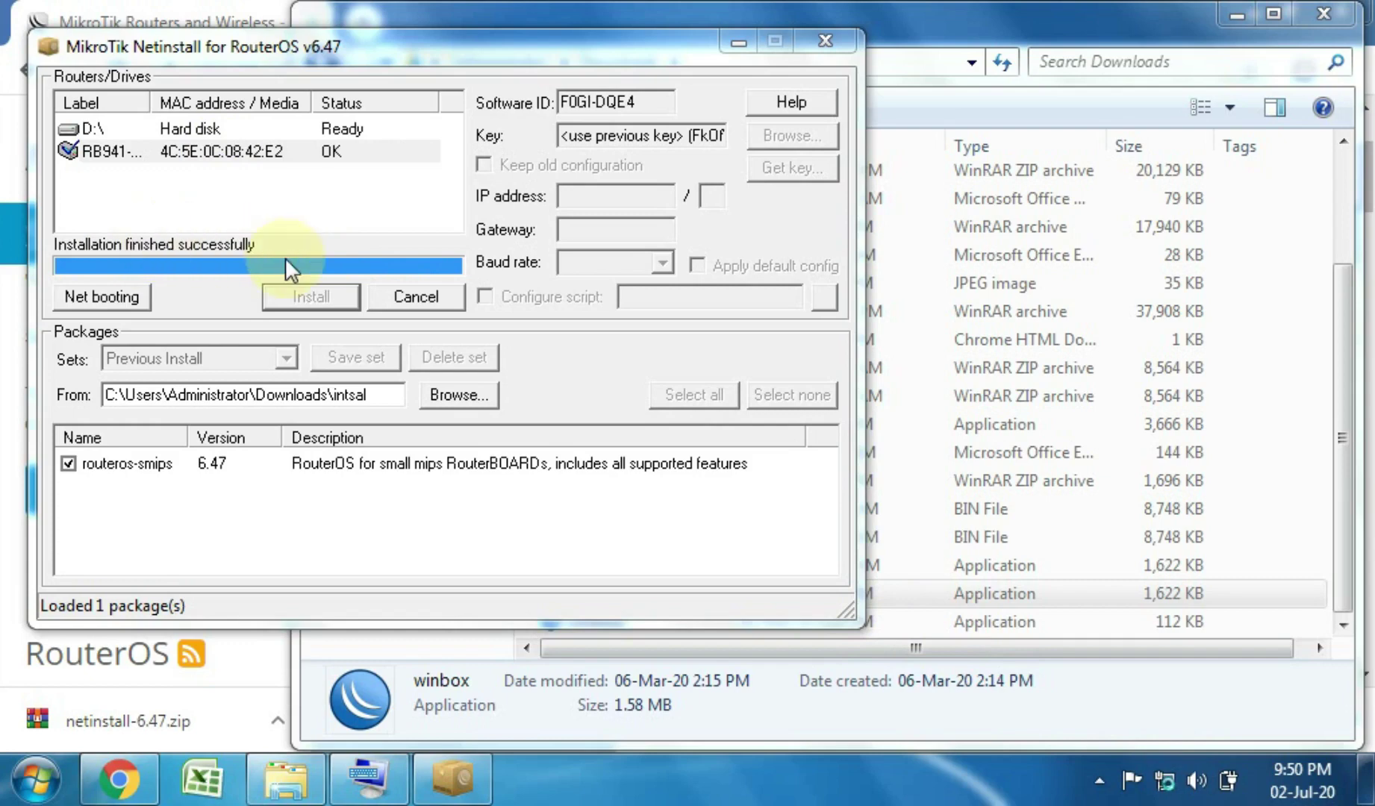
# Close Netinstall after the installation, and run winbox from the Downloads folder.
pyautogui.click(830, 38)
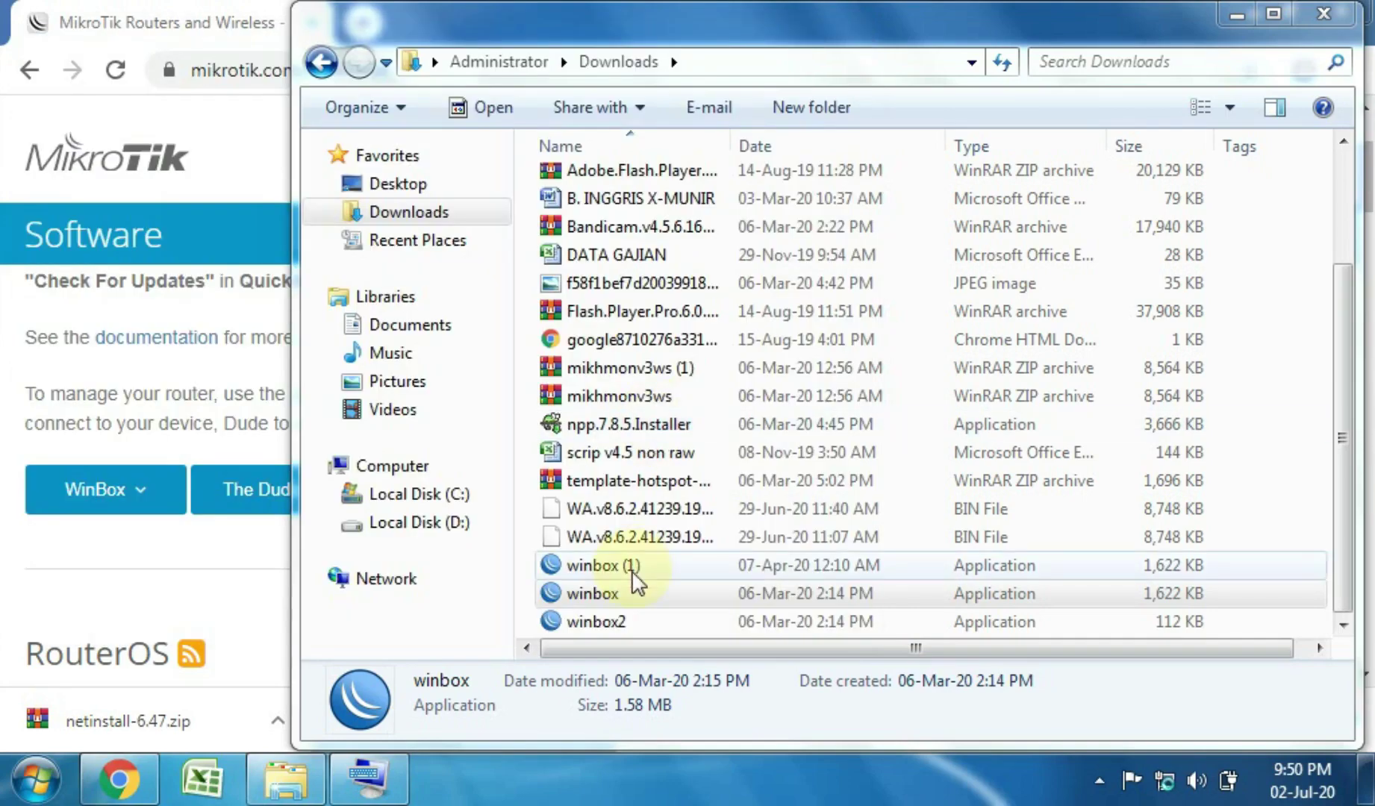
pyautogui.doubleClick(629, 601)
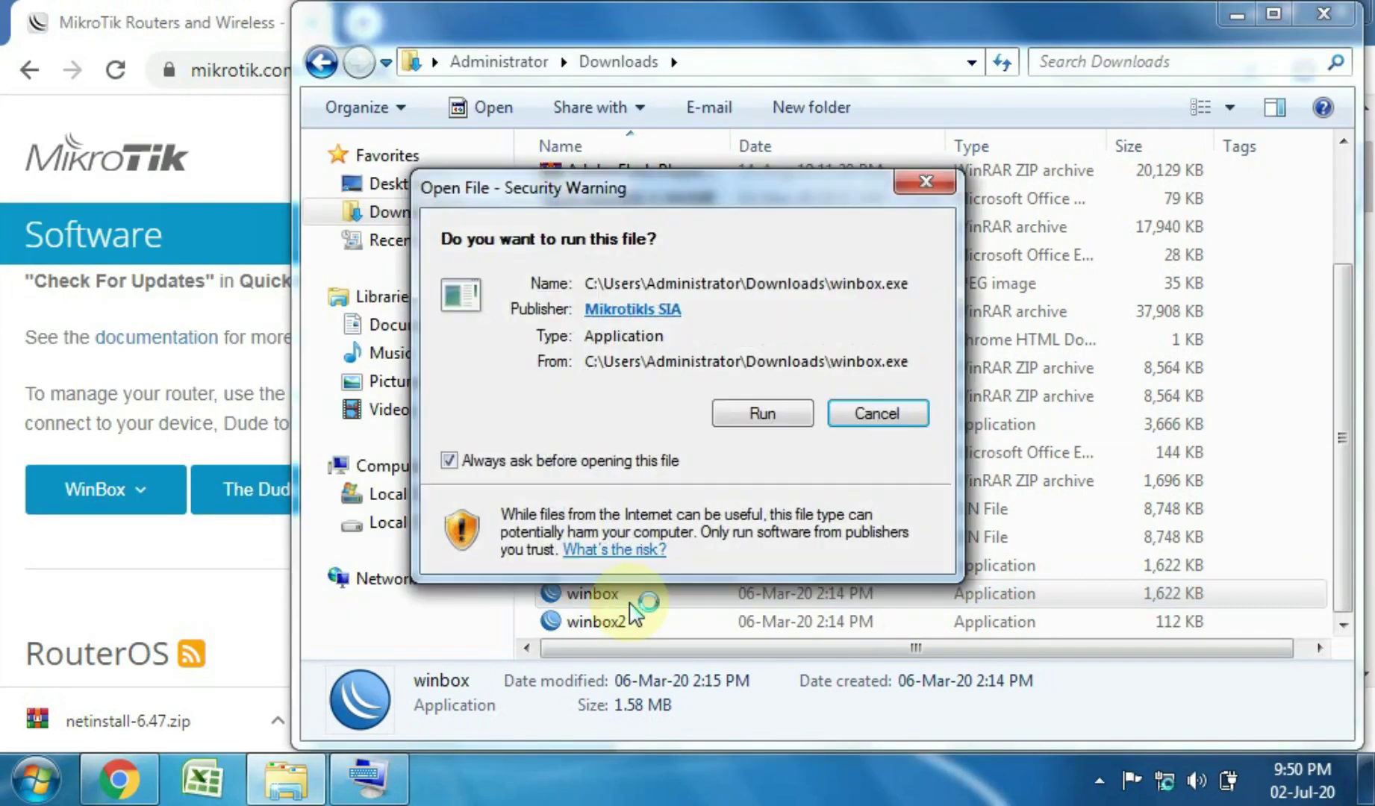
pyautogui.click(752, 418)
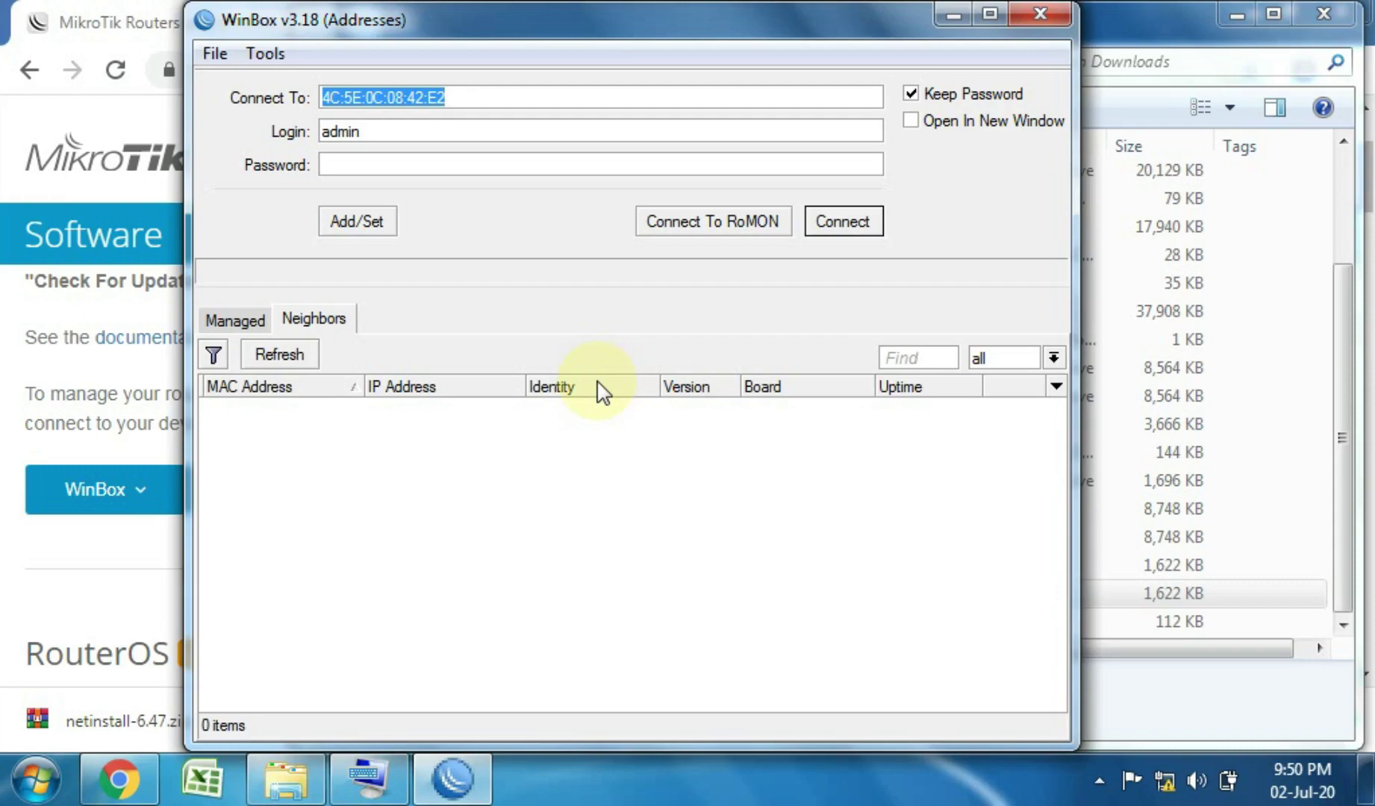
# Choose the RB941-2nD router in WinBox's Neighbors list, set the login to admin, and connect with an empty password.
pyautogui.click(230, 325)
pyautogui.click(290, 326)
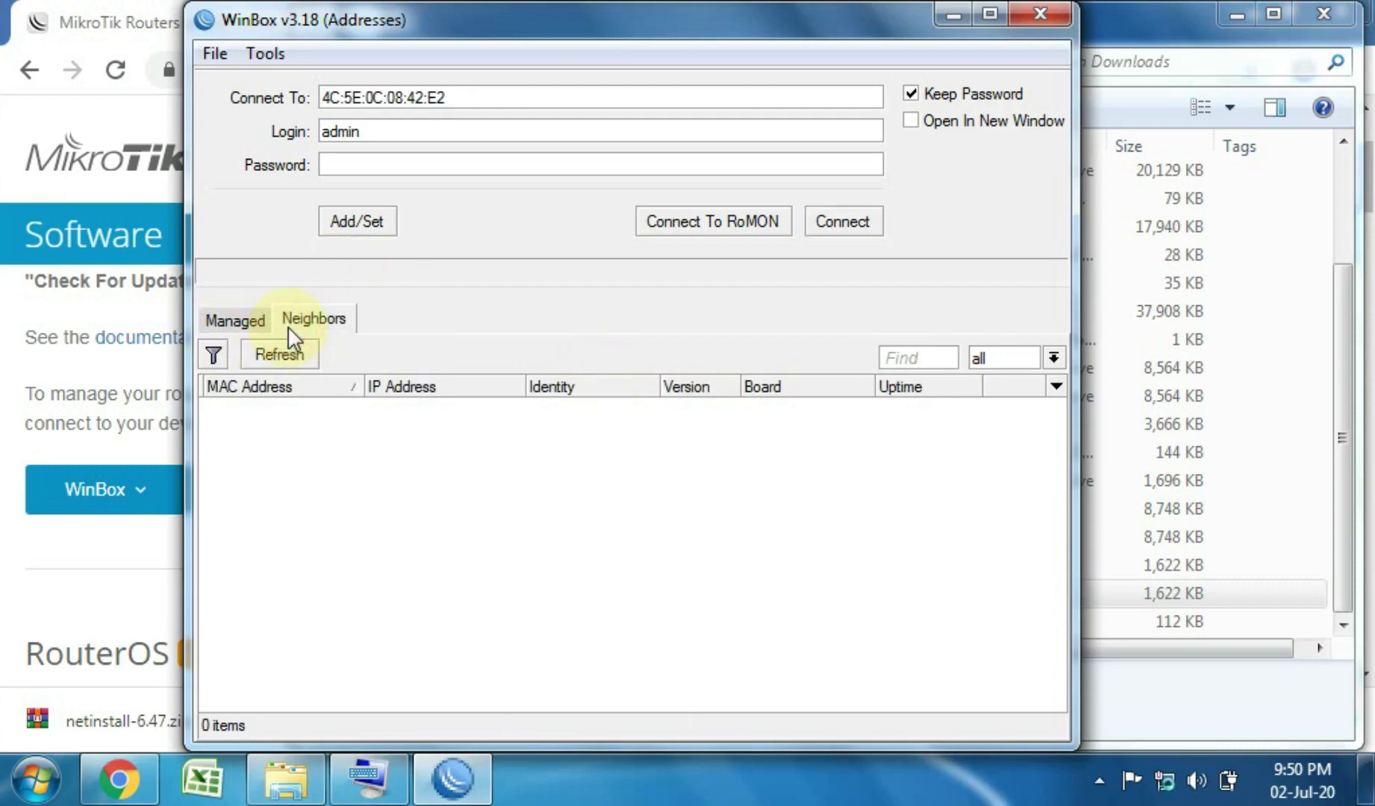
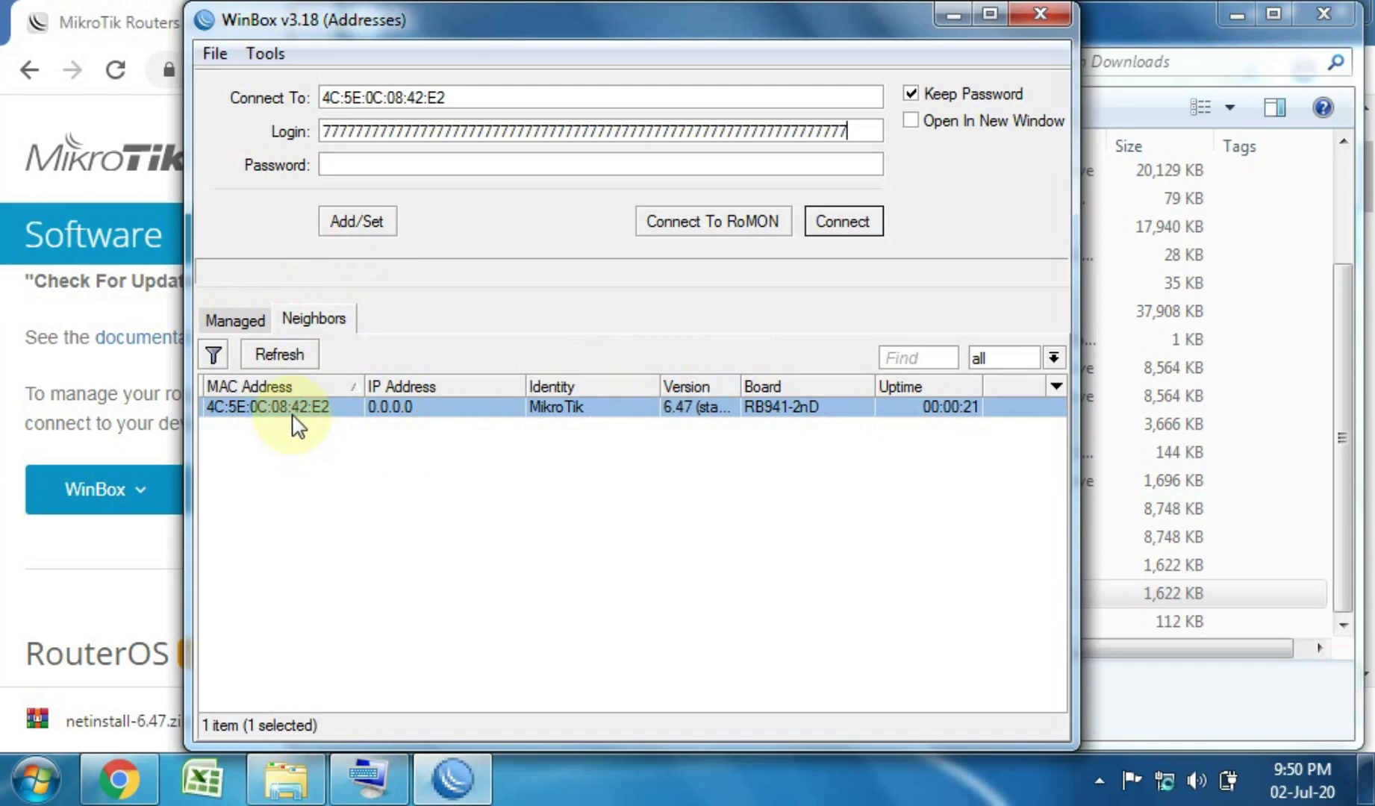
pyautogui.hotkey('ctrl', 'a')
pyautogui.write('a')
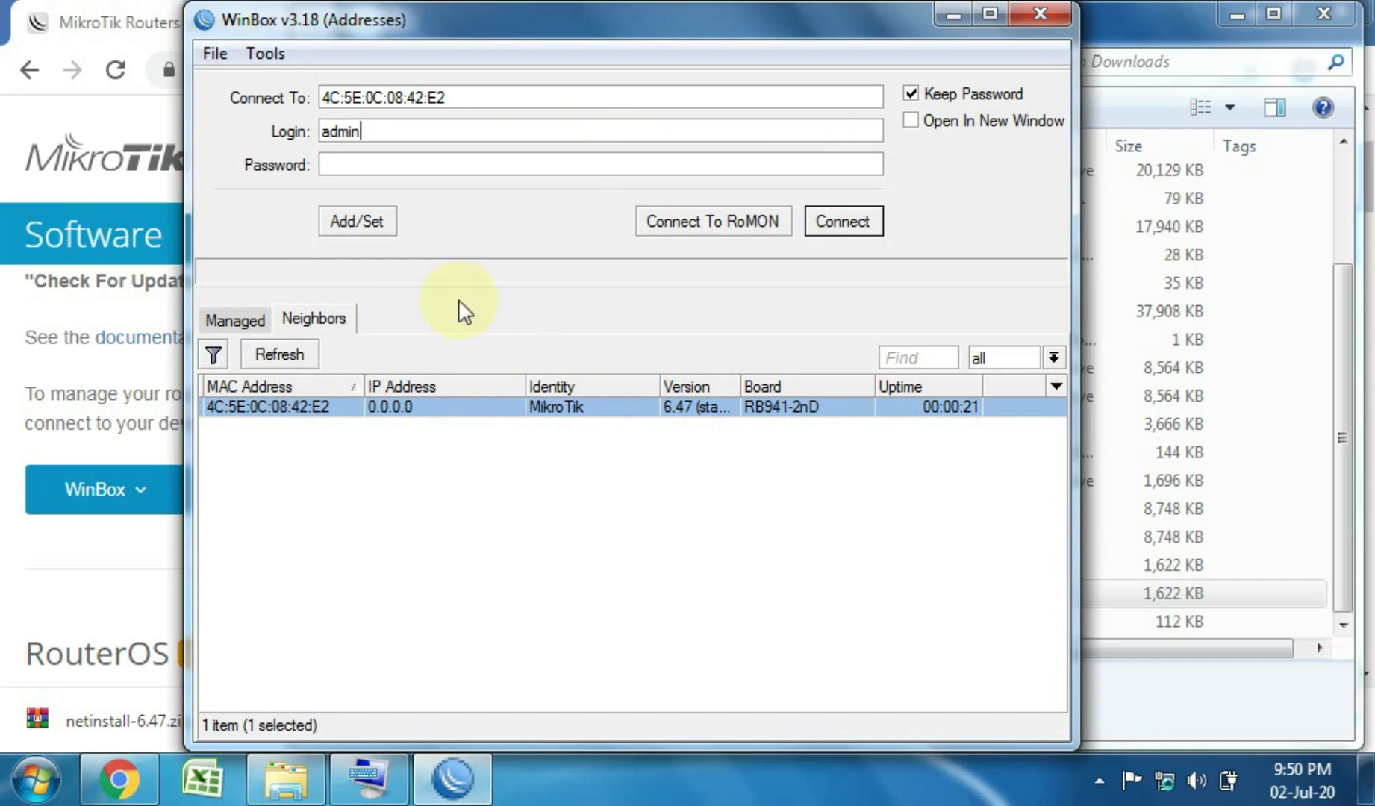
pyautogui.click(866, 221)
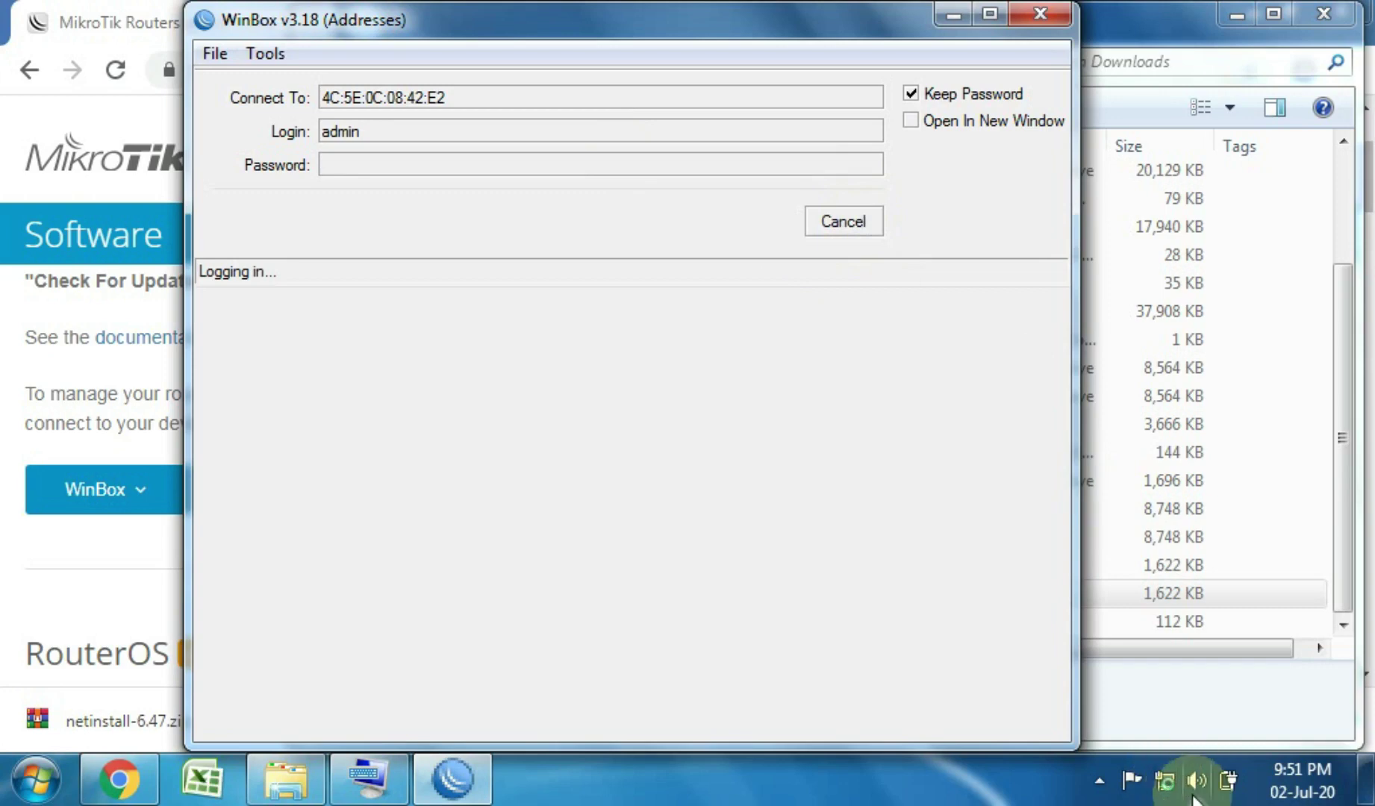
# Set the Windows Local Area Connection's IPv4 properties to obtain the IP address and DNS server address automatically.
pyautogui.click(1167, 782)
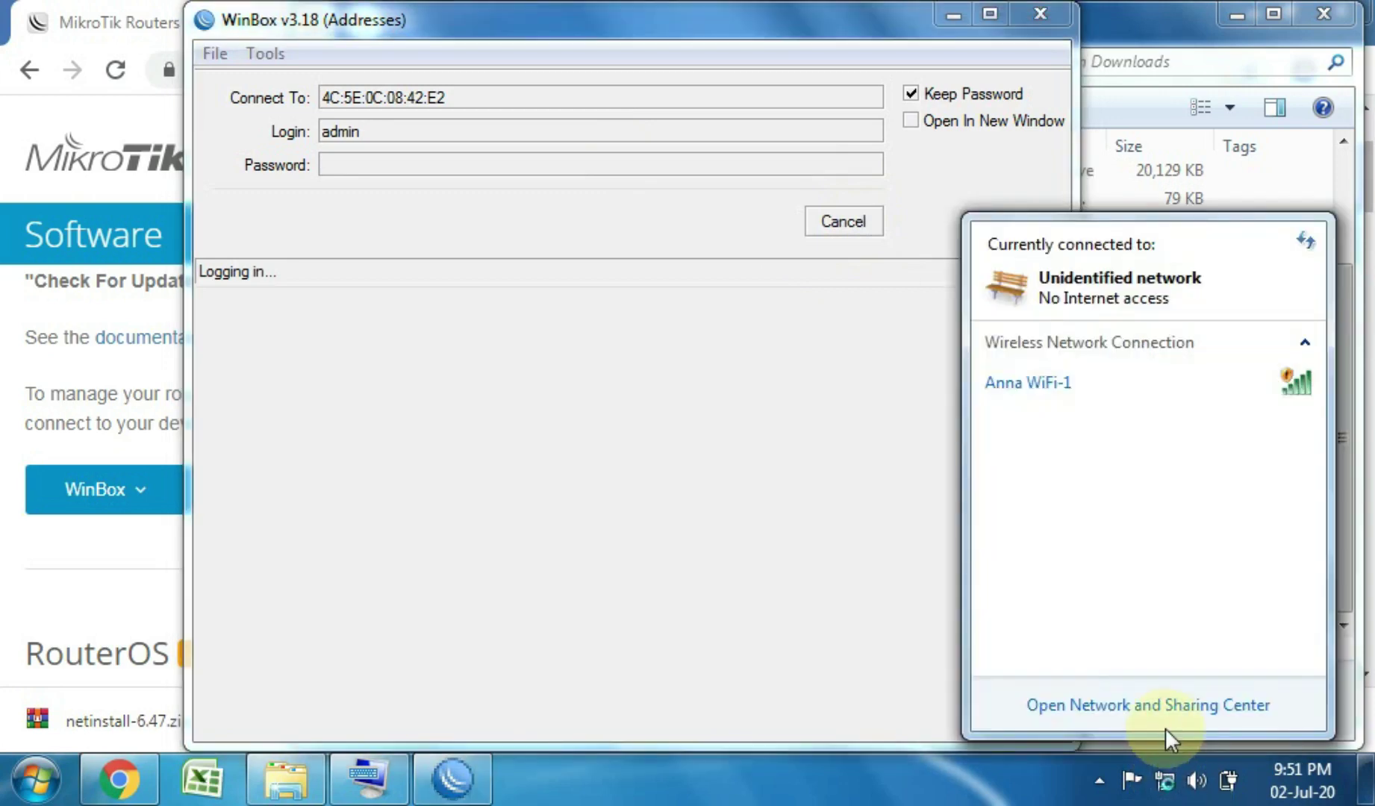
pyautogui.click(1162, 707)
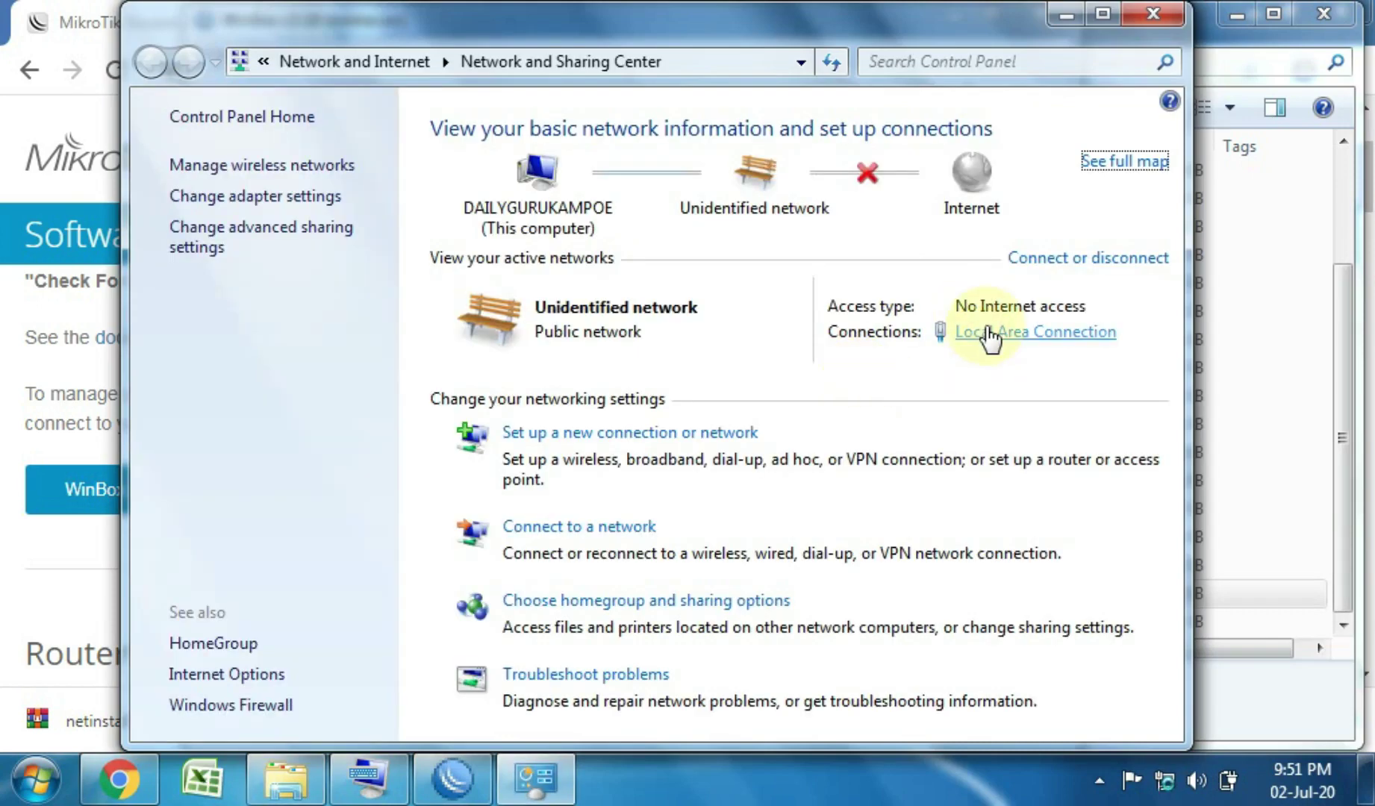
pyautogui.click(989, 334)
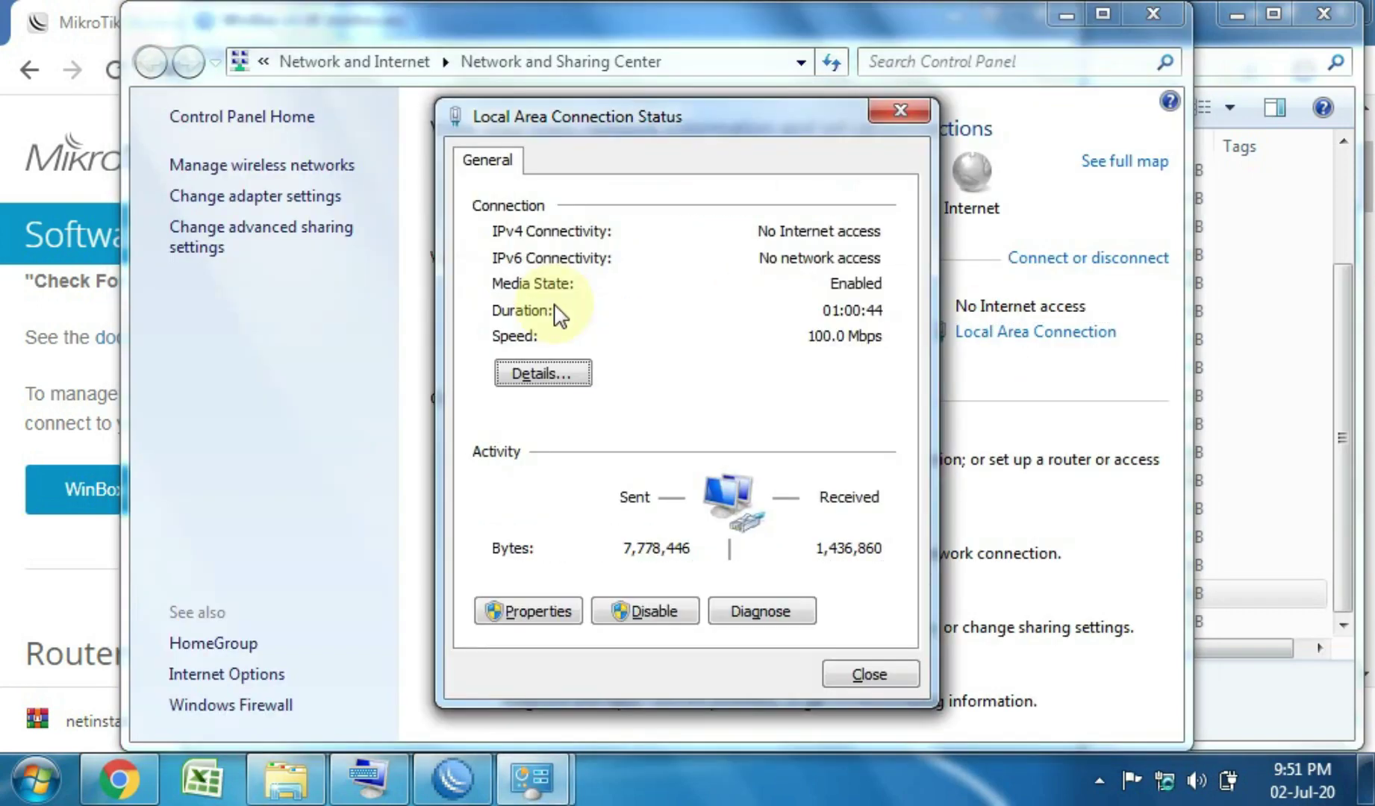
pyautogui.click(523, 611)
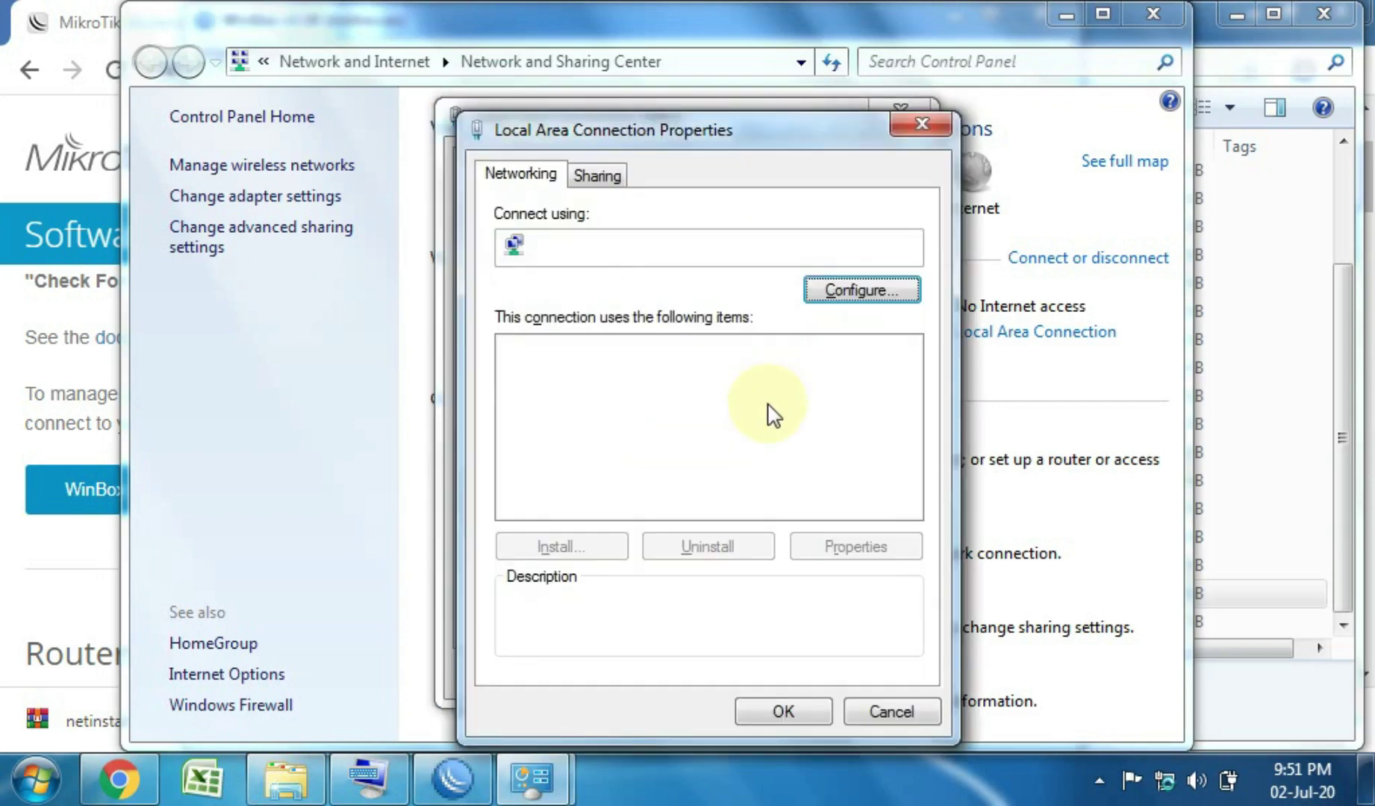
pyautogui.doubleClick(766, 437)
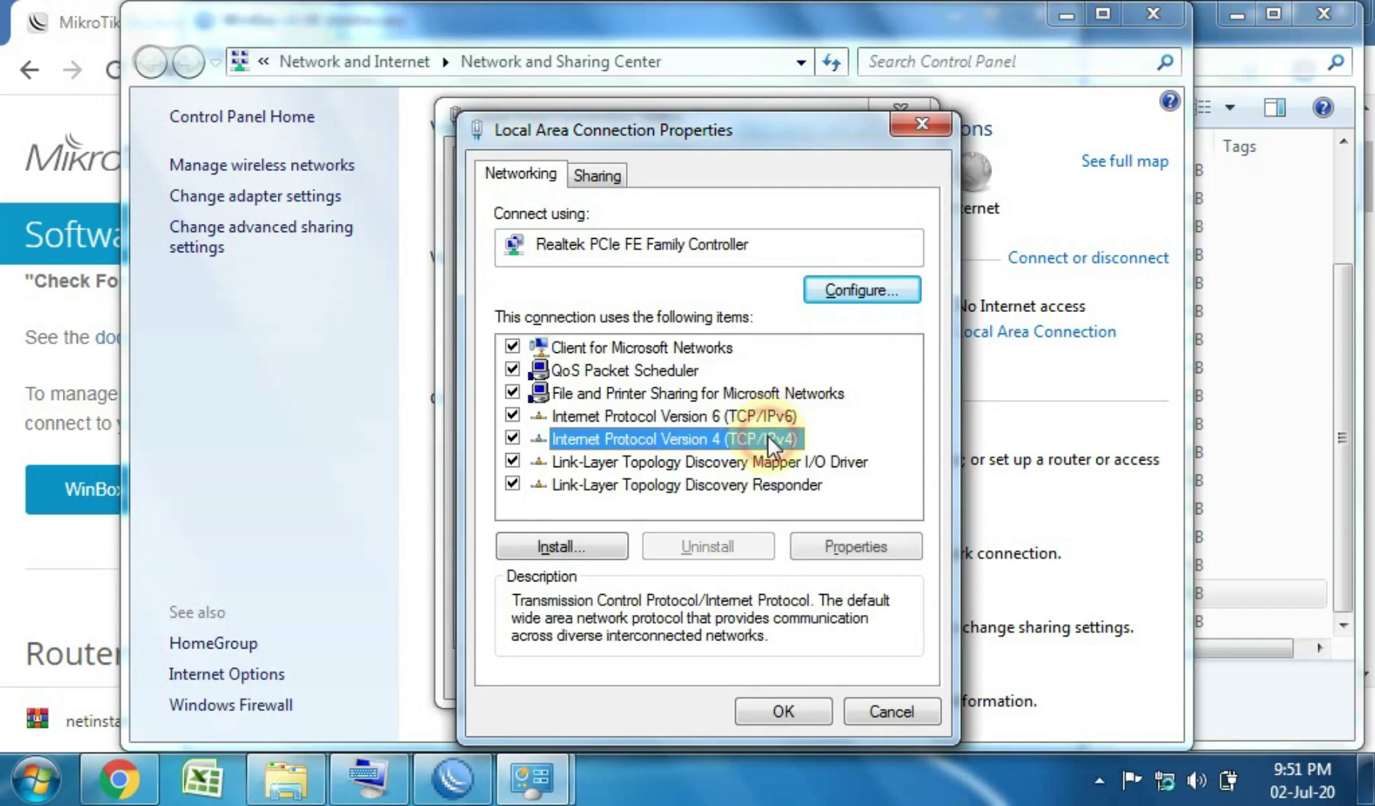
pyautogui.click(727, 313)
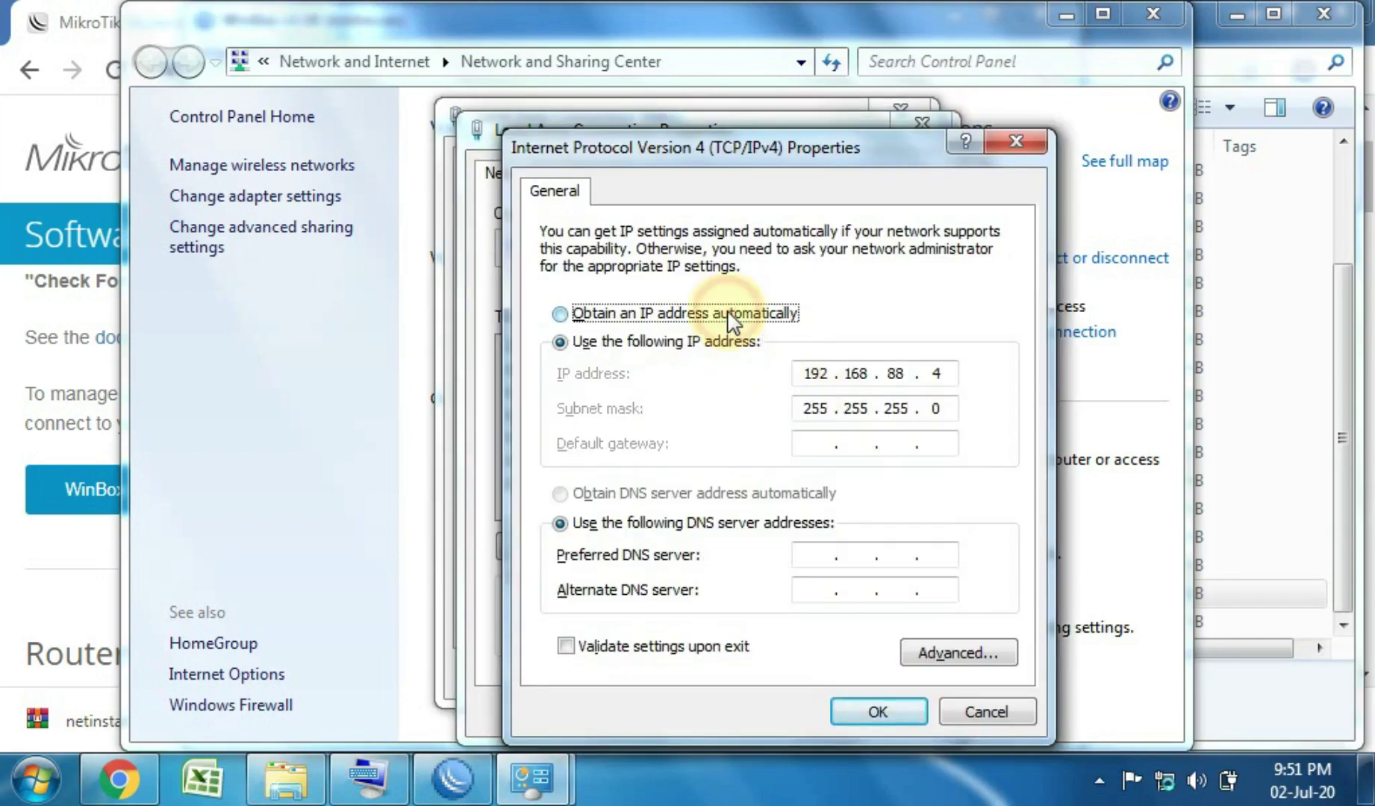
pyautogui.click(728, 495)
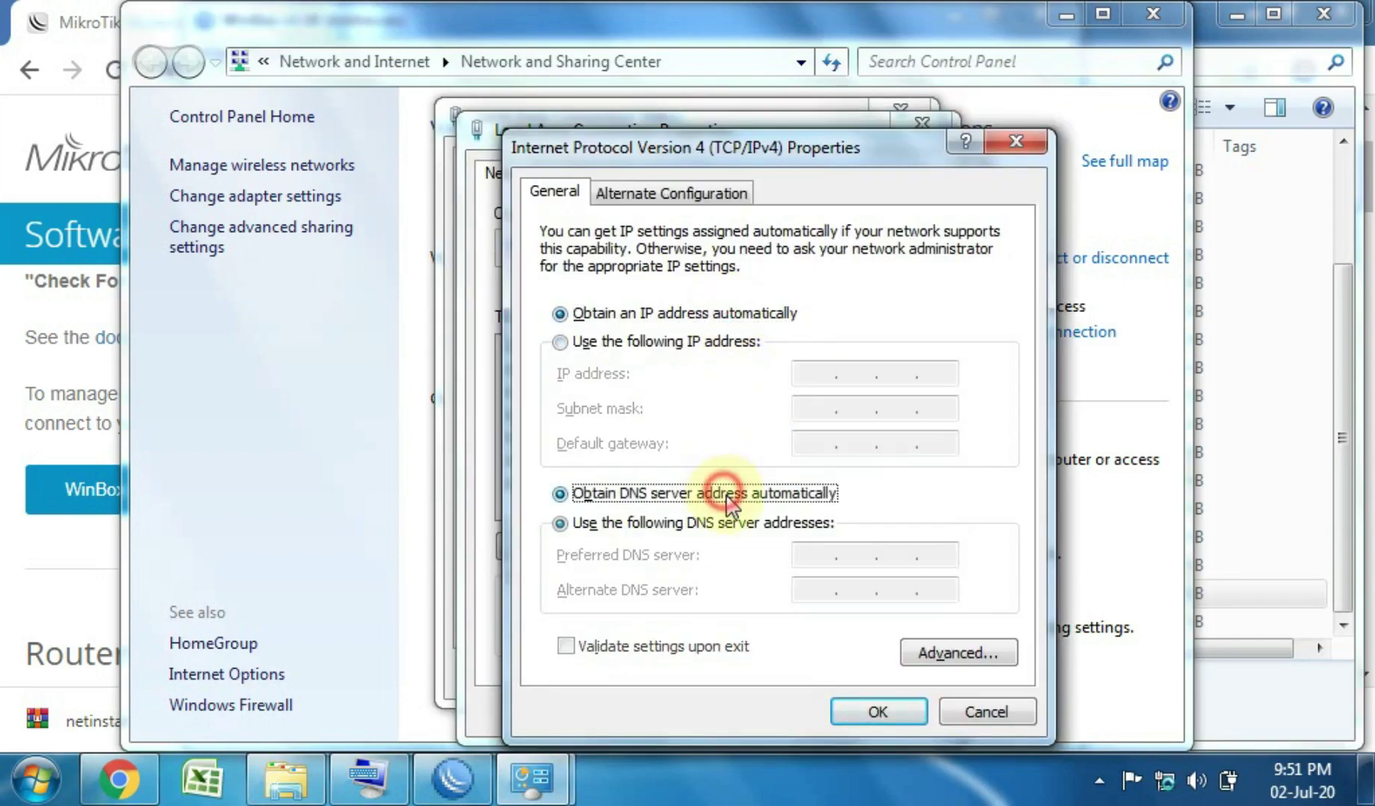
pyautogui.click(900, 711)
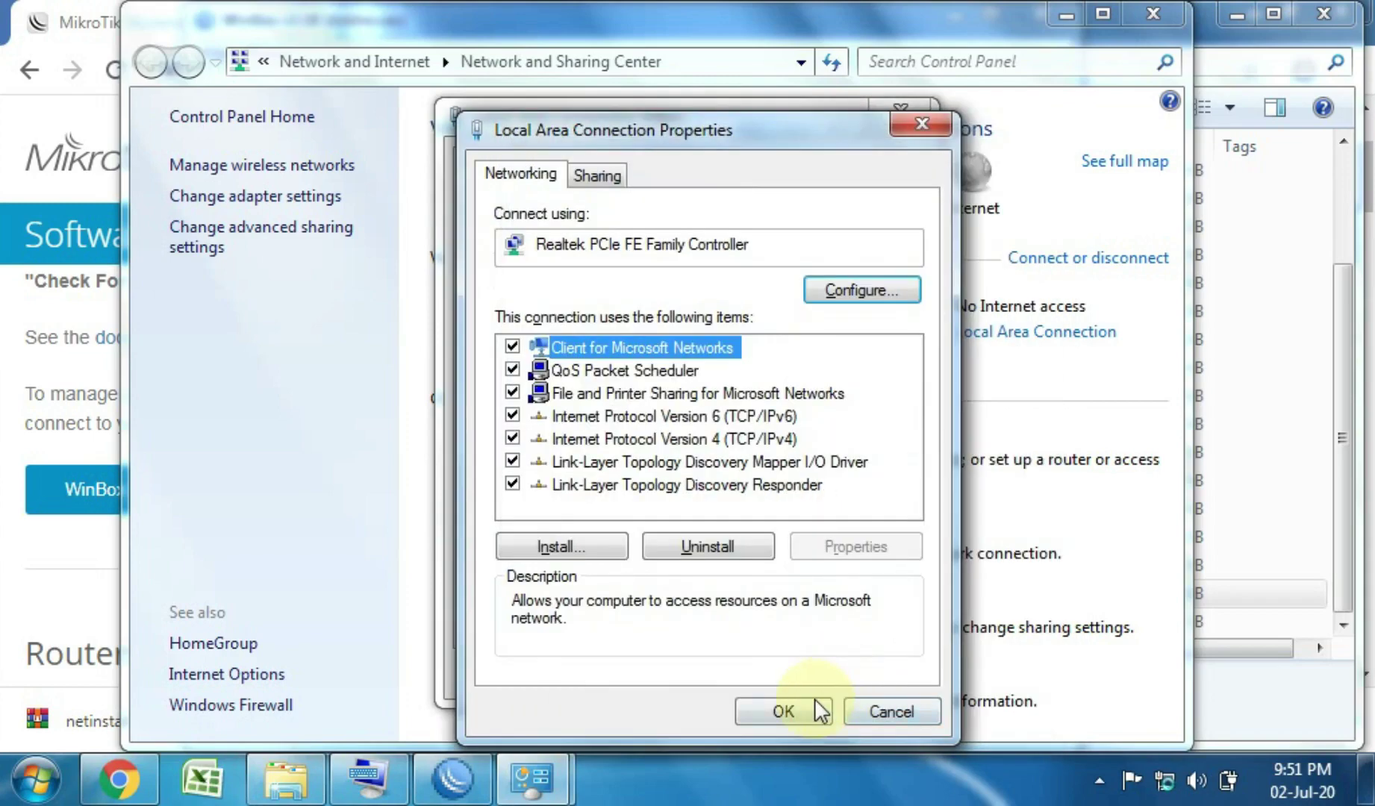
pyautogui.click(815, 700)
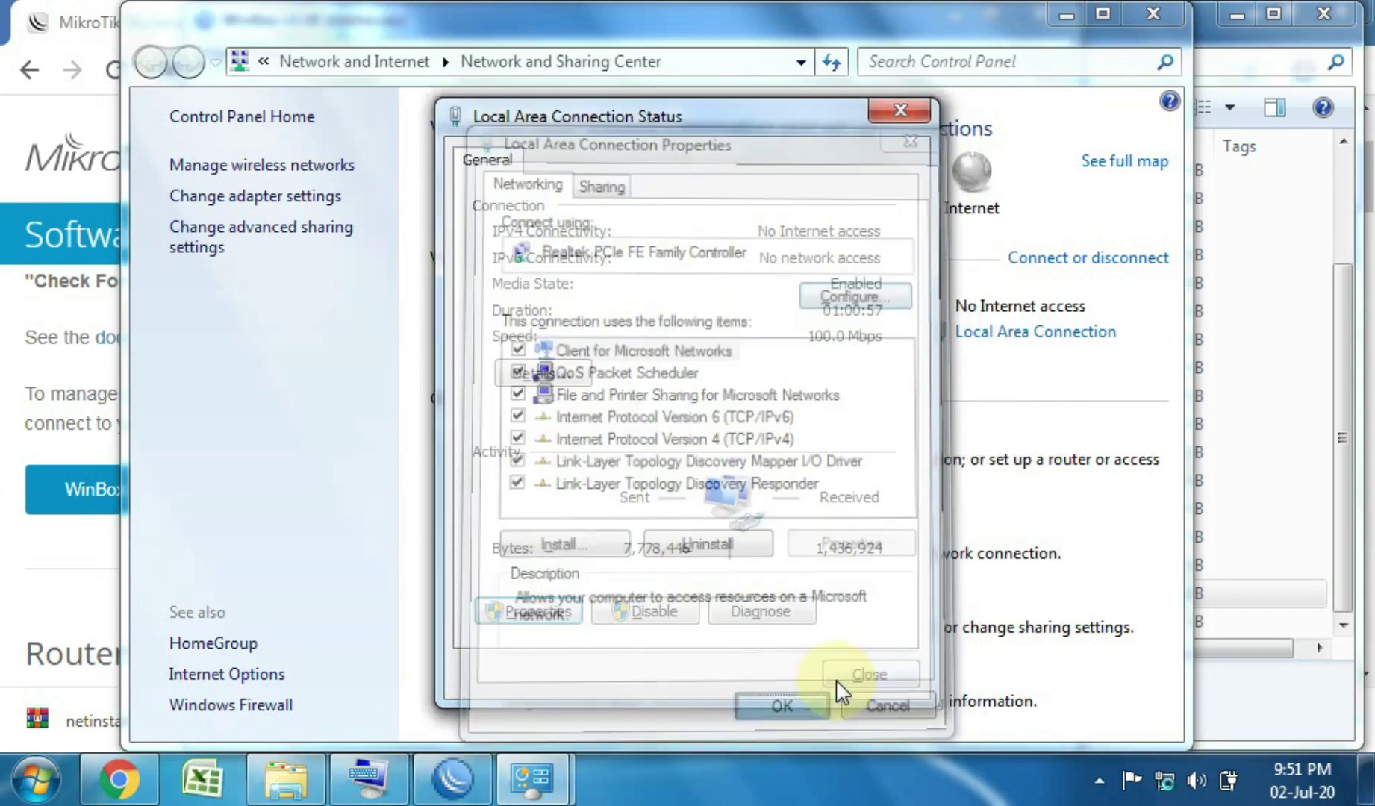
pyautogui.click(854, 674)
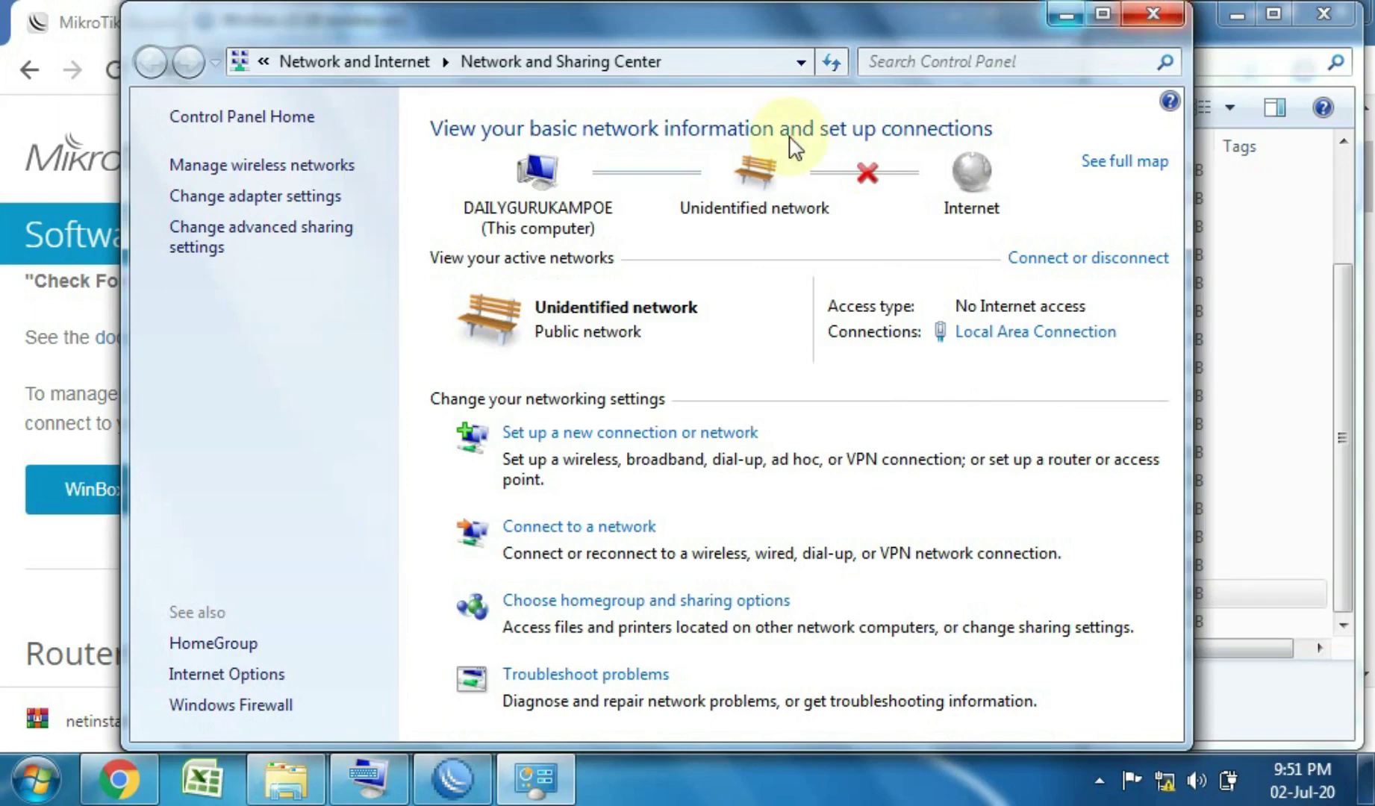
pyautogui.click(1153, 16)
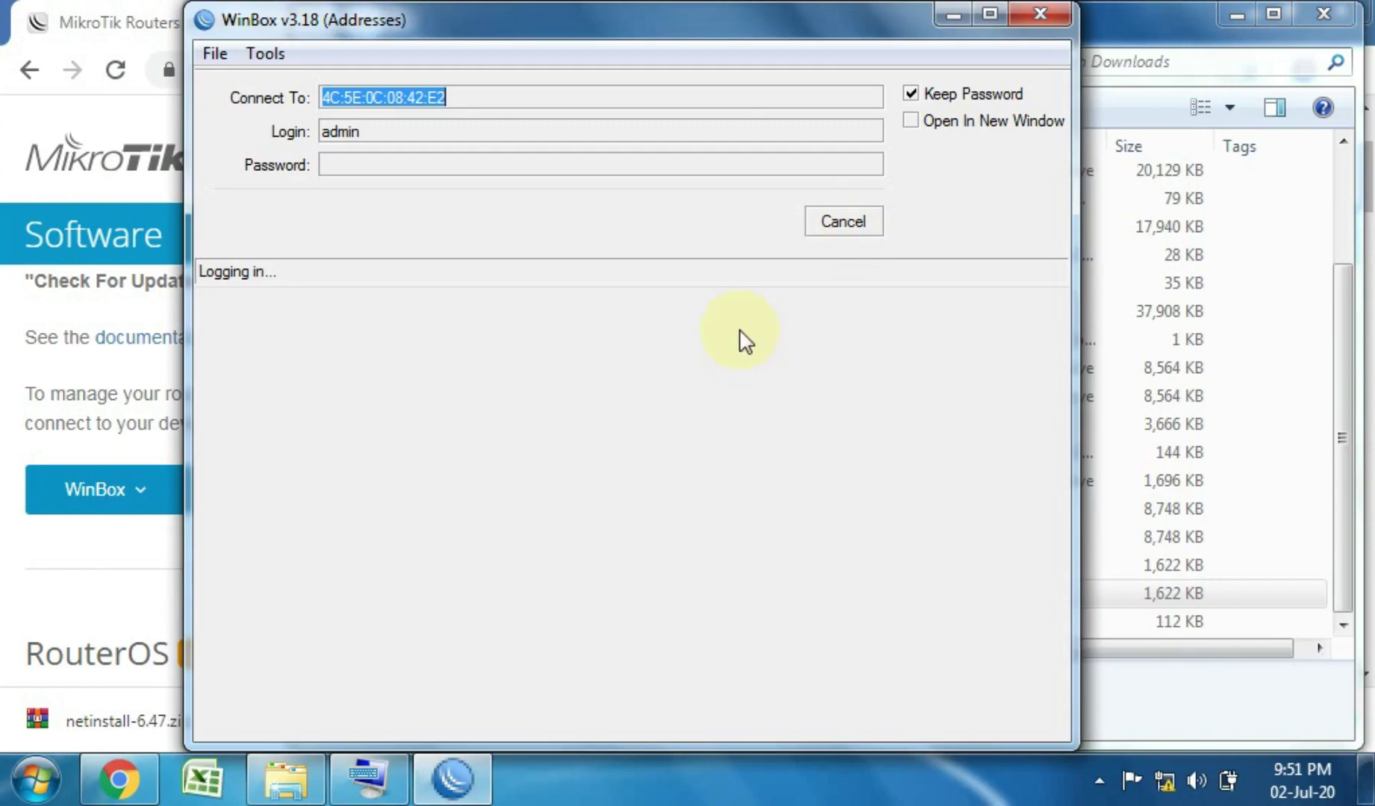
# Cancel the pending WinBox login, and reconnect to the RB941-2nD router from the refreshed Neighbors list as admin with an empty password.
pyautogui.click(831, 234)
pyautogui.write('777777777777777777777777777777777777777777777777777777777777777777777777')
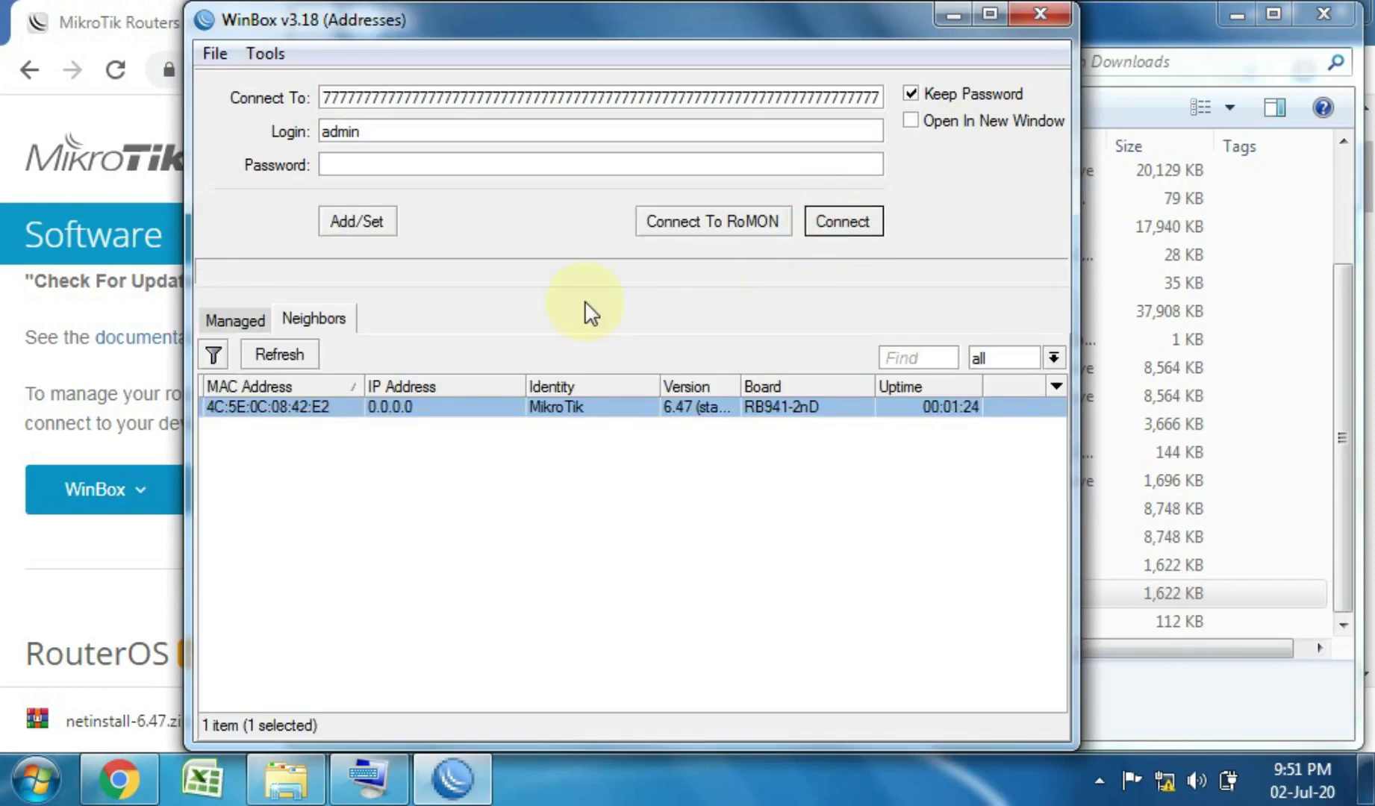
pyautogui.click(292, 355)
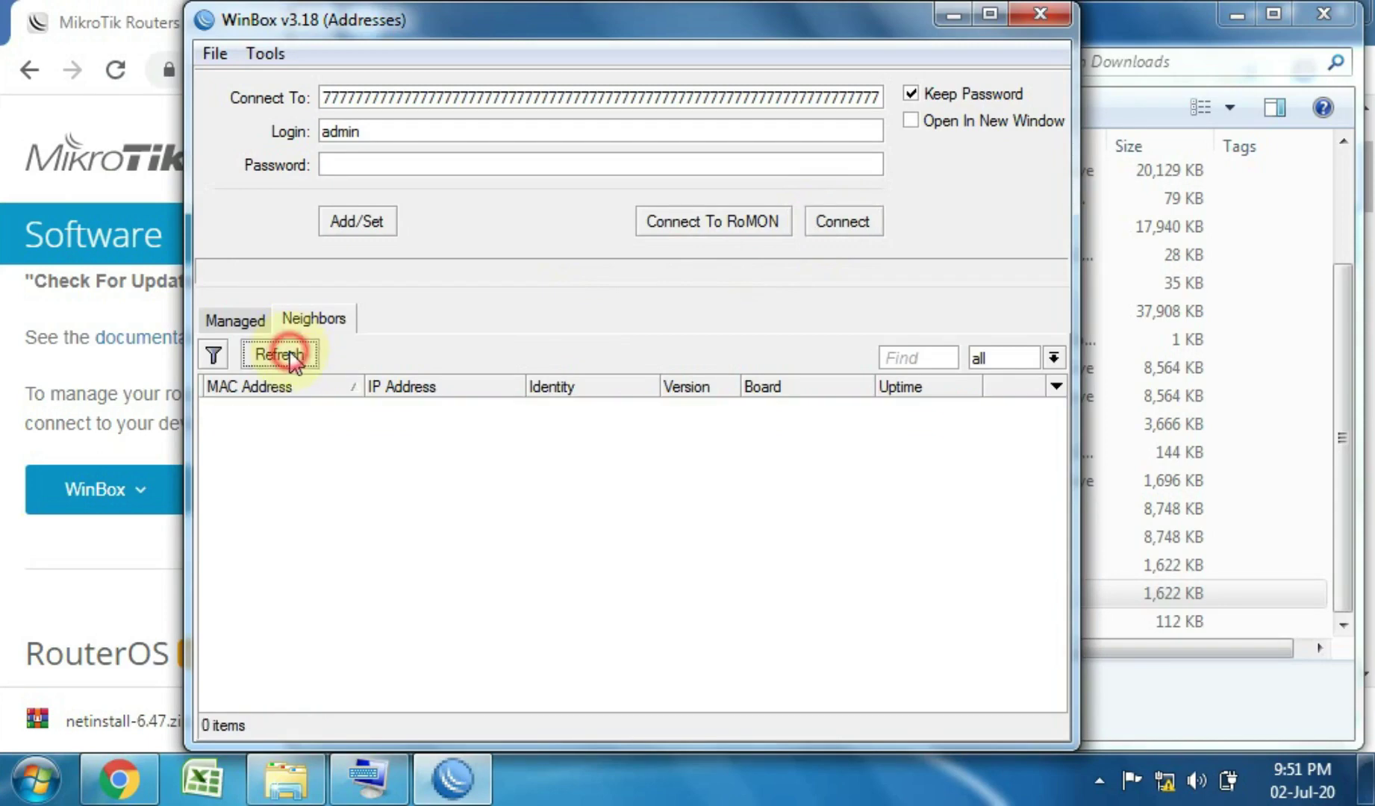
pyautogui.click(297, 320)
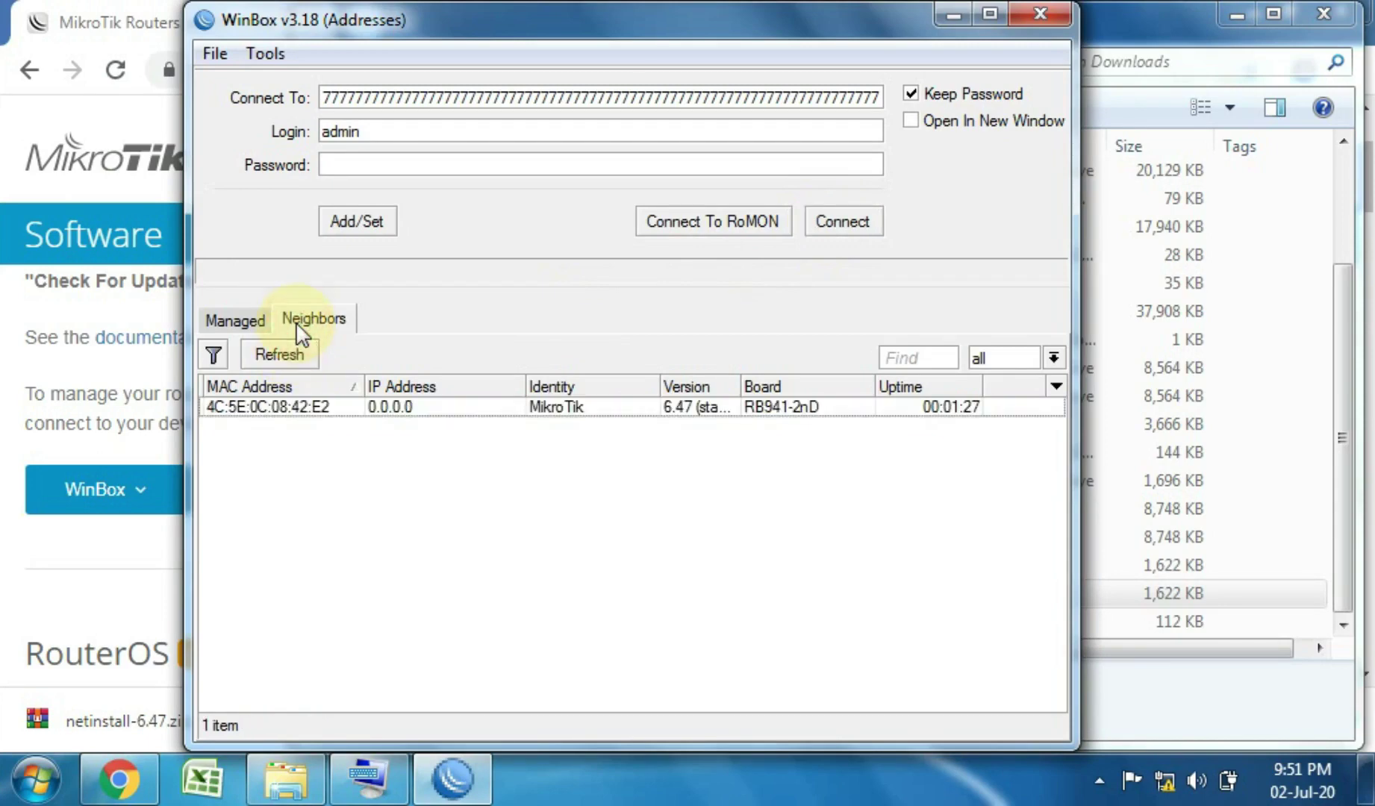
pyautogui.click(224, 320)
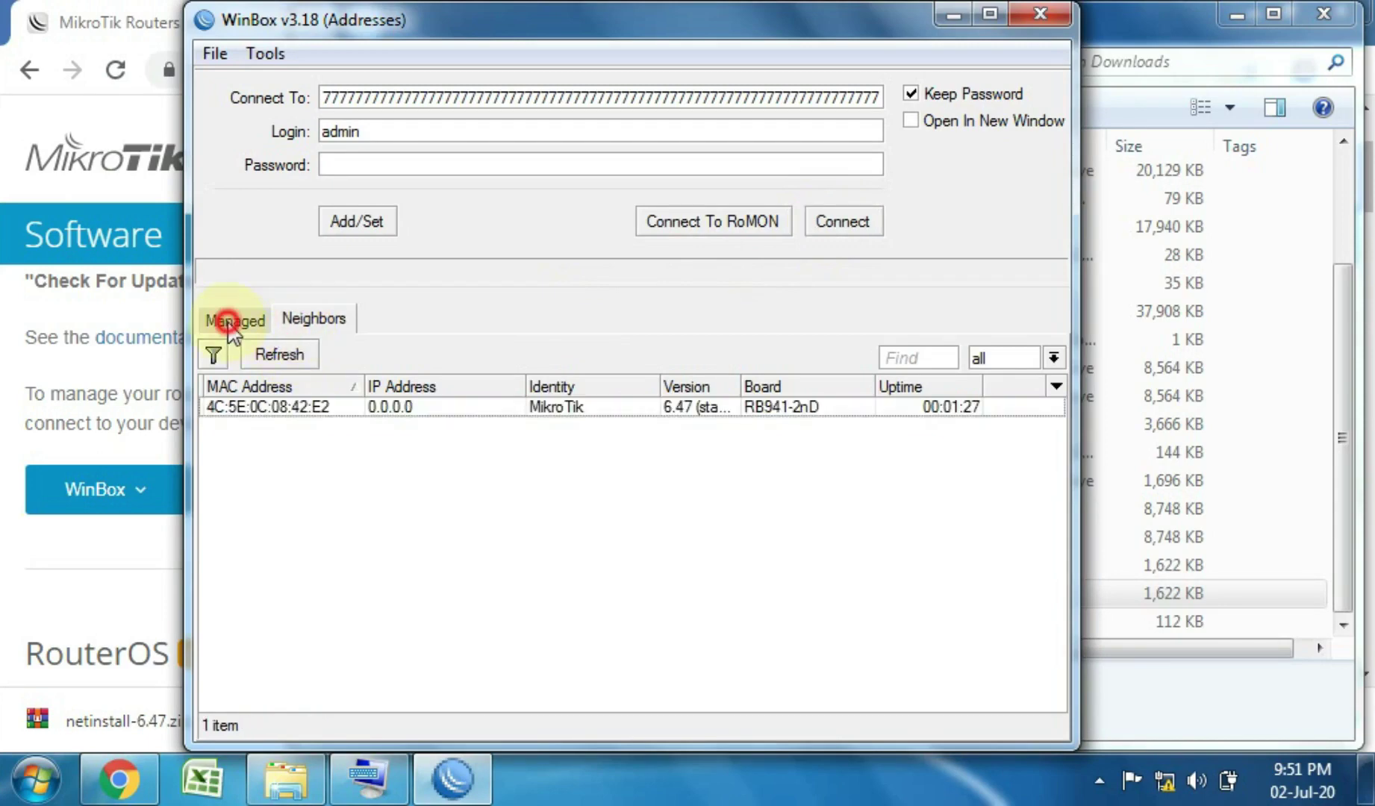
pyautogui.click(329, 323)
pyautogui.doubleClick(291, 409)
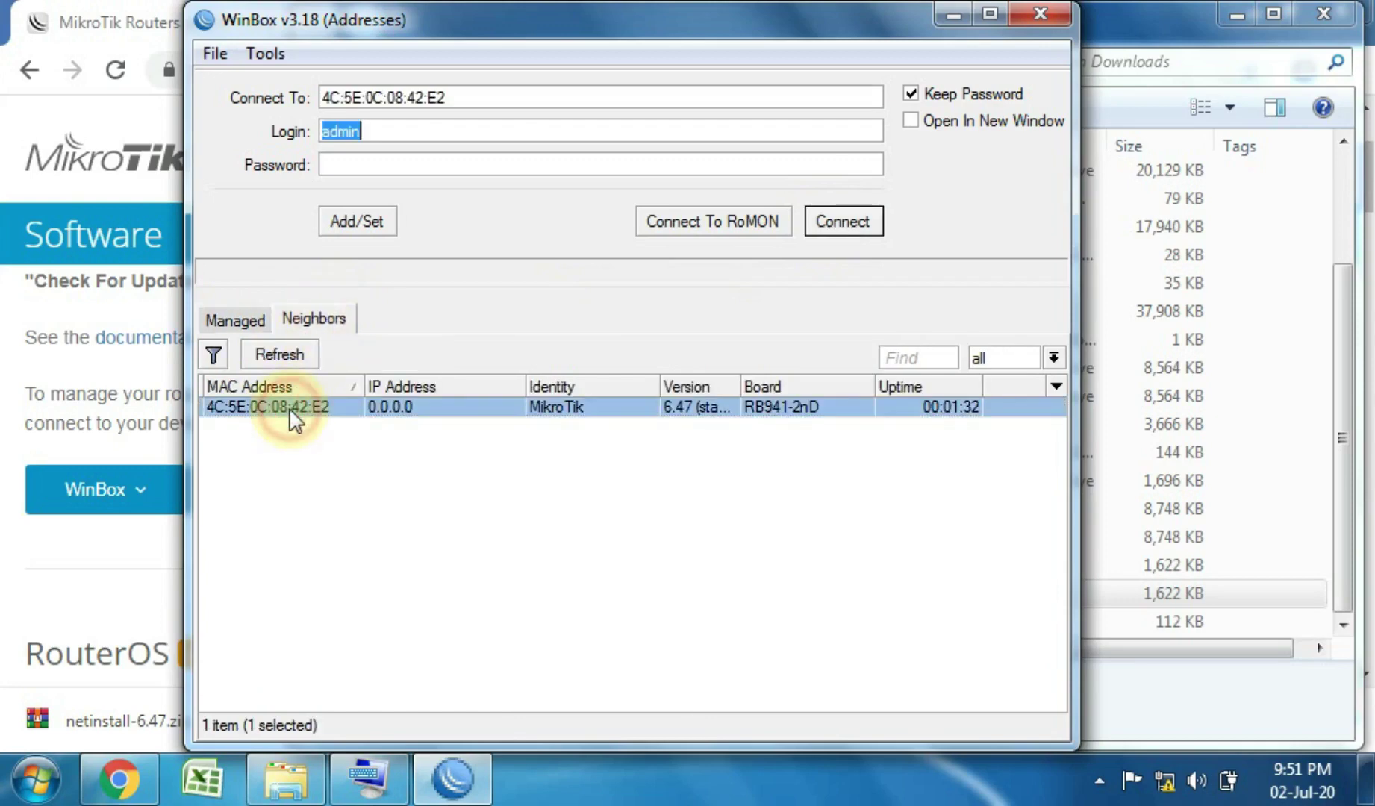
pyautogui.click(859, 221)
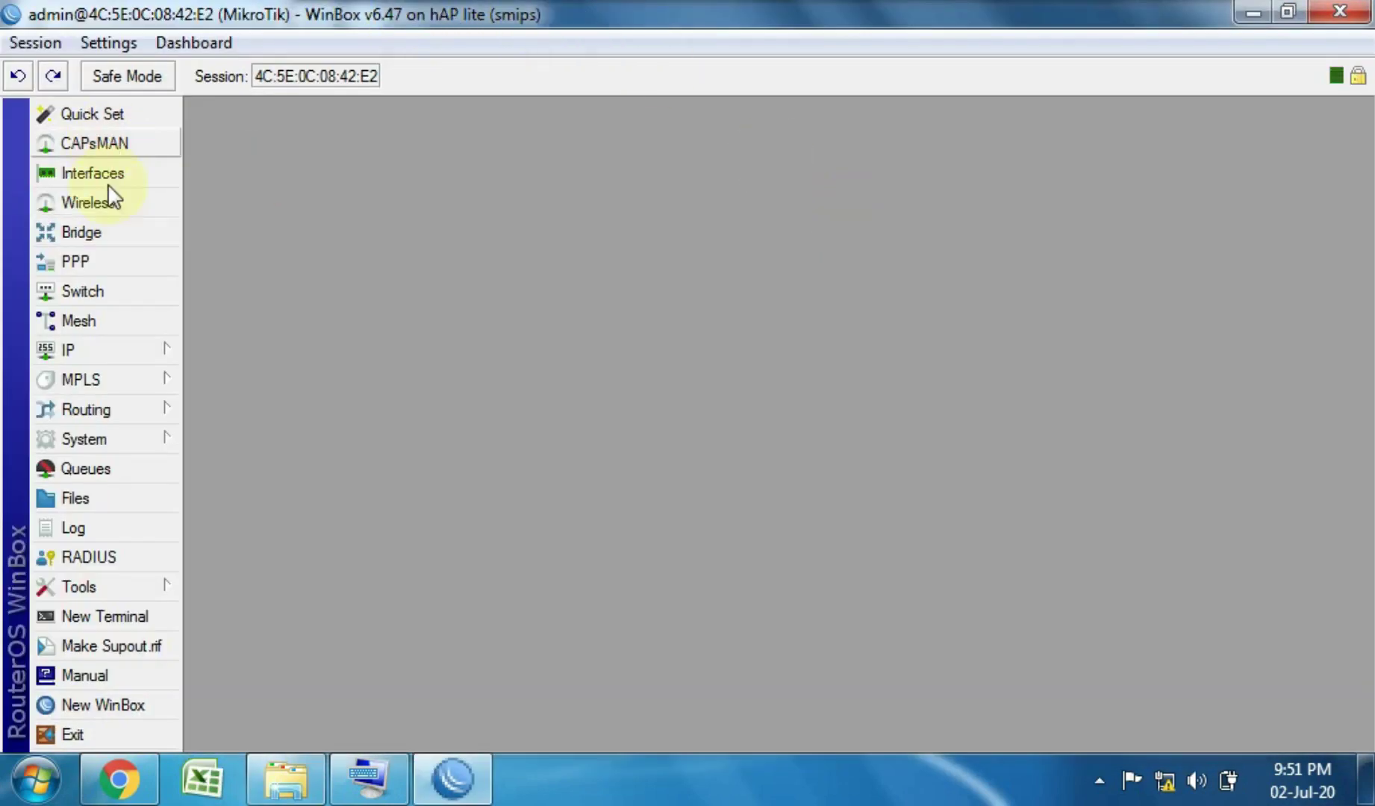
# Examine the reinstalled router's Raw and Filter Rules firewall lists and its file list.
pyautogui.click(93, 350)
pyautogui.click(203, 294)
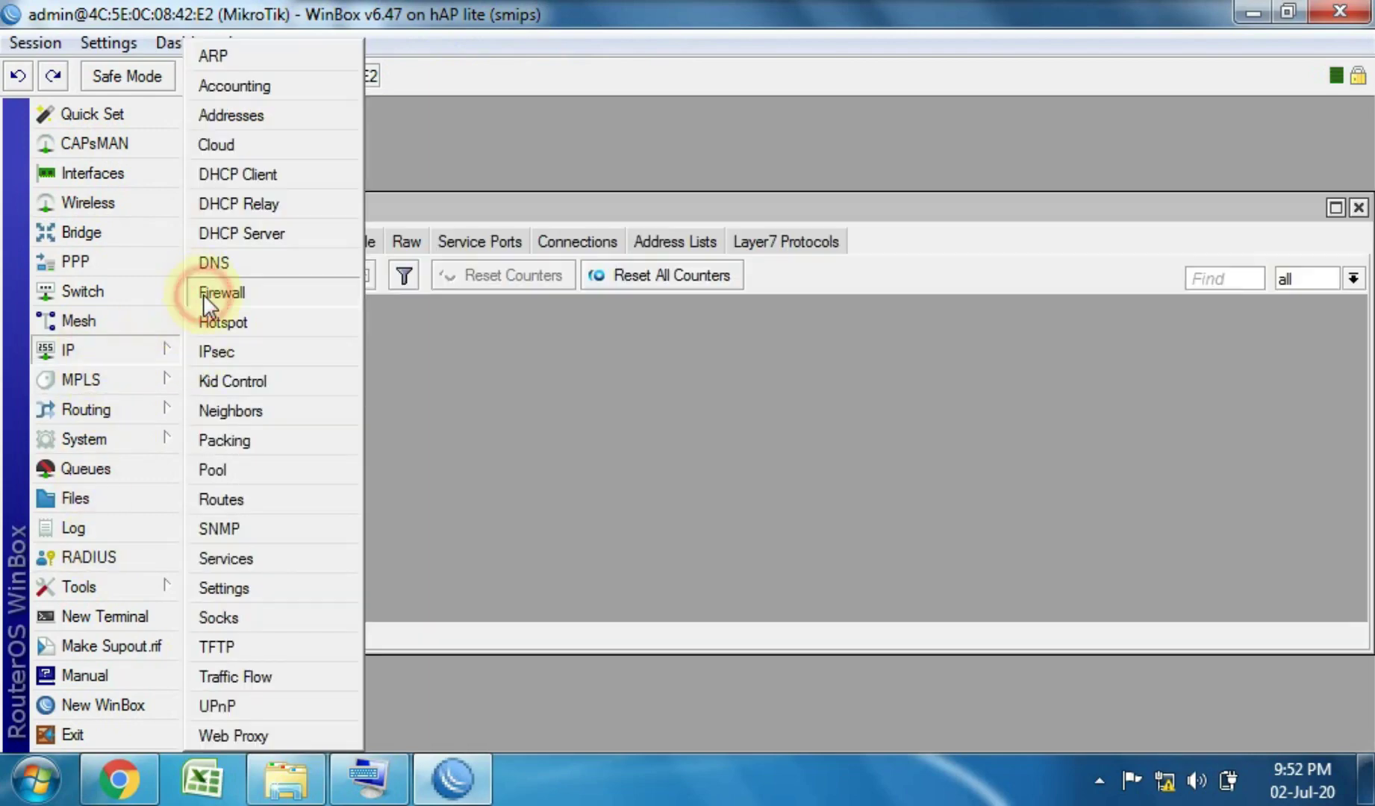
pyautogui.click(403, 243)
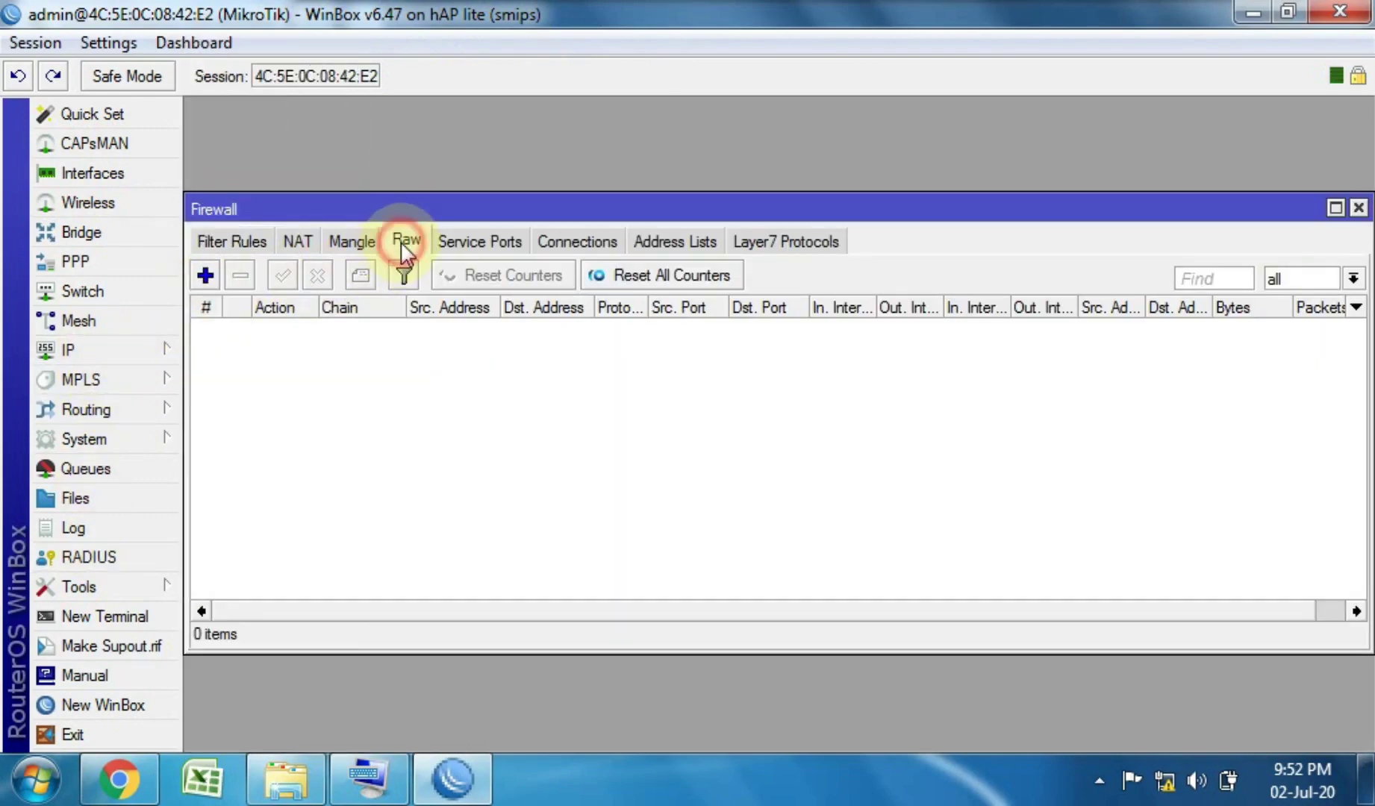
pyautogui.click(223, 236)
pyautogui.moveTo(308, 191); pyautogui.dragTo(309, 193)
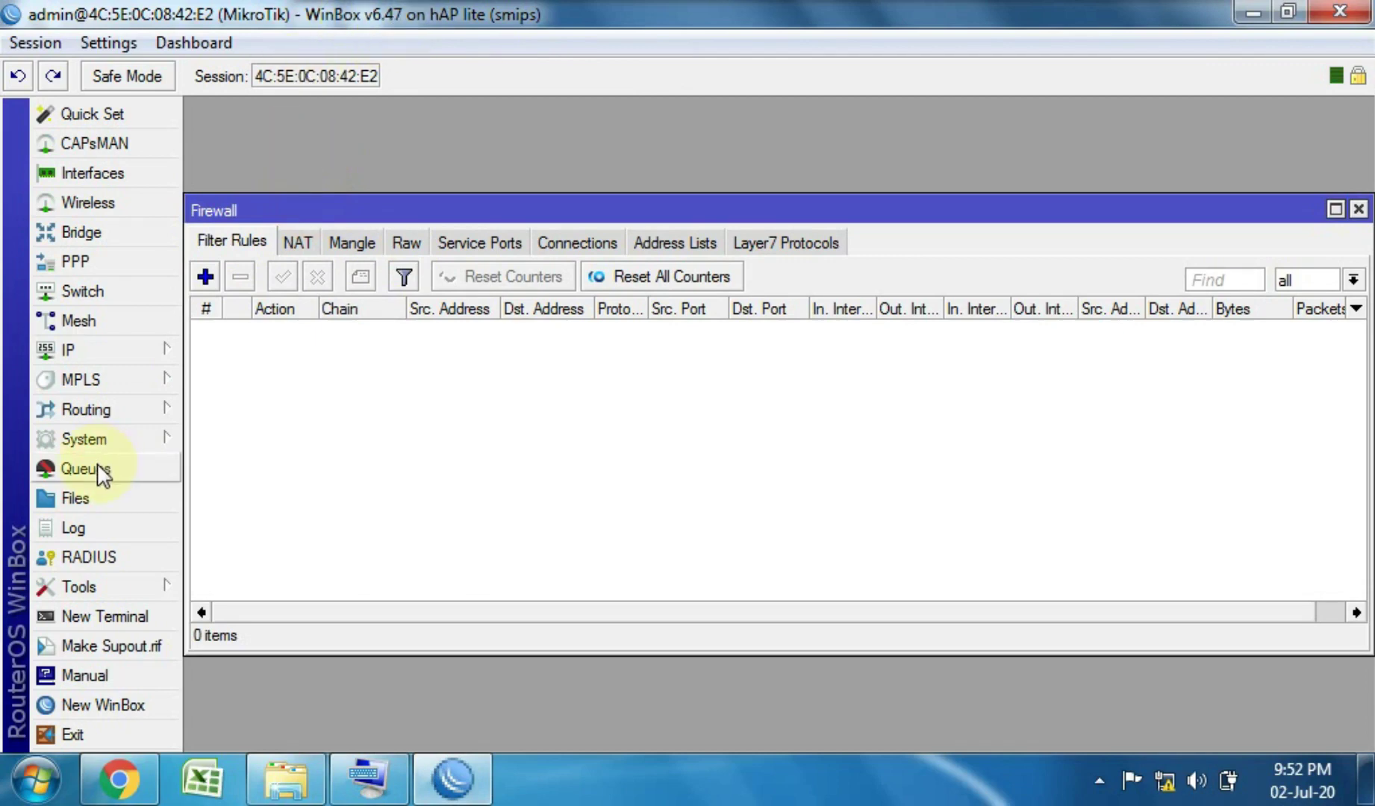
pyautogui.click(96, 505)
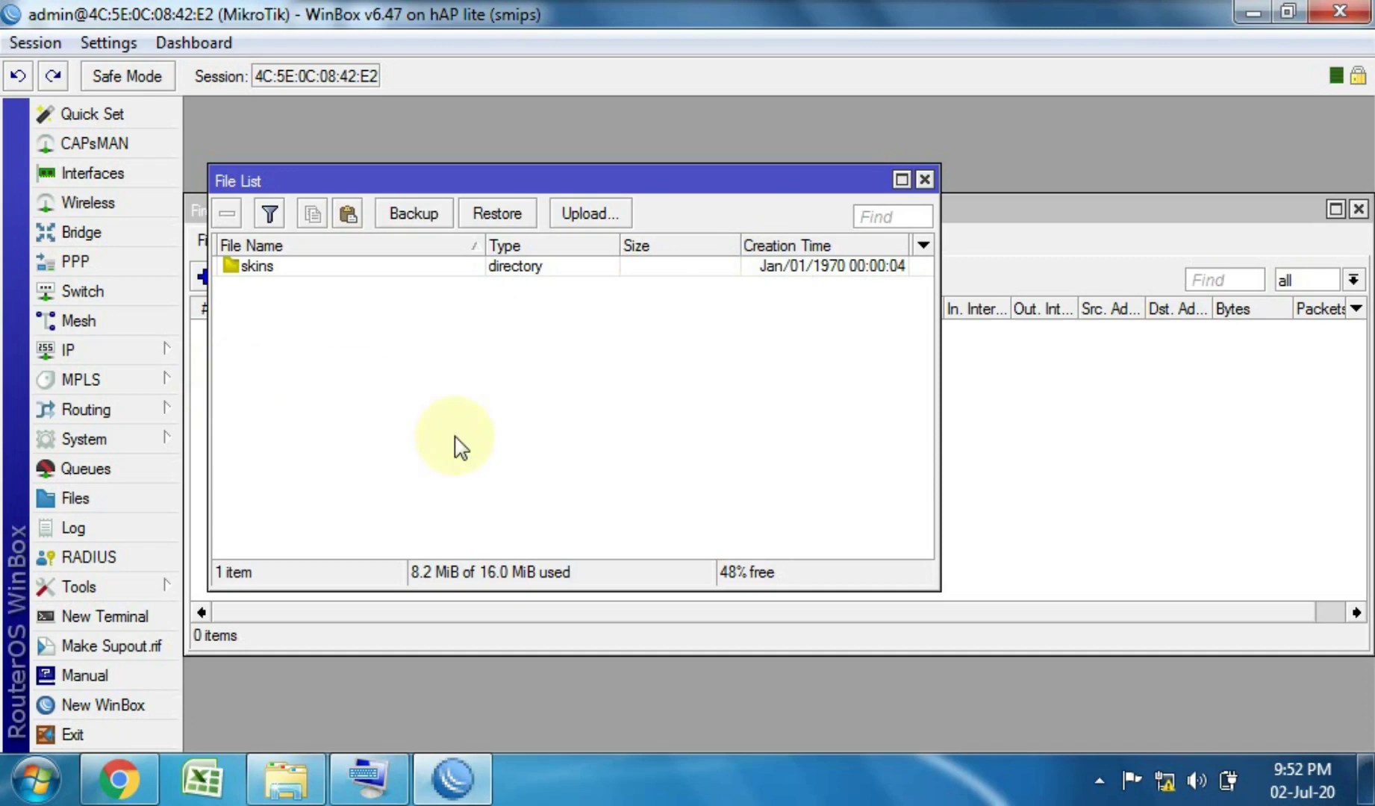
pyautogui.click(1099, 782)
pyautogui.click(792, 523)
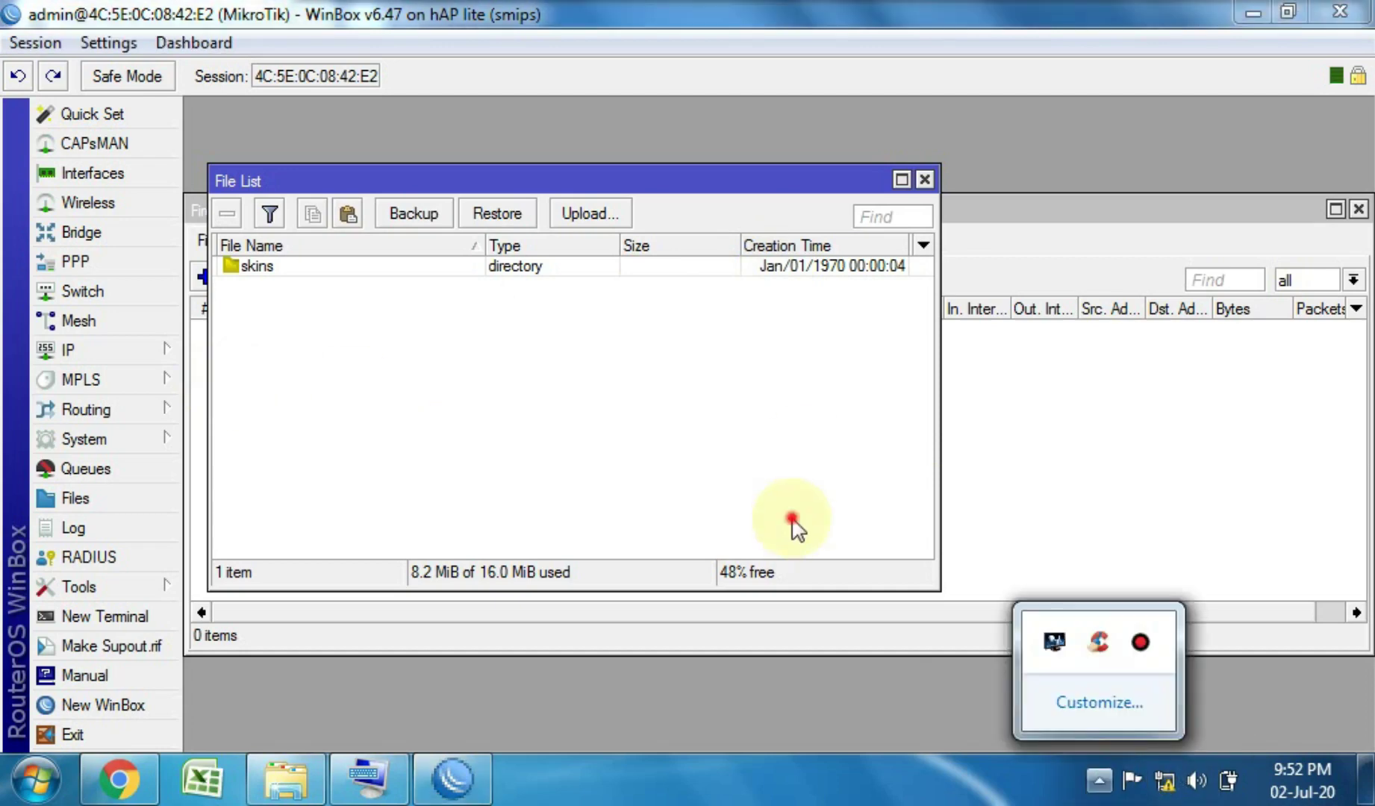
pyautogui.click(127, 351)
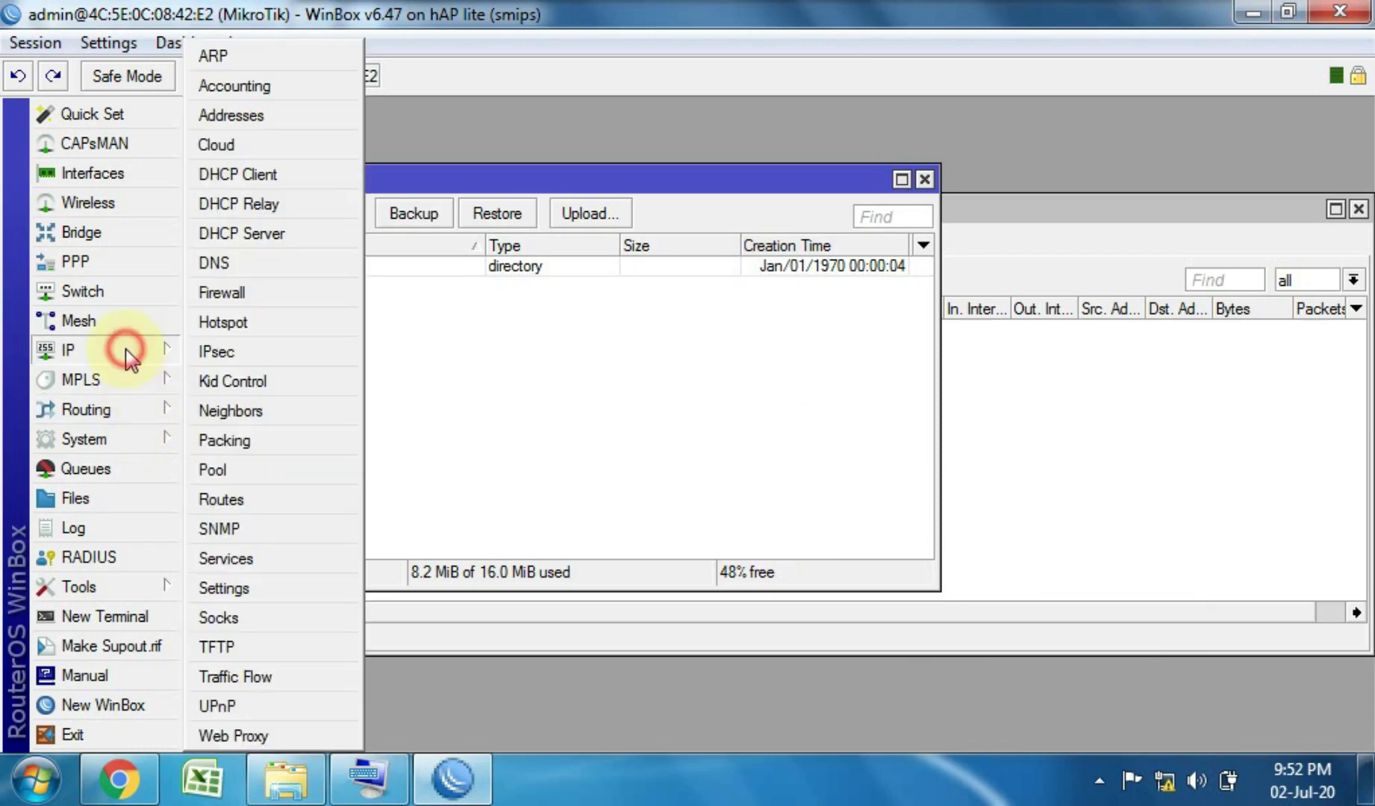
pyautogui.click(468, 412)
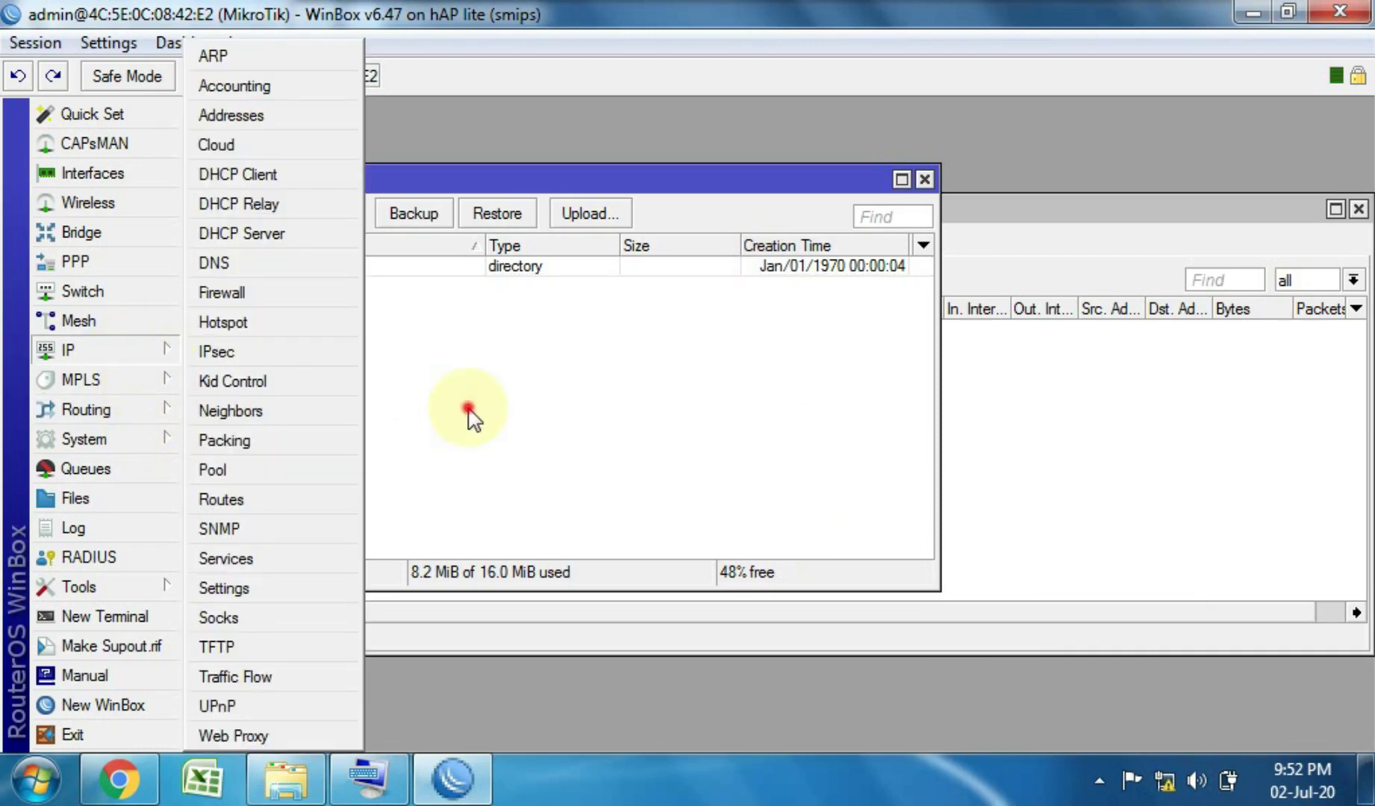